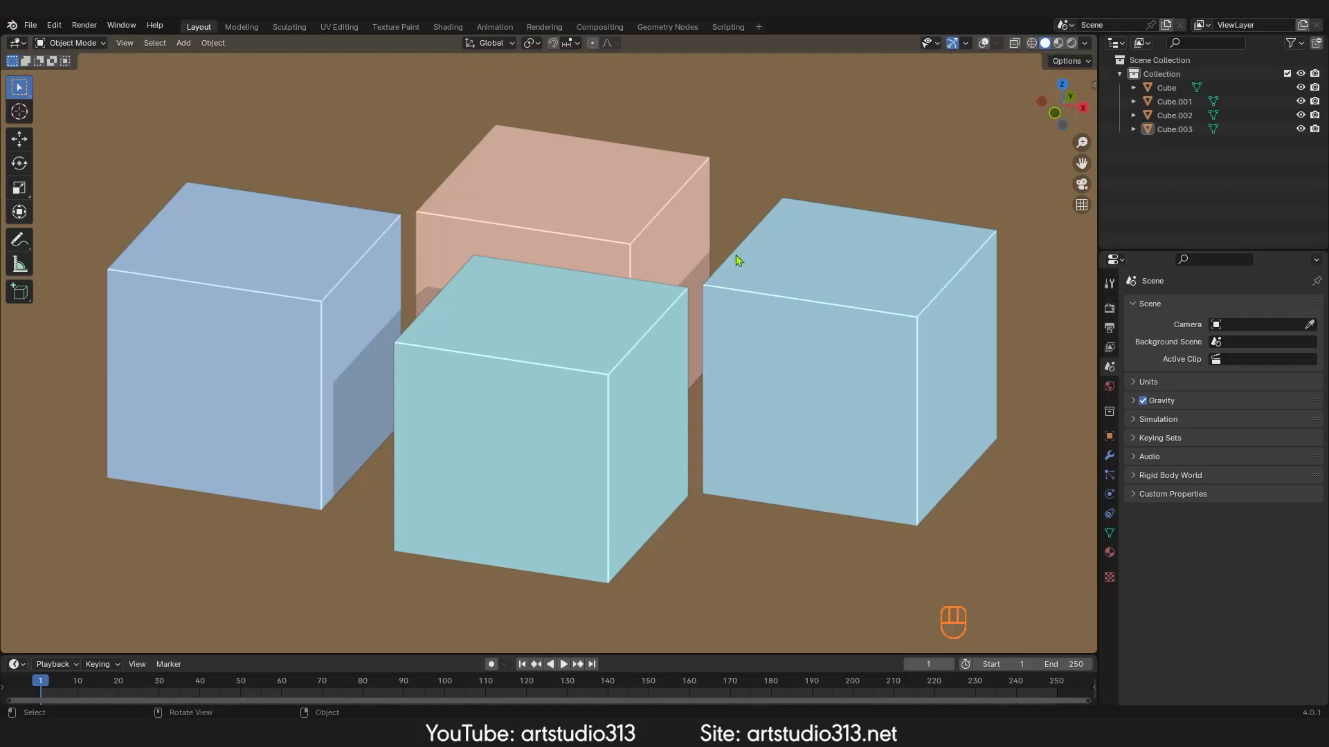
# Step: Open the shading pie menu and choose Solid shading
pyautogui.press('z')
pyautogui.click(700, 261)
pyautogui.press('z')
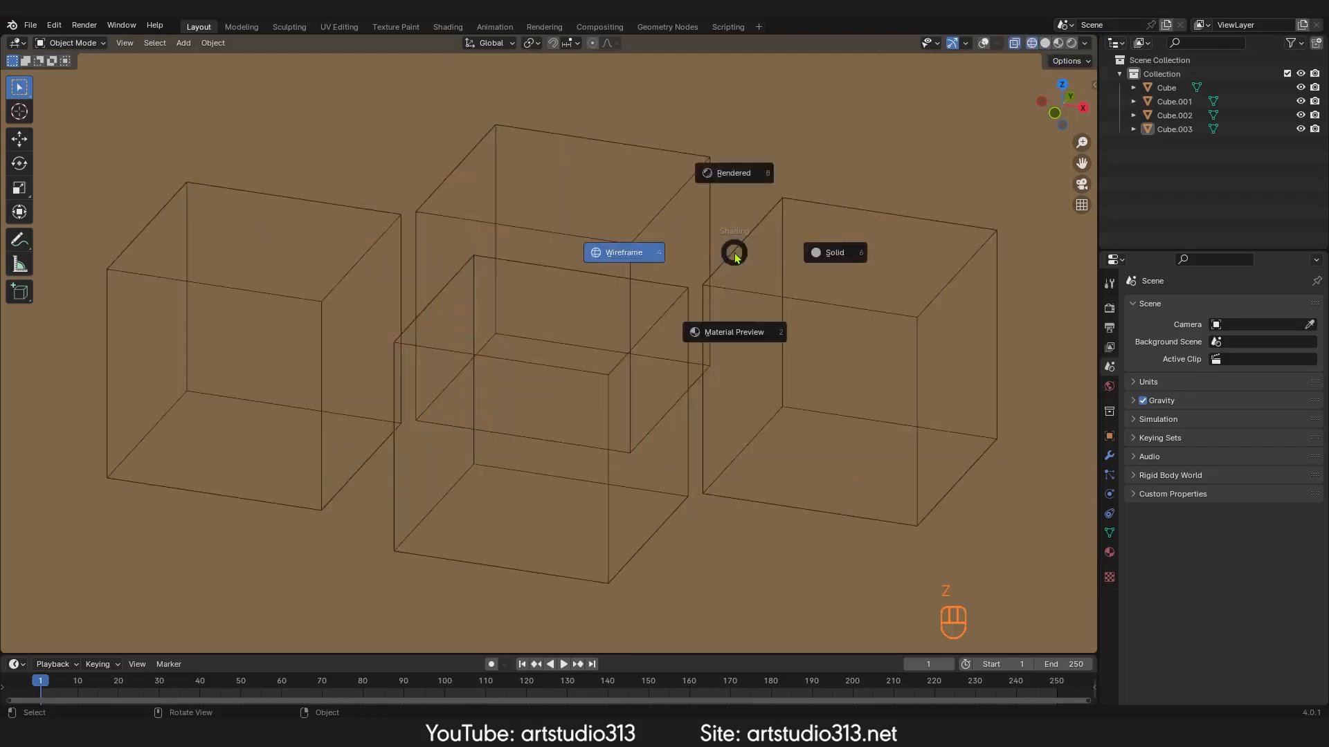
pyautogui.click(828, 255)
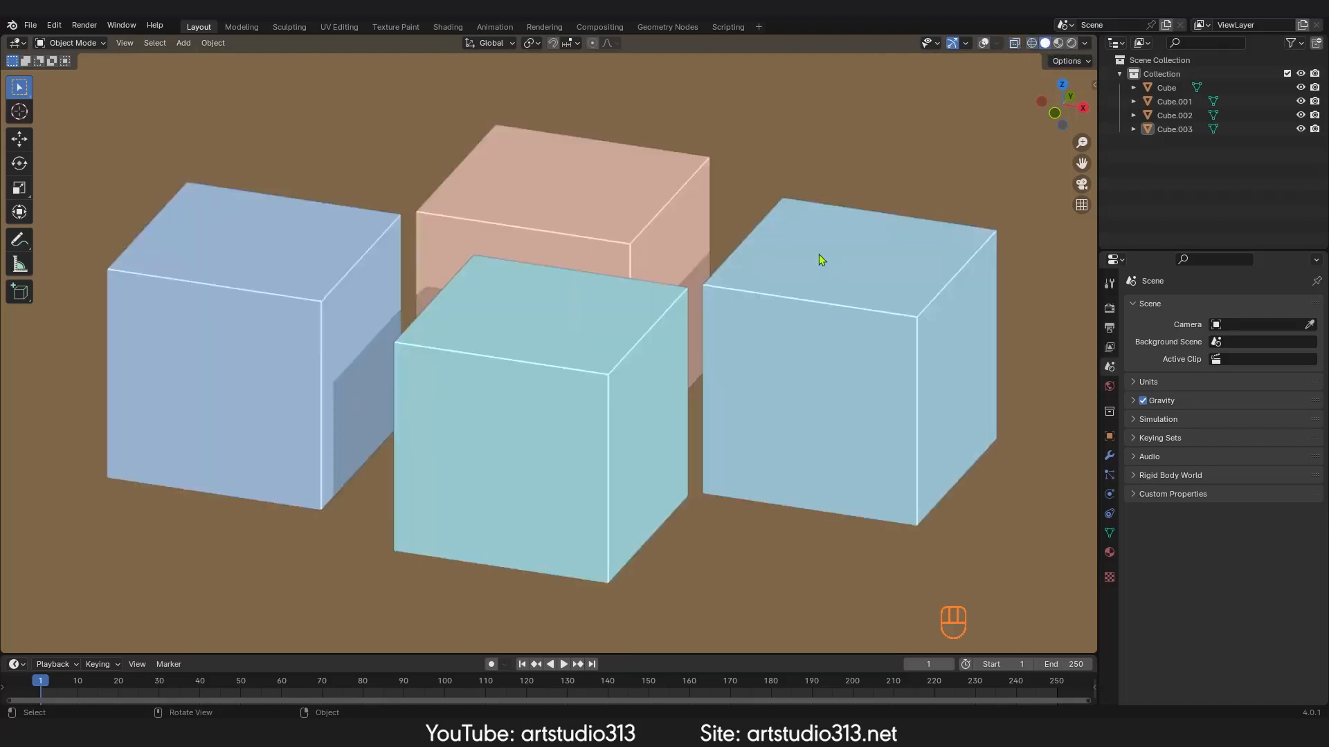
# Step: Toggle the viewport overlays on and off several times
pyautogui.click(983, 44)
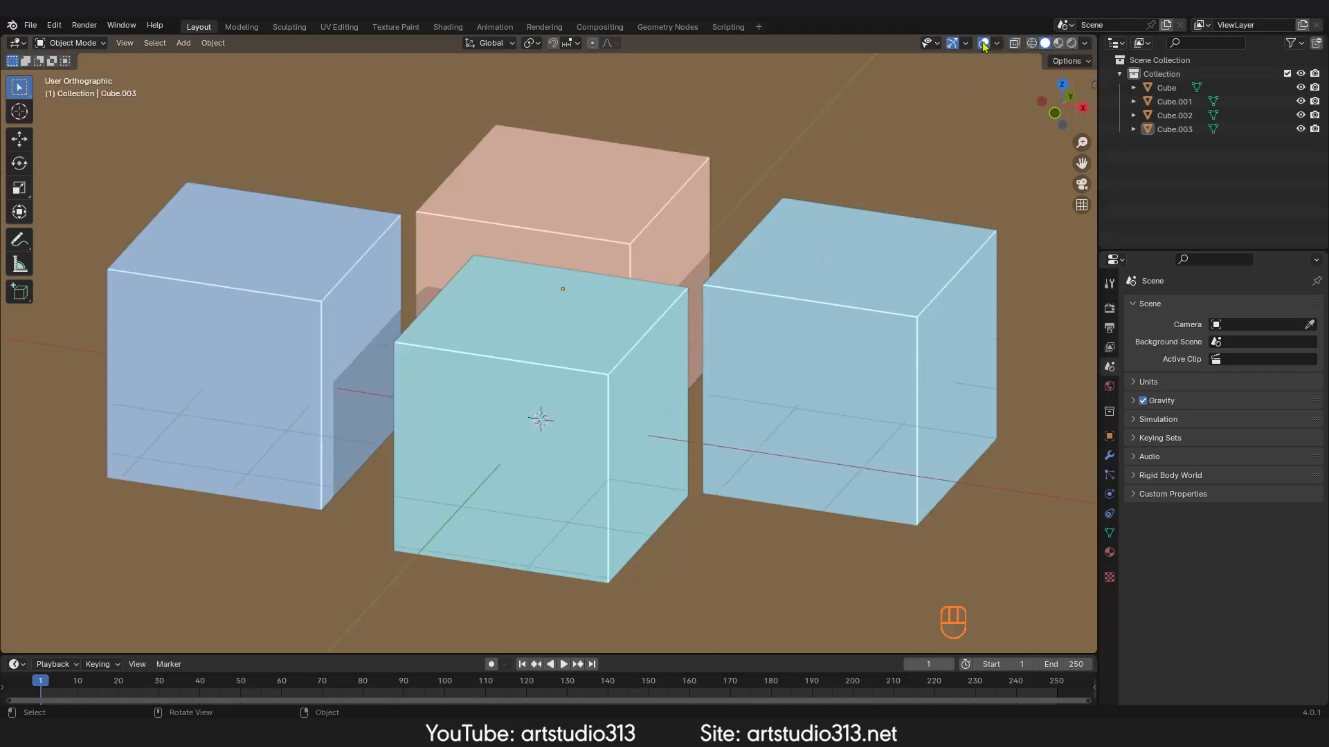
pyautogui.click(985, 43)
pyautogui.click(985, 43)
pyautogui.click(985, 43)
pyautogui.click(986, 42)
pyautogui.click(986, 42)
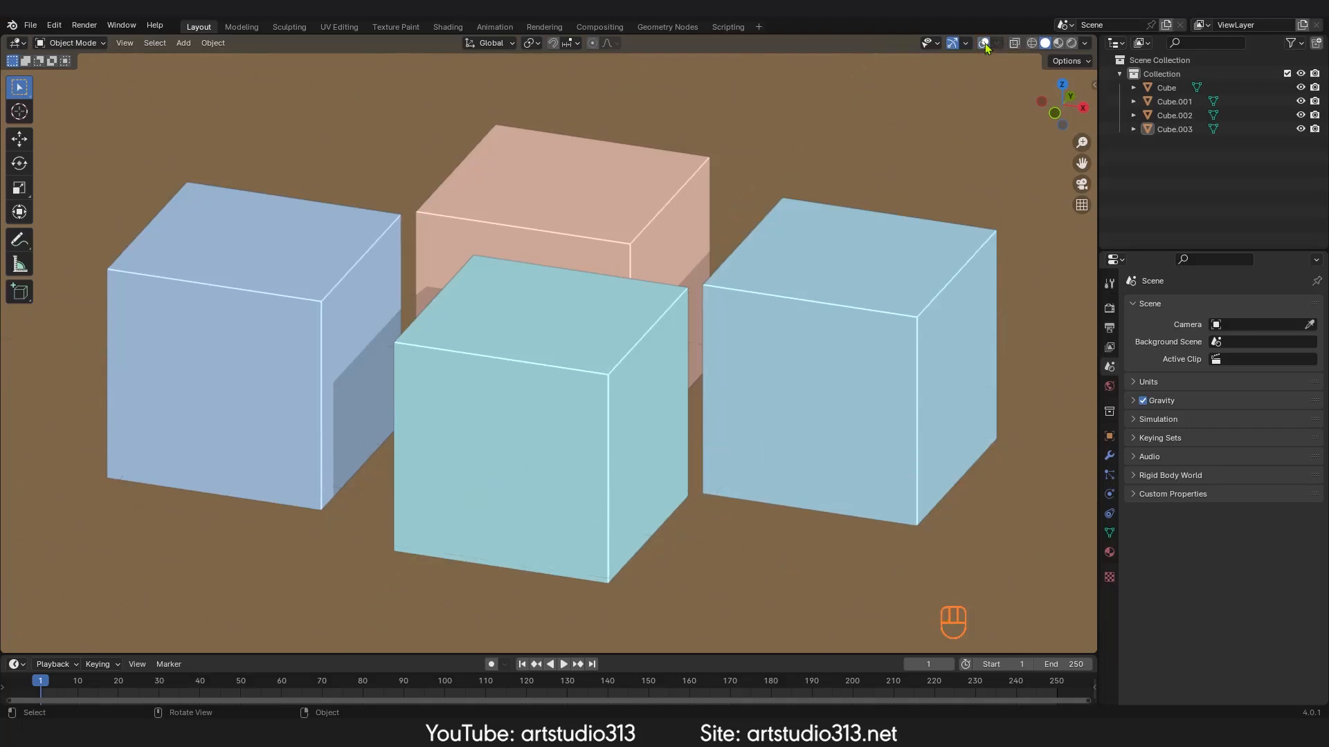
# Step: Switch the viewport to Wireframe shading and open its shading options
pyautogui.moveTo(676, 335); pyautogui.dragTo(581, 340, button='middle')
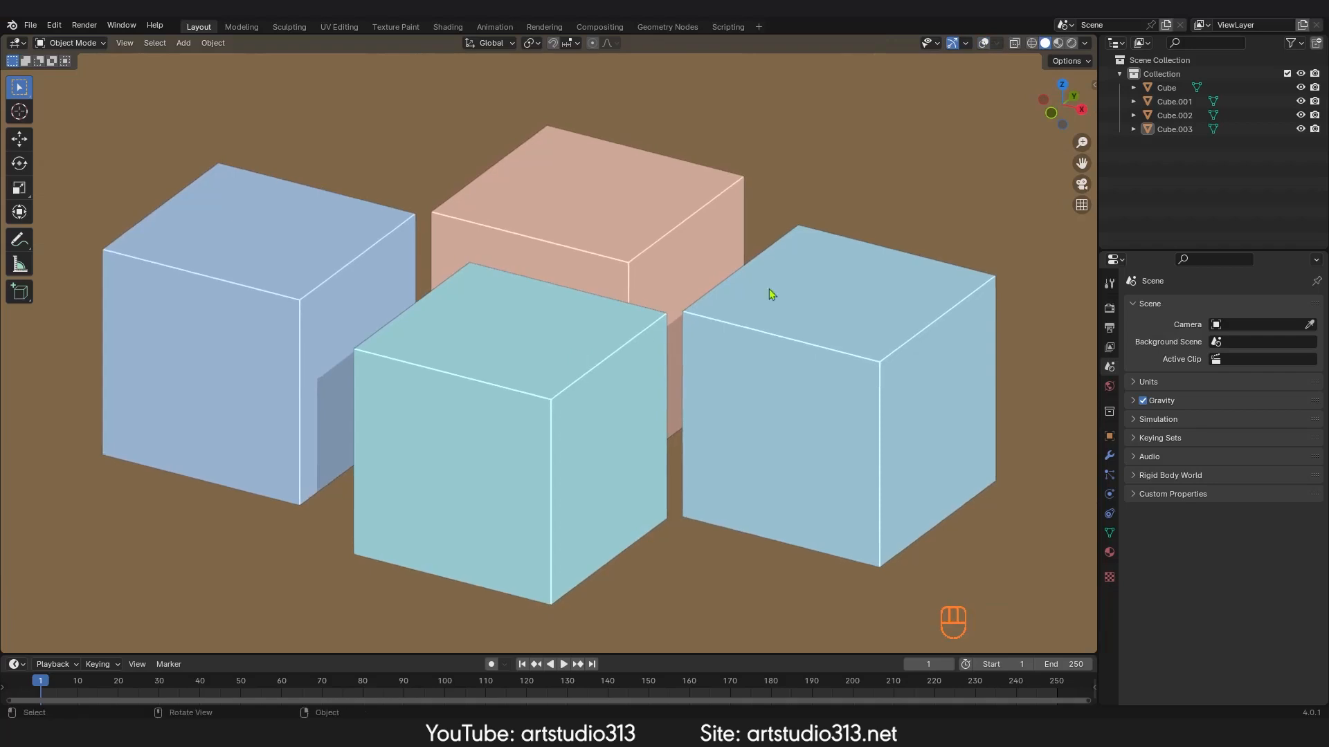
pyautogui.click(1084, 44)
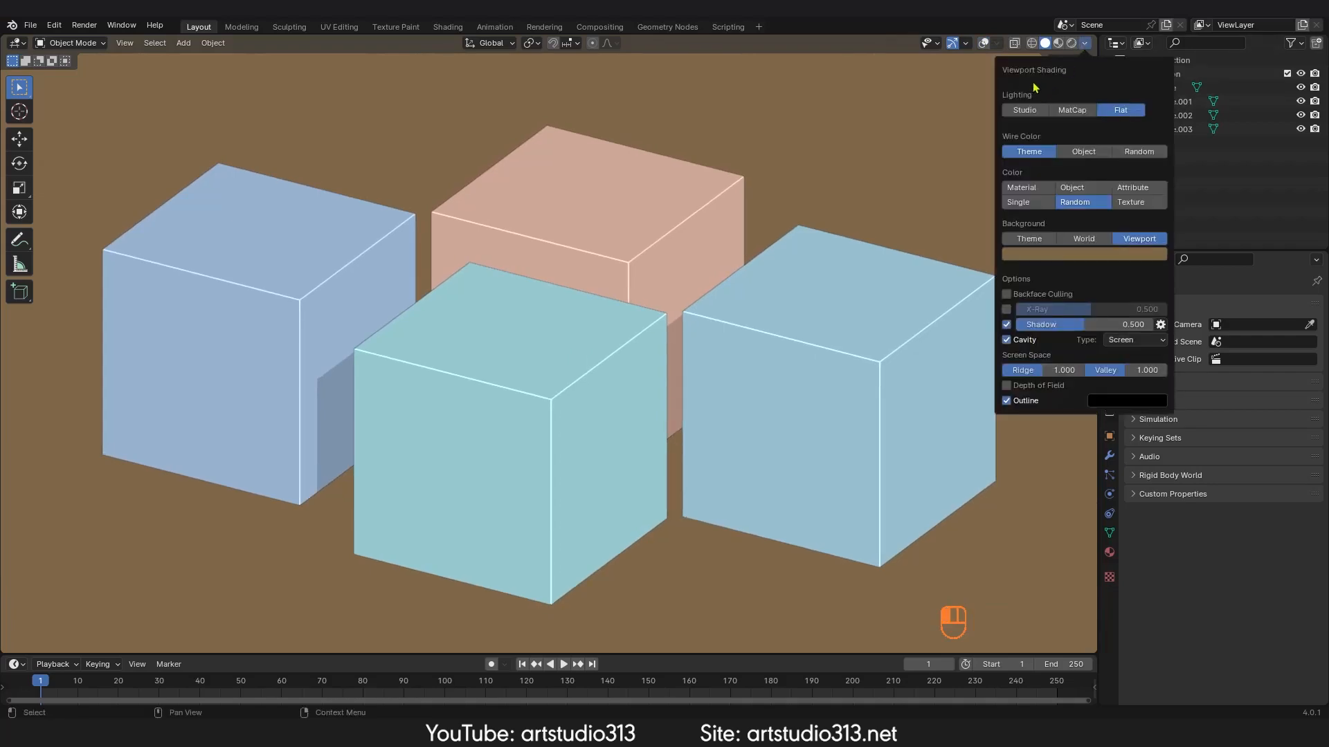
pyautogui.click(1031, 43)
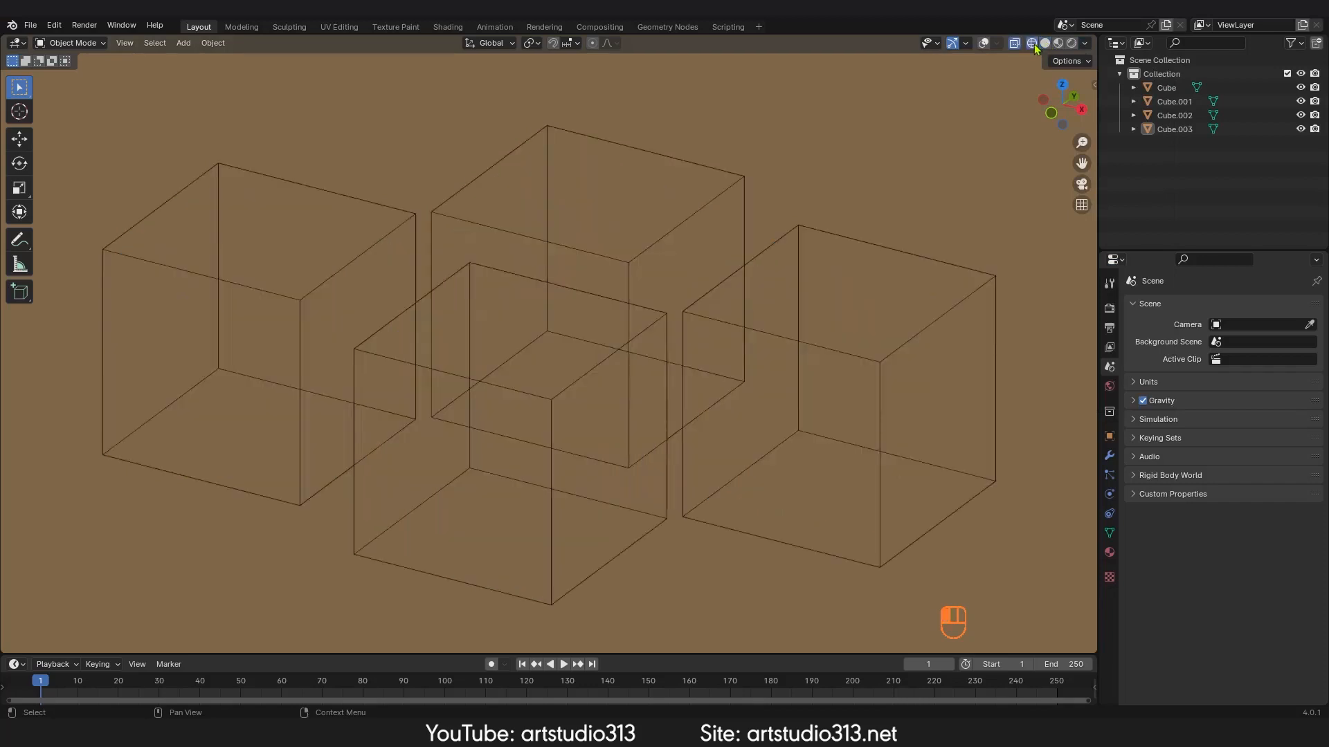
pyautogui.click(1084, 44)
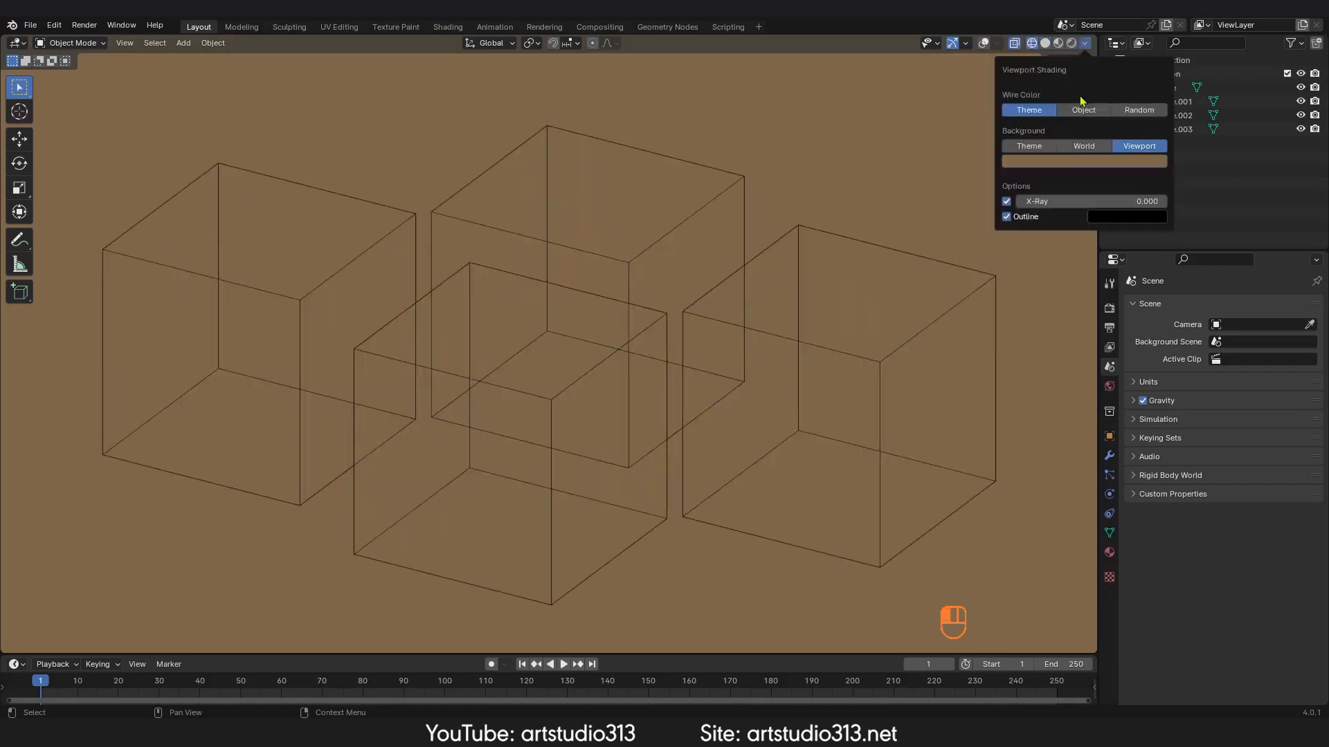
# Step: Return to Solid shading and set the lighting to Studio
pyautogui.click(1046, 44)
pyautogui.click(1085, 43)
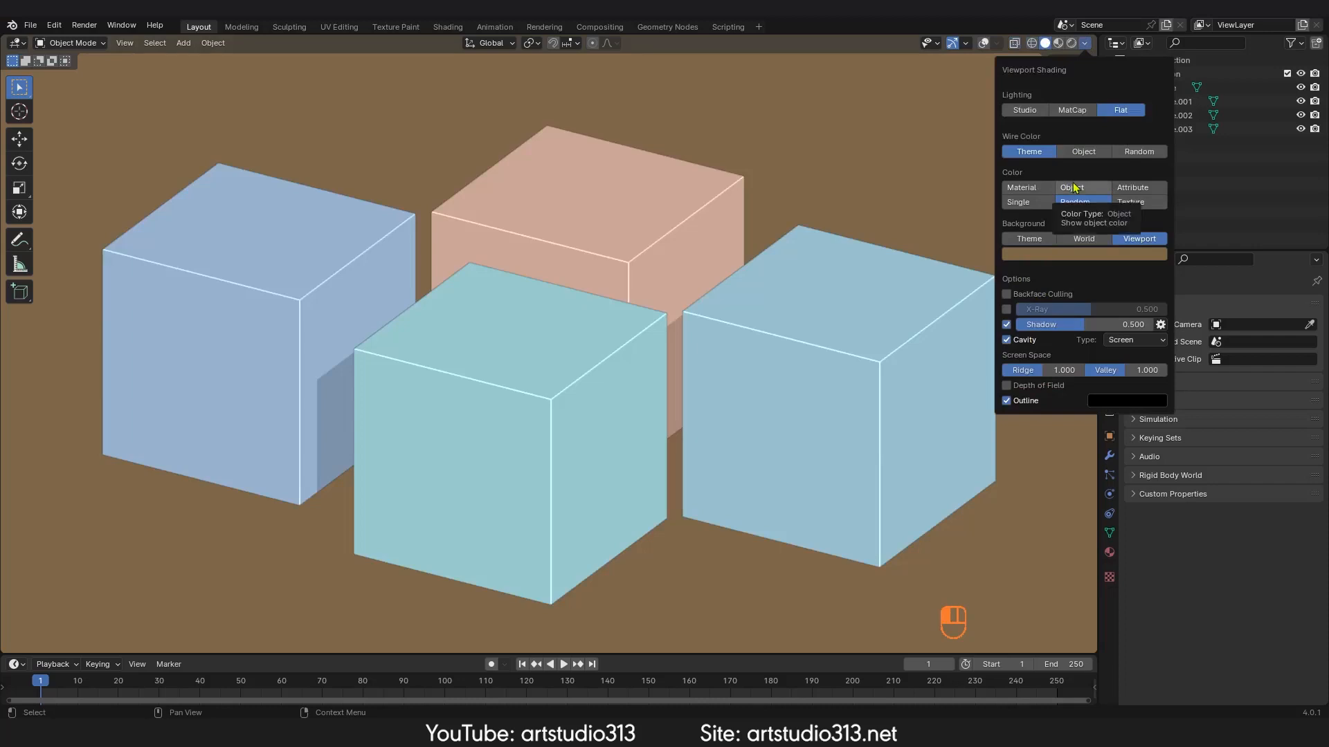
pyautogui.click(1026, 112)
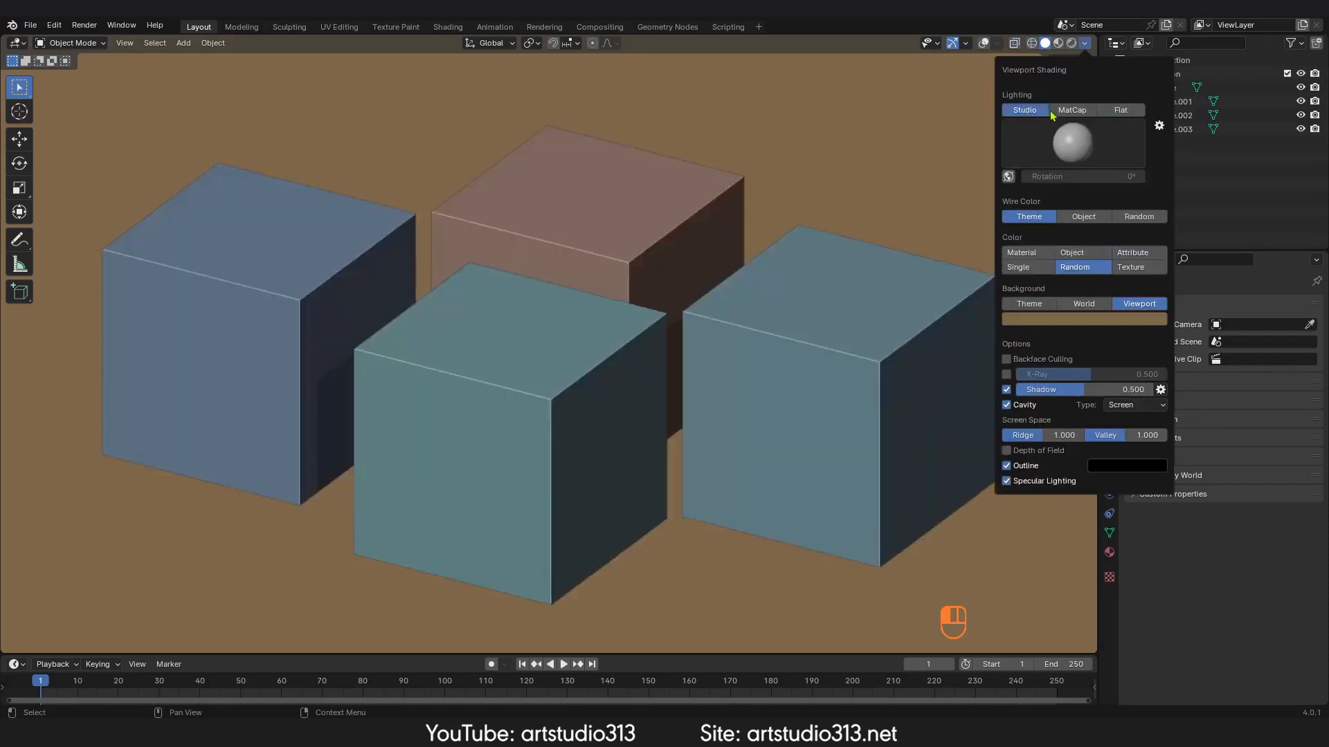
# Step: Try a darker studio light, then pick the bright white studio light
pyautogui.click(1077, 144)
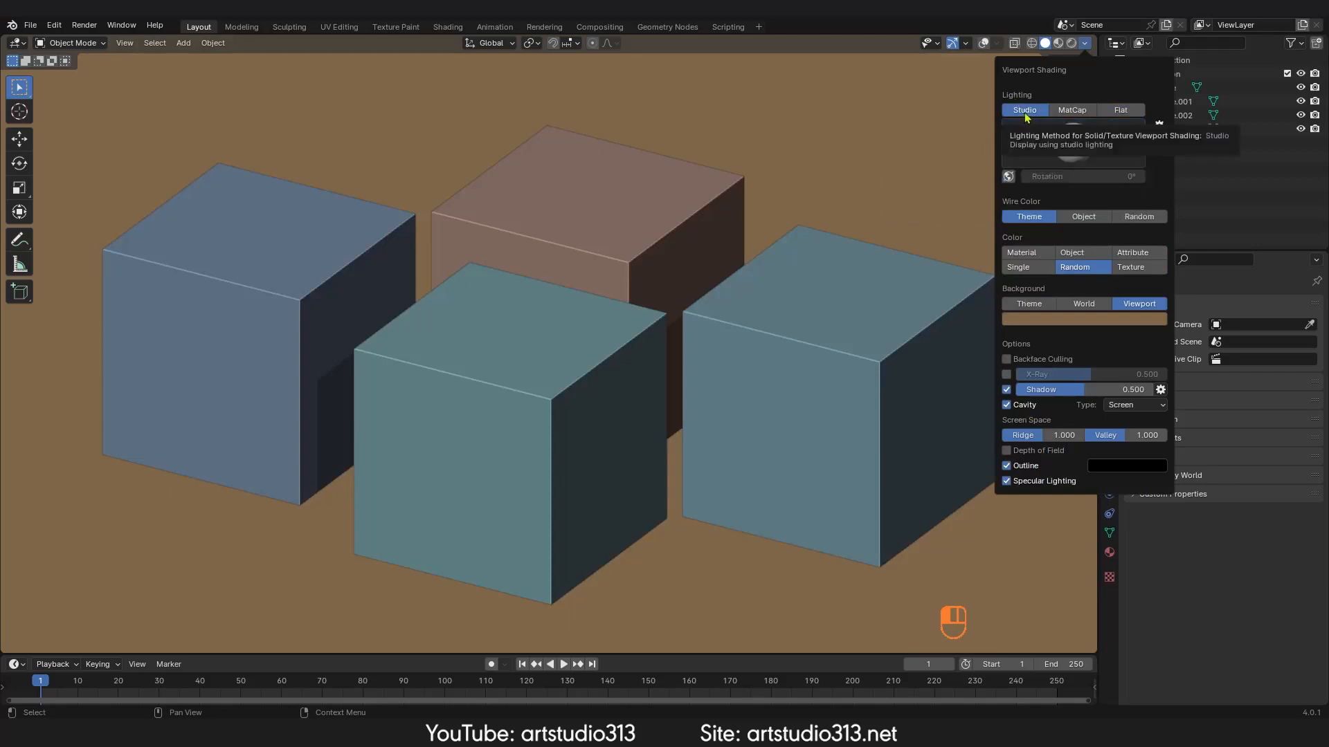
pyautogui.click(1081, 148)
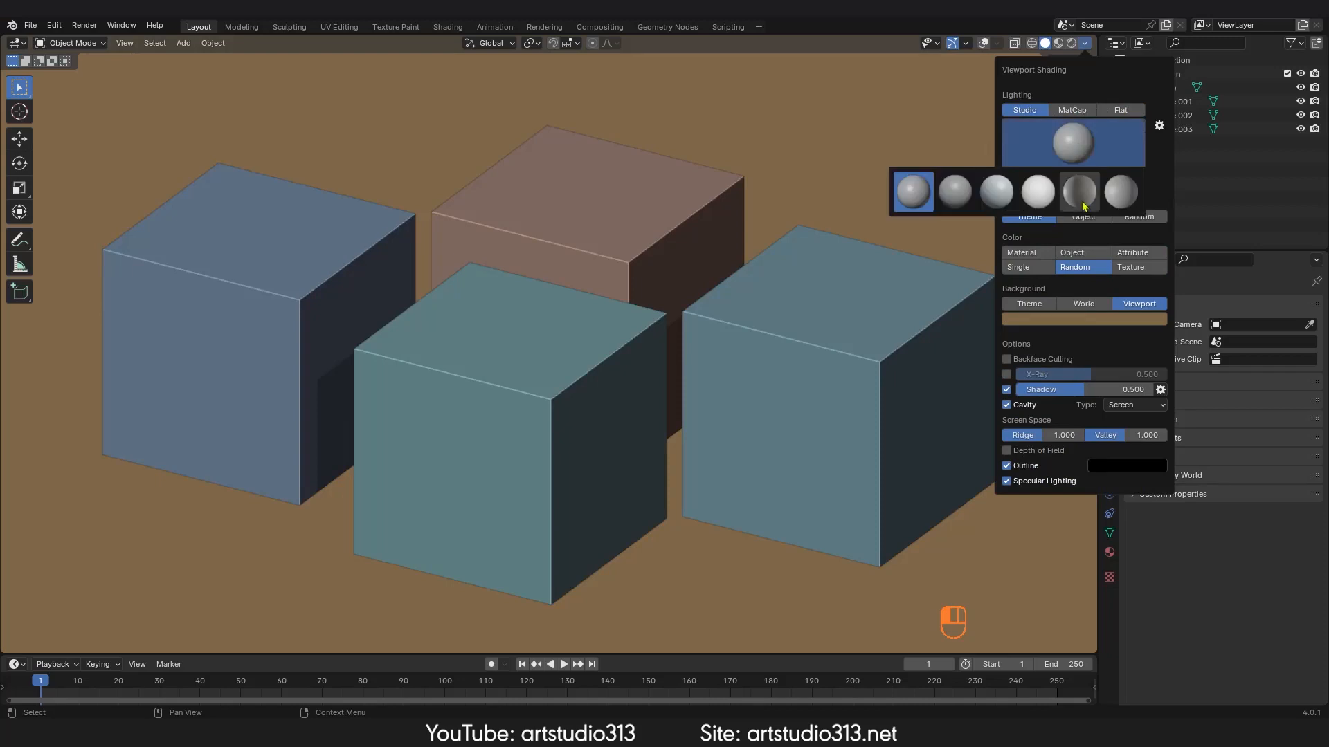
pyautogui.click(1082, 202)
pyautogui.click(1074, 143)
pyautogui.click(1037, 193)
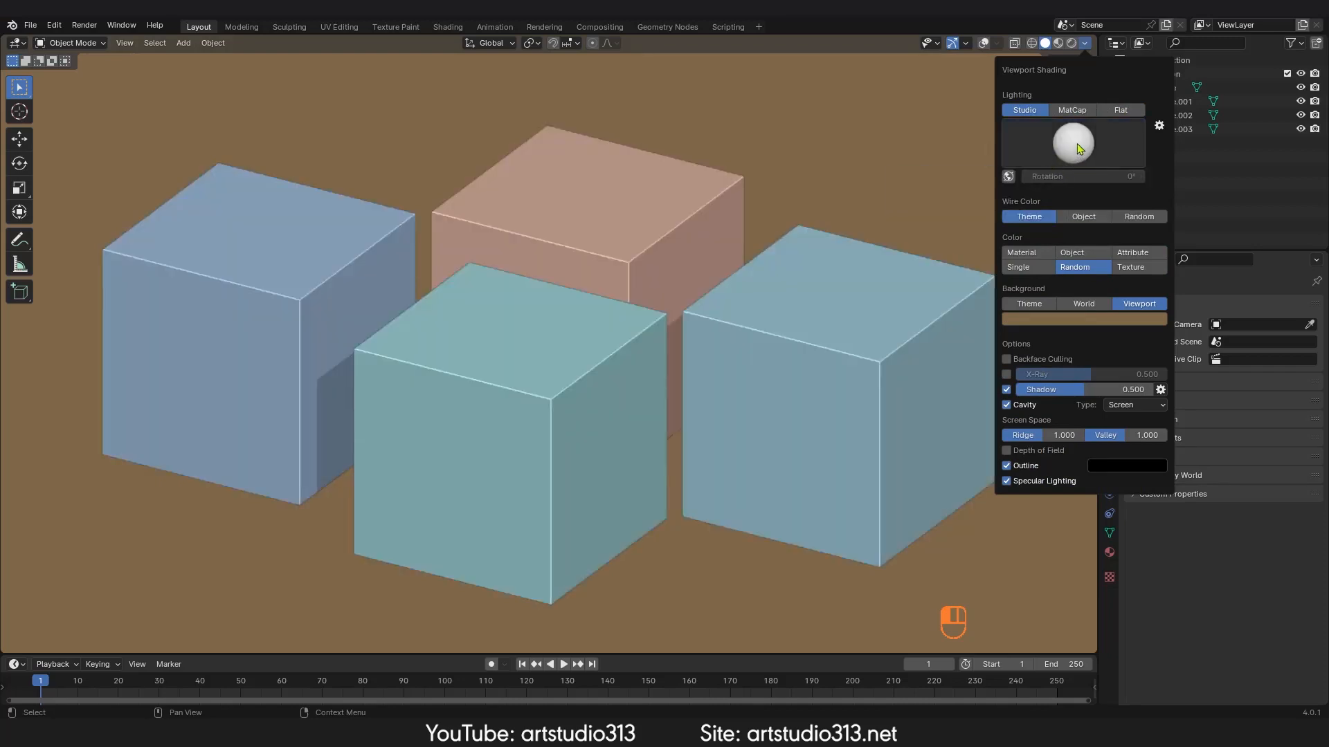
# Step: Set the lighting to MatCap and apply the red matcap
pyautogui.click(1072, 110)
pyautogui.click(1073, 143)
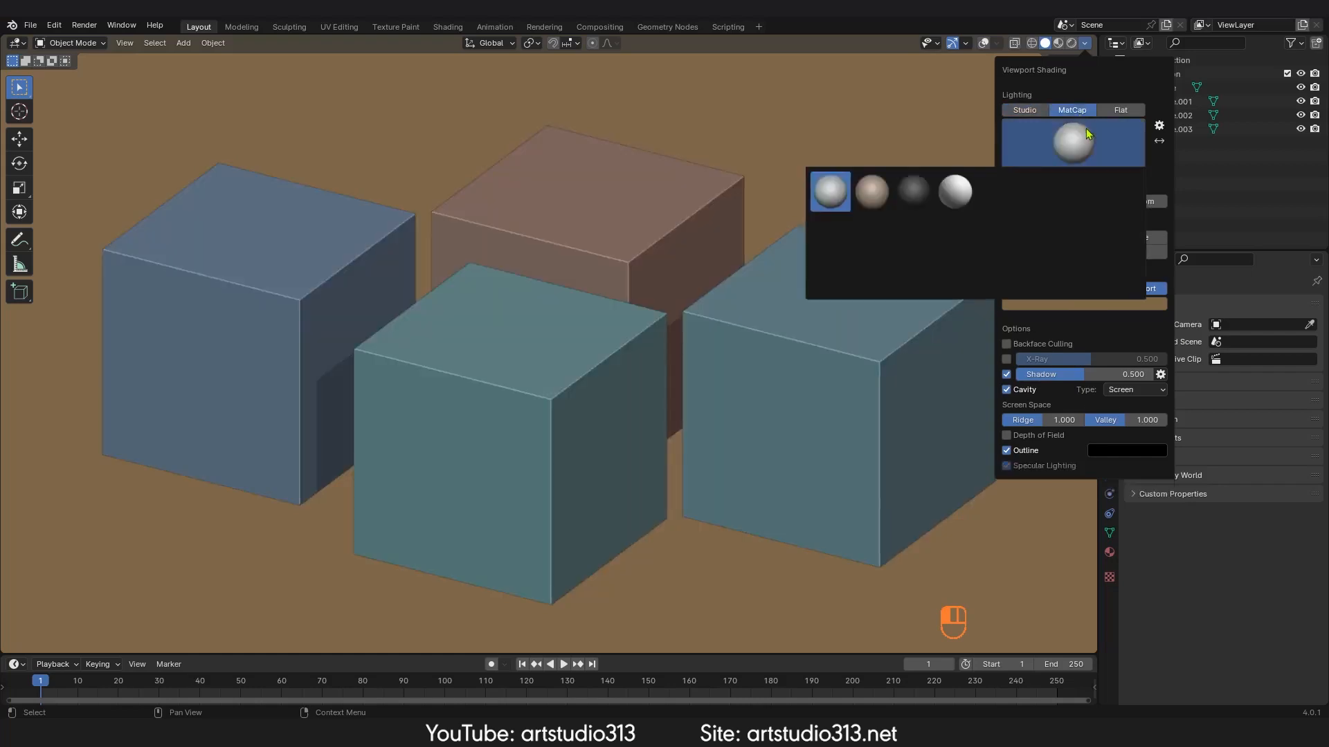
pyautogui.click(997, 275)
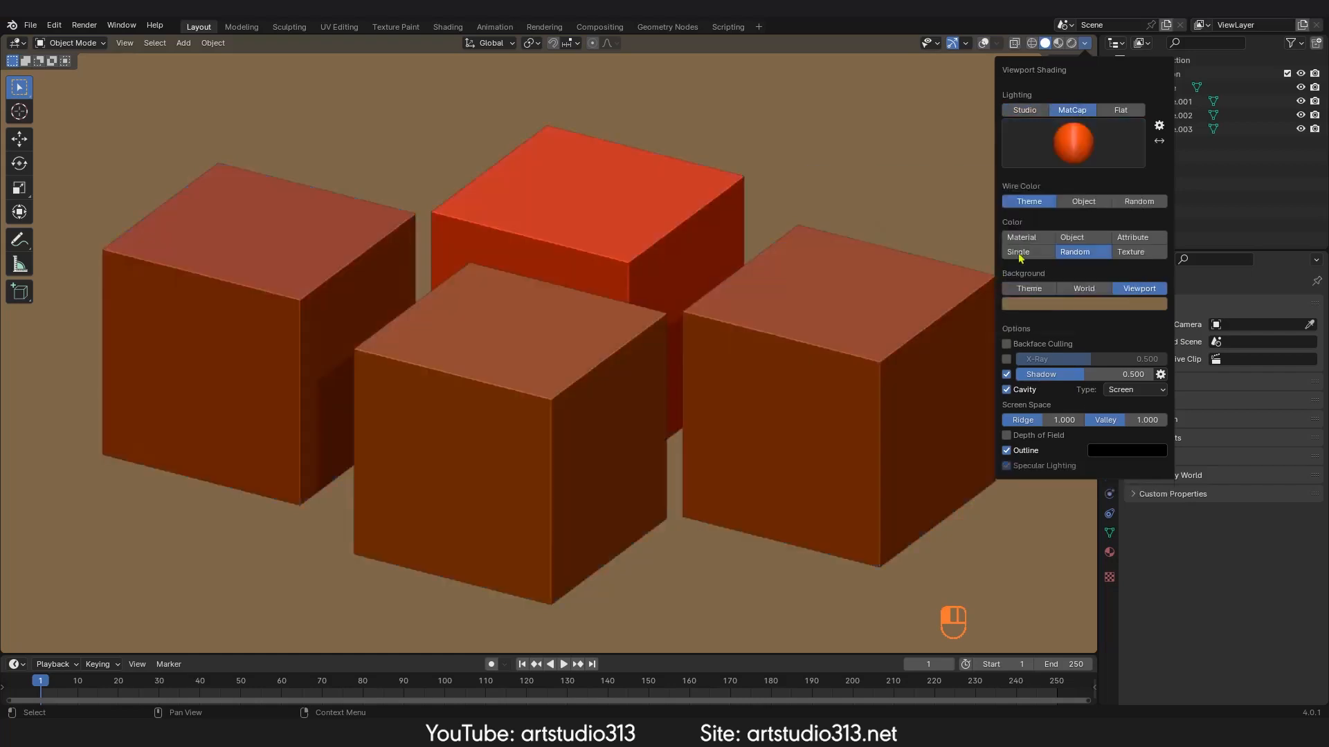
# Step: Try another matcap, then apply the pinkish clay matcap
pyautogui.click(1073, 143)
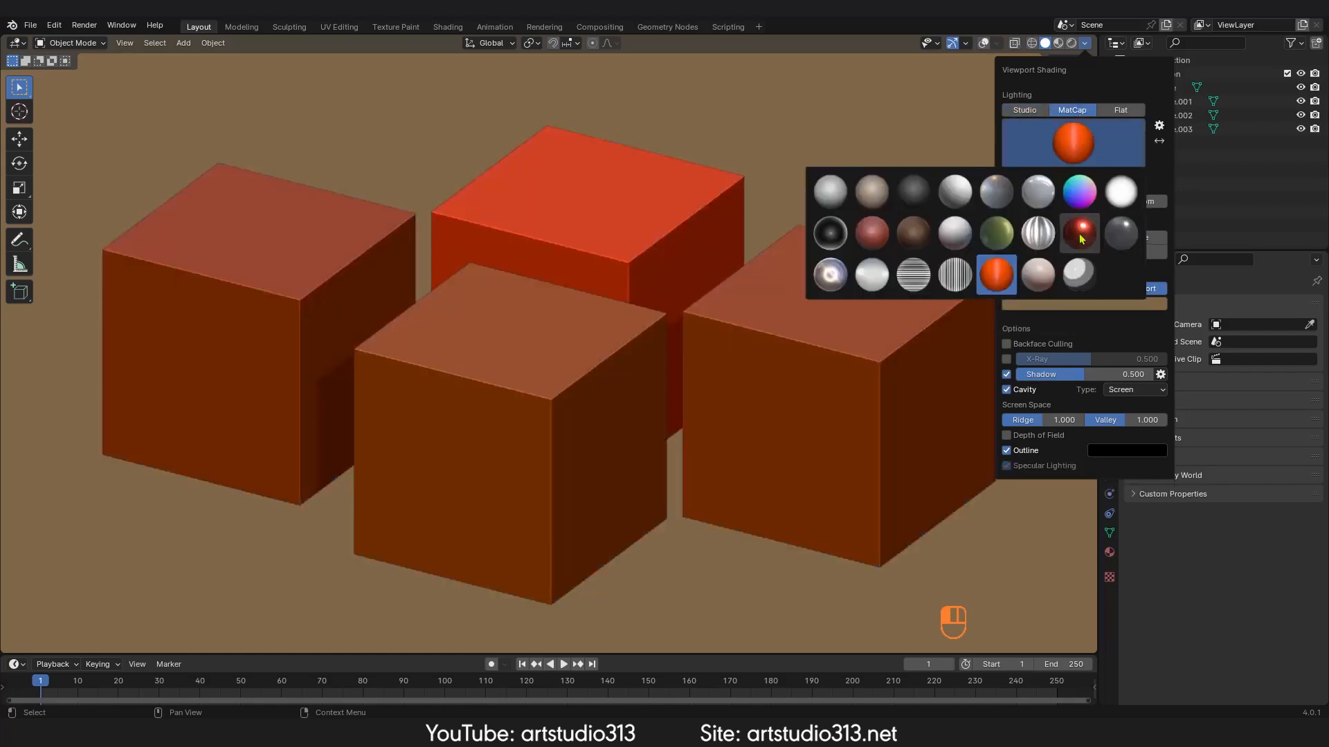
pyautogui.click(1079, 275)
pyautogui.click(1072, 143)
pyautogui.click(1041, 267)
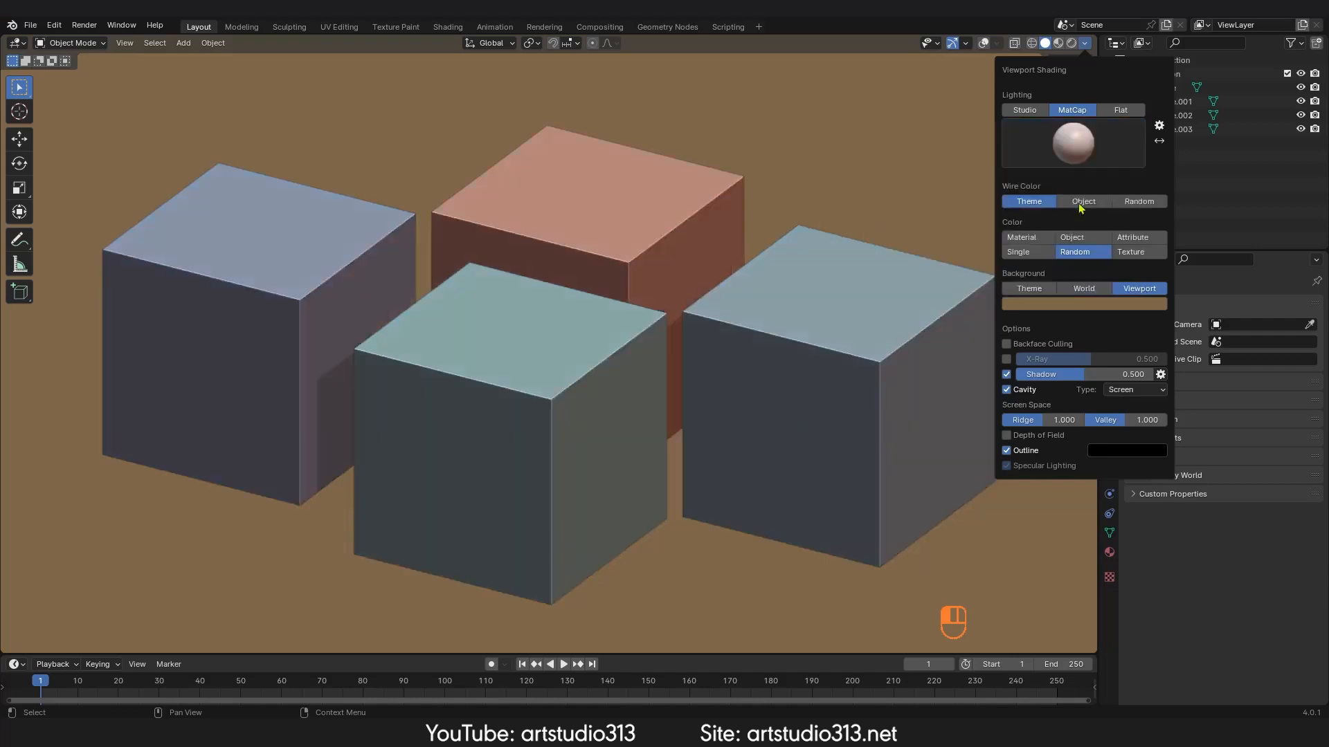
# Step: Set the lighting back to Flat and reopen the shading options
pyautogui.click(1121, 110)
pyautogui.moveTo(631, 288); pyautogui.dragTo(692, 275, button='middle')
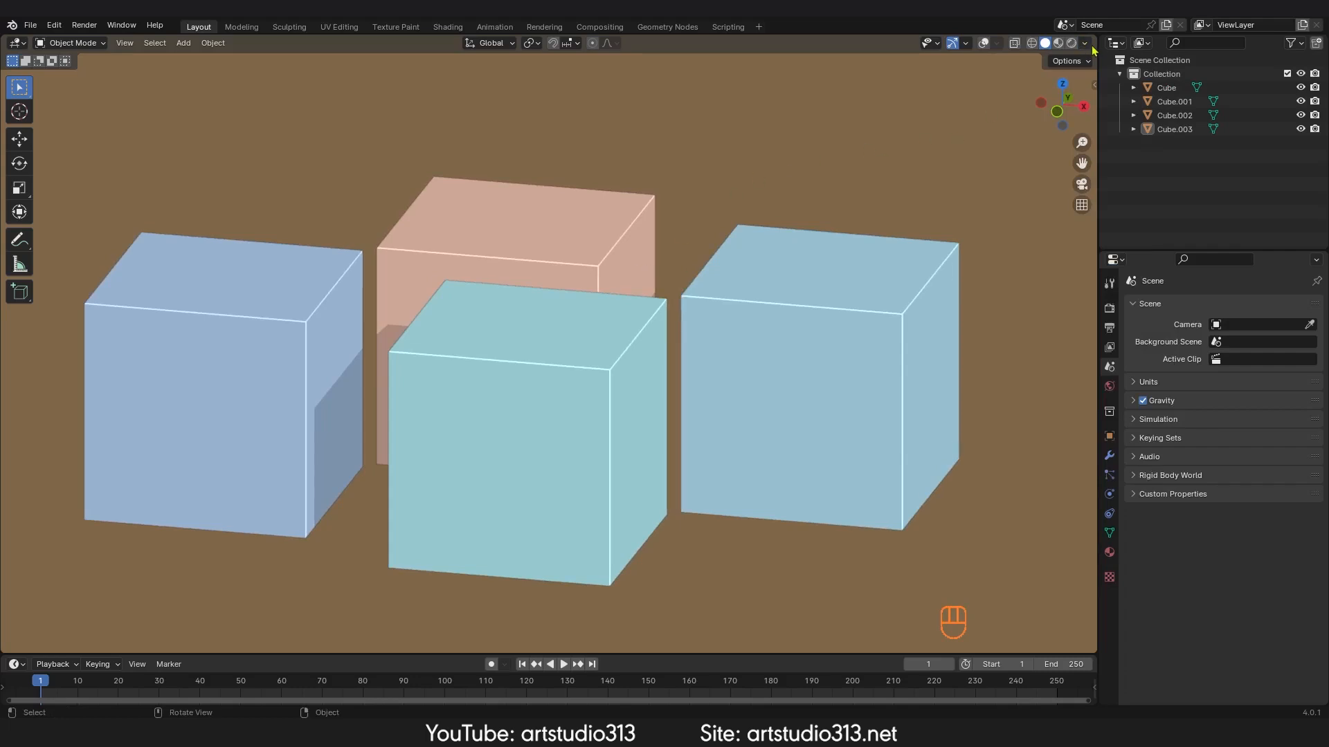
pyautogui.click(1086, 44)
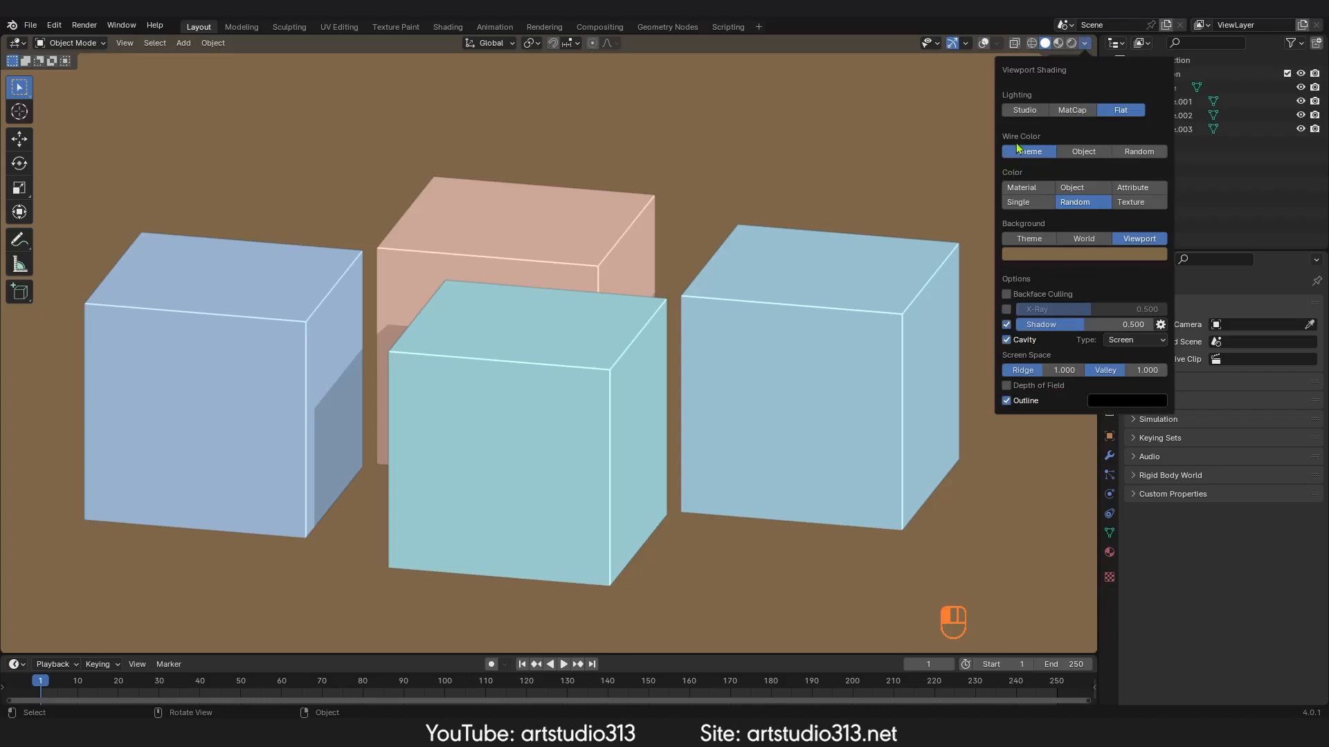
# Step: Set the wire color to Object, then back to Theme
pyautogui.click(1082, 155)
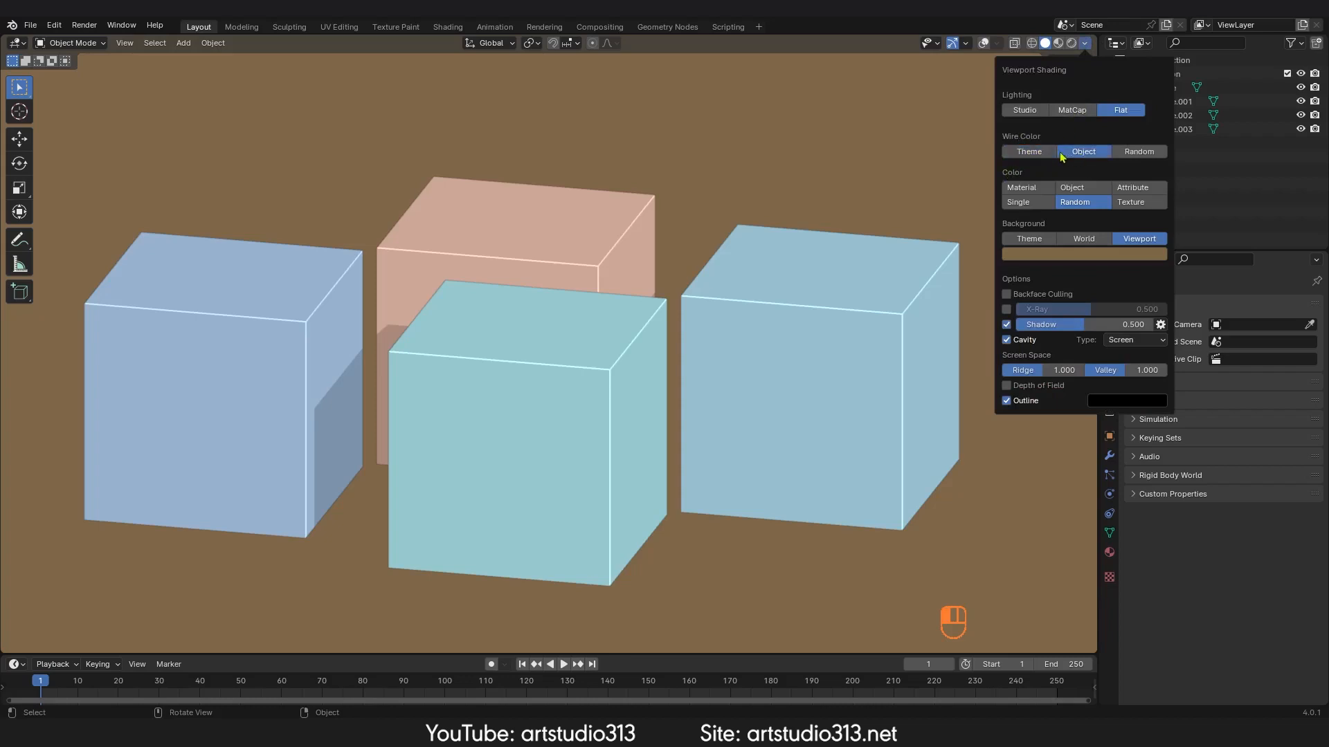
pyautogui.click(1043, 155)
pyautogui.moveTo(718, 294); pyautogui.dragTo(703, 295, button='middle')
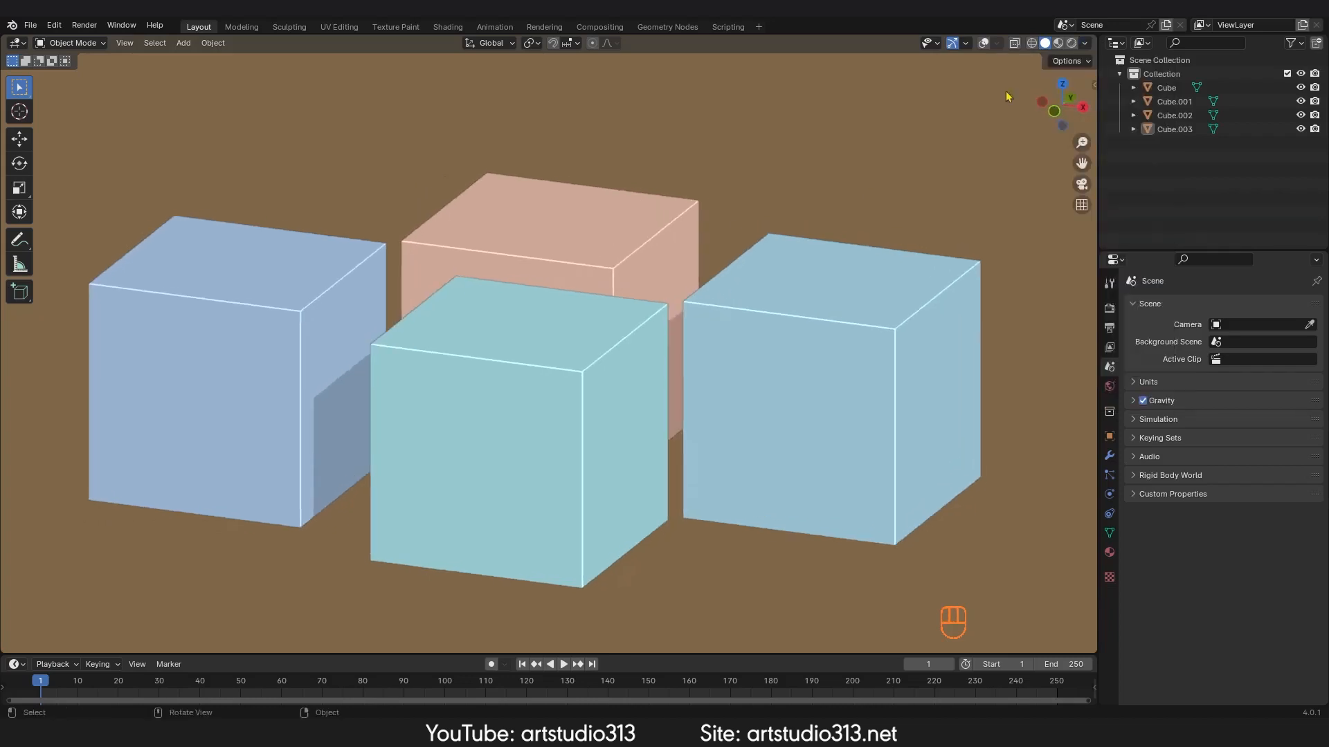
# Step: Turn the viewport overlays on and select the front cube
pyautogui.click(983, 42)
pyautogui.keyDown('ctrl'); pyautogui.moveTo(661, 350); pyautogui.dragTo(737, 350, button='middle'); pyautogui.keyUp('ctrl')
pyautogui.click(658, 316)
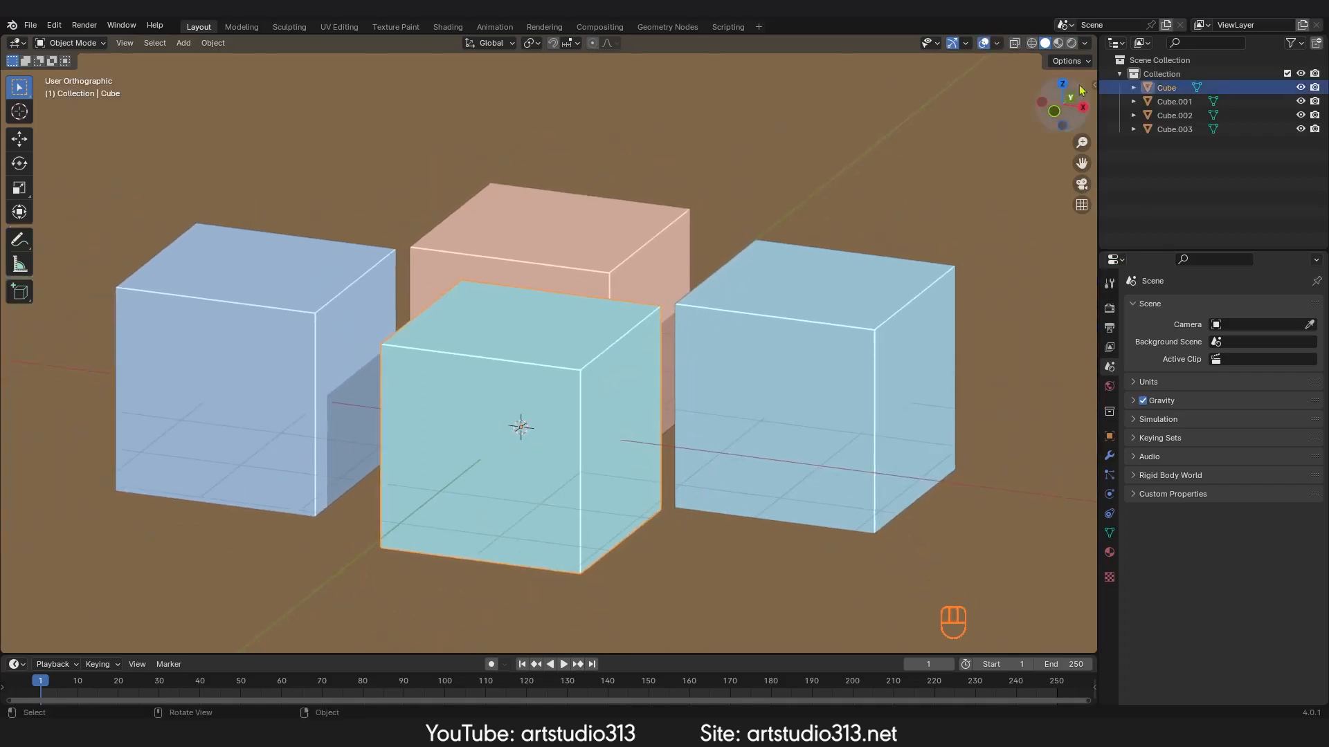
# Step: Set the wire color to Random, then to Object
pyautogui.click(1084, 43)
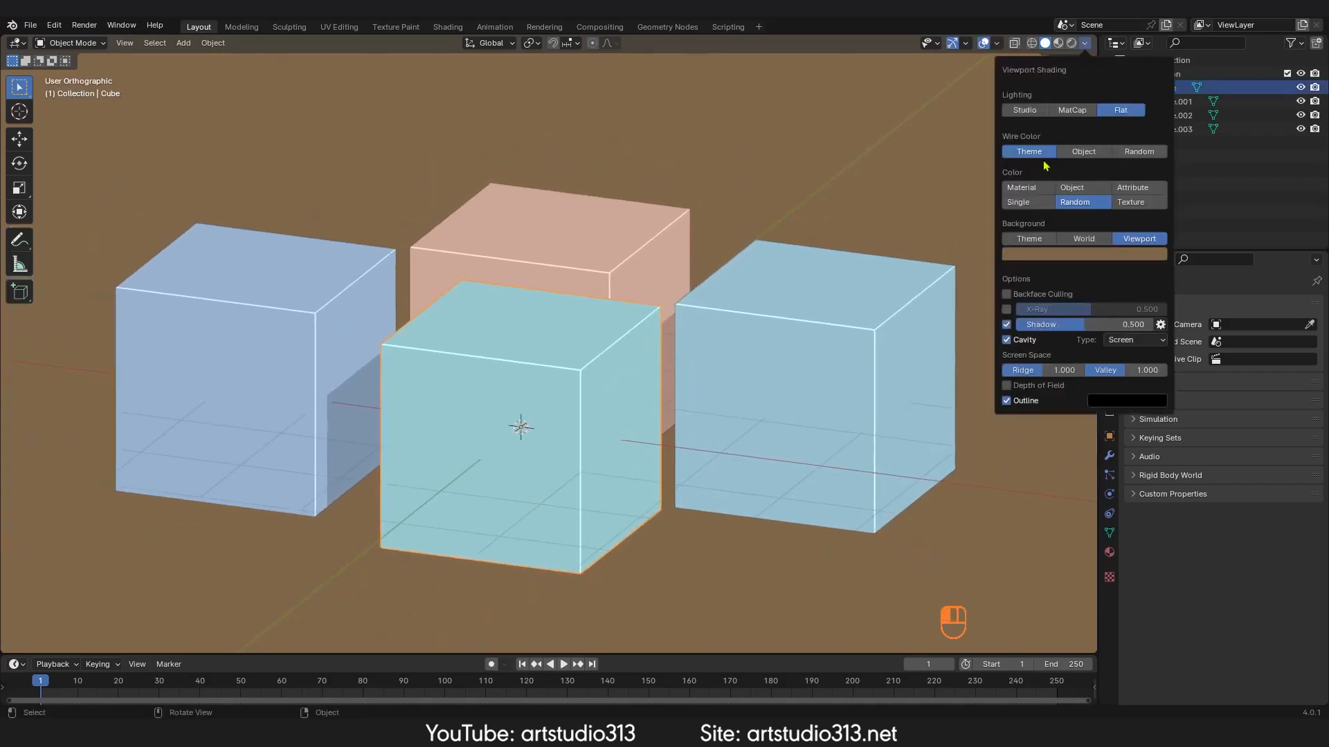
pyautogui.click(1144, 152)
pyautogui.click(1087, 154)
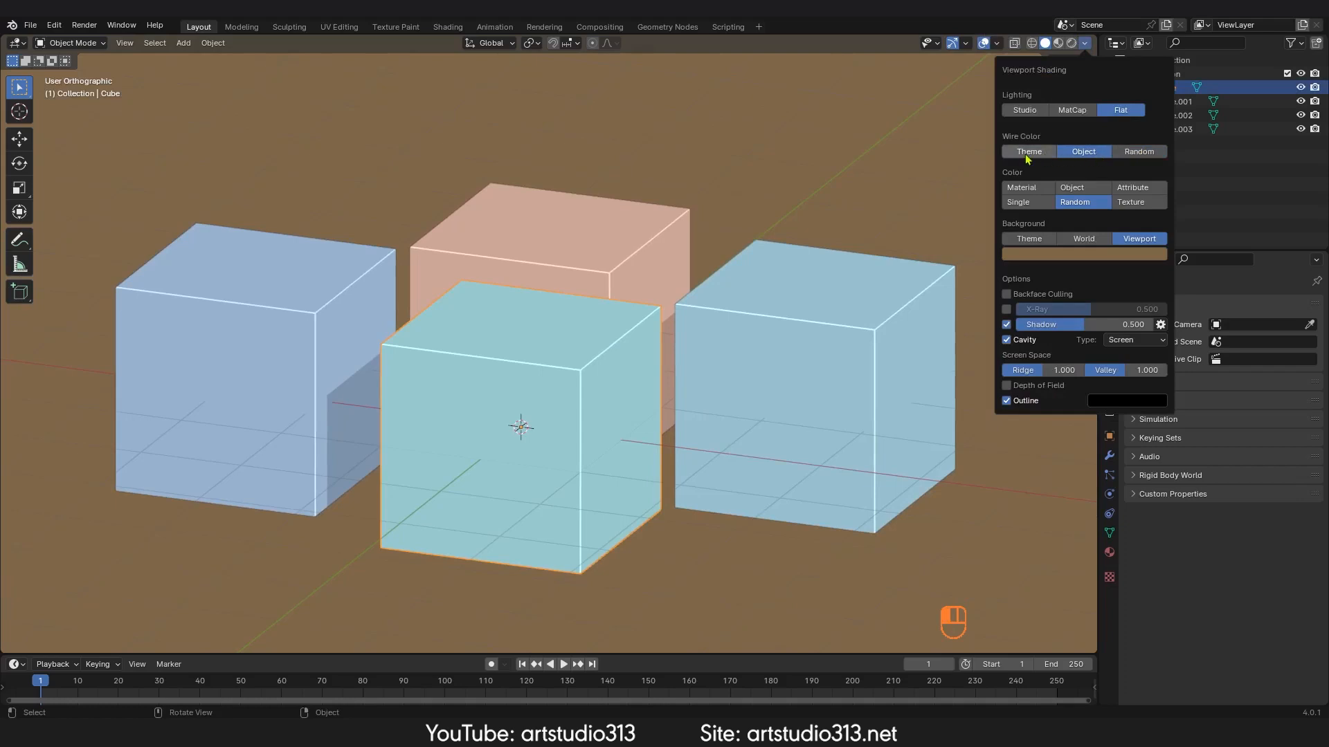
# Step: Preview MatCap lighting, return to Flat, and set the wire color to Random
pyautogui.click(1072, 111)
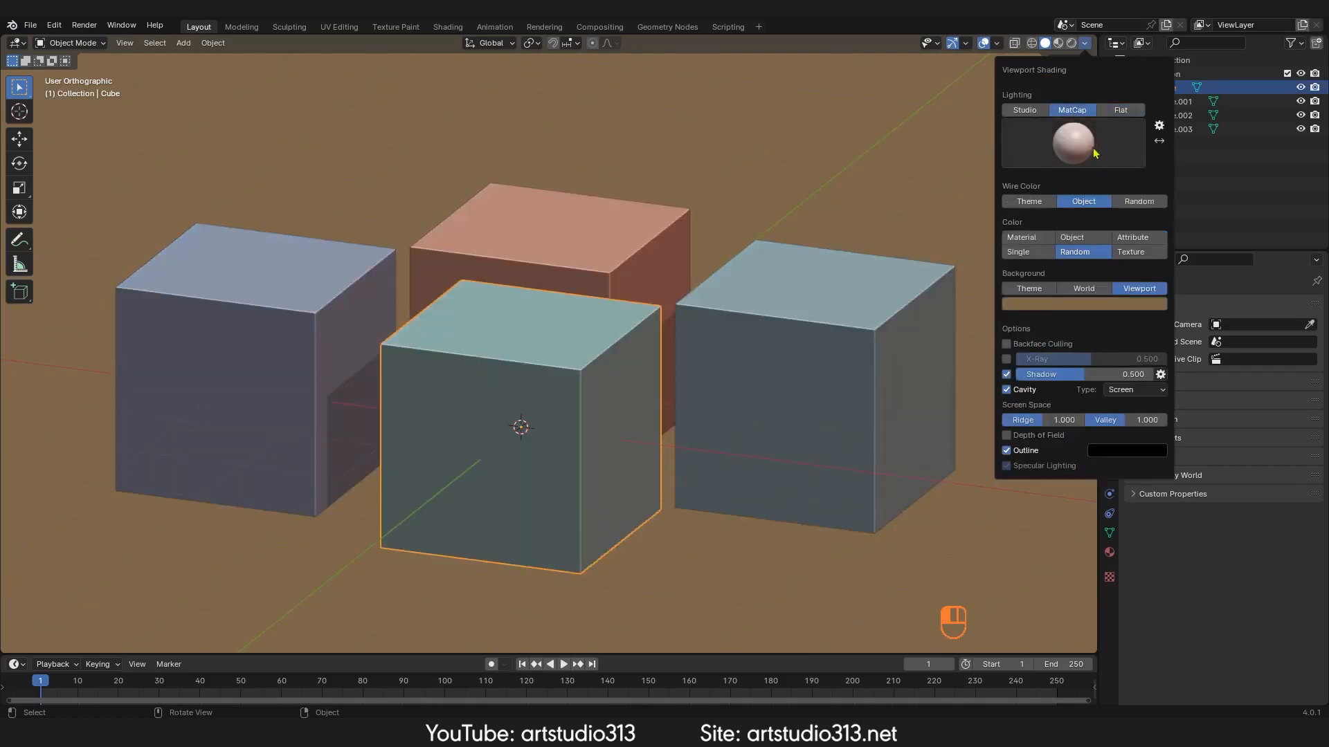
pyautogui.click(1118, 115)
pyautogui.click(1139, 152)
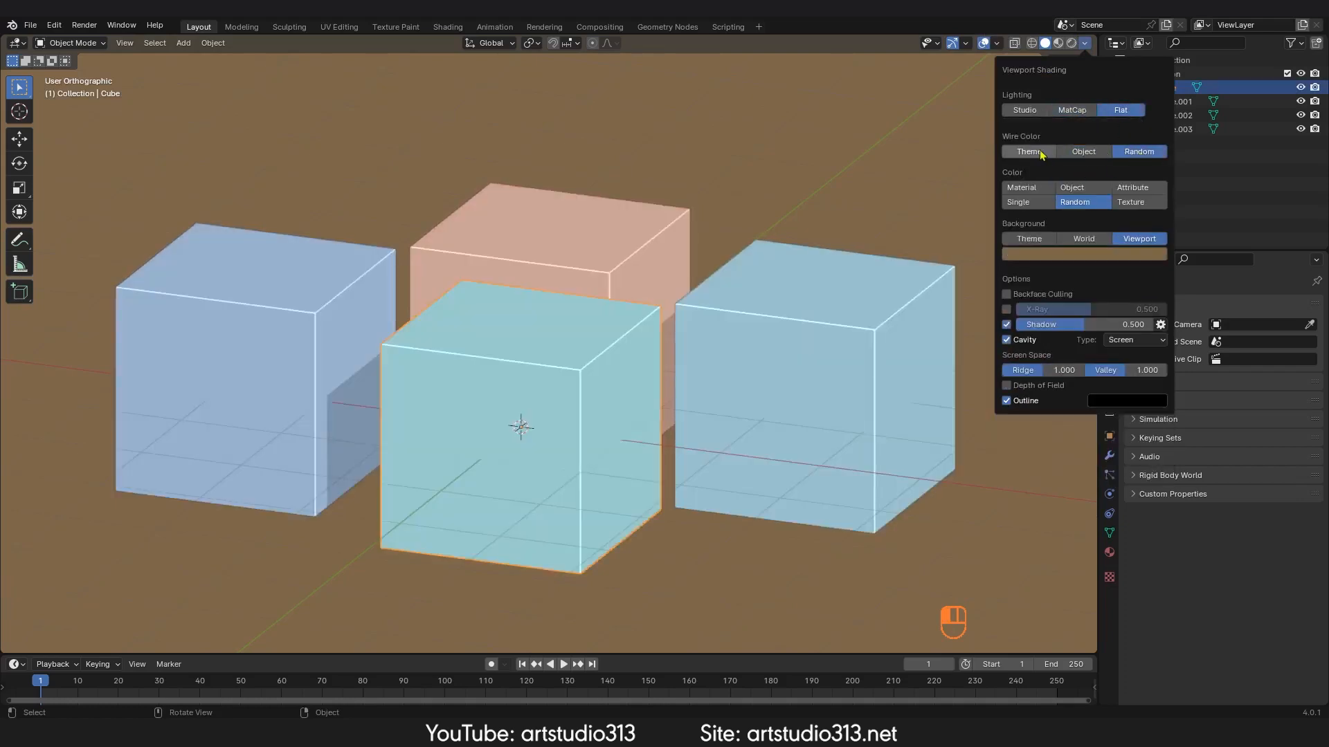
# Step: Cycle the wire color through Theme, Object and Random, ending on Object
pyautogui.click(1037, 151)
pyautogui.click(1084, 151)
pyautogui.click(1140, 153)
pyautogui.click(1035, 153)
pyautogui.click(1072, 154)
# Step: Enter Edit Mode on the cube and cycle the wire color through Random and Object, ending on Theme
pyautogui.press('Tab')
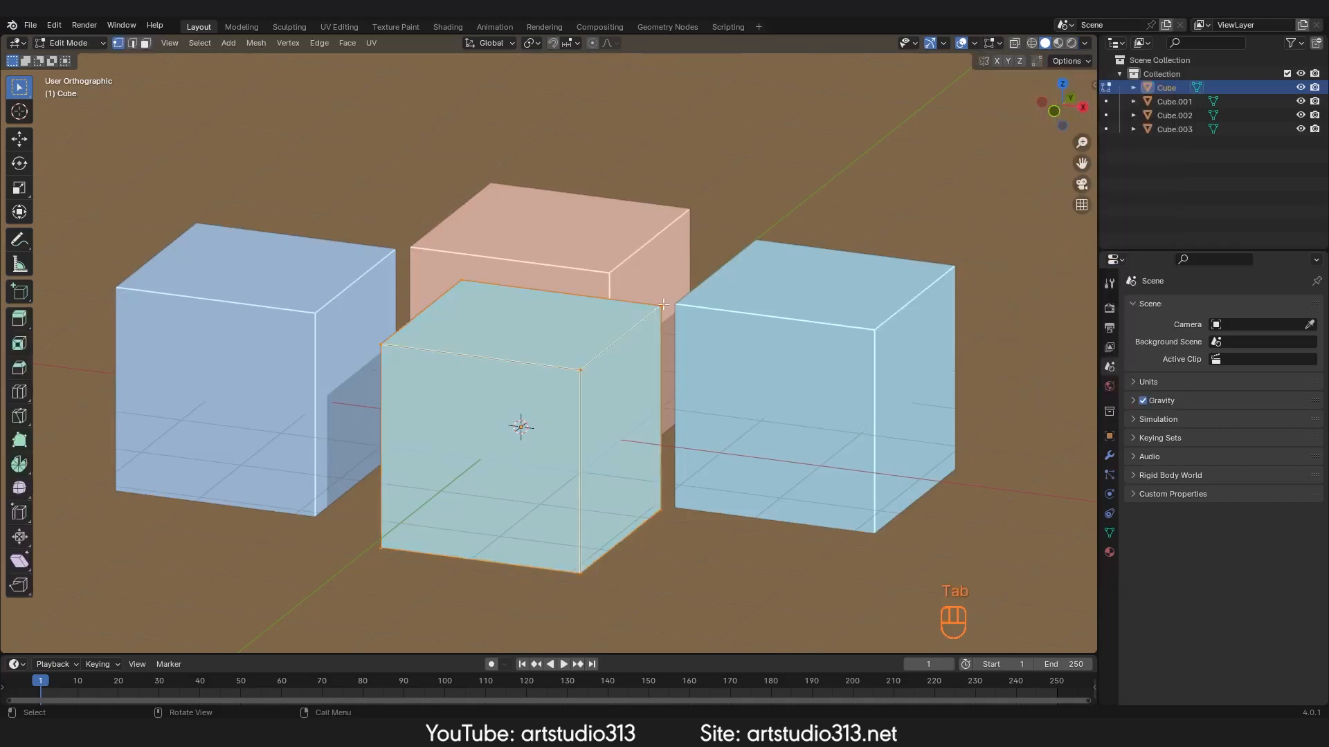
pyautogui.click(1084, 43)
pyautogui.click(1138, 151)
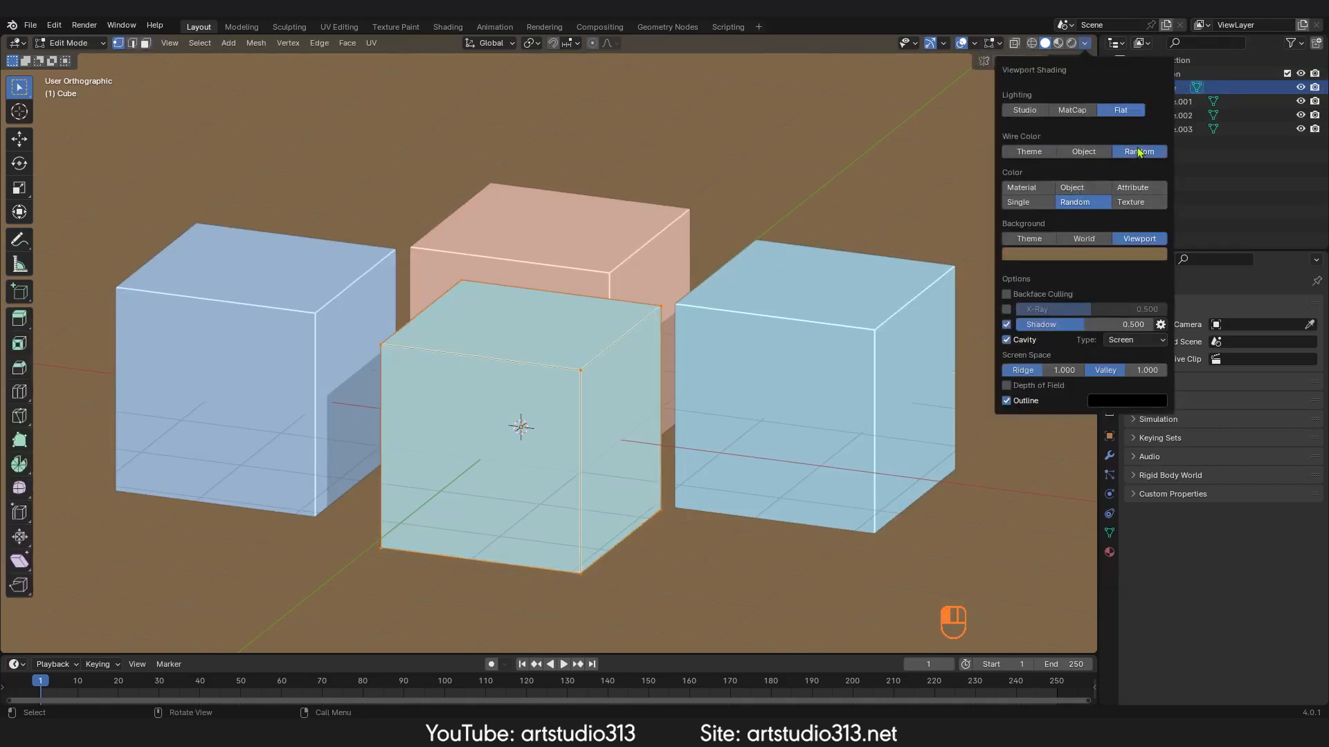
pyautogui.click(1076, 152)
pyautogui.click(1029, 152)
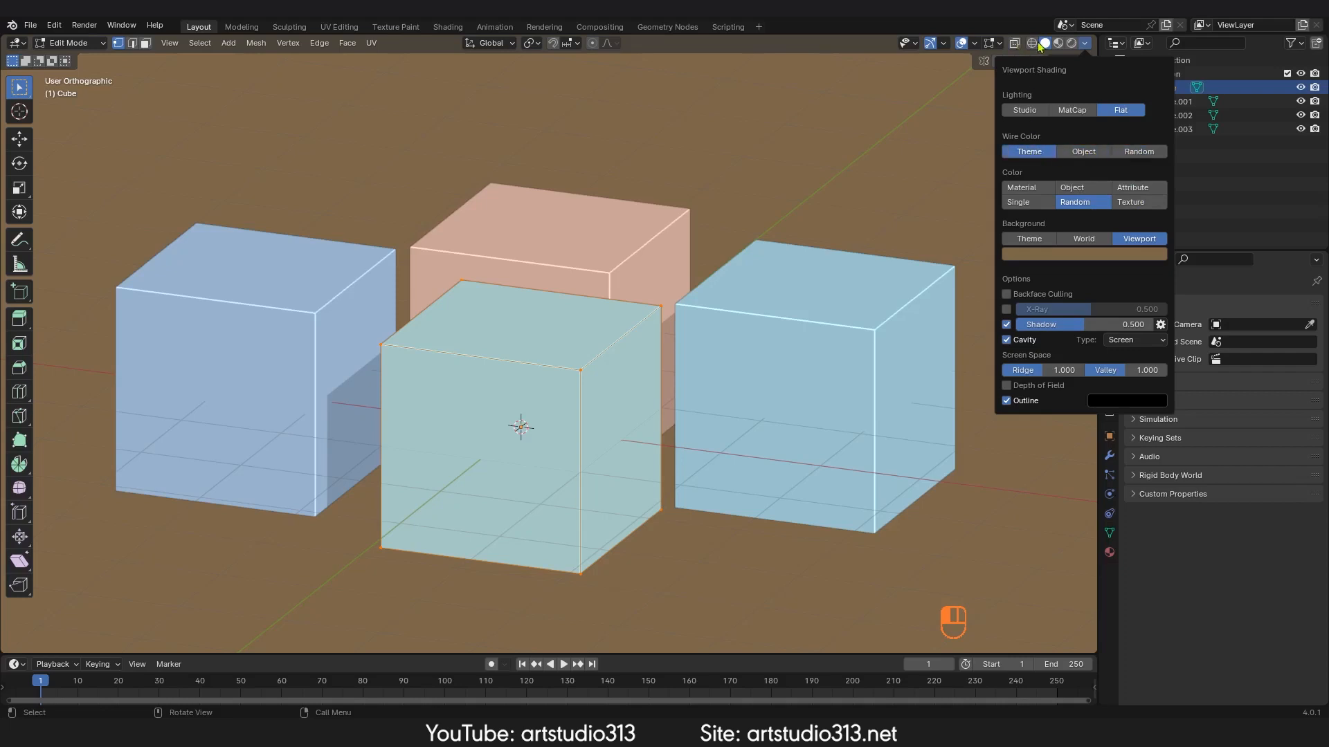
# Step: Enable the Wireframe overlay in the viewport overlay options
pyautogui.click(975, 43)
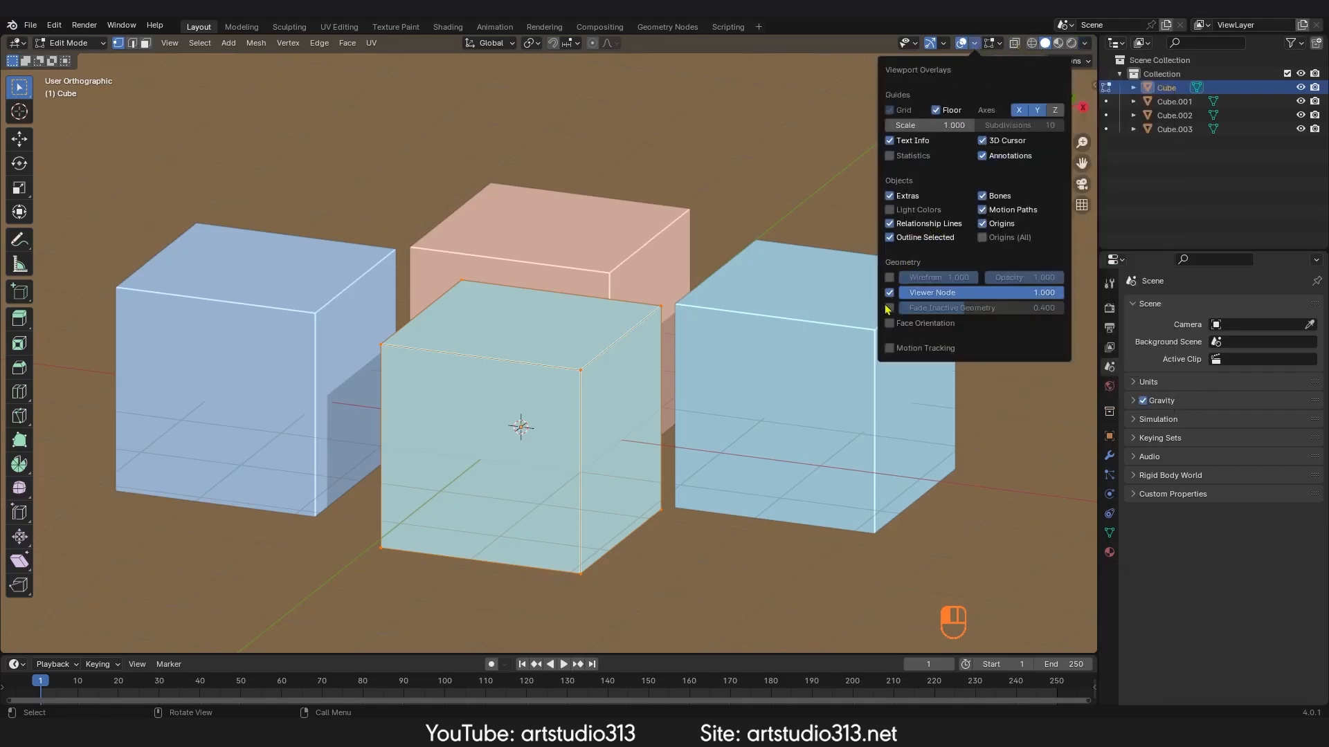
pyautogui.click(889, 277)
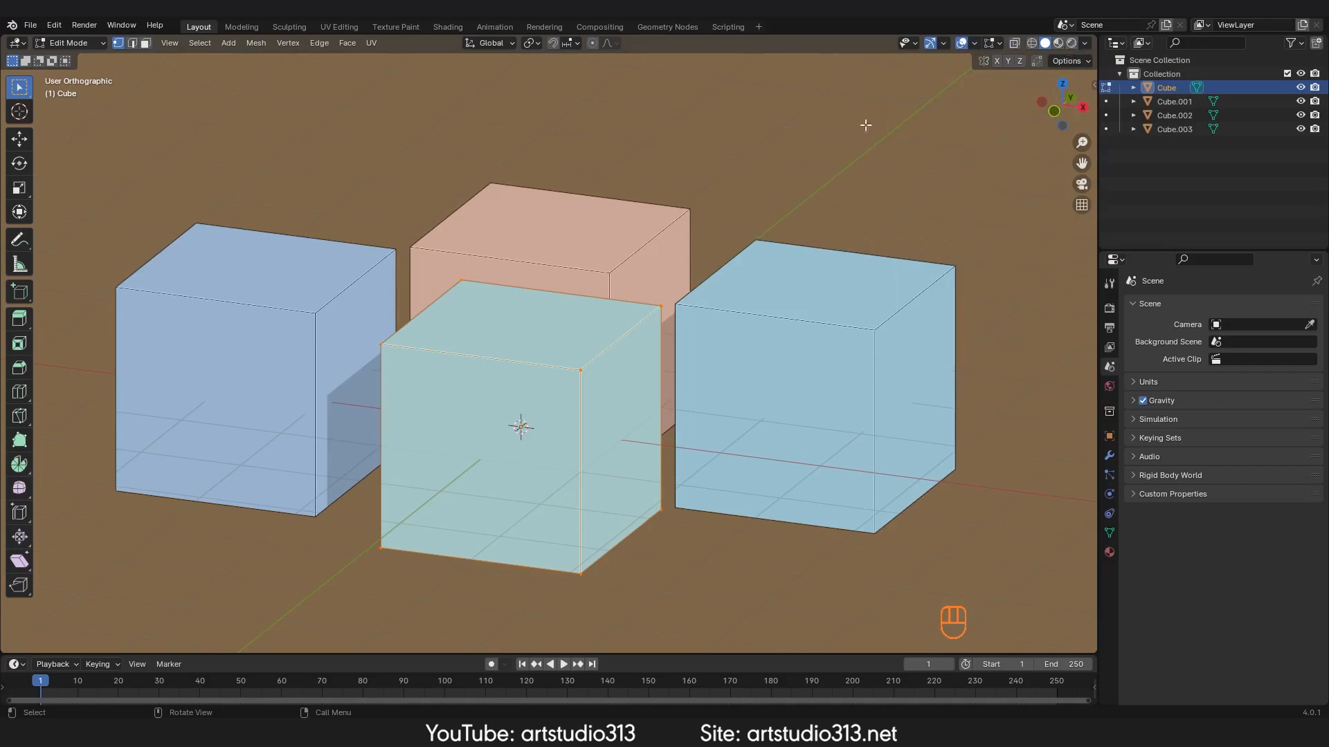
# Step: Return to Object Mode and set the wire color to Object, then Random
pyautogui.press('Tab')
pyautogui.click(1085, 43)
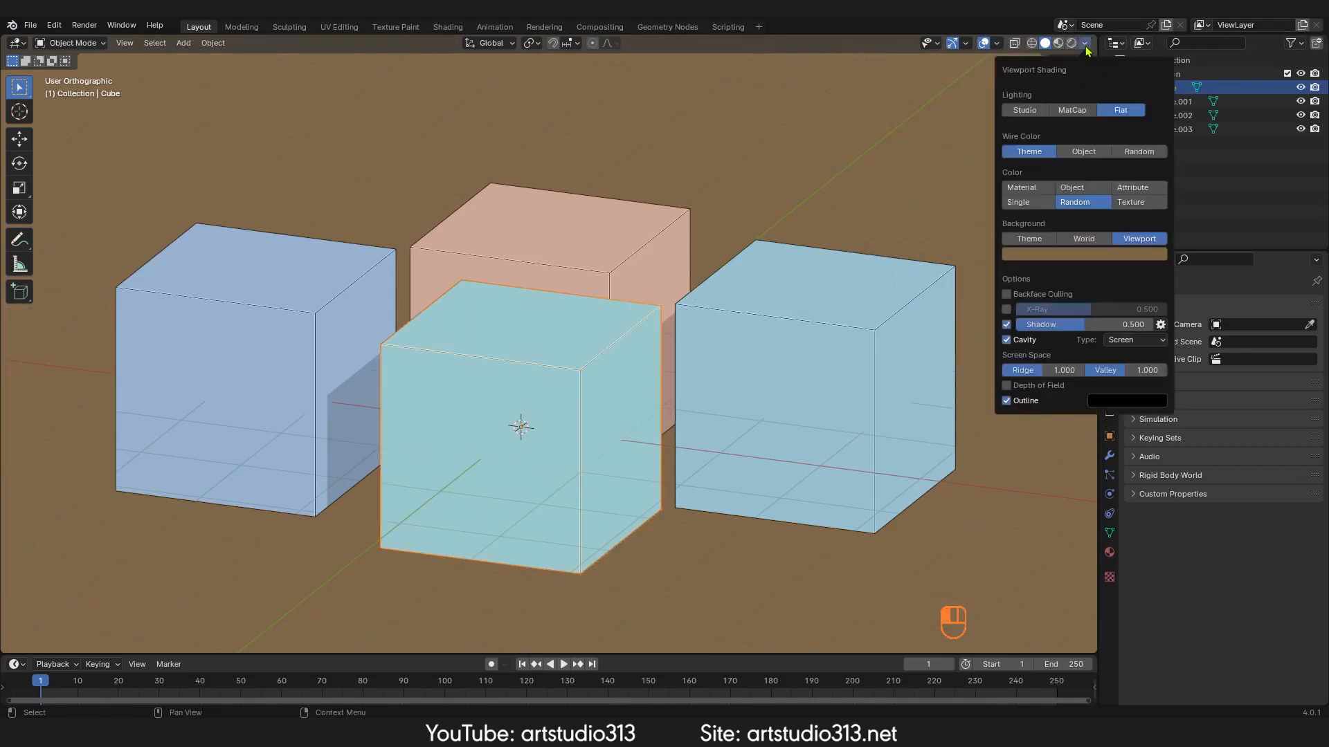
pyautogui.click(1083, 152)
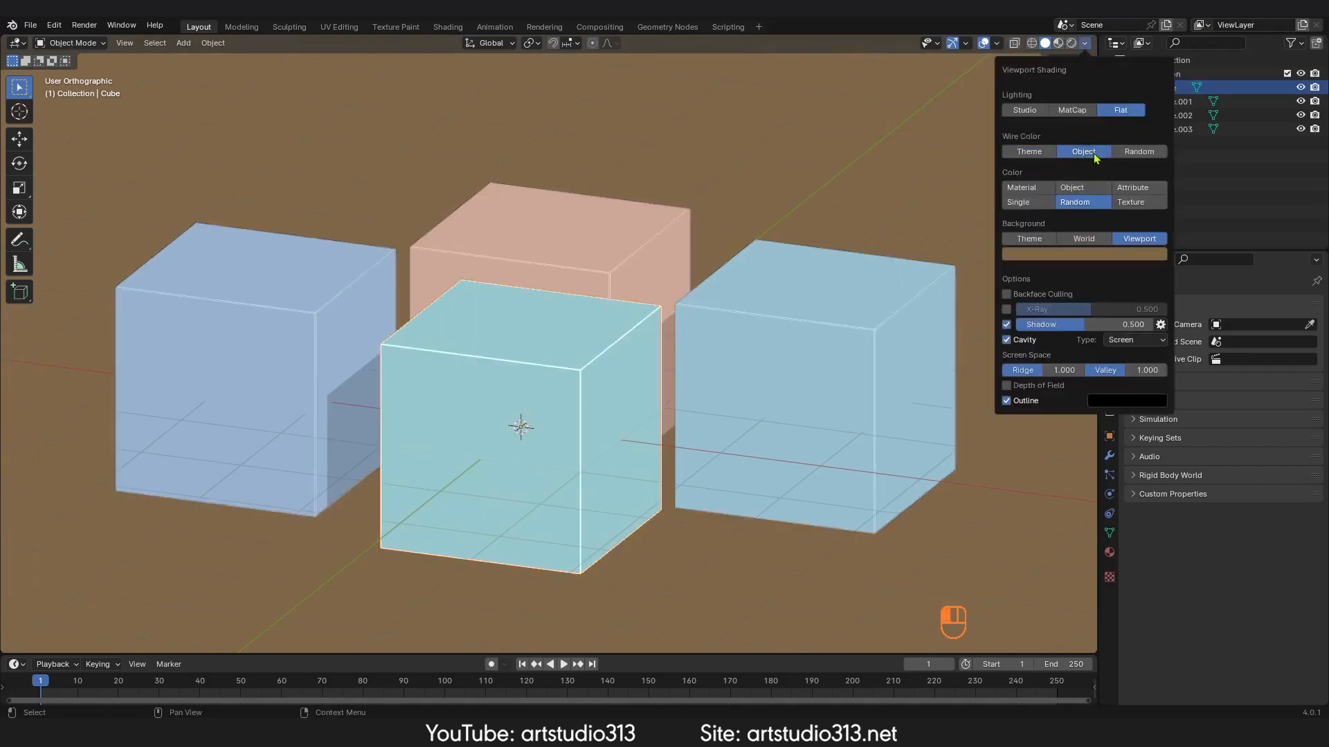
pyautogui.click(1139, 153)
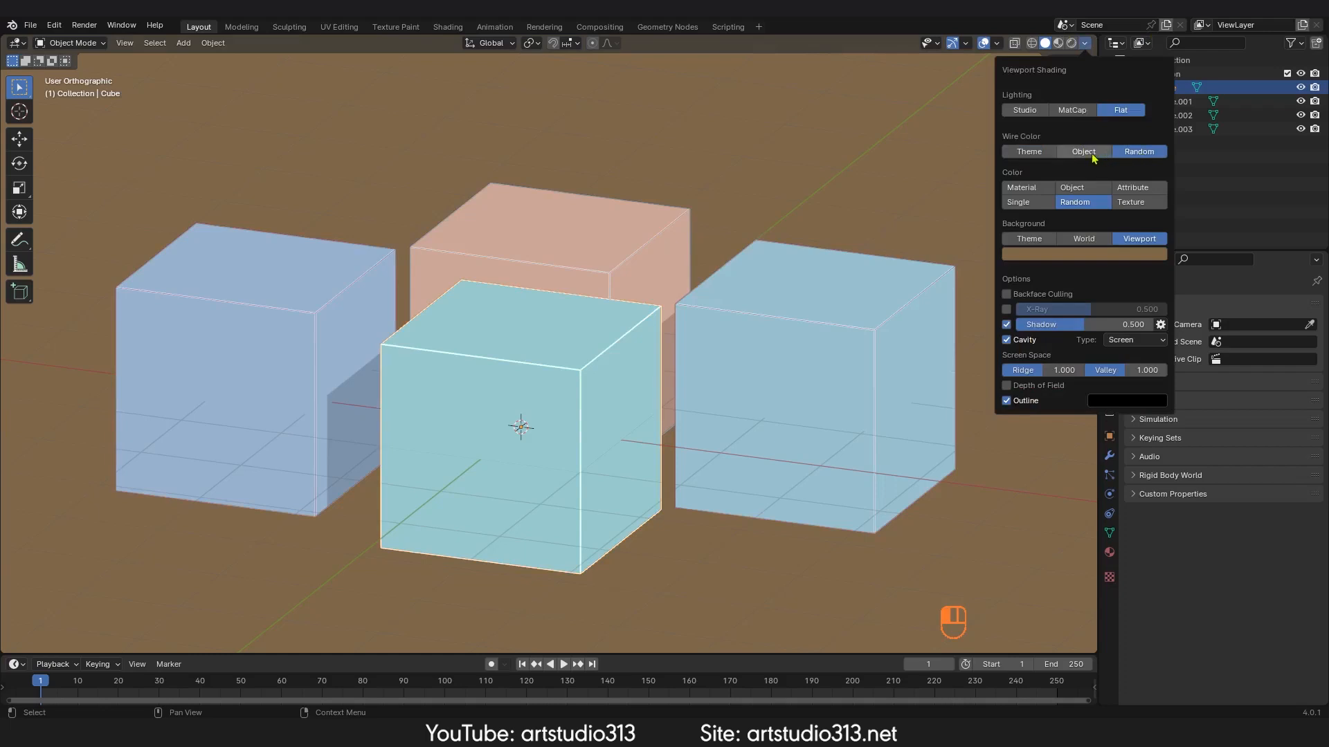
pyautogui.click(1085, 44)
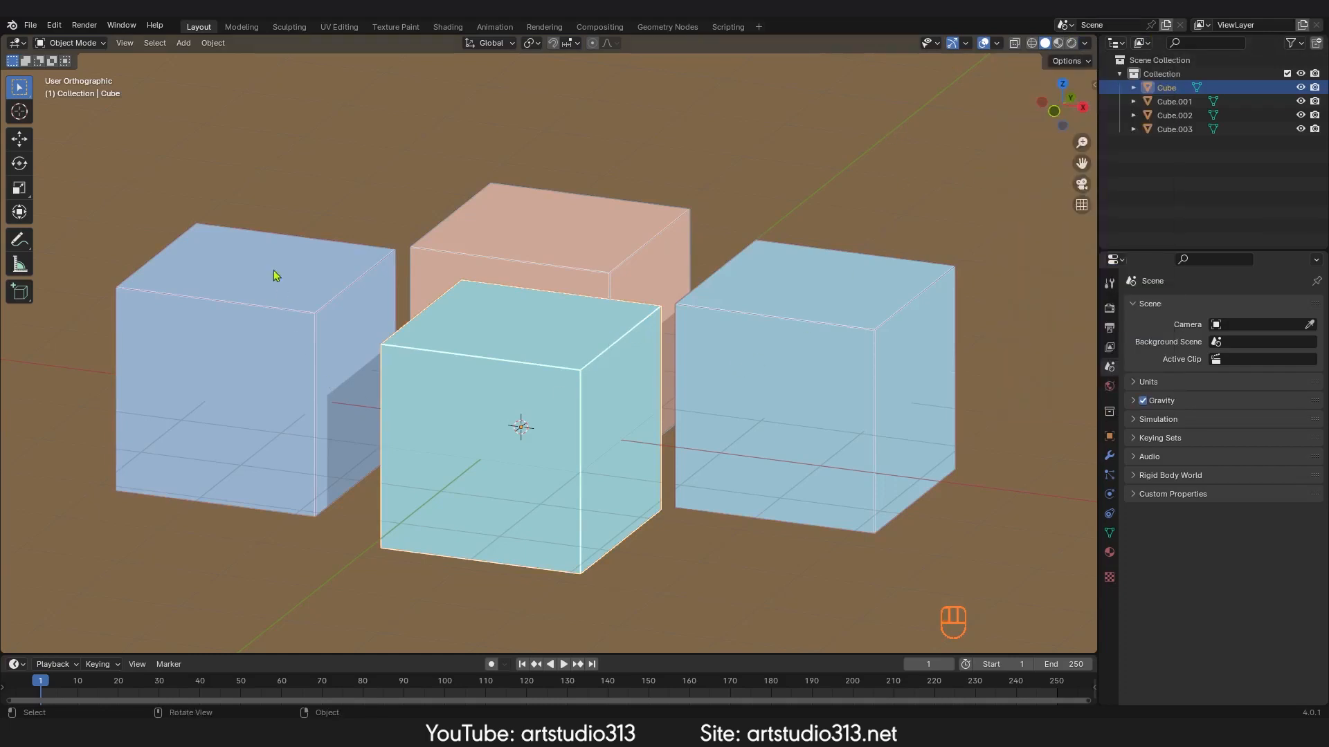
pyautogui.scroll(1, 561, 380)
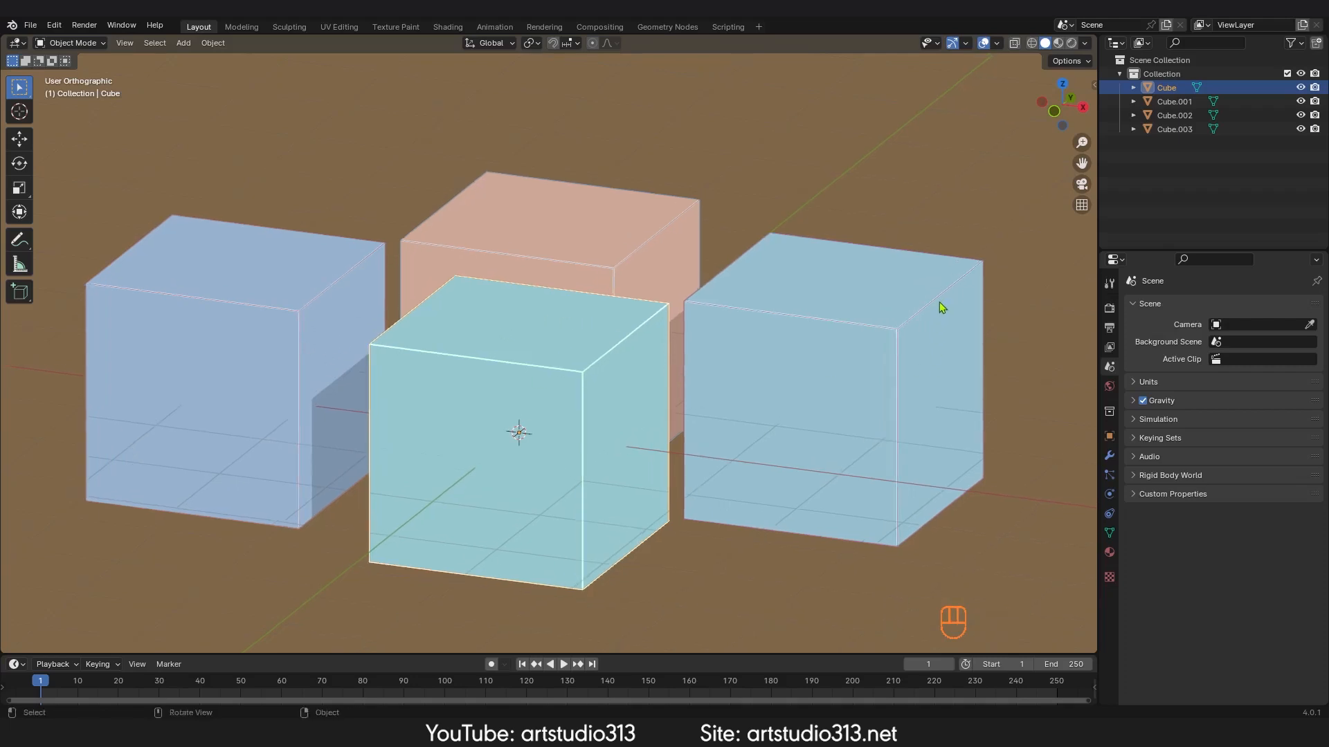
# Step: Turn the Wireframe overlay off and back on in the viewport overlays
pyautogui.click(997, 44)
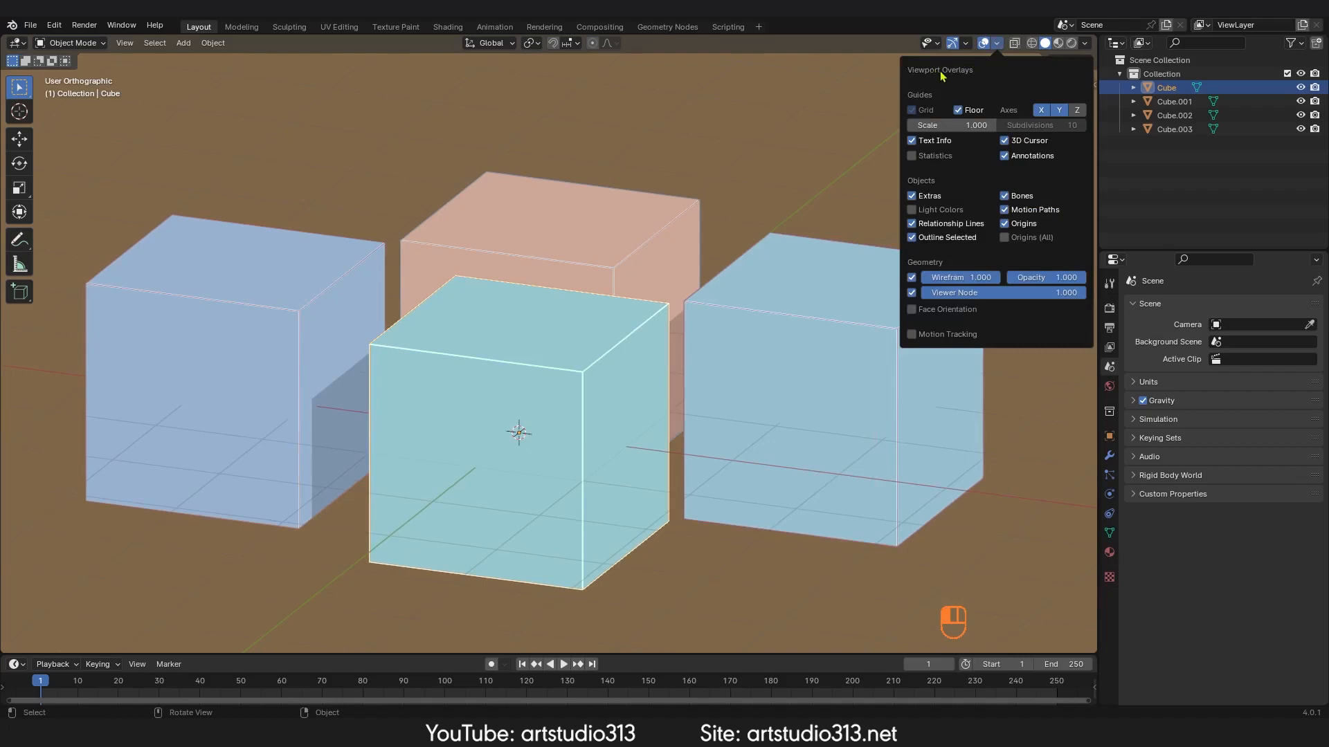
pyautogui.click(911, 278)
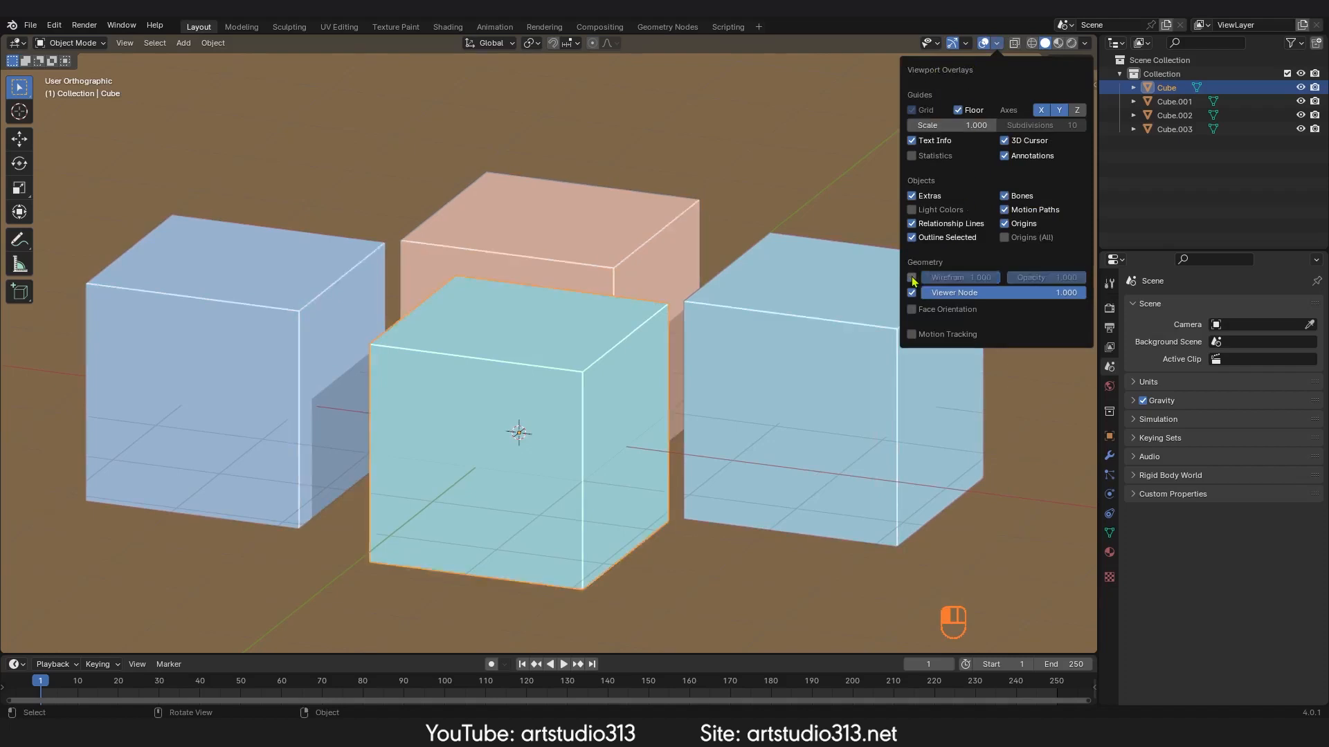
pyautogui.click(911, 277)
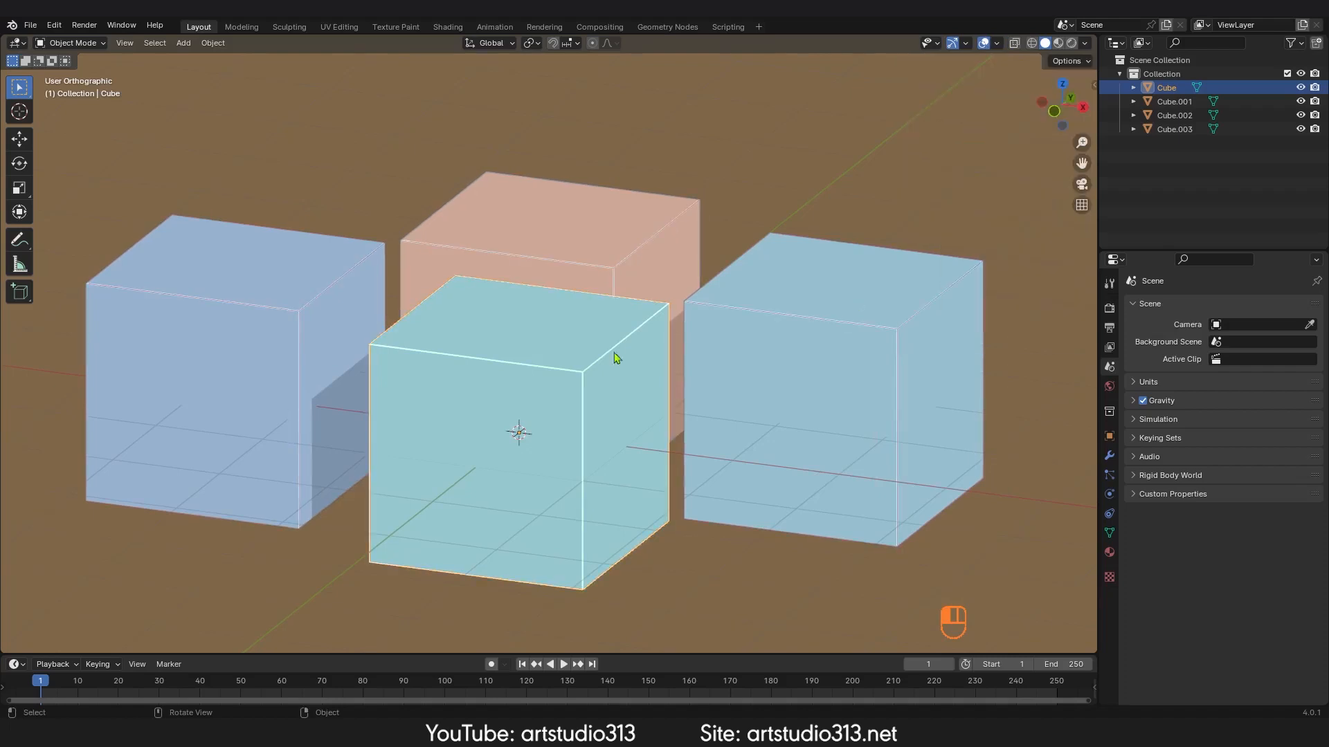
# Step: Switch the wire color to Theme, then Object, ending back on Theme
pyautogui.click(1084, 43)
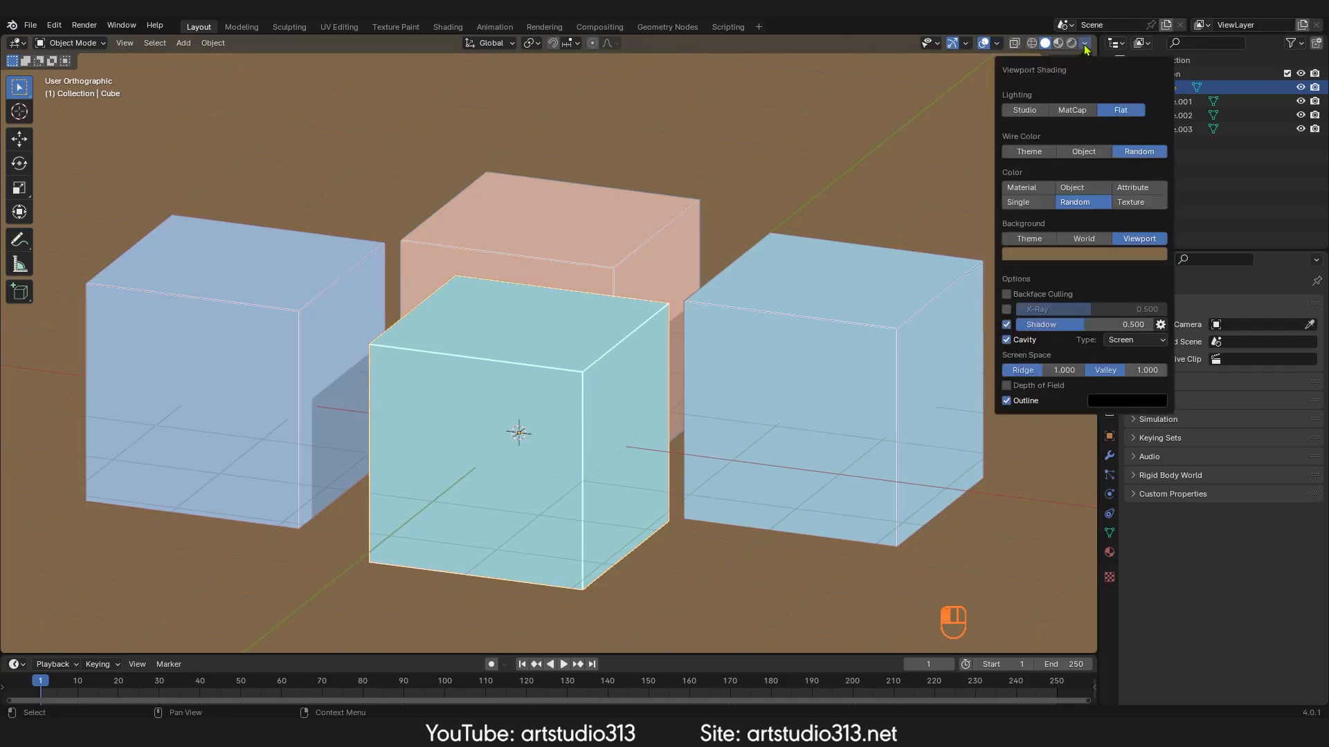
pyautogui.click(1027, 153)
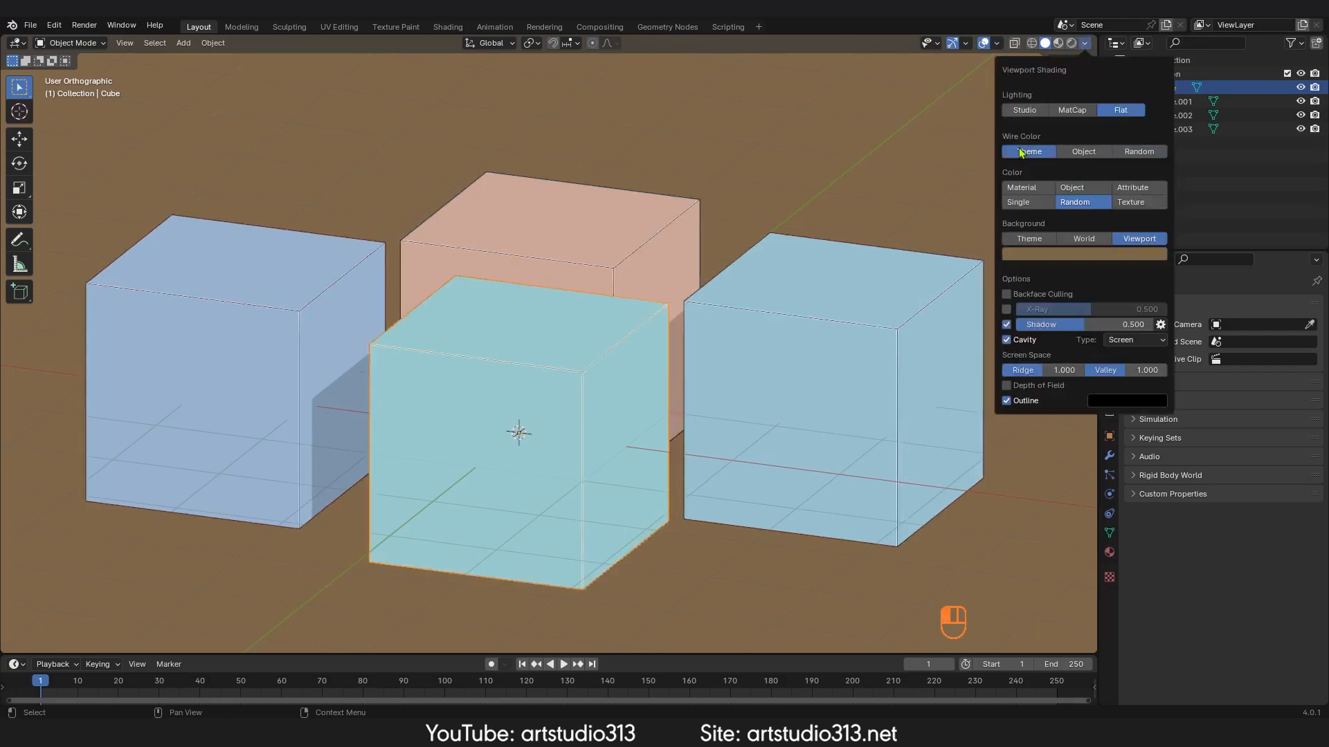
pyautogui.click(1087, 153)
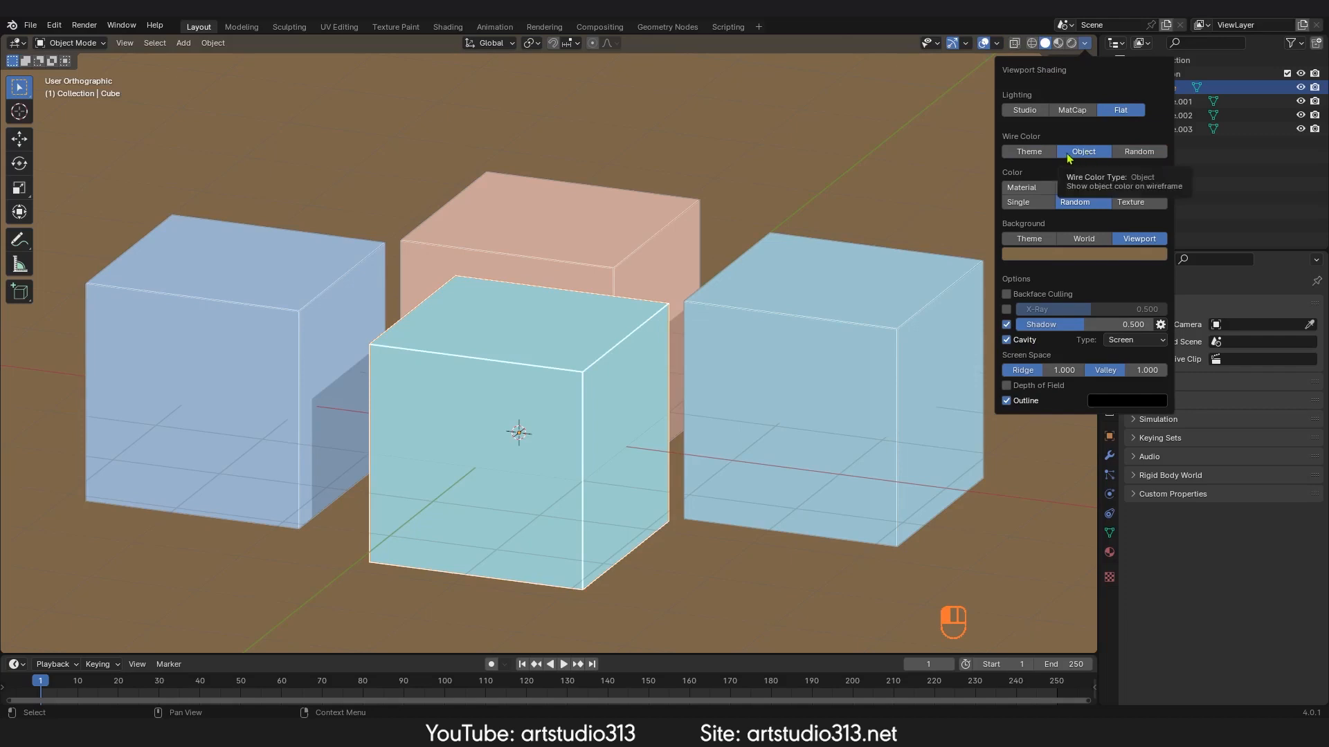
pyautogui.click(1044, 157)
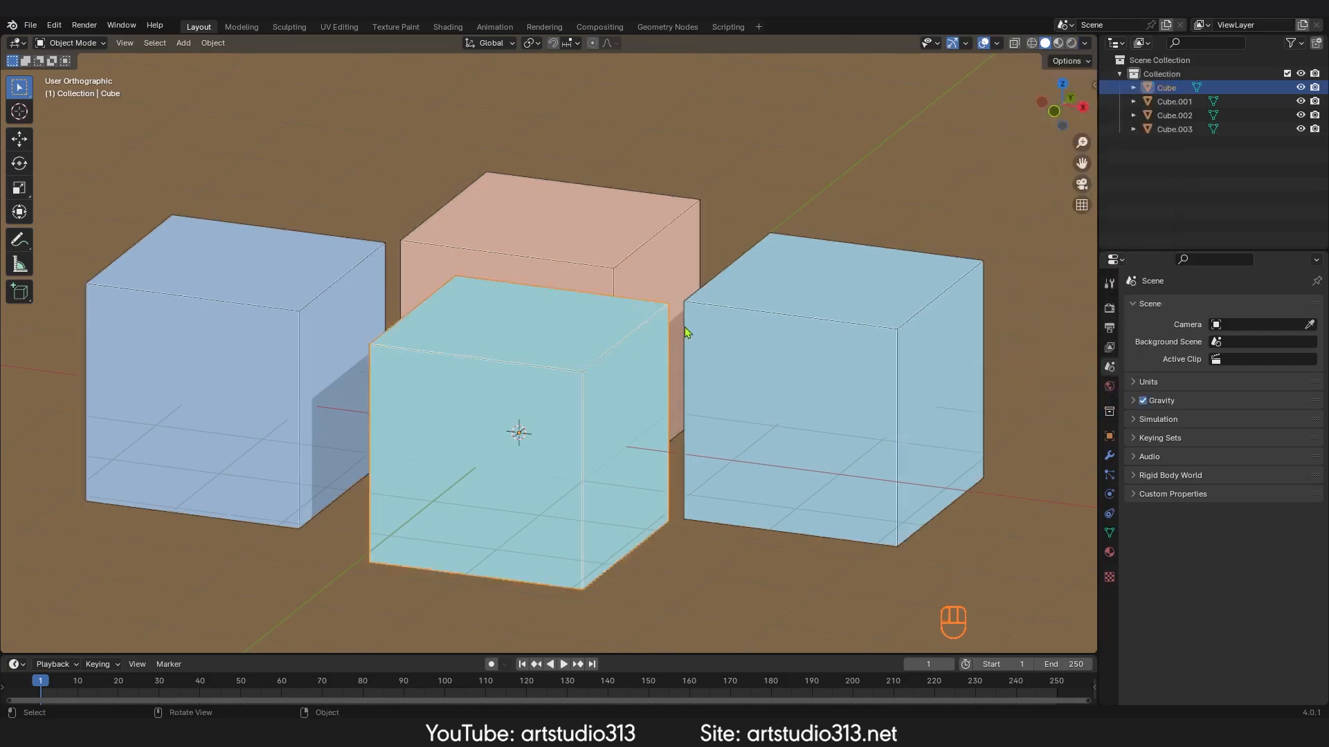
# Step: Switch to Wireframe shading and back to Solid, then review the overlay and shading options
pyautogui.press('z')
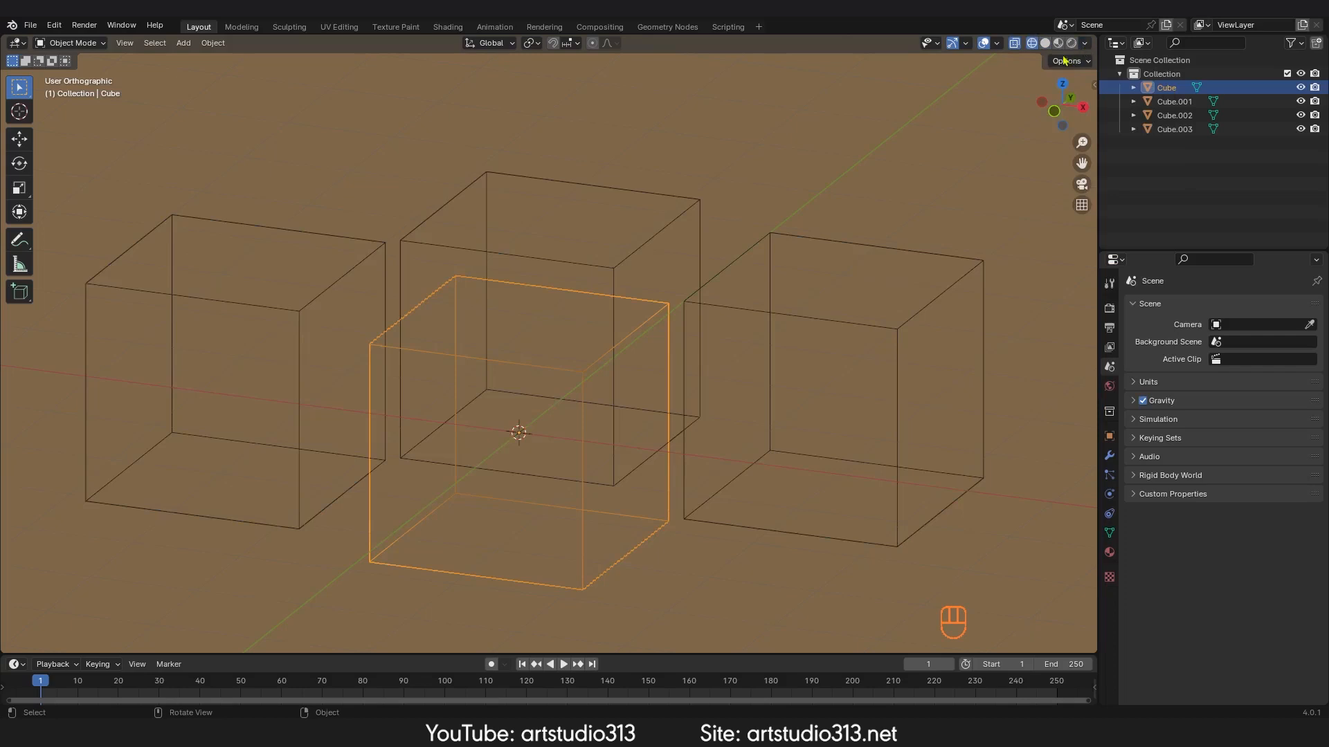
pyautogui.hotkey('shift', 'z')
pyautogui.click(1085, 44)
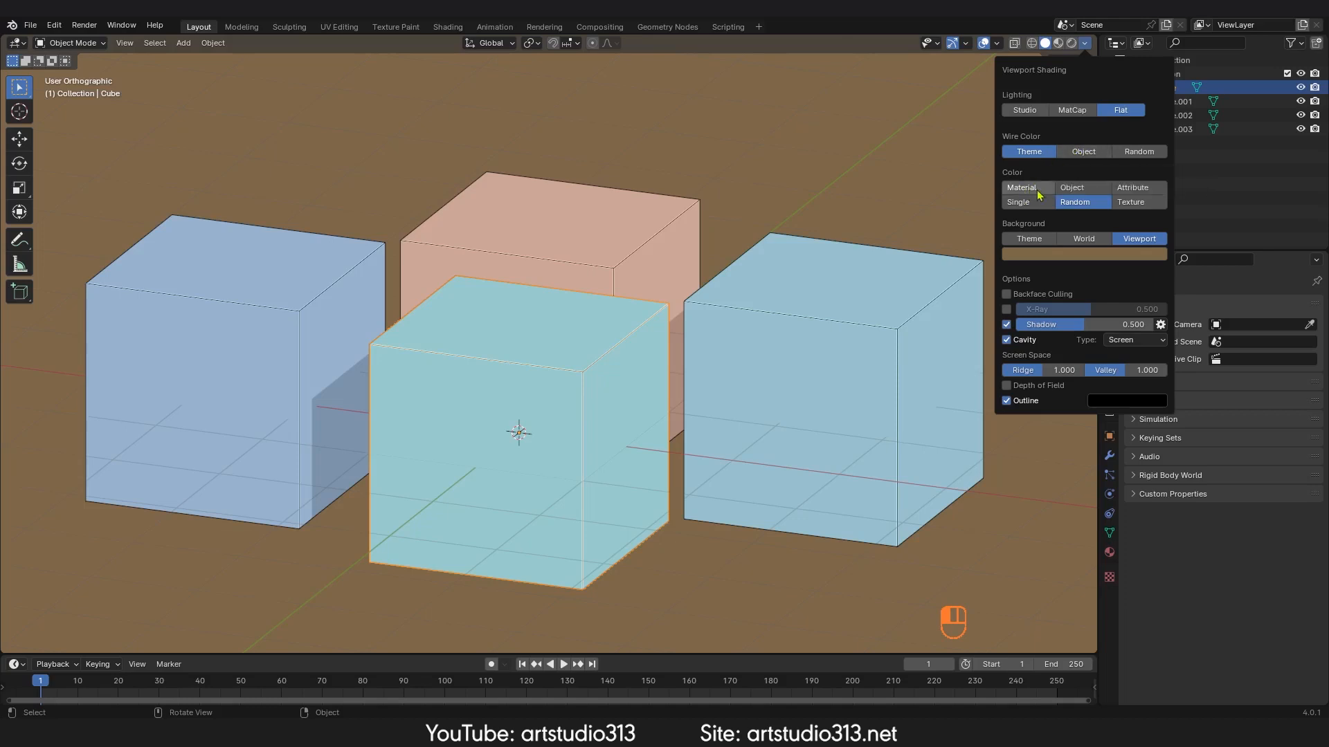
pyautogui.click(1000, 43)
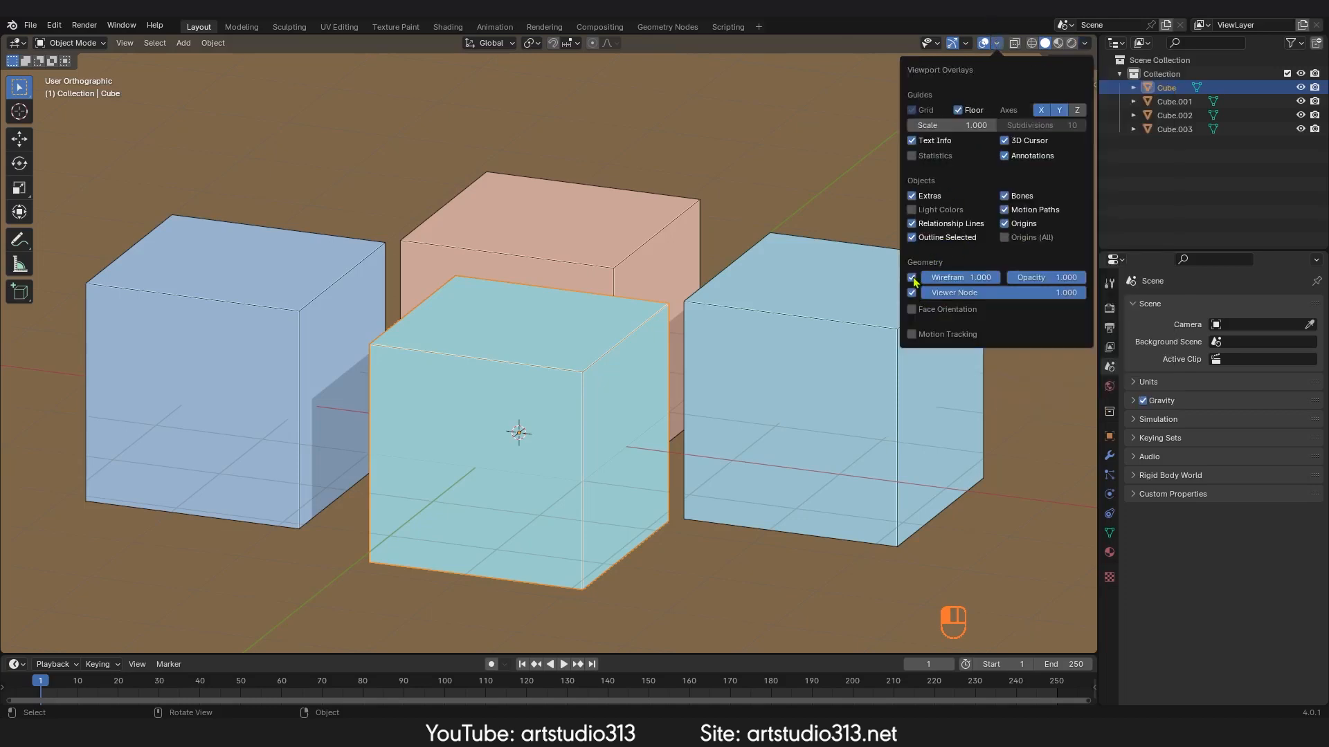
pyautogui.click(1084, 43)
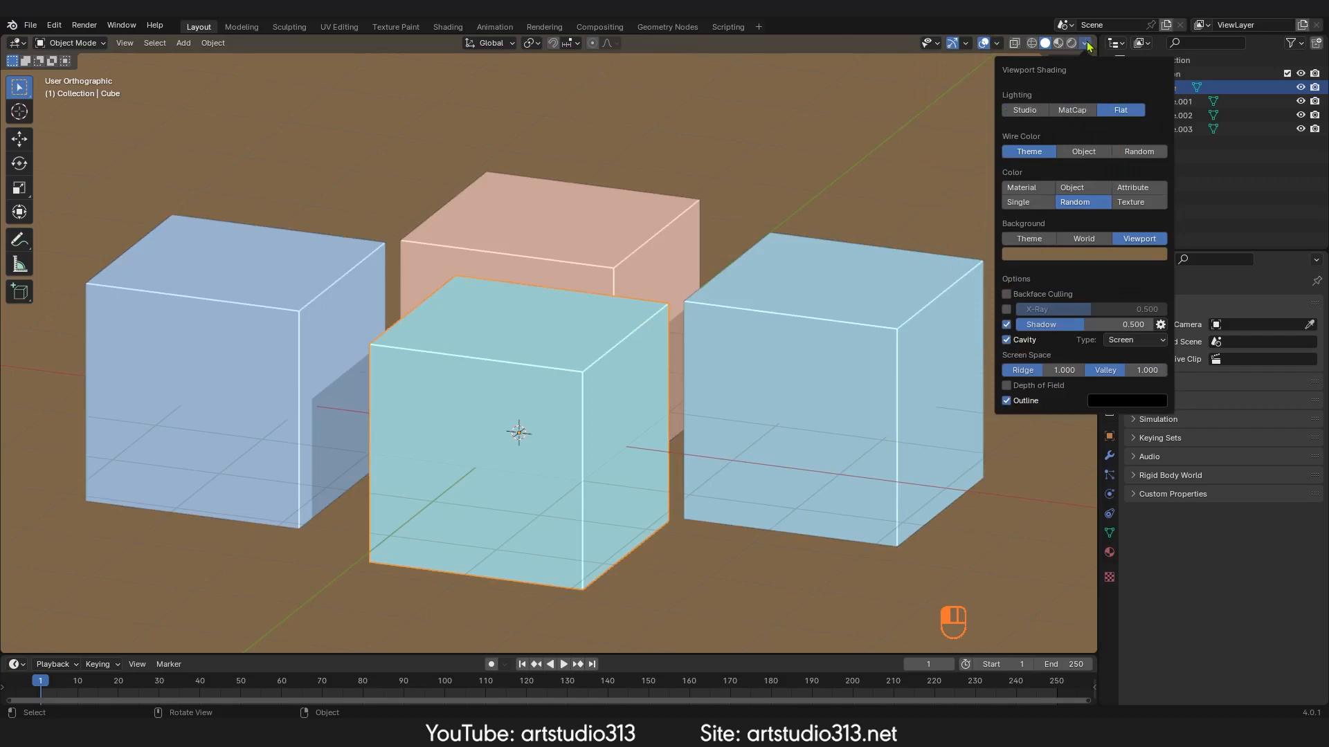
# Step: Cycle the object color type through Material, Object and Attribute
pyautogui.click(1025, 191)
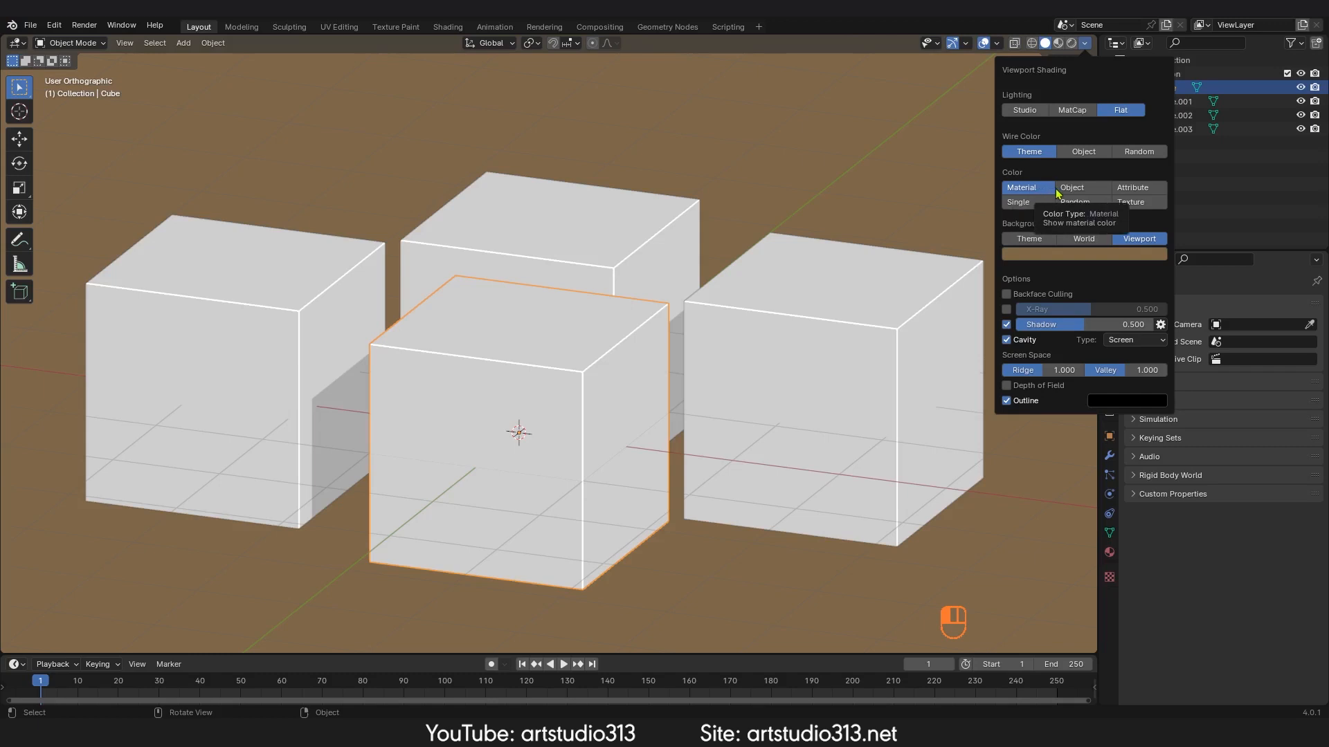
pyautogui.click(1082, 189)
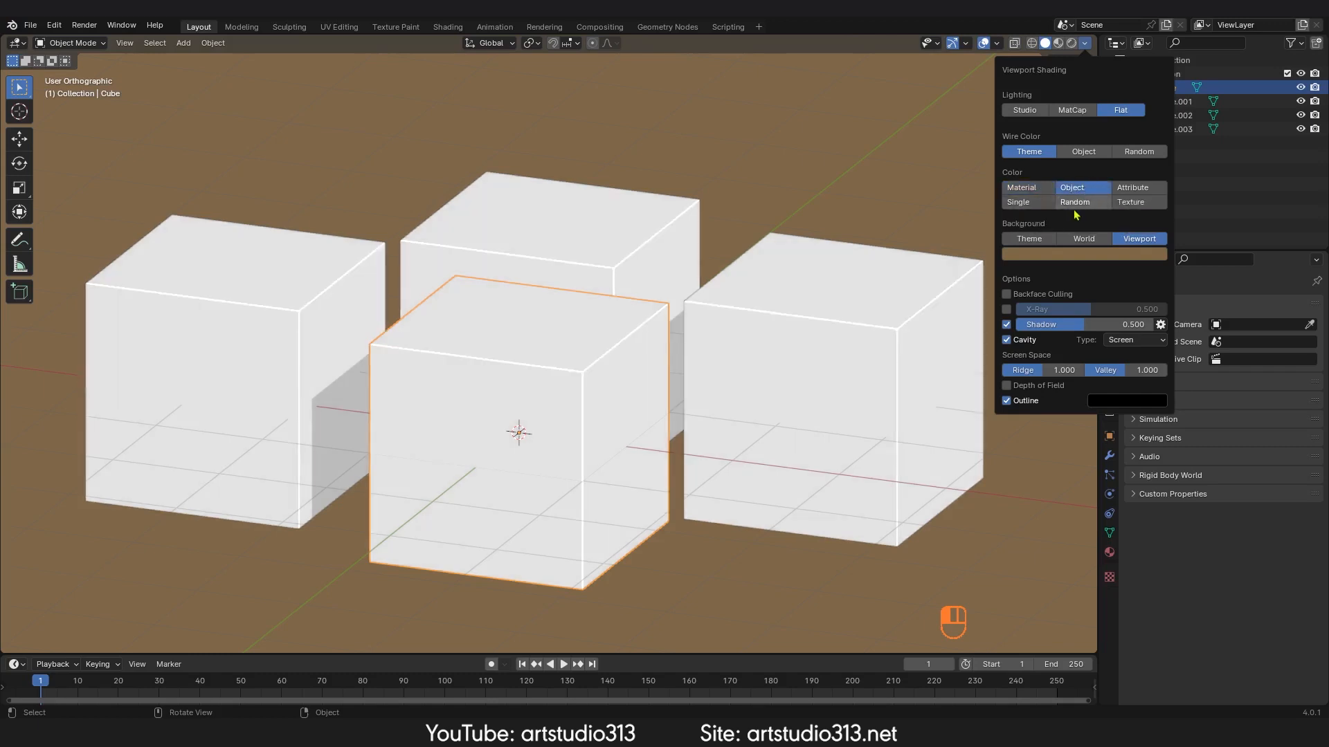
pyautogui.click(1140, 189)
# Step: Set the color type to Single with a pink shade, then switch it back to Random
pyautogui.click(1028, 203)
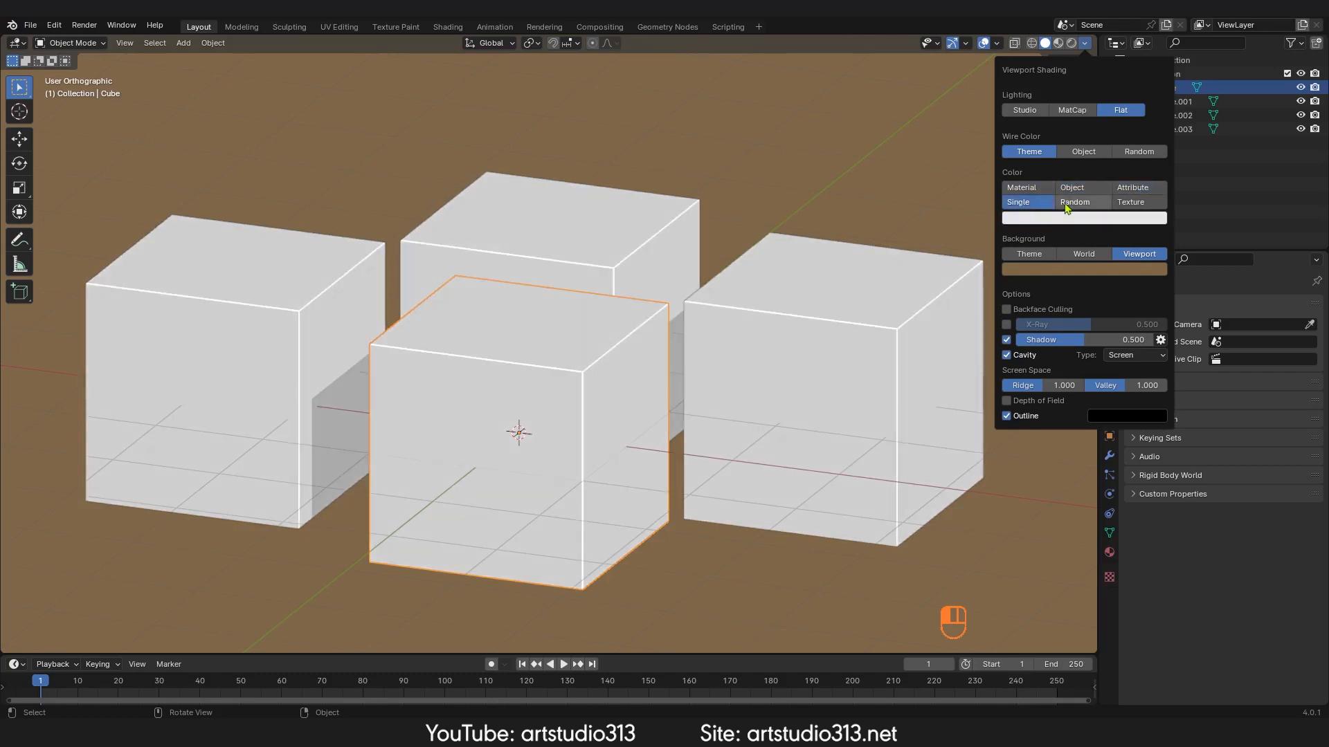
pyautogui.click(1057, 219)
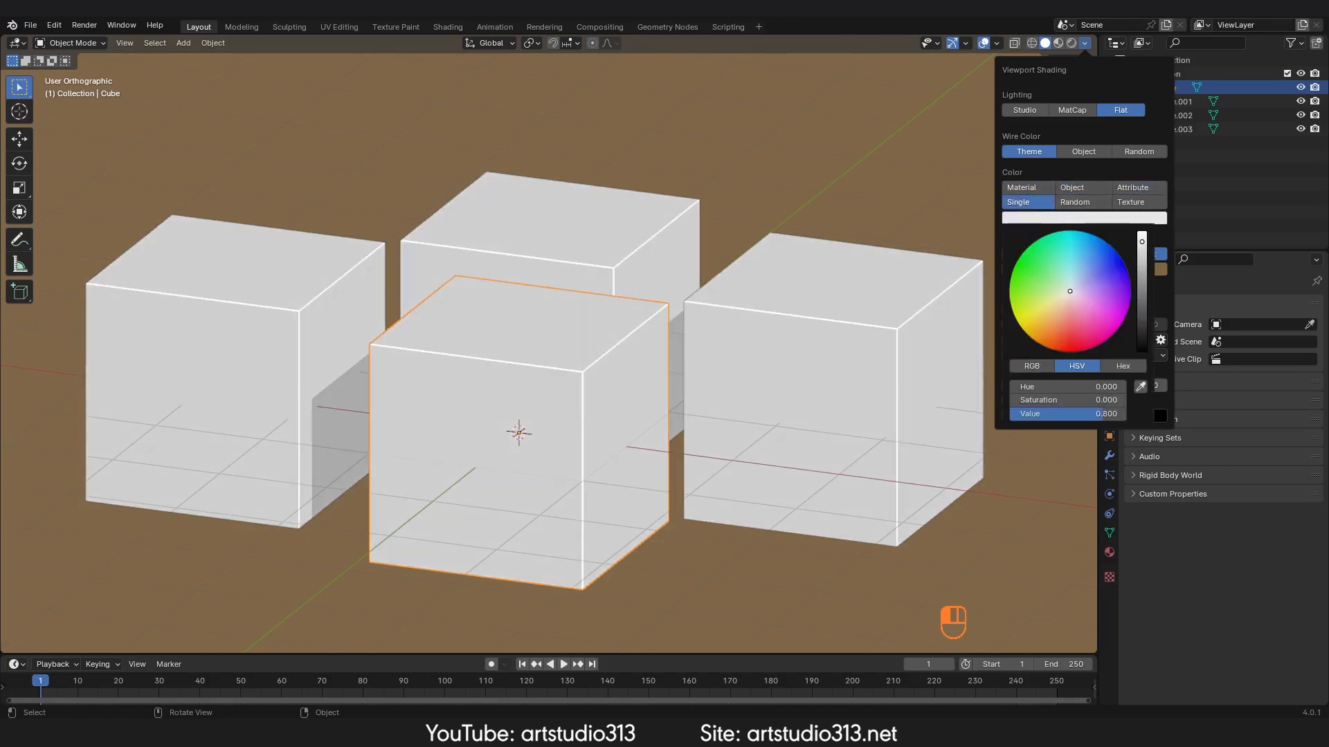
pyautogui.moveTo(1070, 291)
pyautogui.mouseDown()
pyautogui.moveTo(1064, 320)
pyautogui.moveTo(1080, 316)
pyautogui.mouseUp()
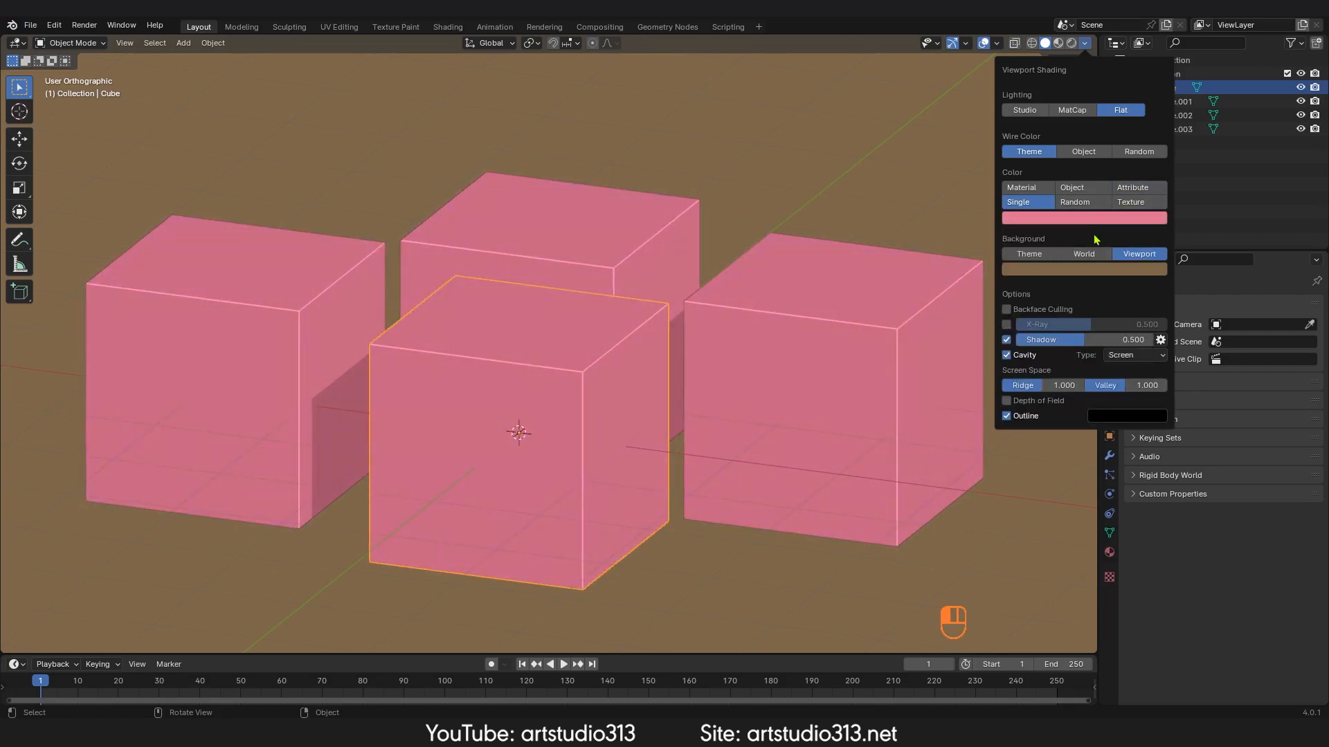
pyautogui.click(1080, 202)
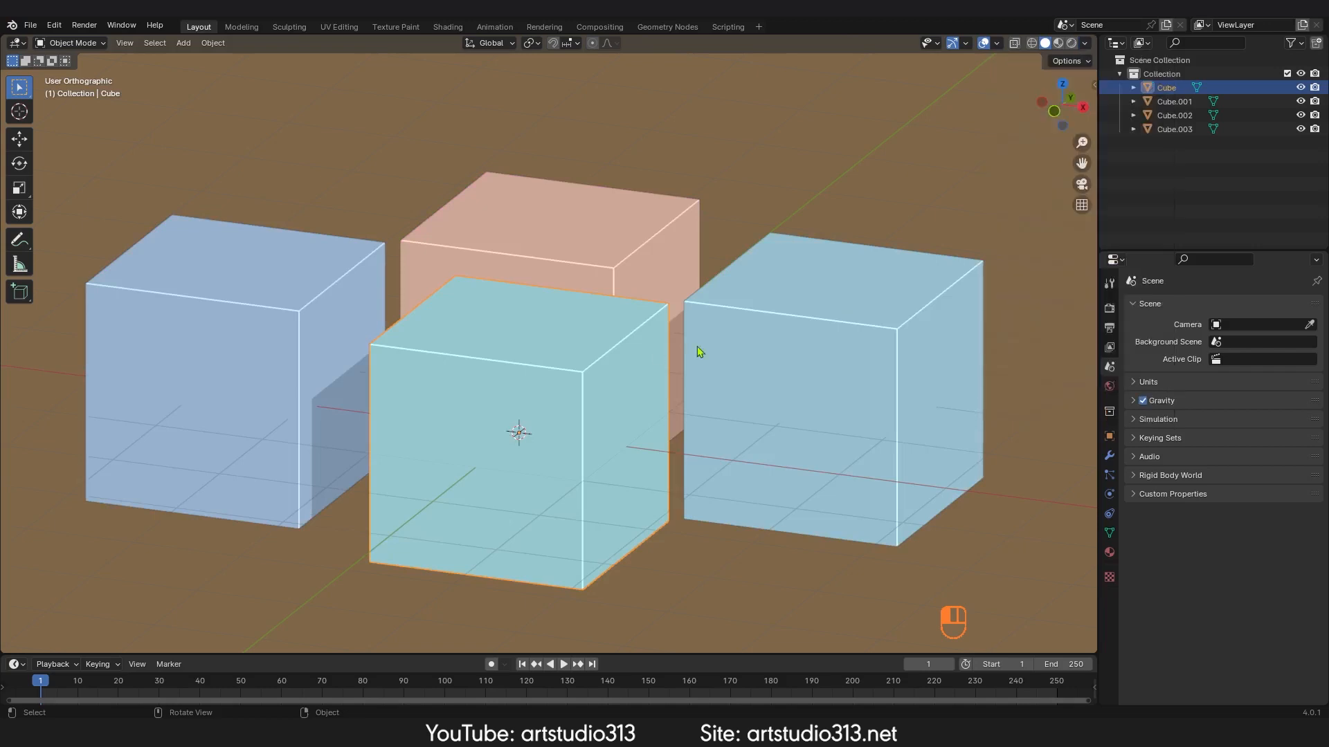
# Step: Duplicate cubes three times, placing the copies around the scene
pyautogui.hotkey('shift', 'd')
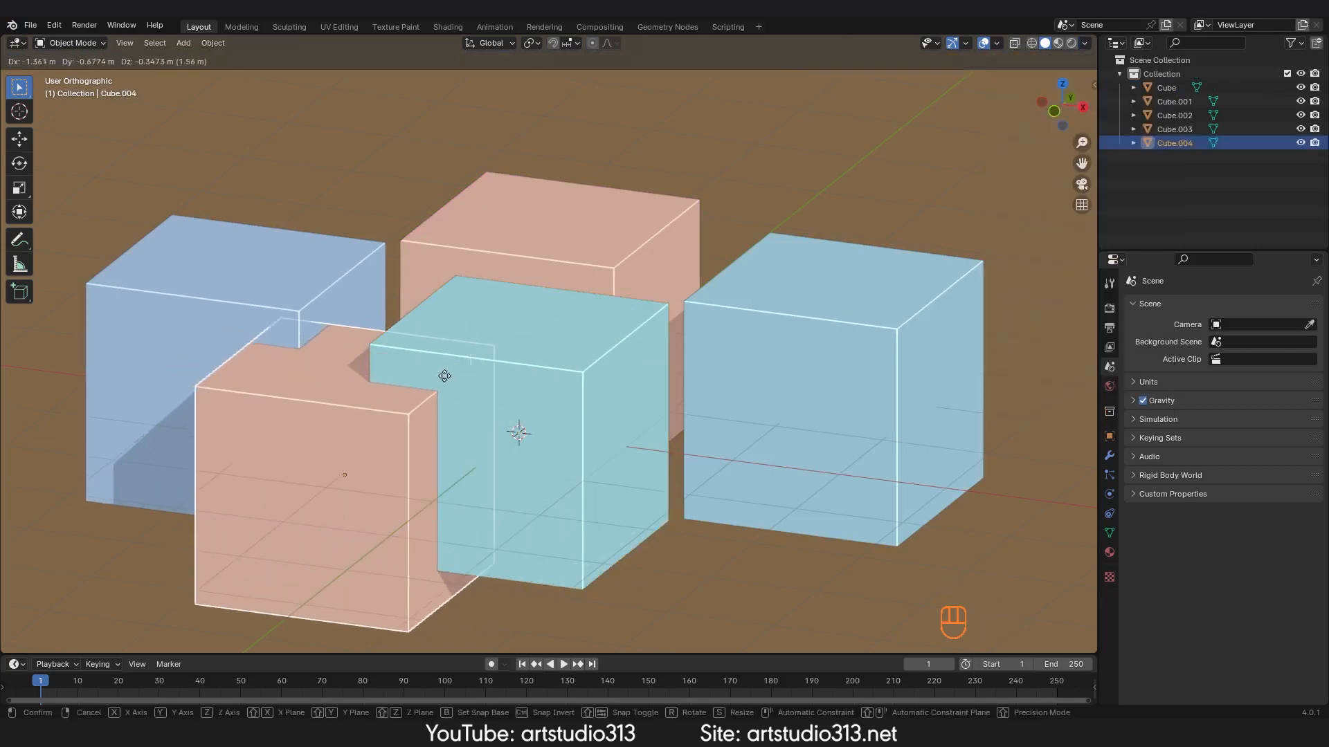
pyautogui.click(436, 375)
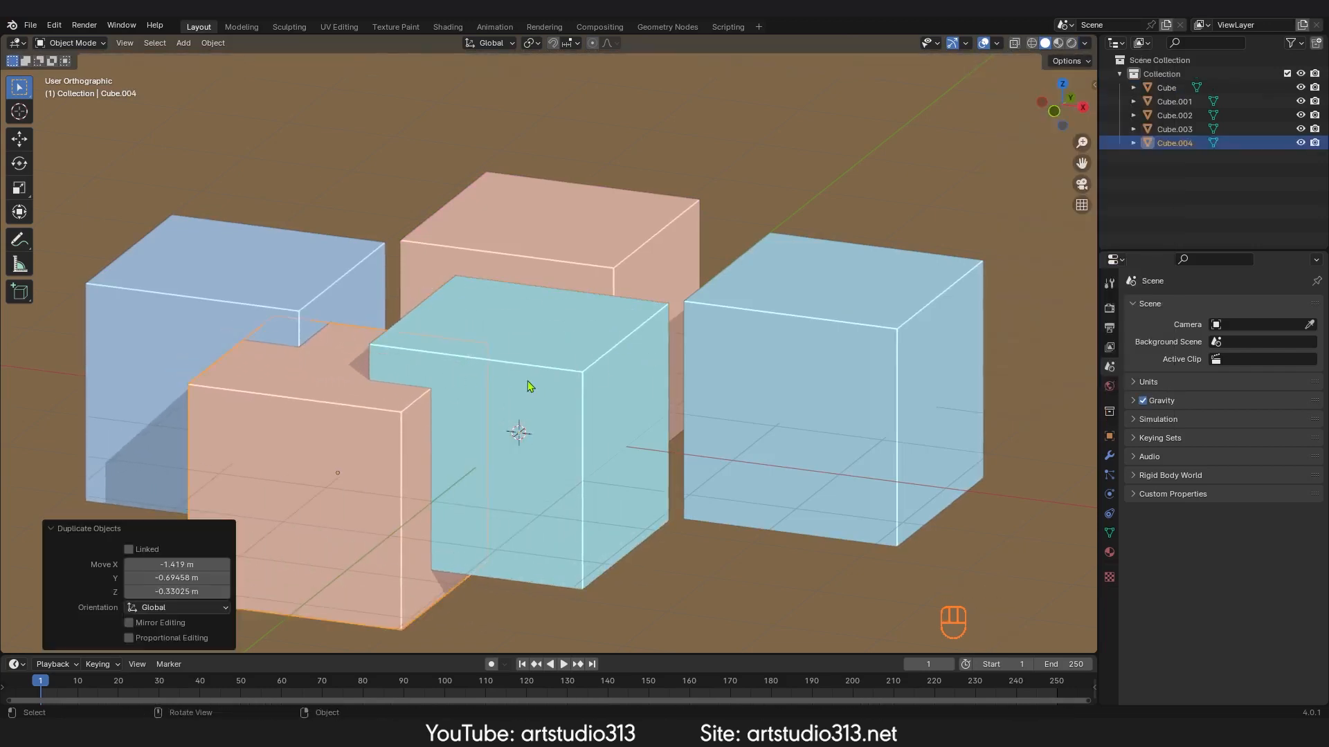
pyautogui.hotkey('shift', 'd')
pyautogui.click(771, 207)
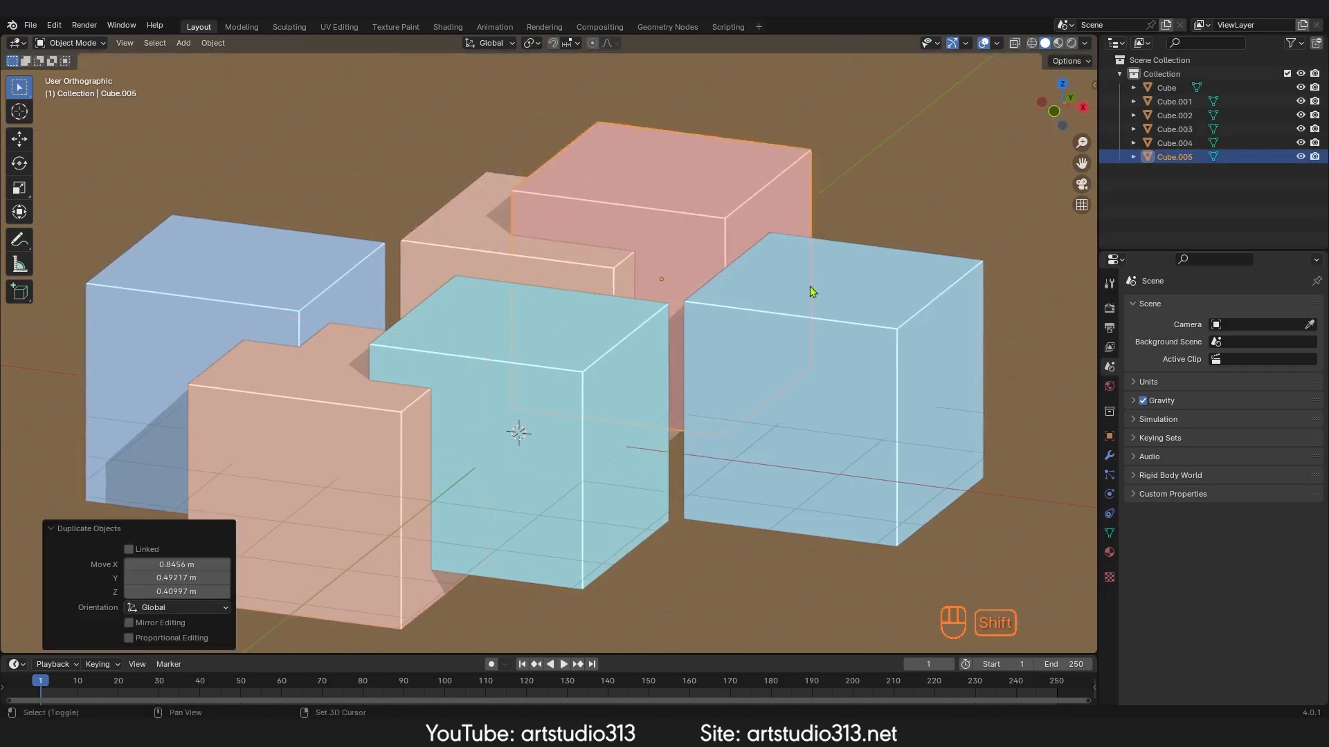
pyautogui.hotkey('shift', 'd')
pyautogui.click(998, 302)
# Step: Select the three duplicated cubes and delete them
pyautogui.keyDown('shift'); pyautogui.click(713, 228); pyautogui.keyUp('shift')
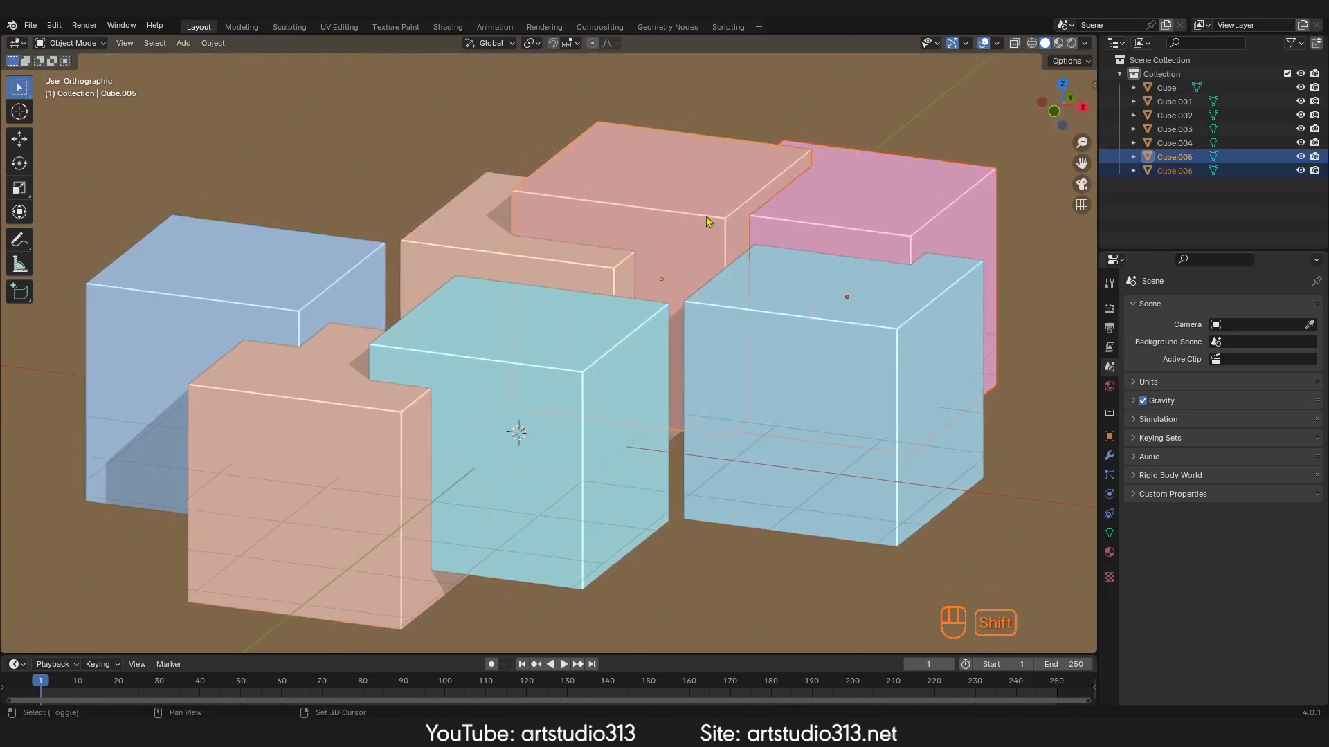
pyautogui.keyDown('shift'); pyautogui.click(385, 468); pyautogui.keyUp('shift')
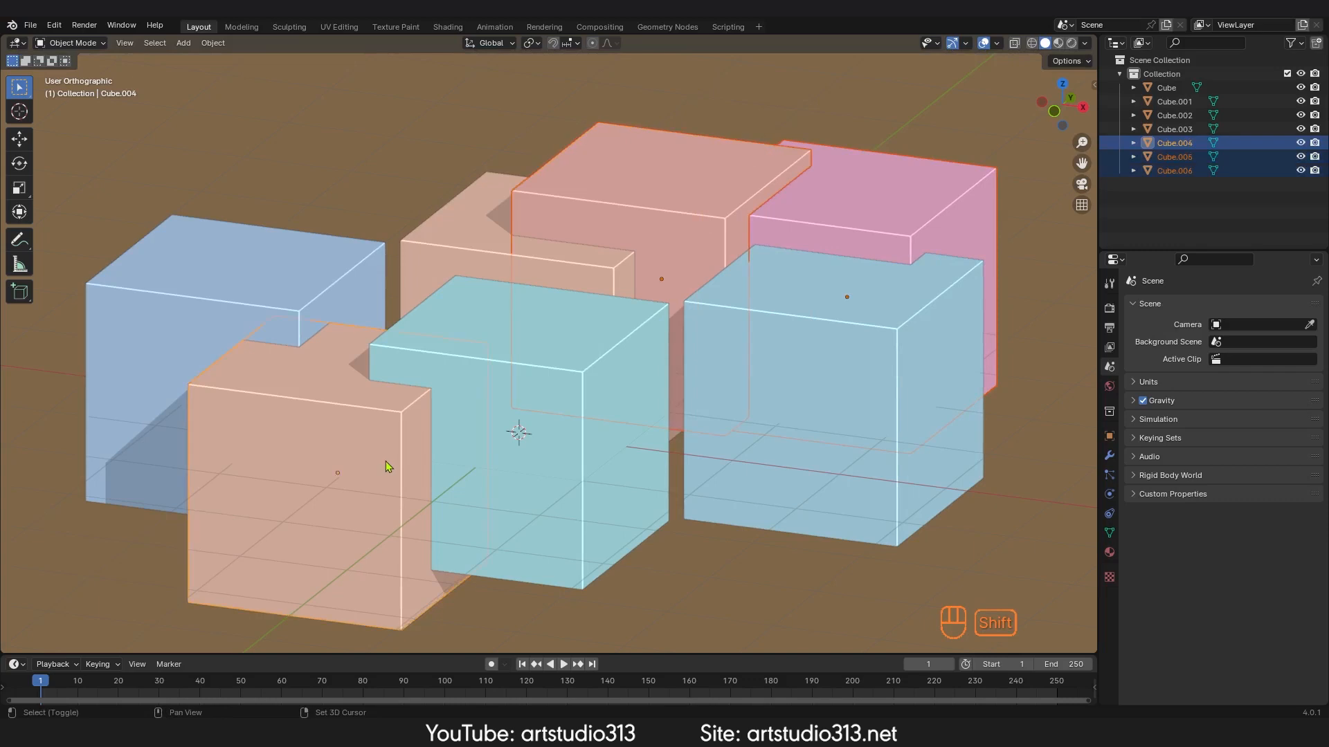
pyautogui.press('Delete')
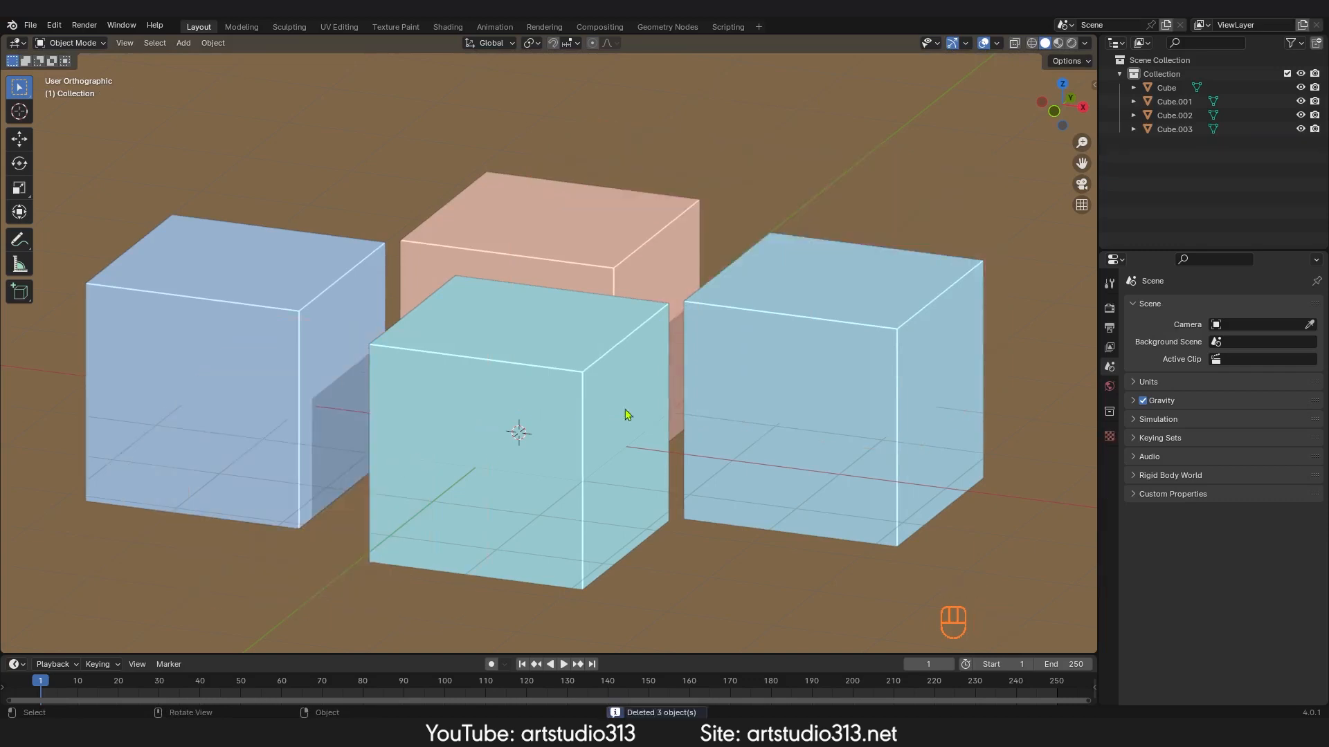
# Step: Select the right cube and set the shading color type to Texture
pyautogui.click(824, 396)
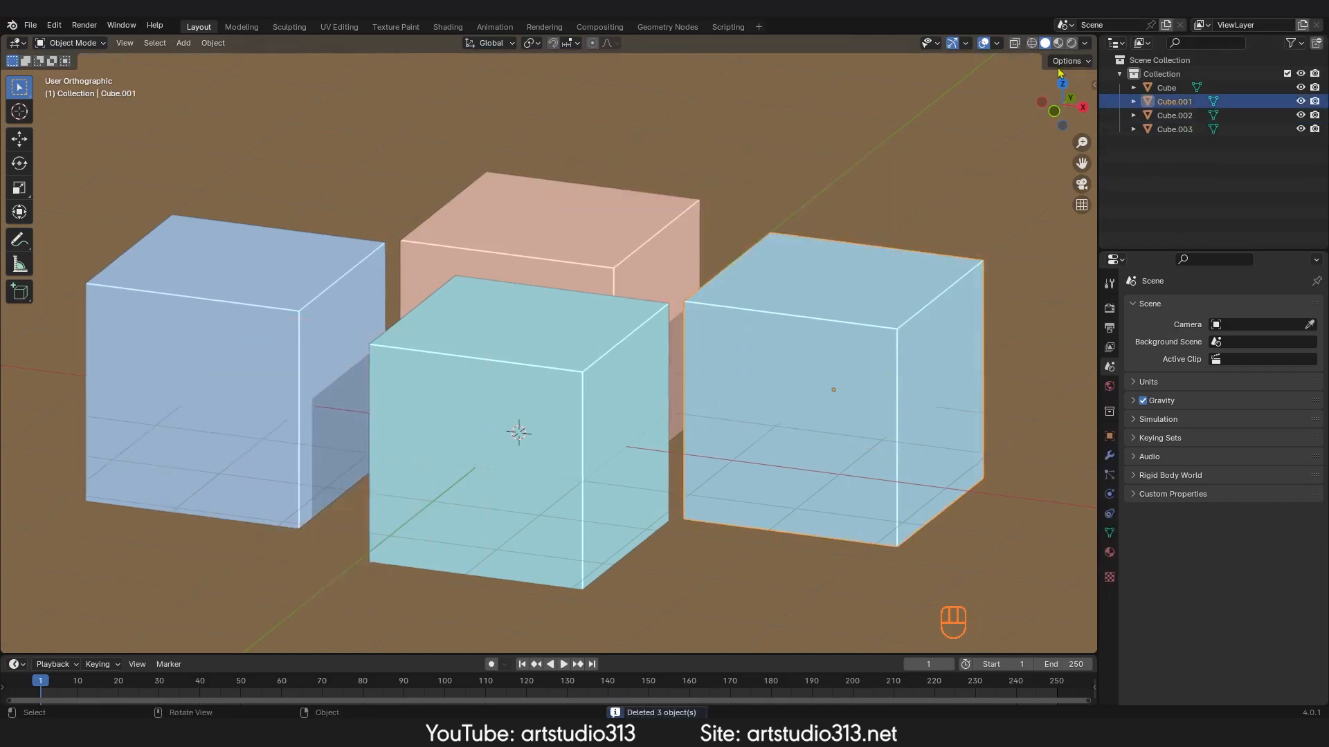
pyautogui.click(1085, 43)
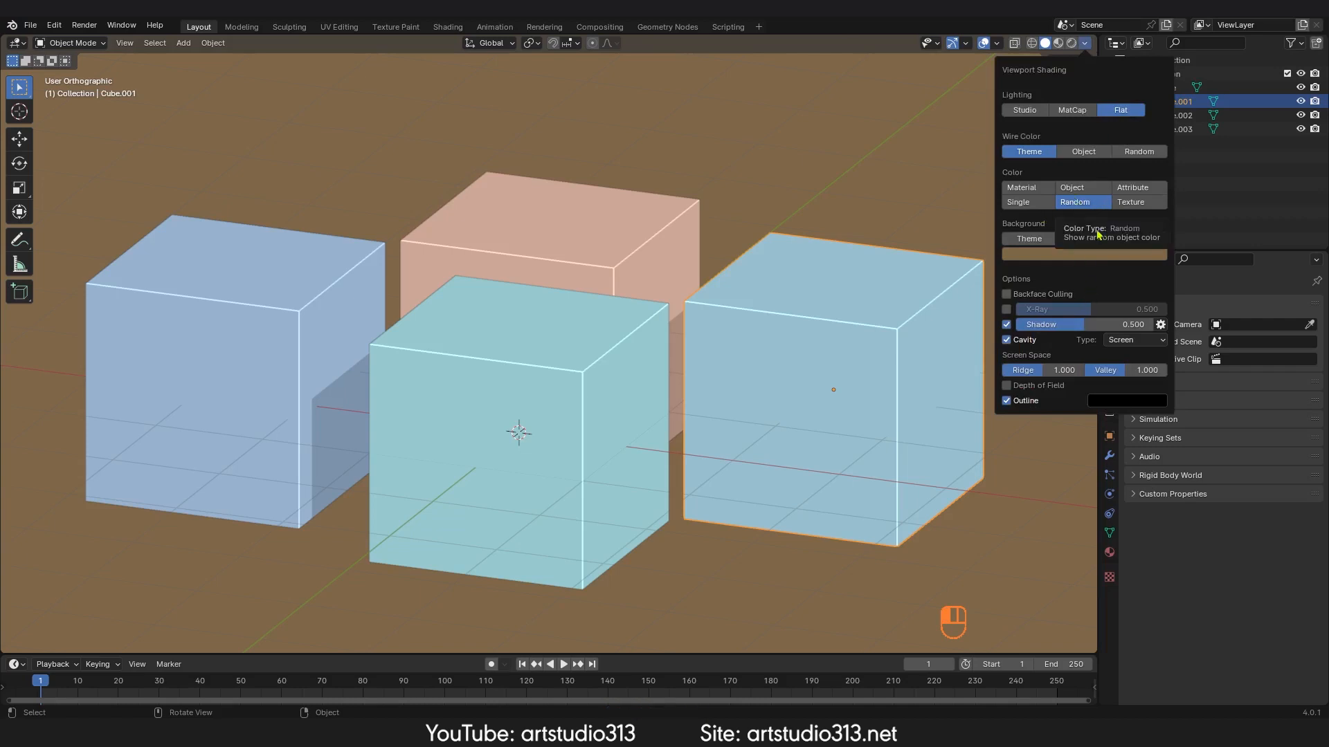
pyautogui.click(1138, 202)
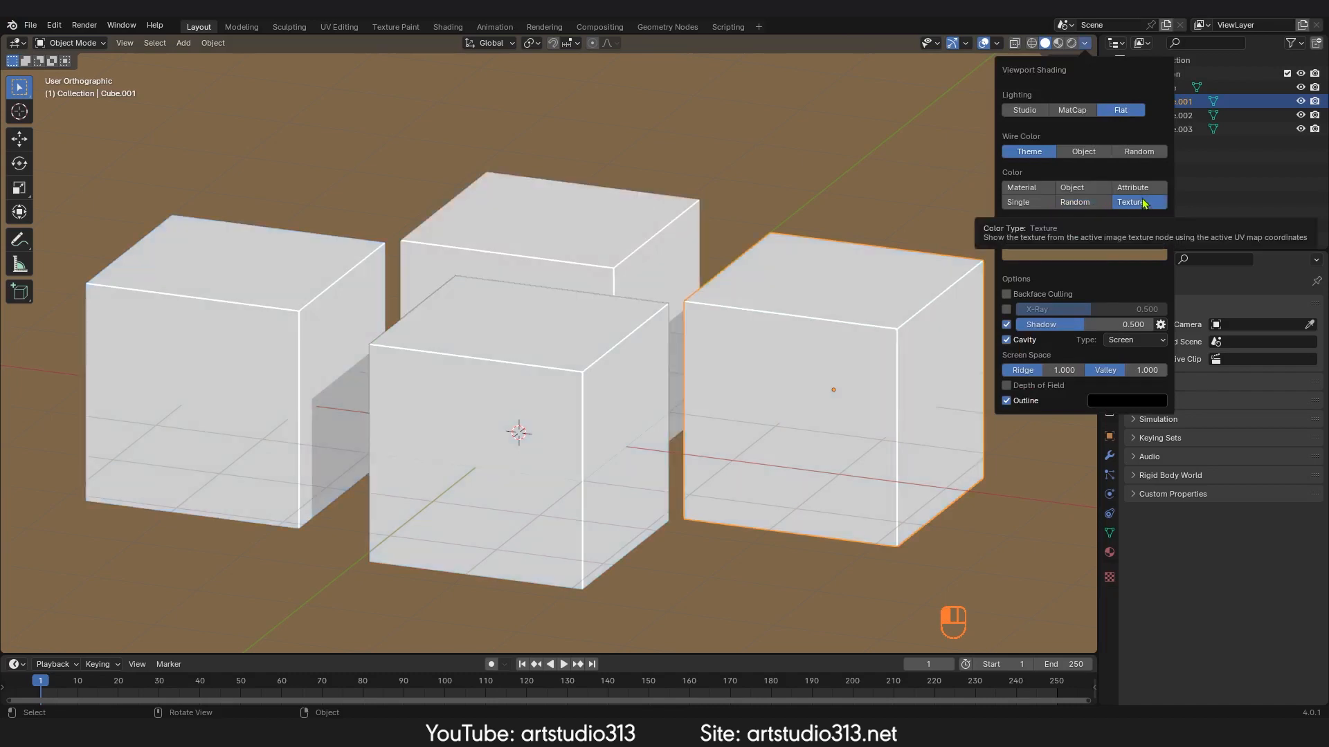
pyautogui.moveTo(815, 358); pyautogui.dragTo(969, 246, button='middle')
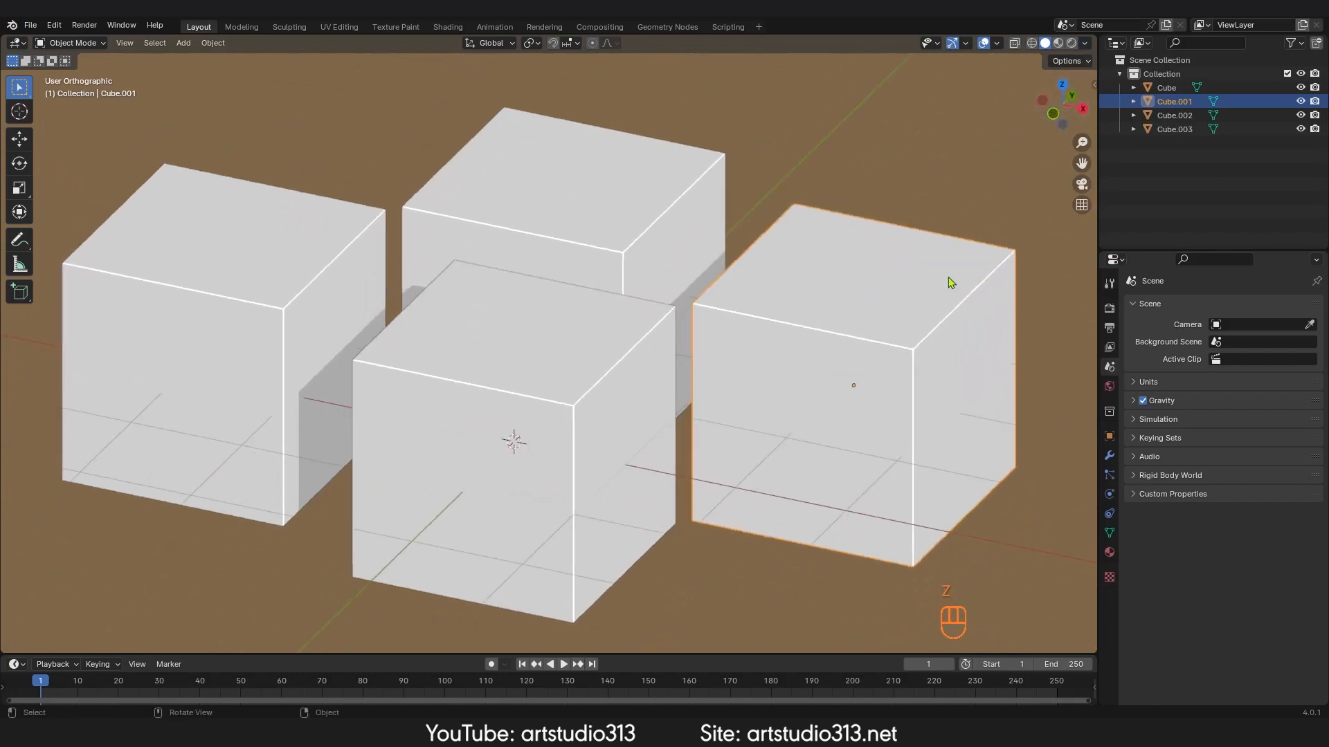
pyautogui.click(1085, 43)
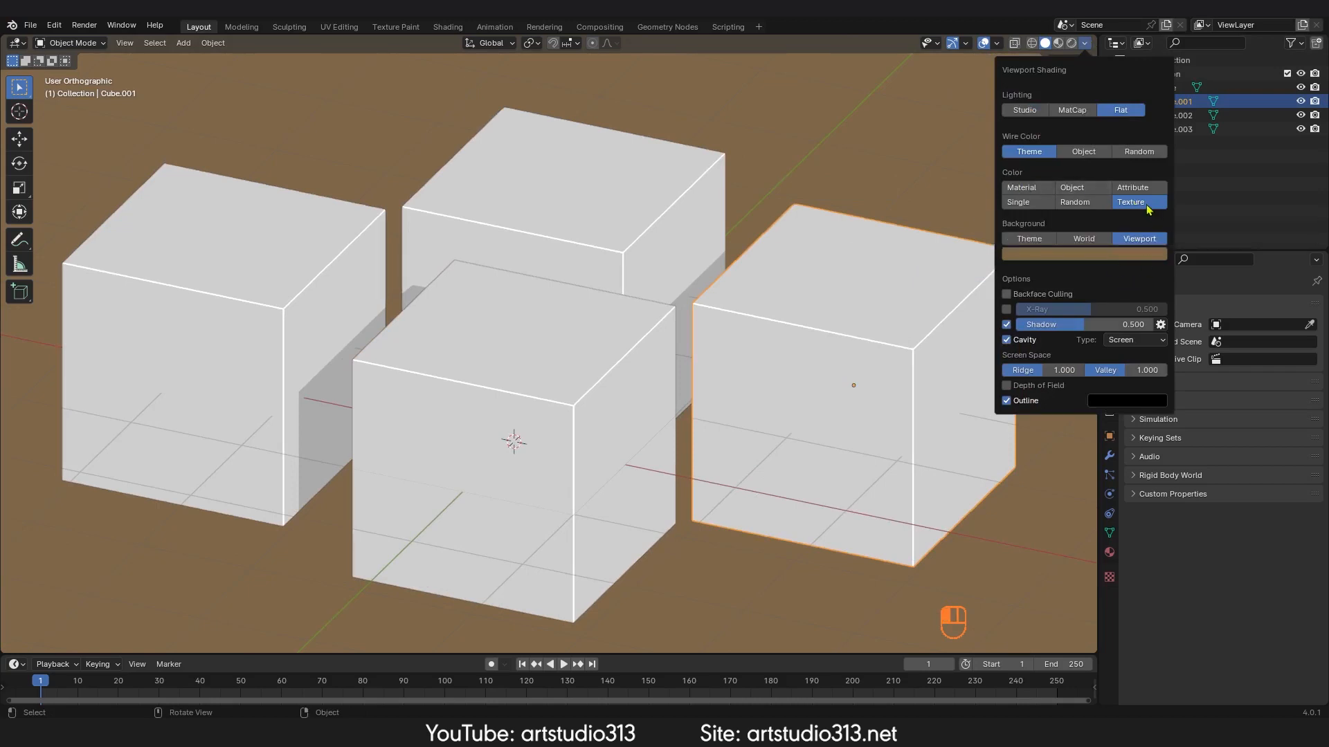
pyautogui.moveTo(809, 350)
pyautogui.mouseDown(button='middle')
pyautogui.moveTo(835, 351)
pyautogui.moveTo(821, 362)
pyautogui.moveTo(821, 297)
pyautogui.mouseUp(button='middle')
pyautogui.press('z')
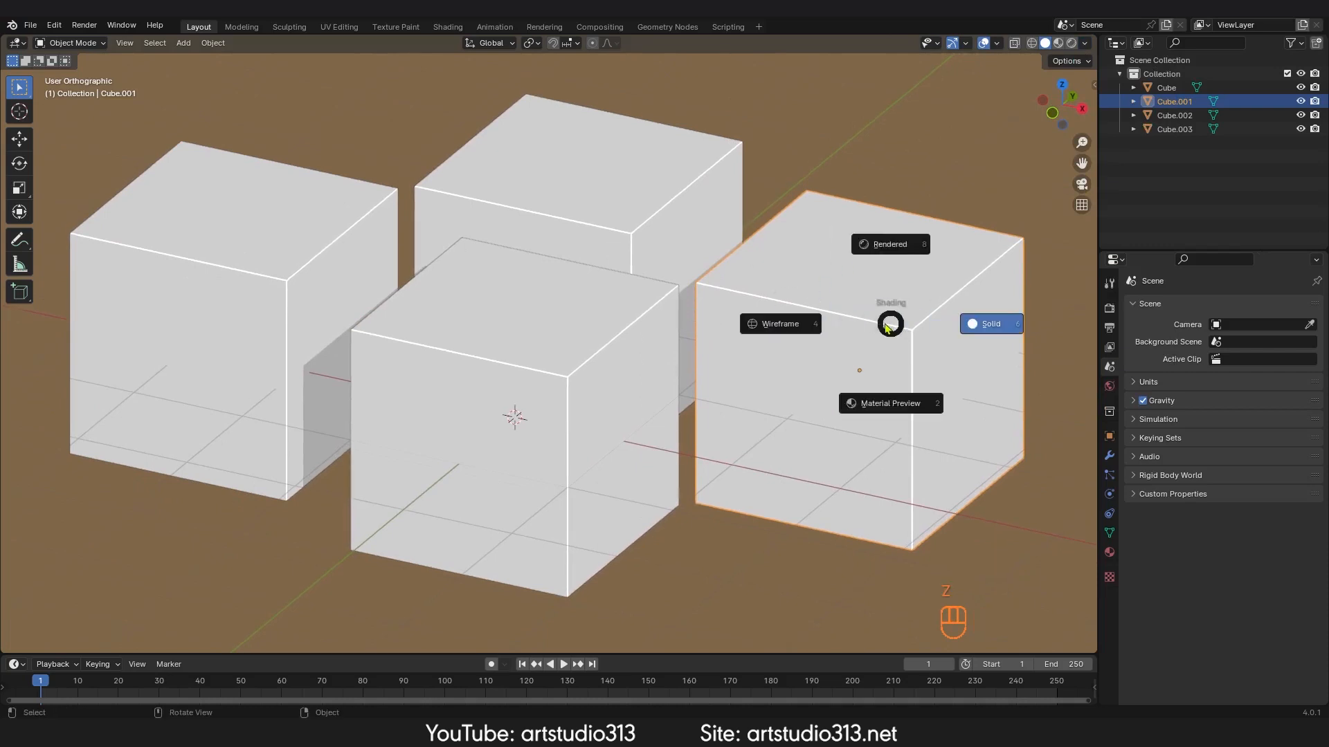
pyautogui.click(981, 327)
# Step: Set the viewport background to Theme, then World
pyautogui.click(1085, 42)
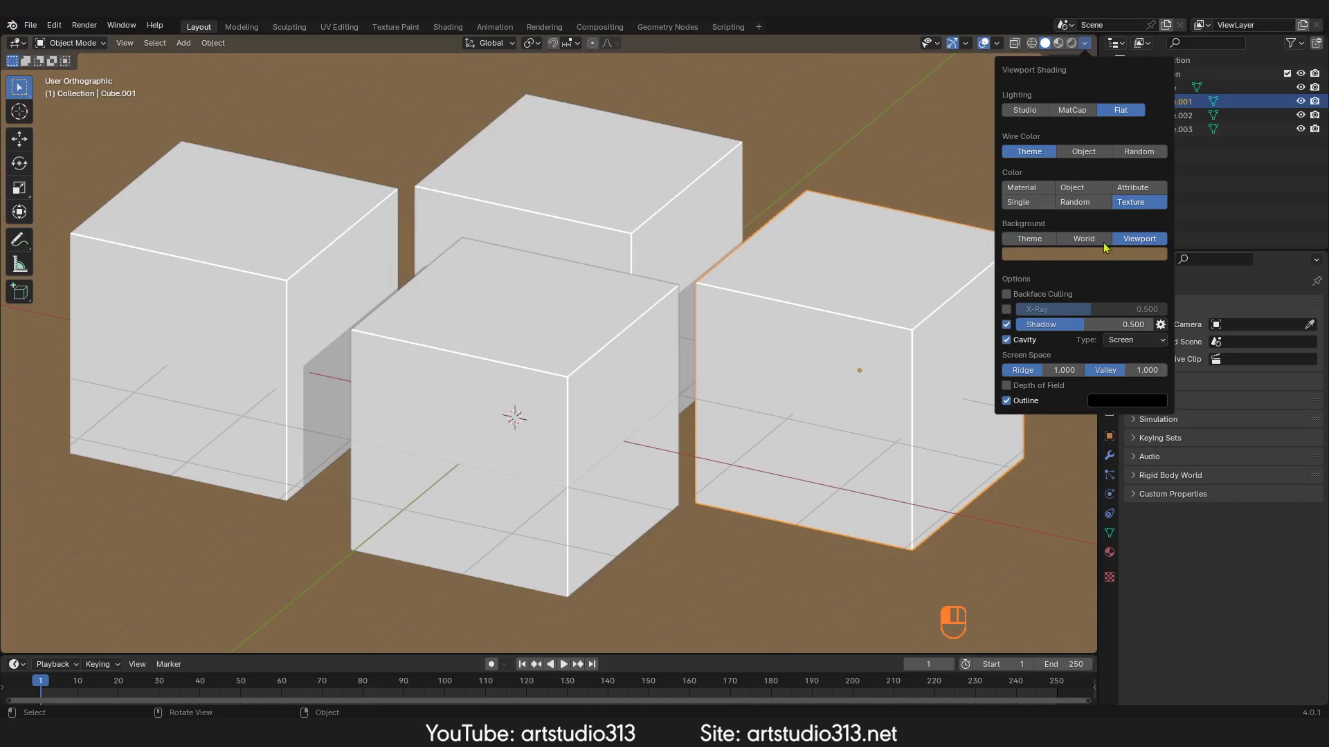
pyautogui.click(1028, 240)
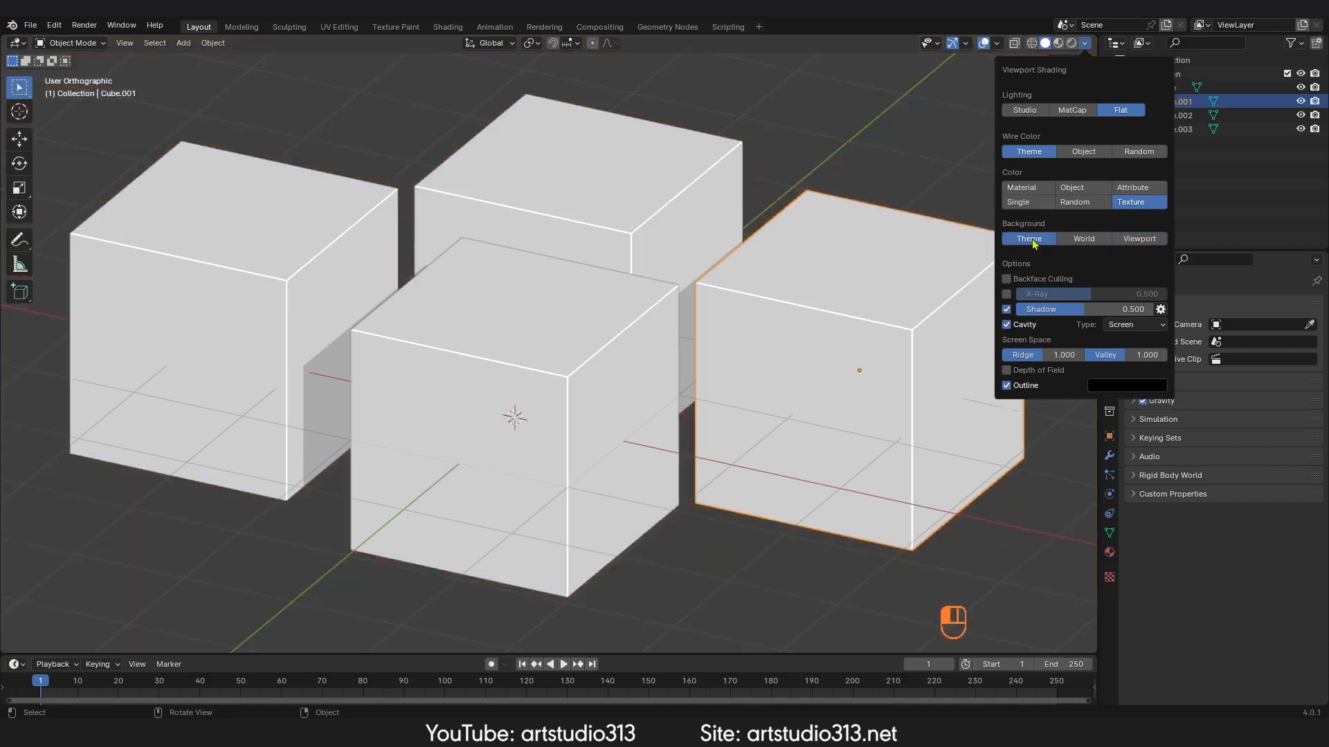
pyautogui.click(1085, 241)
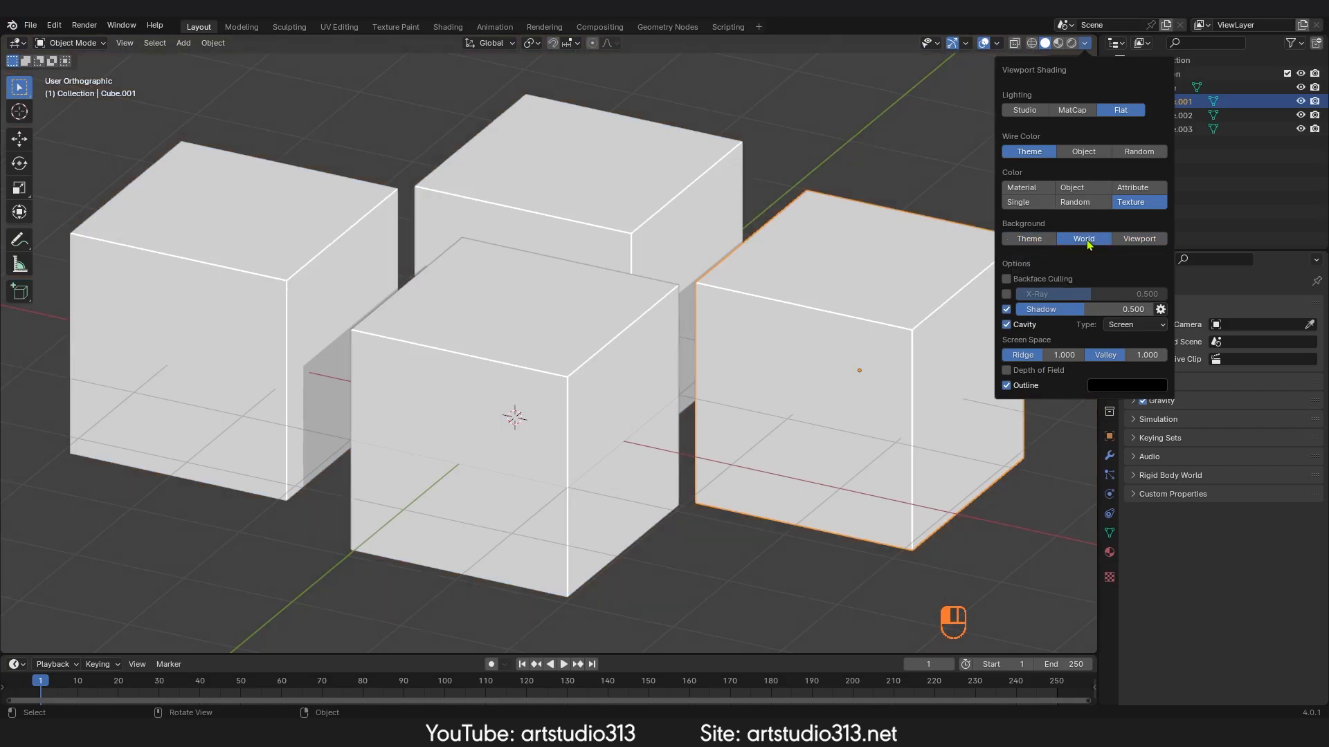
# Step: Set the background to Viewport and pick a darker reddish-orange background color
pyautogui.click(1084, 43)
pyautogui.click(1132, 239)
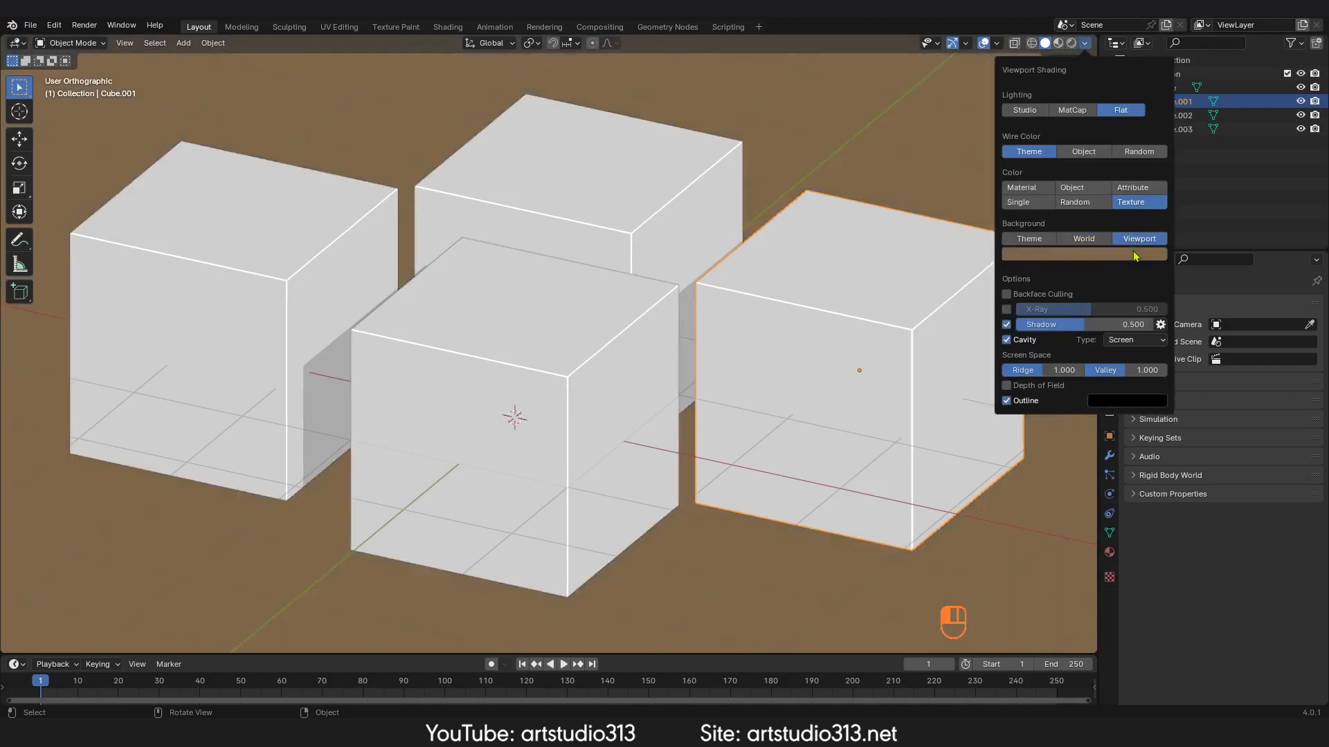
pyautogui.click(1133, 254)
pyautogui.moveTo(1054, 144)
pyautogui.mouseDown()
pyautogui.moveTo(1094, 97)
pyautogui.moveTo(1096, 115)
pyautogui.moveTo(1072, 81)
pyautogui.moveTo(1041, 140)
pyautogui.moveTo(1051, 148)
pyautogui.mouseUp()
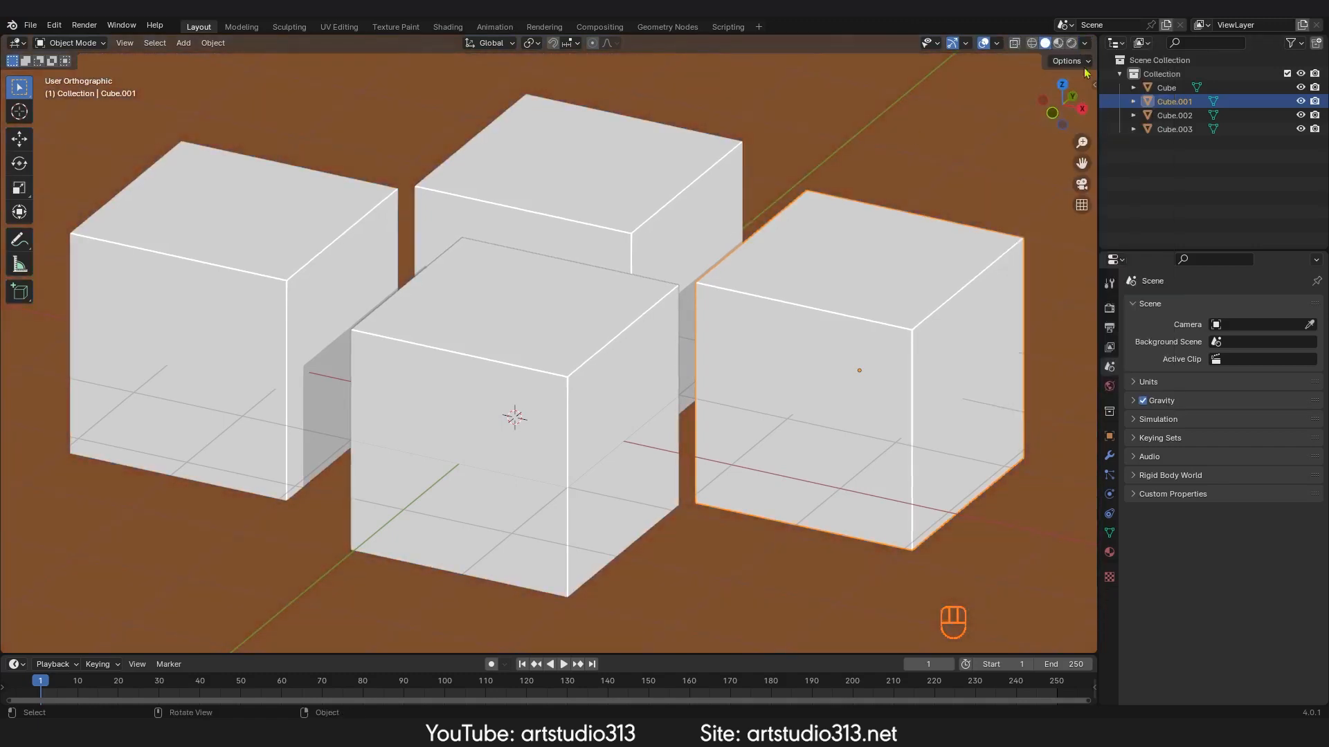
pyautogui.click(1084, 45)
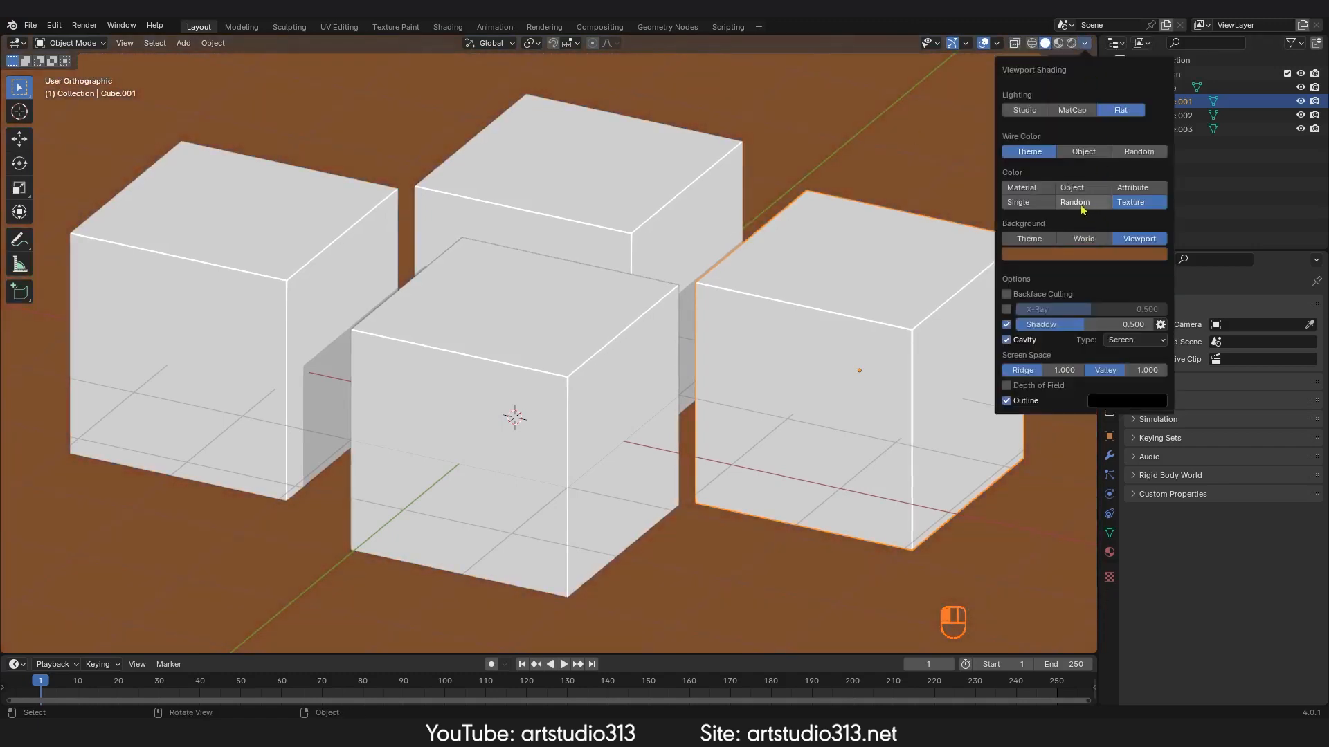
# Step: Set the object color type to Single and pick an orange color for the cubes
pyautogui.click(1027, 203)
pyautogui.click(1074, 219)
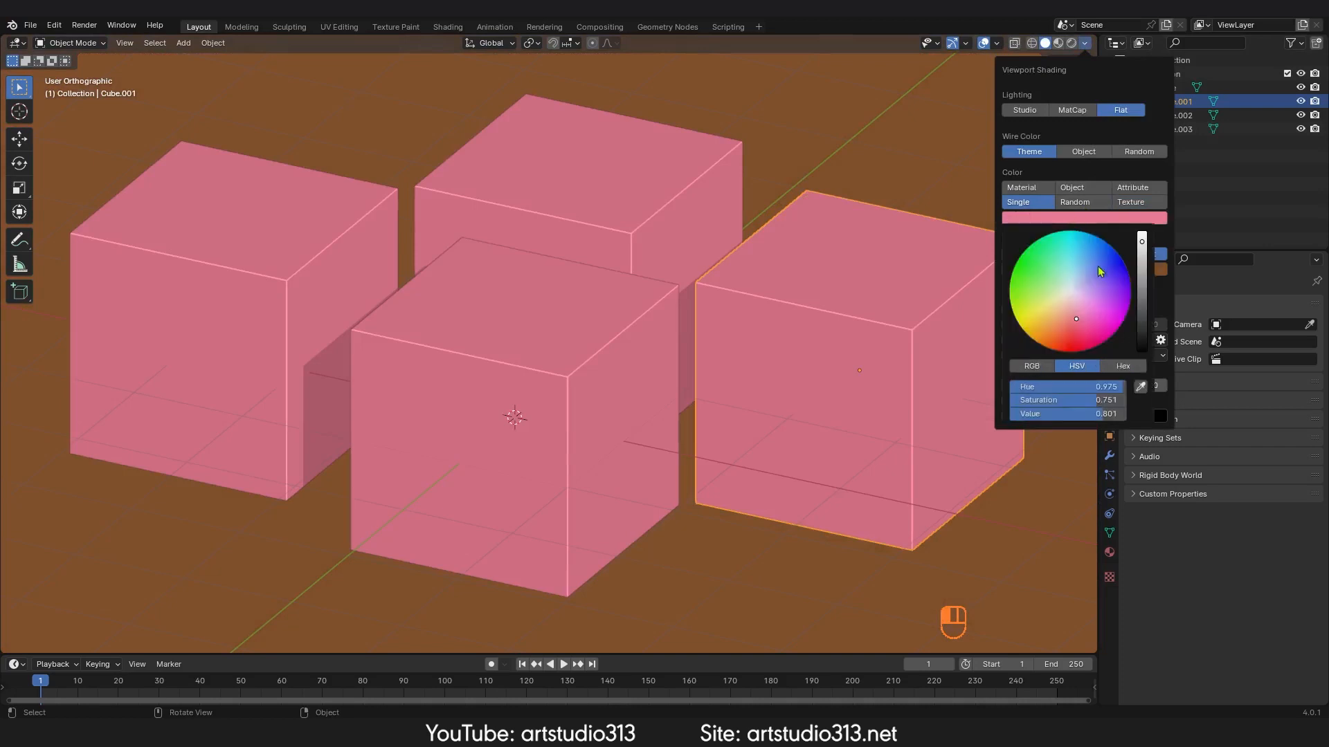
pyautogui.moveTo(1100, 271); pyautogui.dragTo(1056, 322)
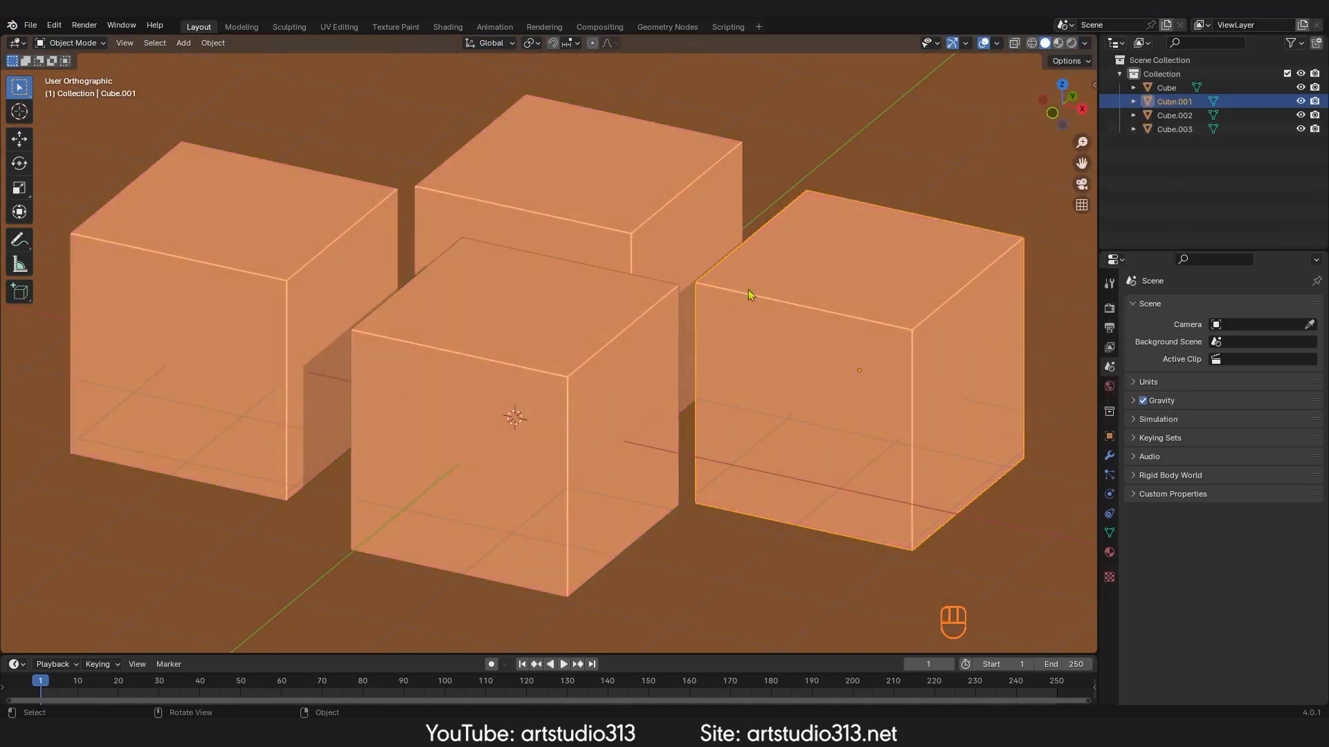
# Step: Switch the viewport shading through the shading pie menu, trying Material Preview and ending in Wireframe mode
pyautogui.moveTo(796, 208)
pyautogui.keyDown('ctrl'); pyautogui.mouseDown(button='middle')
pyautogui.moveTo(744, 301)
pyautogui.moveTo(896, 164)
pyautogui.moveTo(811, 321)
pyautogui.moveTo(1007, 158)
pyautogui.mouseUp(button='middle'); pyautogui.keyUp('ctrl')
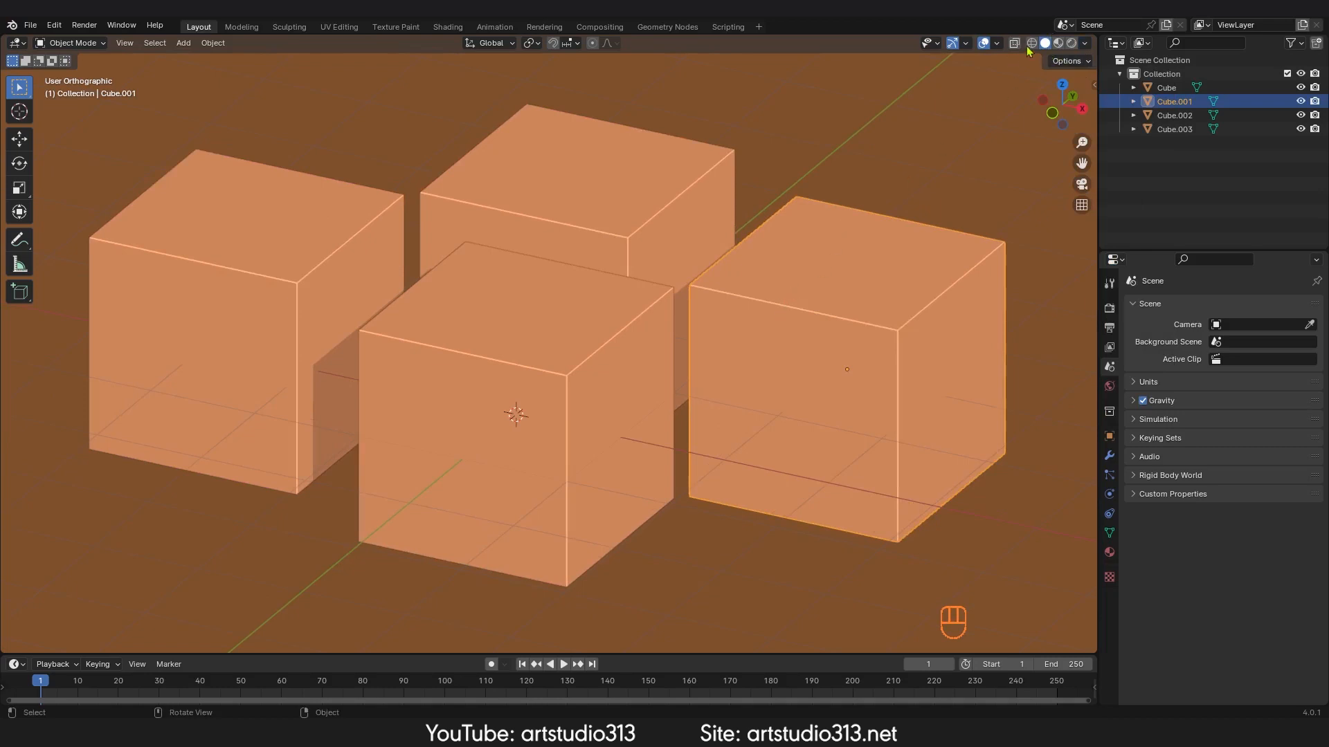
pyautogui.click(1032, 43)
pyautogui.press('z')
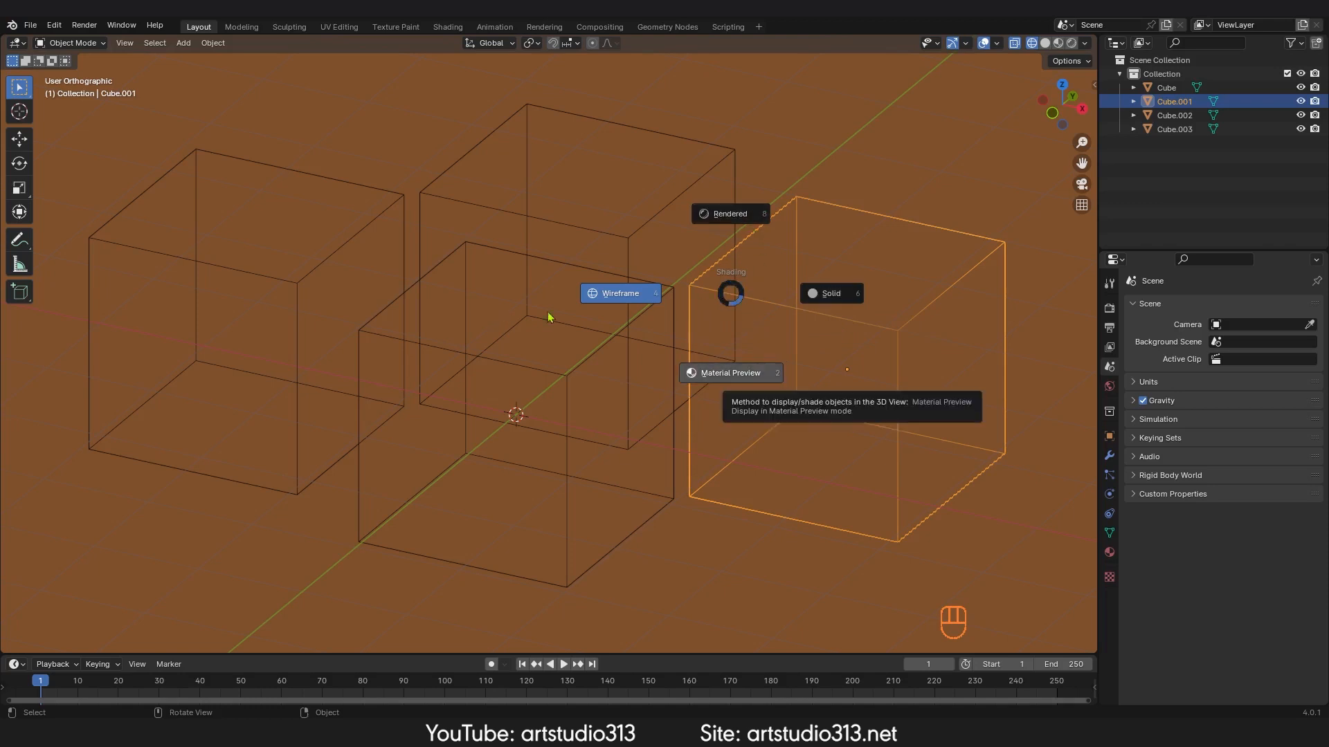
pyautogui.press('2')
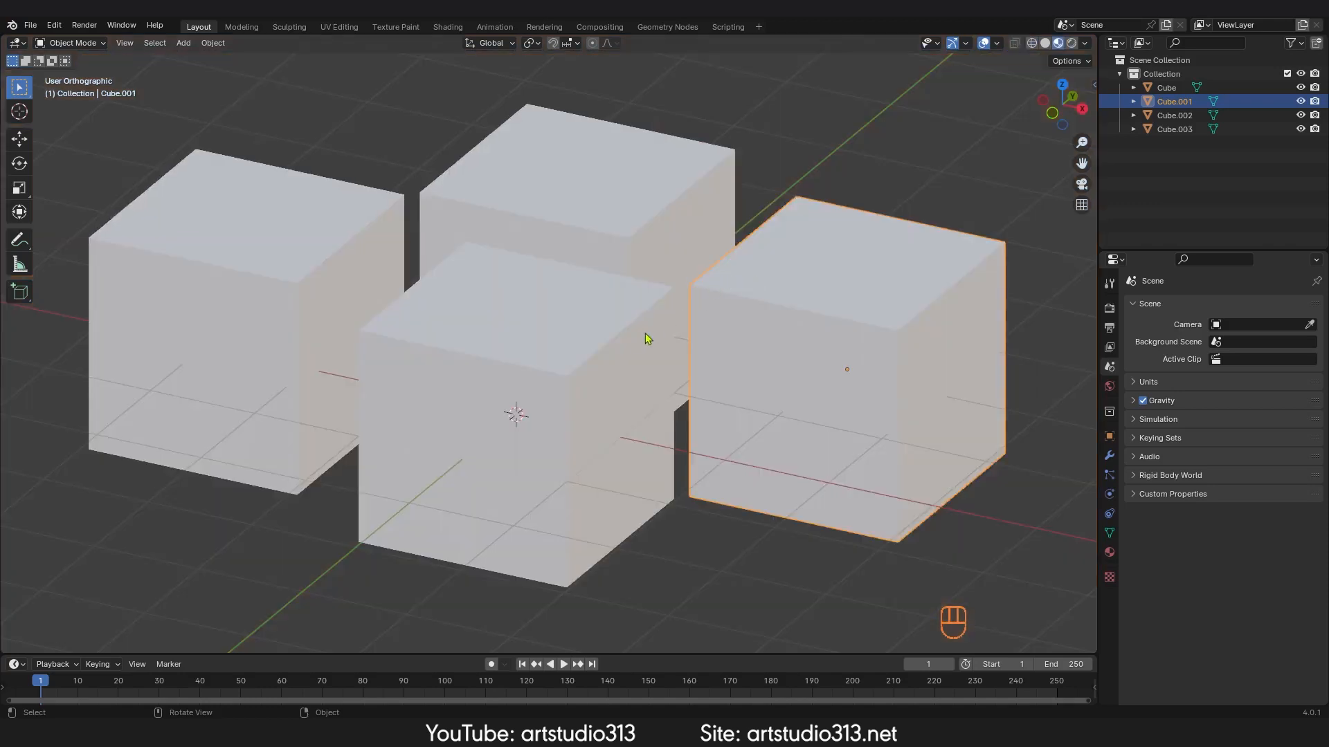
pyautogui.press('z')
pyautogui.click(540, 335)
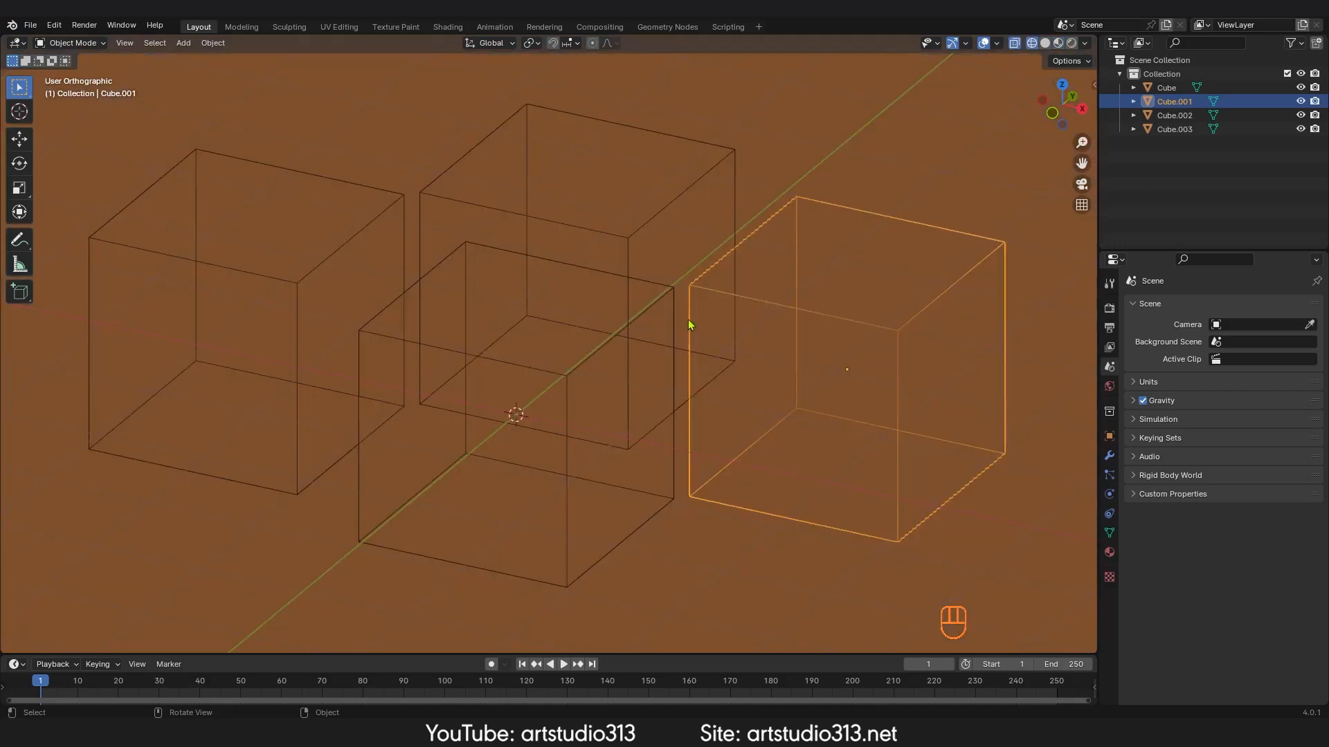
pyautogui.press('z')
pyautogui.press('z')
pyautogui.press('z')
pyautogui.press('z')
pyautogui.click(1032, 44)
pyautogui.press('z')
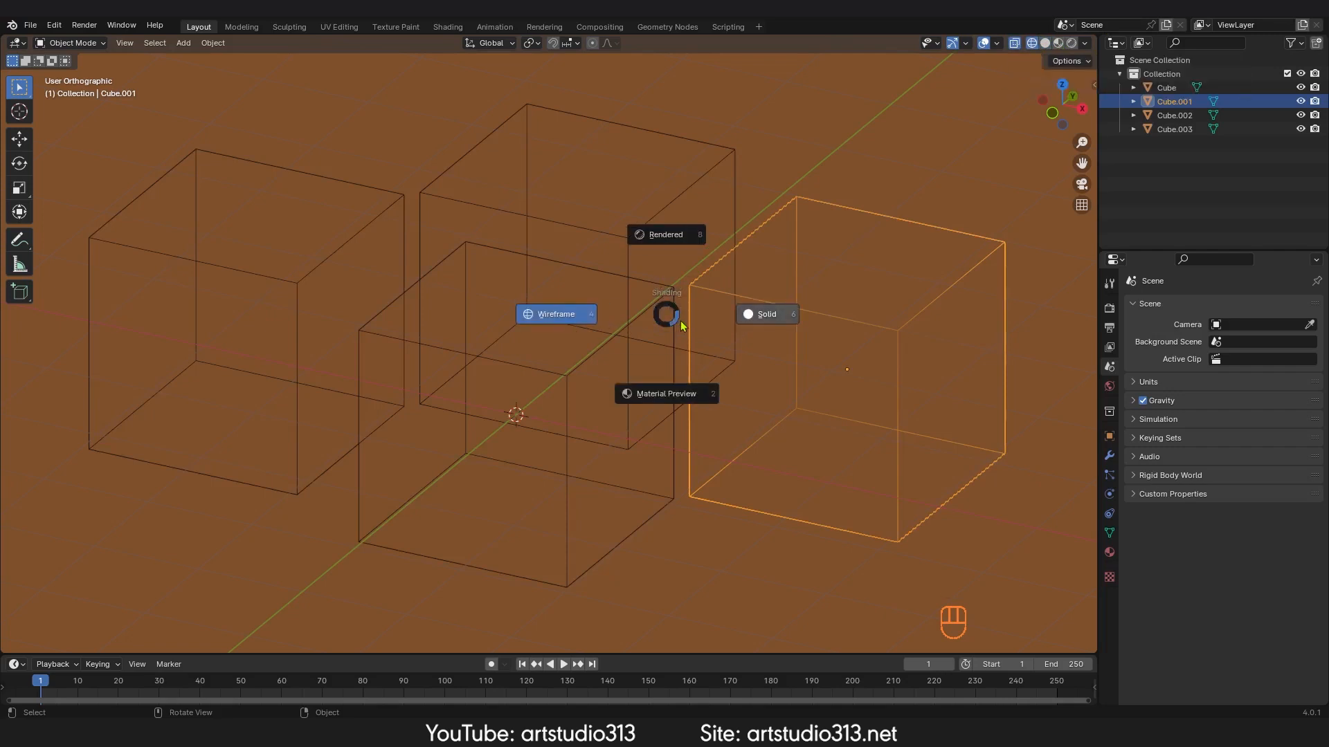
pyautogui.click(569, 322)
# Step: Try the Object, Random and Theme wire color options, ending with Theme
pyautogui.click(1085, 43)
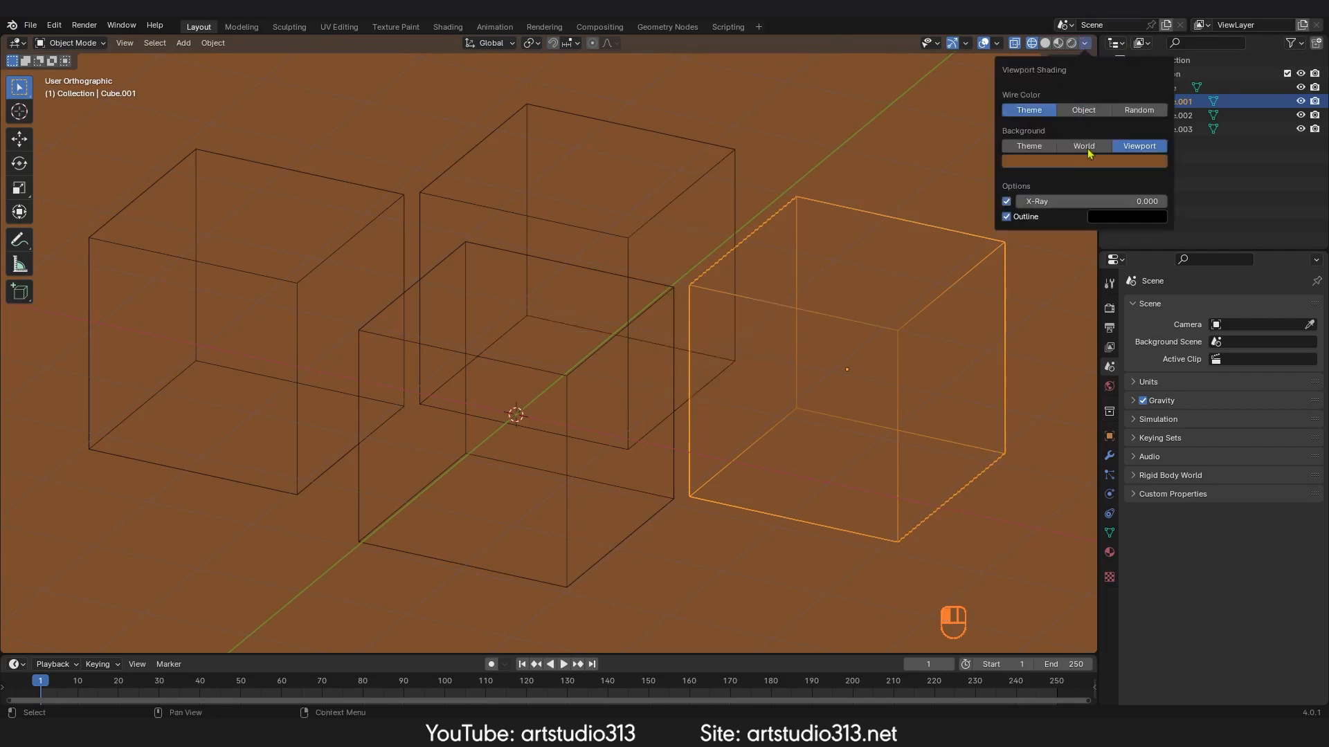
pyautogui.click(1087, 111)
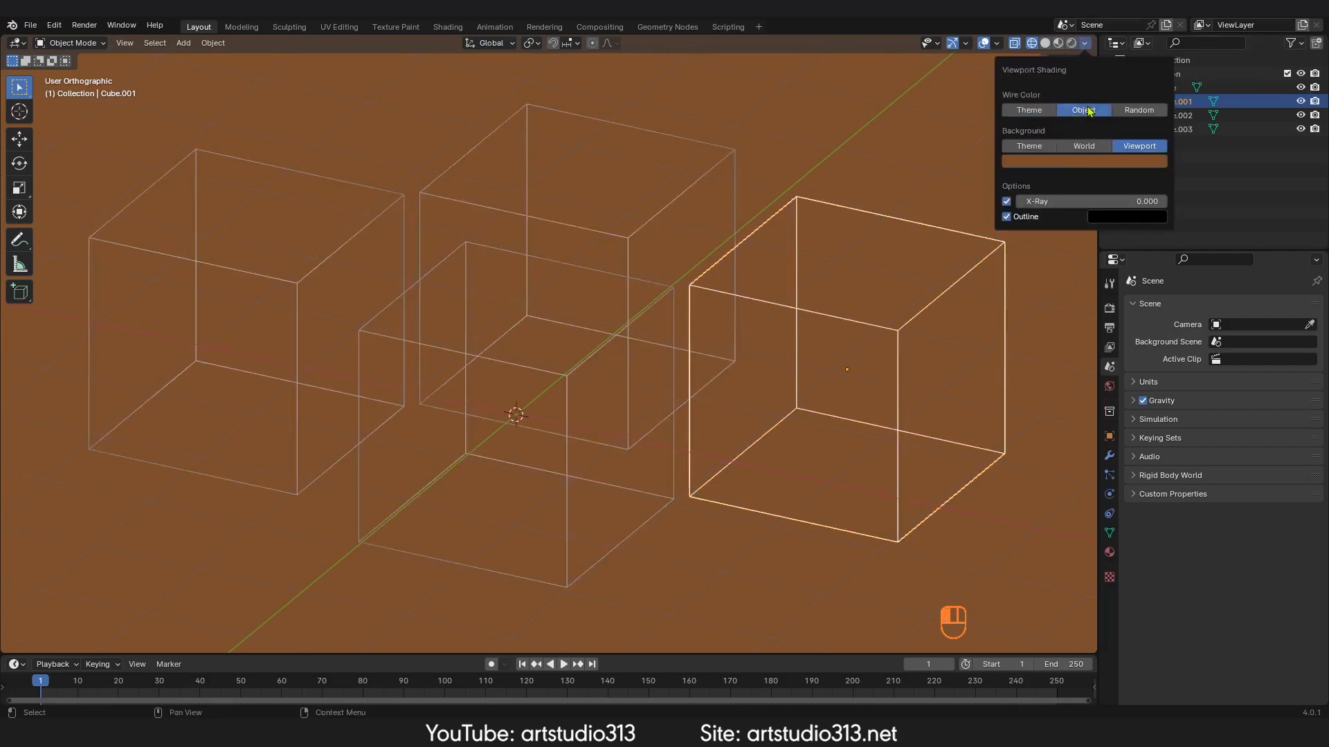
pyautogui.click(1031, 117)
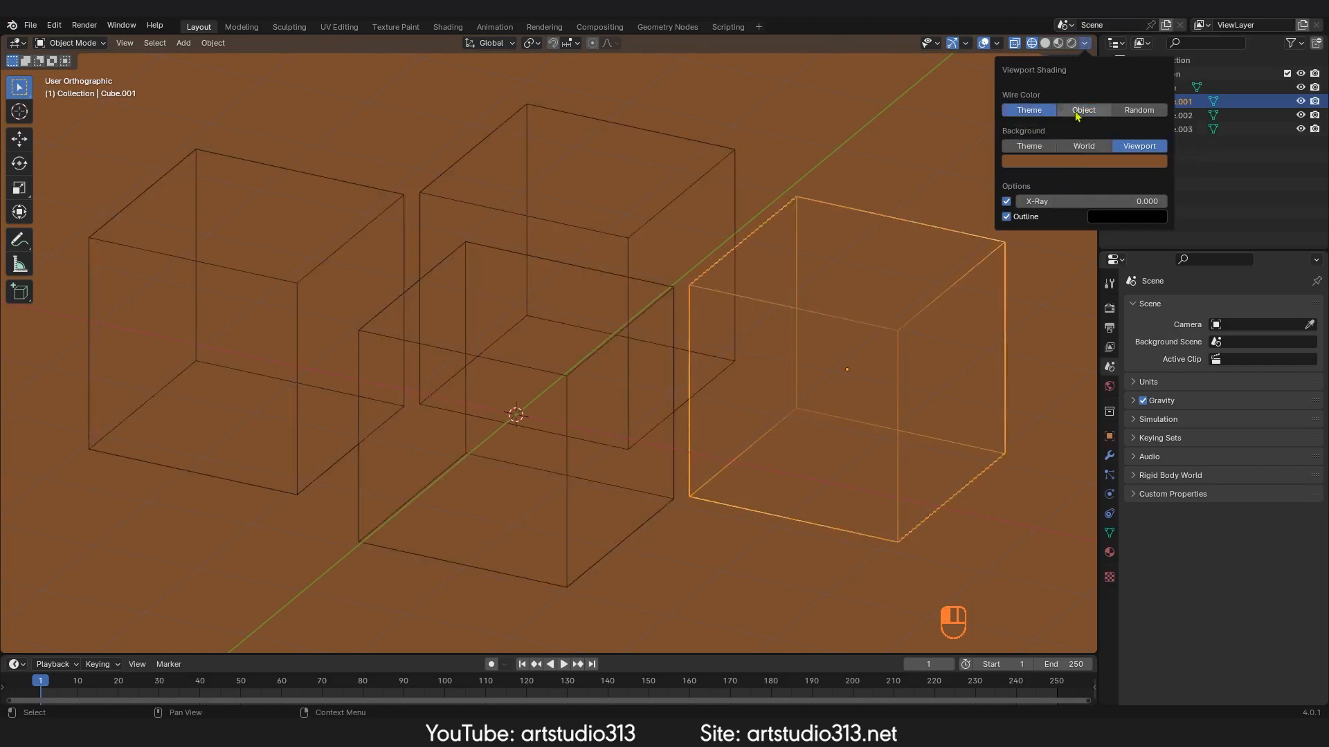
pyautogui.click(1141, 113)
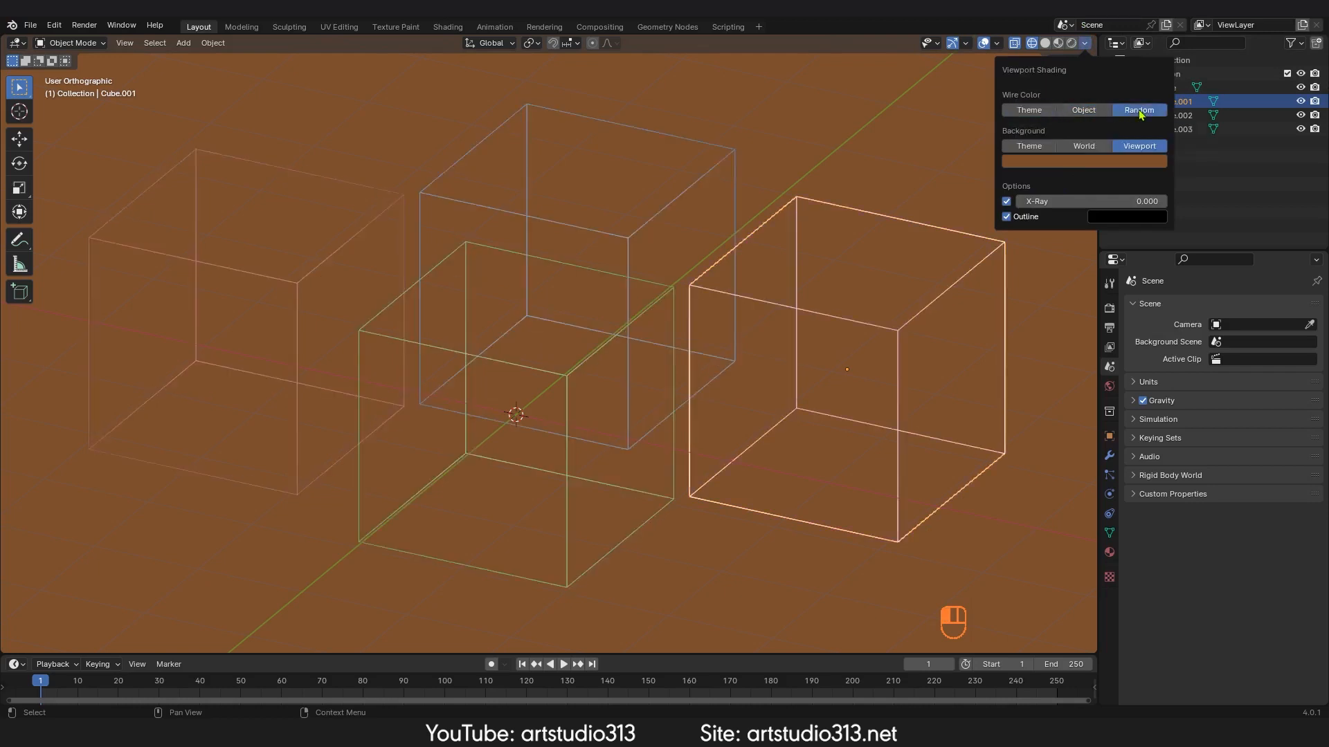
pyautogui.click(1085, 111)
pyautogui.click(1041, 113)
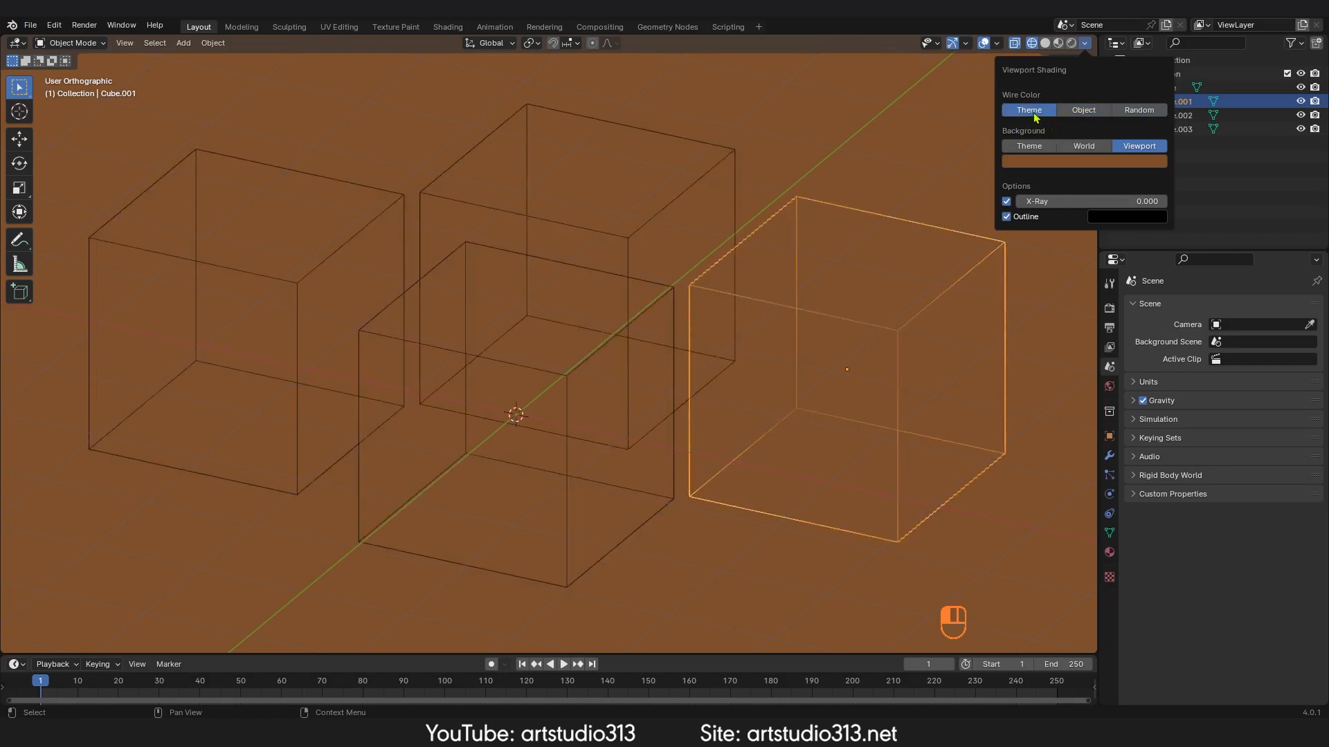
# Step: Select the front middle cube and set the wire color to Object
pyautogui.moveTo(781, 362)
pyautogui.mouseDown(button='middle')
pyautogui.moveTo(800, 362)
pyautogui.moveTo(774, 349)
pyautogui.mouseUp(button='middle')
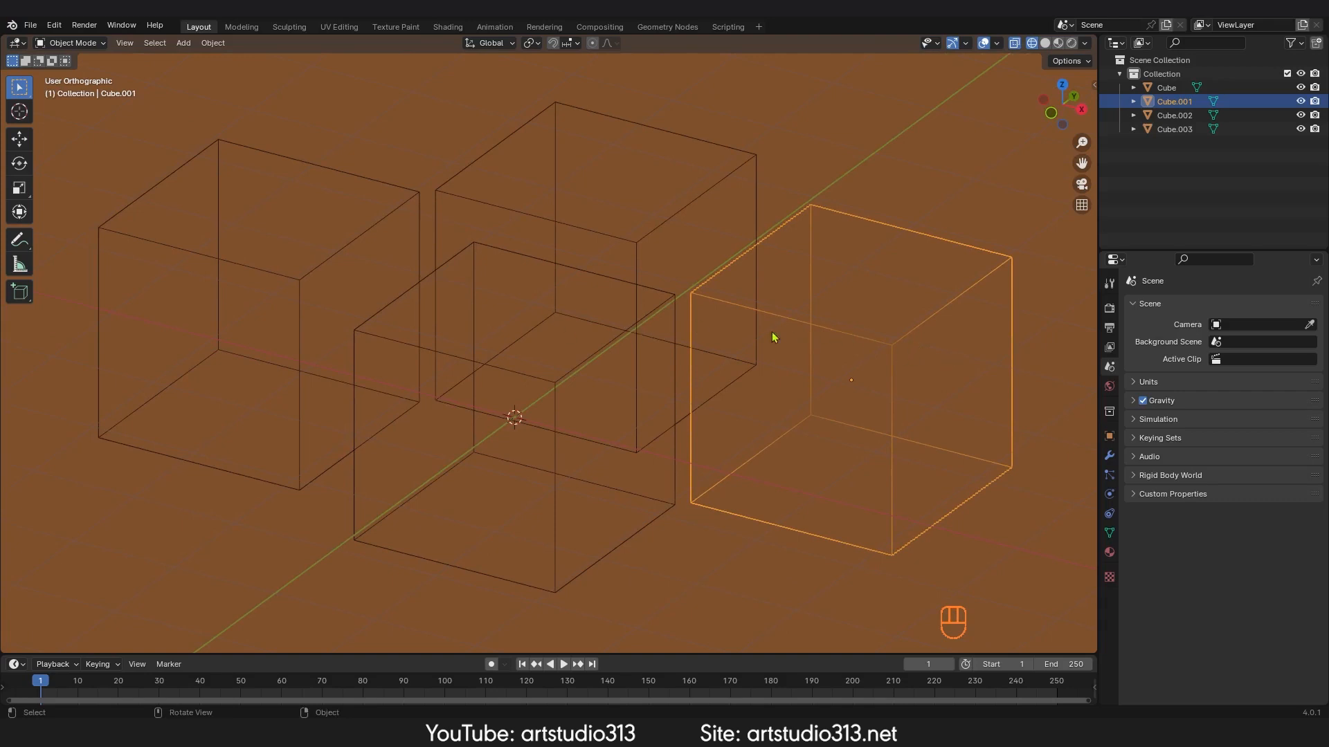
pyautogui.click(468, 249)
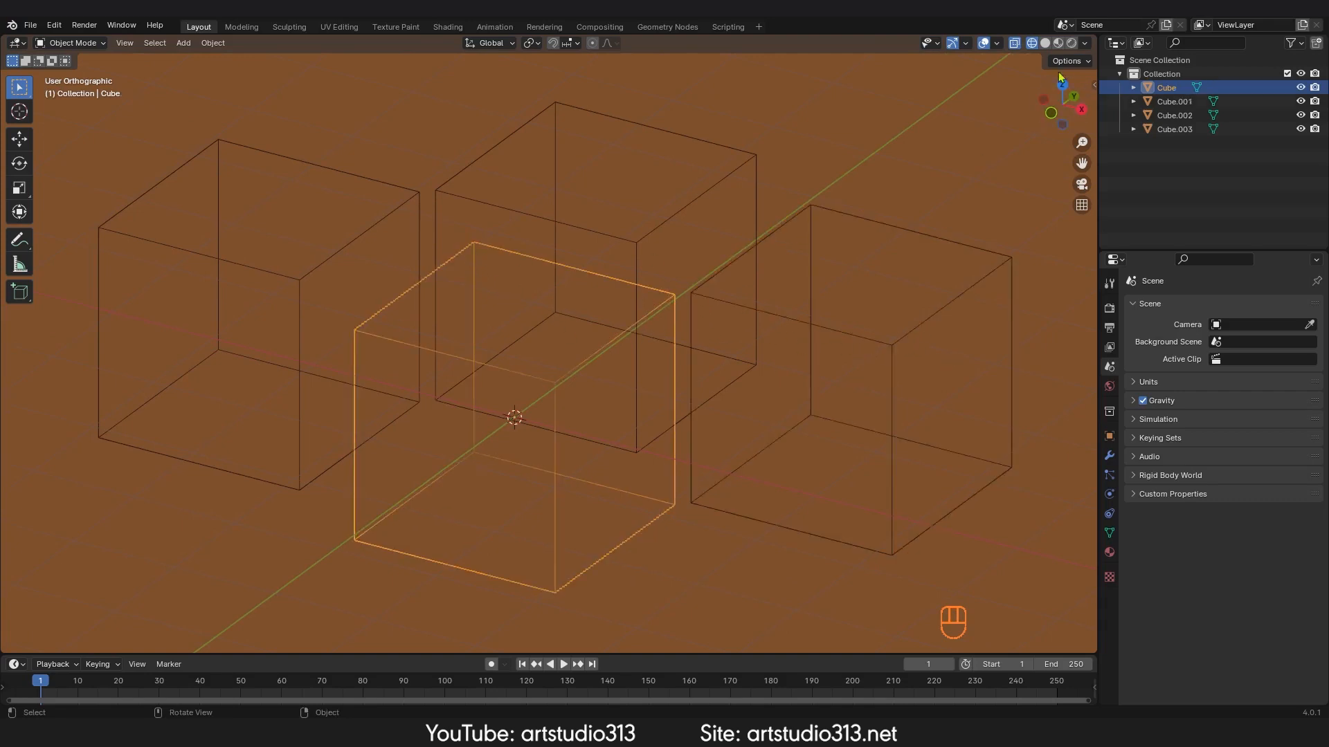
pyautogui.click(1085, 43)
pyautogui.click(1087, 112)
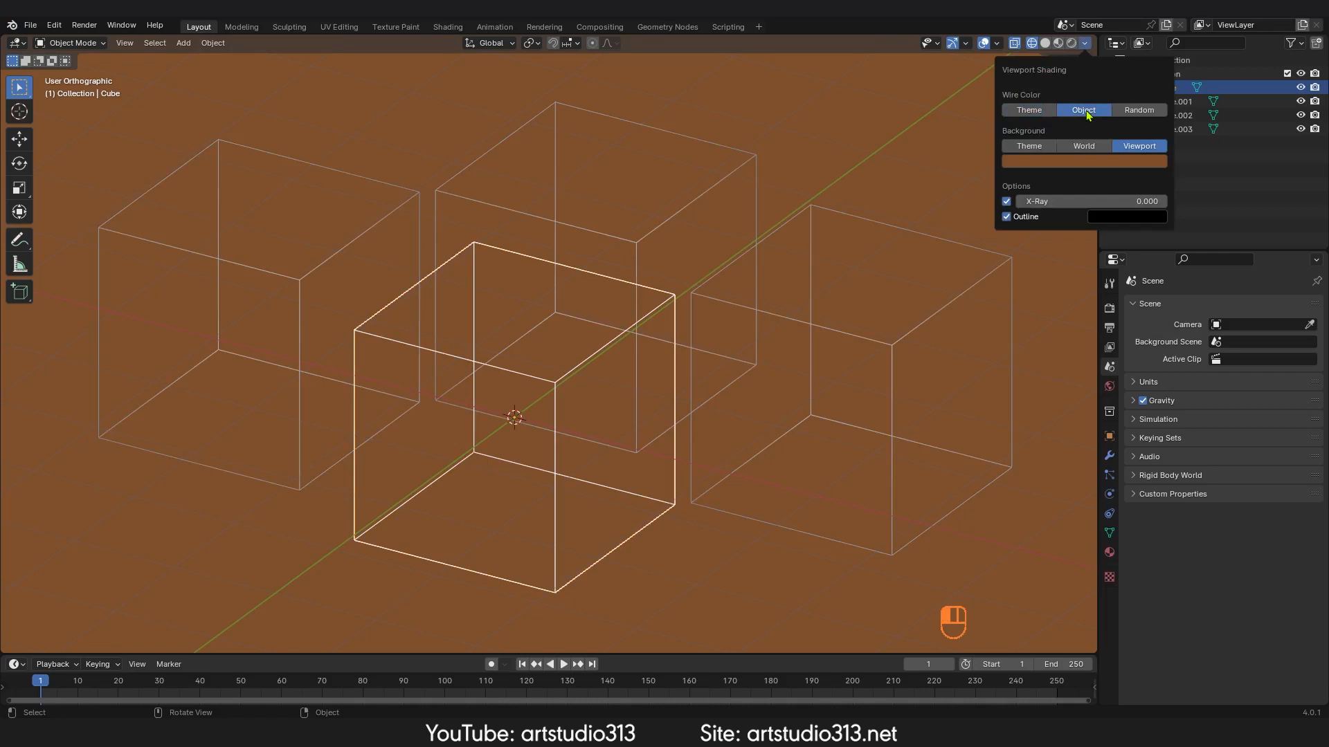
# Step: Switch the background to World and Theme, then back to Viewport
pyautogui.click(1090, 148)
pyautogui.click(1029, 146)
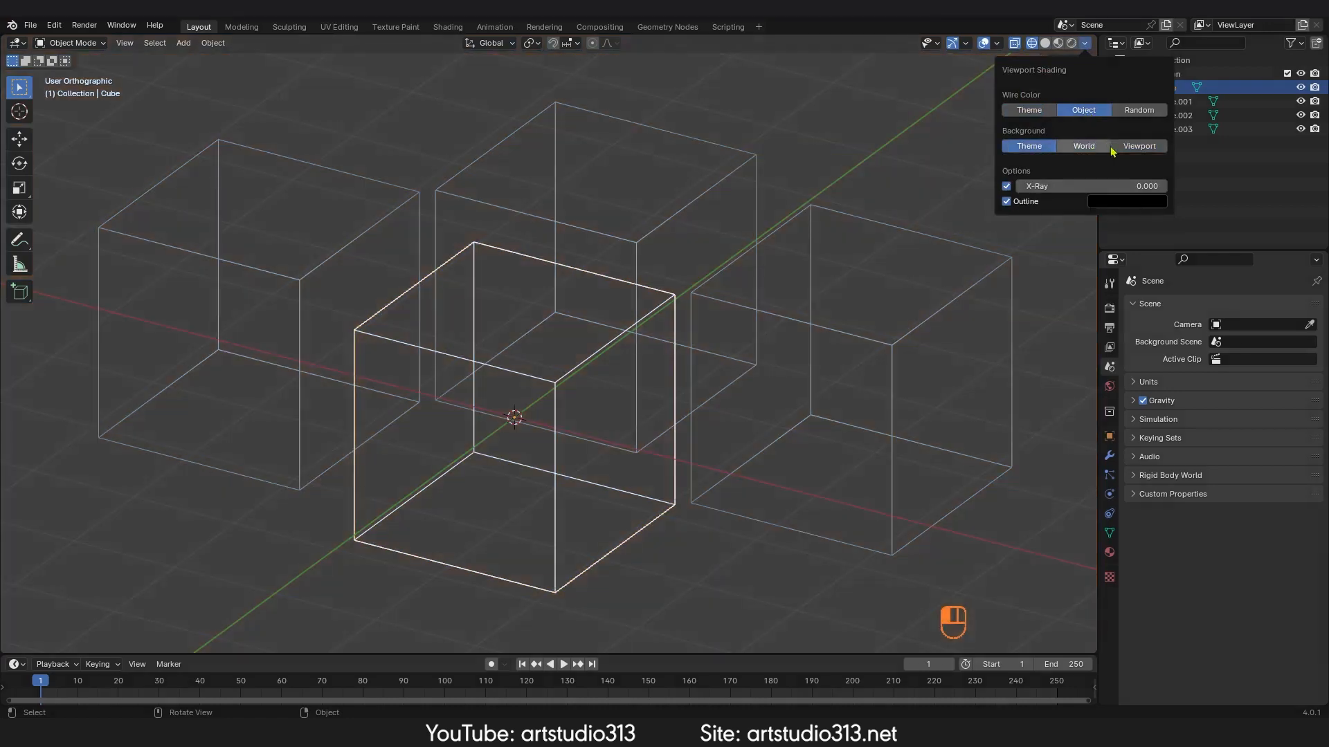
pyautogui.click(1135, 146)
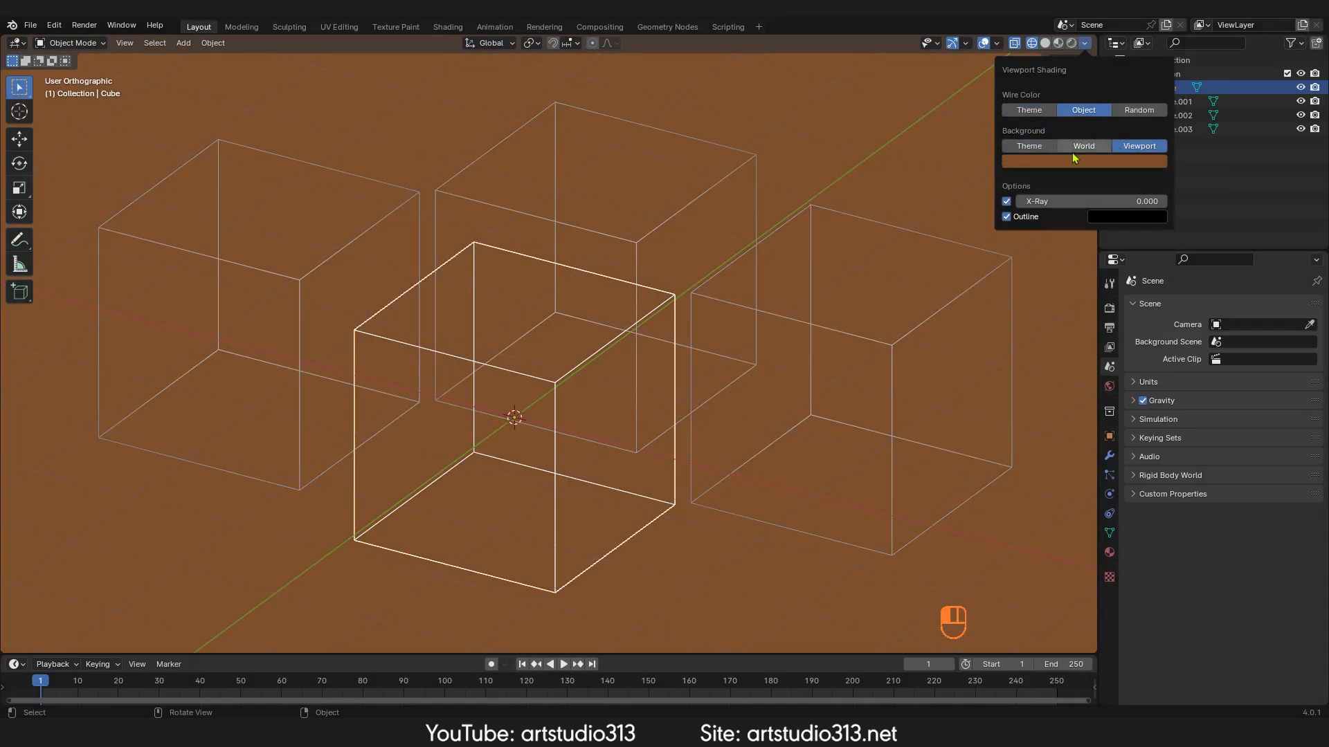
# Step: Toggle X-Ray off and back on
pyautogui.click(1008, 201)
pyautogui.click(1008, 201)
pyautogui.click(1007, 201)
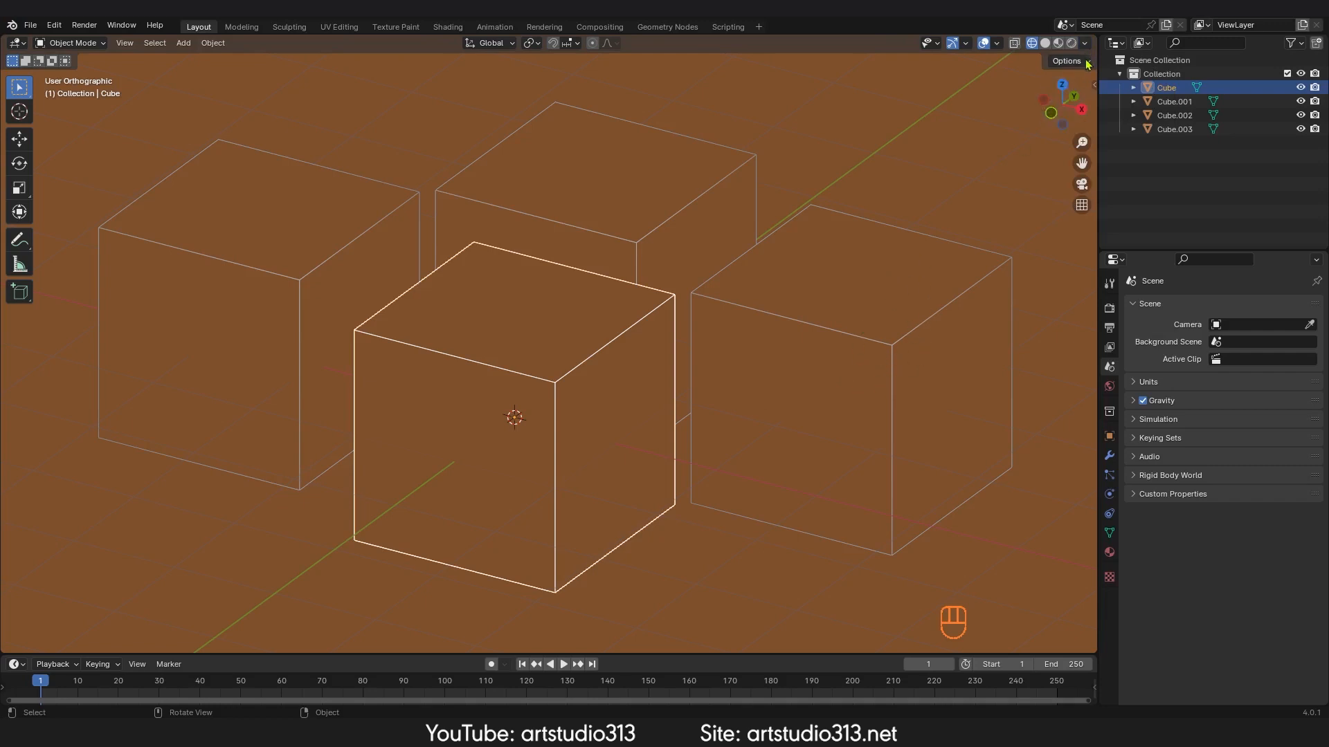
pyautogui.click(1015, 43)
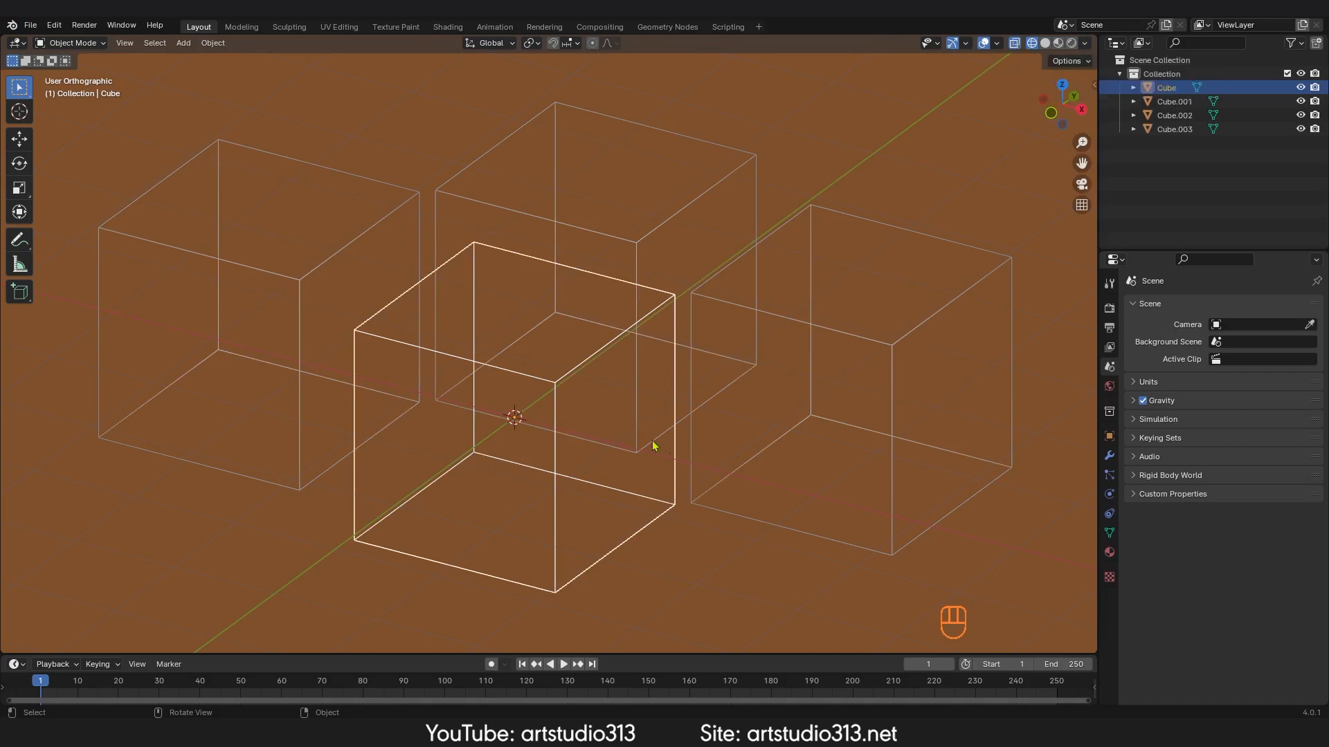
# Step: Set the wireframe outline color to a bright green
pyautogui.moveTo(718, 399); pyautogui.dragTo(770, 416, button='middle')
pyautogui.keyDown('shift'); pyautogui.moveTo(771, 415); pyautogui.dragTo(764, 395, button='middle'); pyautogui.keyUp('shift')
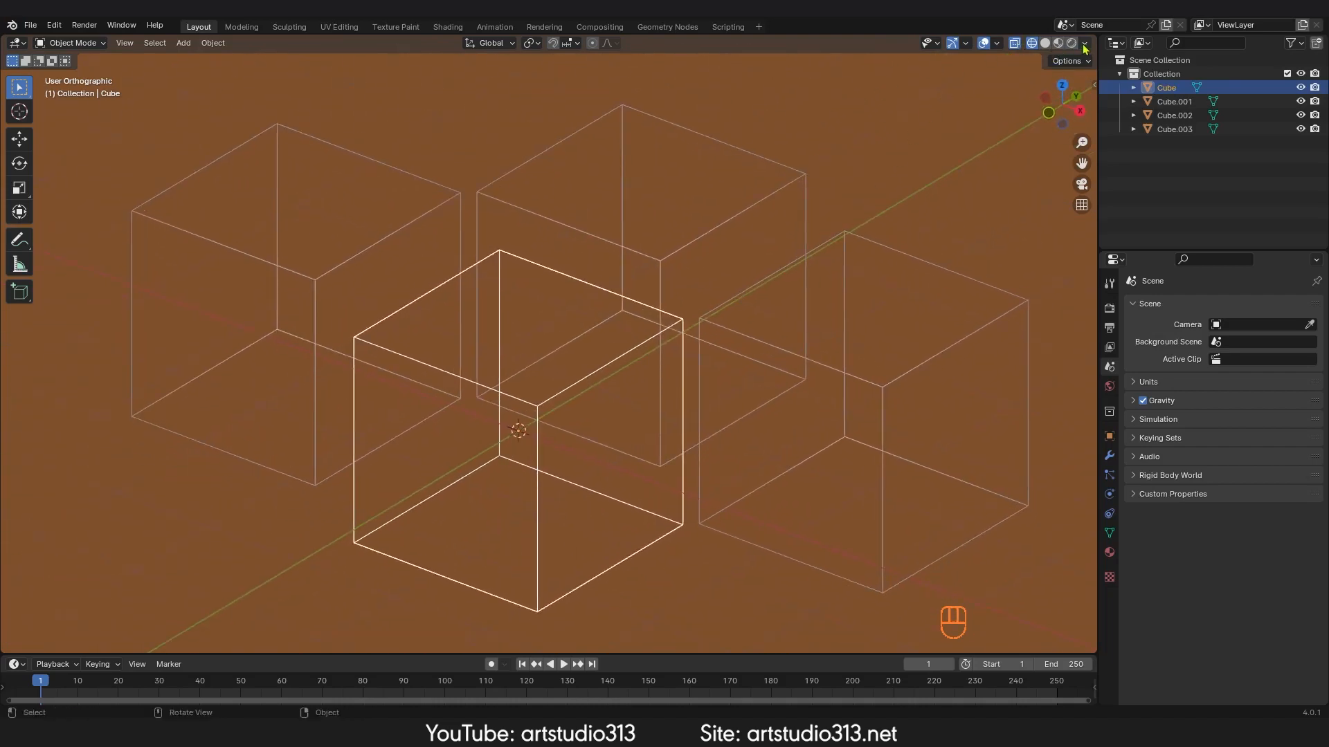
pyautogui.click(1085, 42)
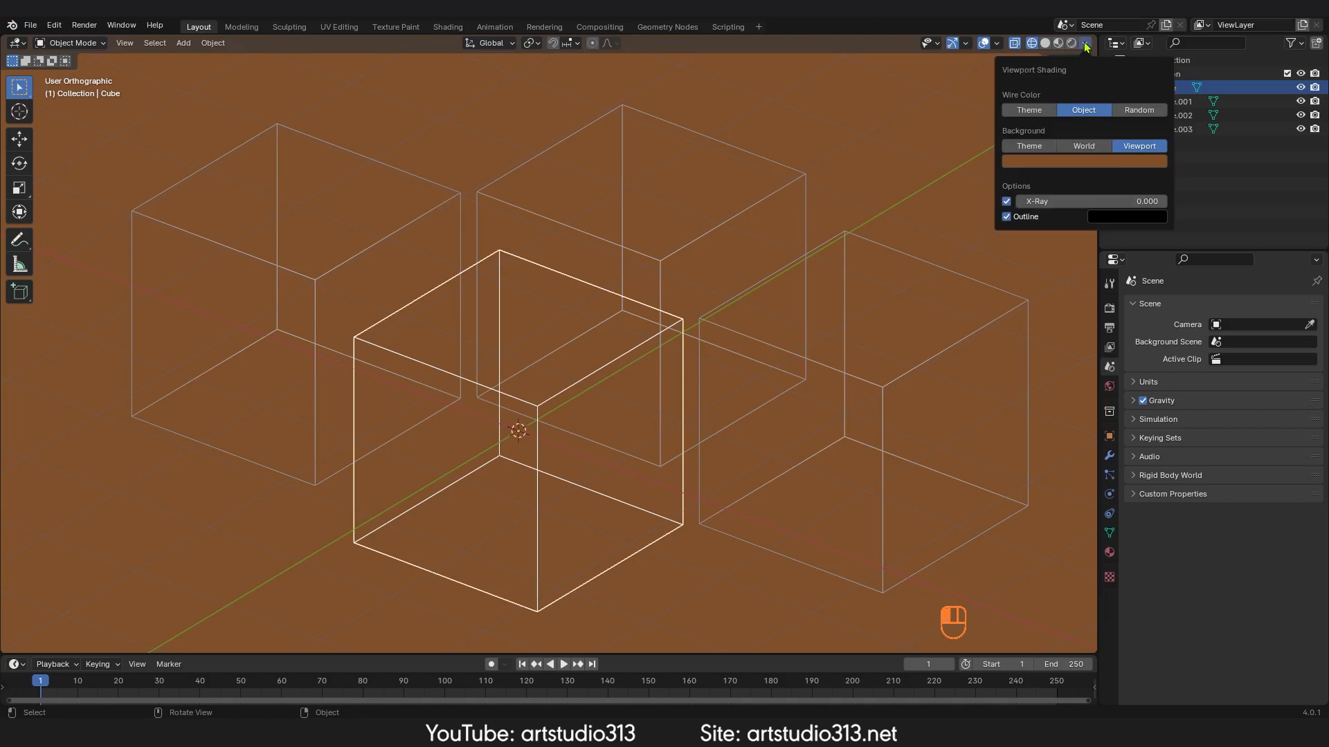
pyautogui.click(1115, 218)
pyautogui.moveTo(1229, 328); pyautogui.dragTo(1228, 272)
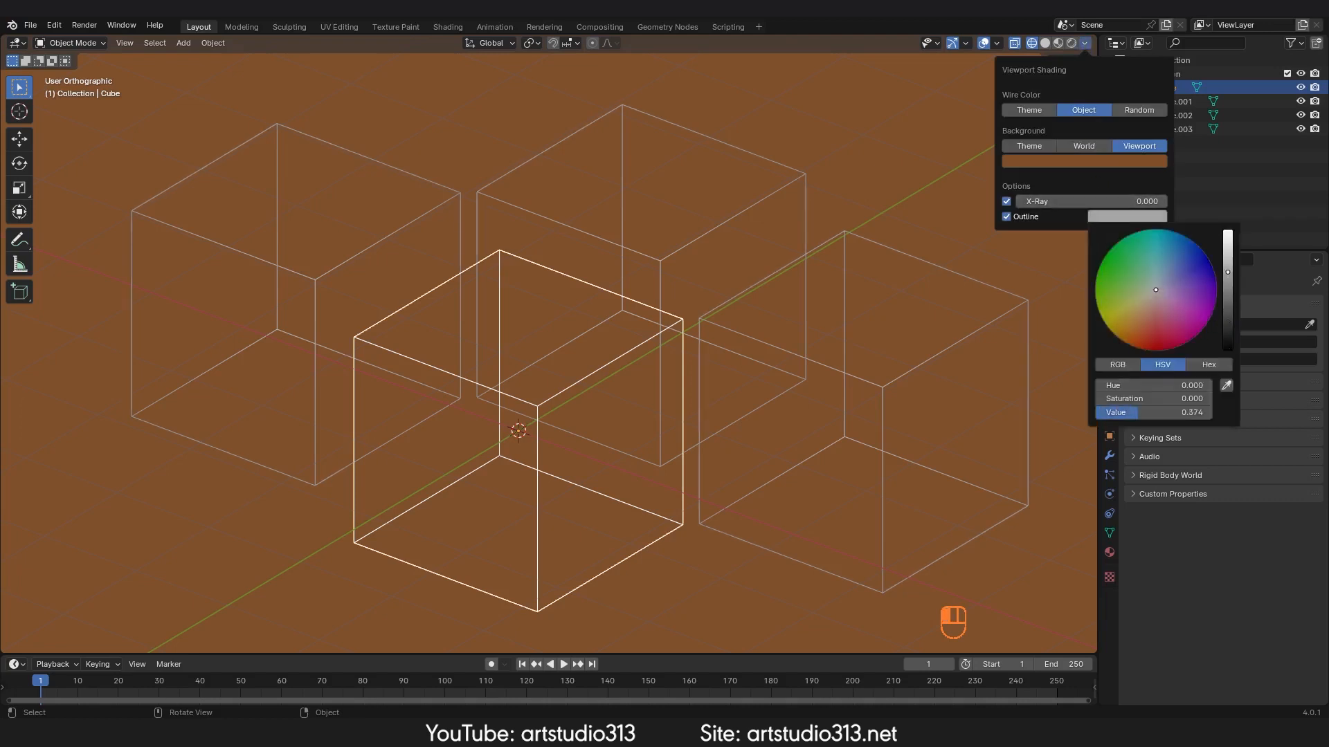
pyautogui.moveTo(1158, 301)
pyautogui.mouseDown()
pyautogui.moveTo(1146, 319)
pyautogui.moveTo(1146, 261)
pyautogui.moveTo(1173, 285)
pyautogui.moveTo(1098, 310)
pyautogui.mouseUp()
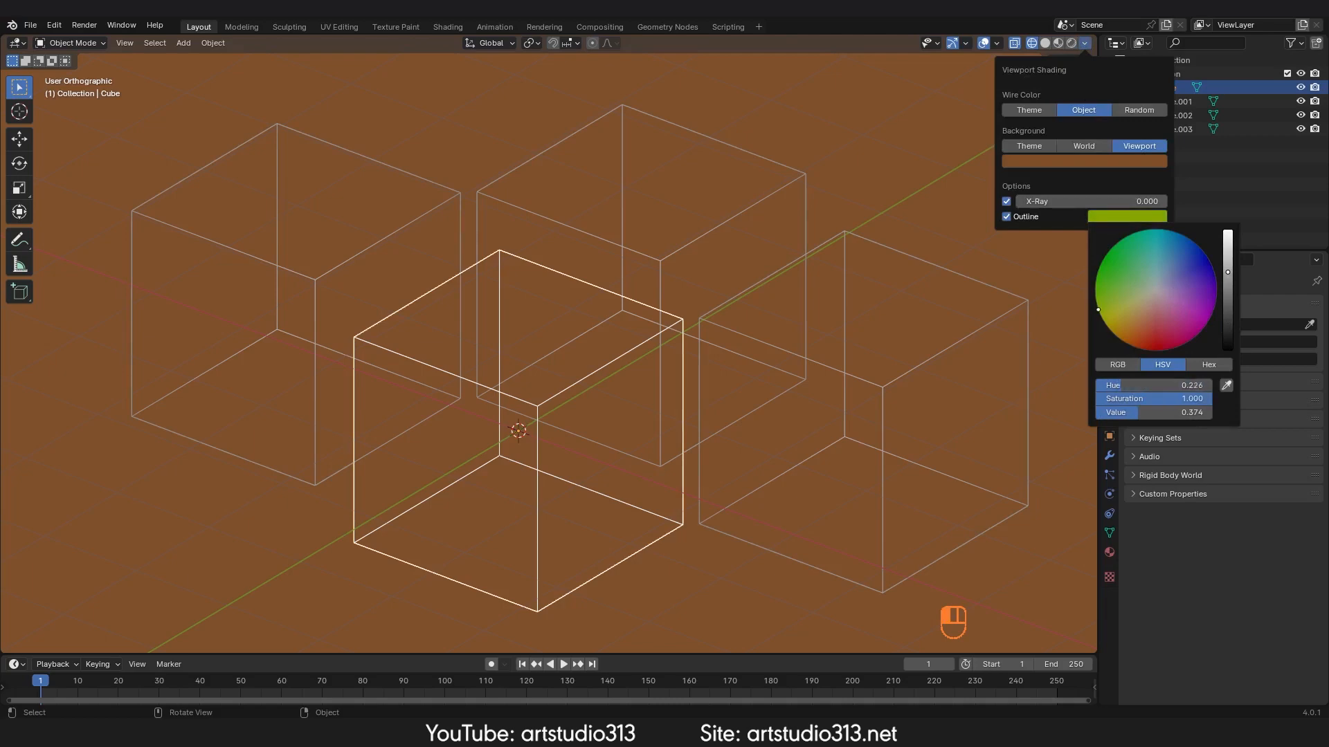
# Step: Set the wire color to Theme, briefly trying Random
pyautogui.click(1029, 110)
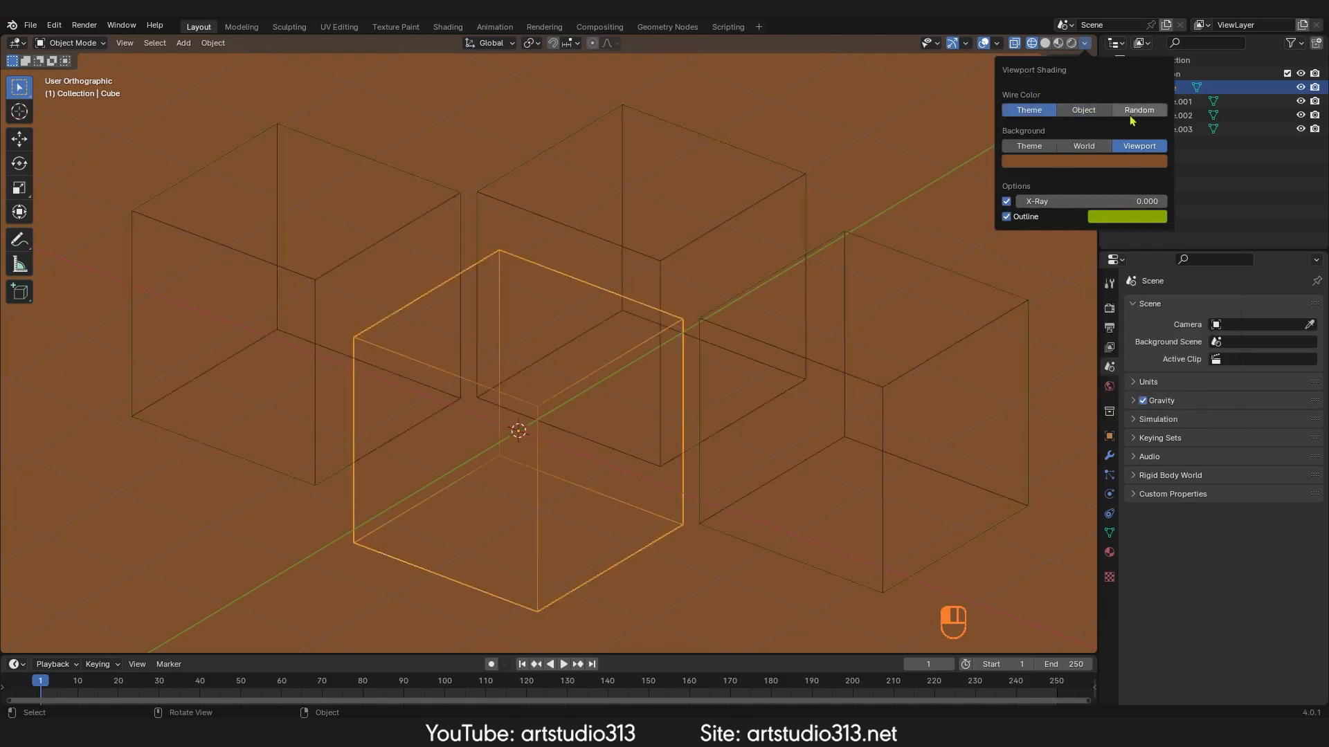
pyautogui.click(1133, 113)
pyautogui.click(1029, 111)
# Step: Change the outline color to teal, then to a lighter green
pyautogui.click(1127, 219)
pyautogui.moveTo(1102, 307)
pyautogui.mouseDown()
pyautogui.moveTo(1197, 251)
pyautogui.moveTo(1123, 243)
pyautogui.moveTo(1165, 237)
pyautogui.mouseUp()
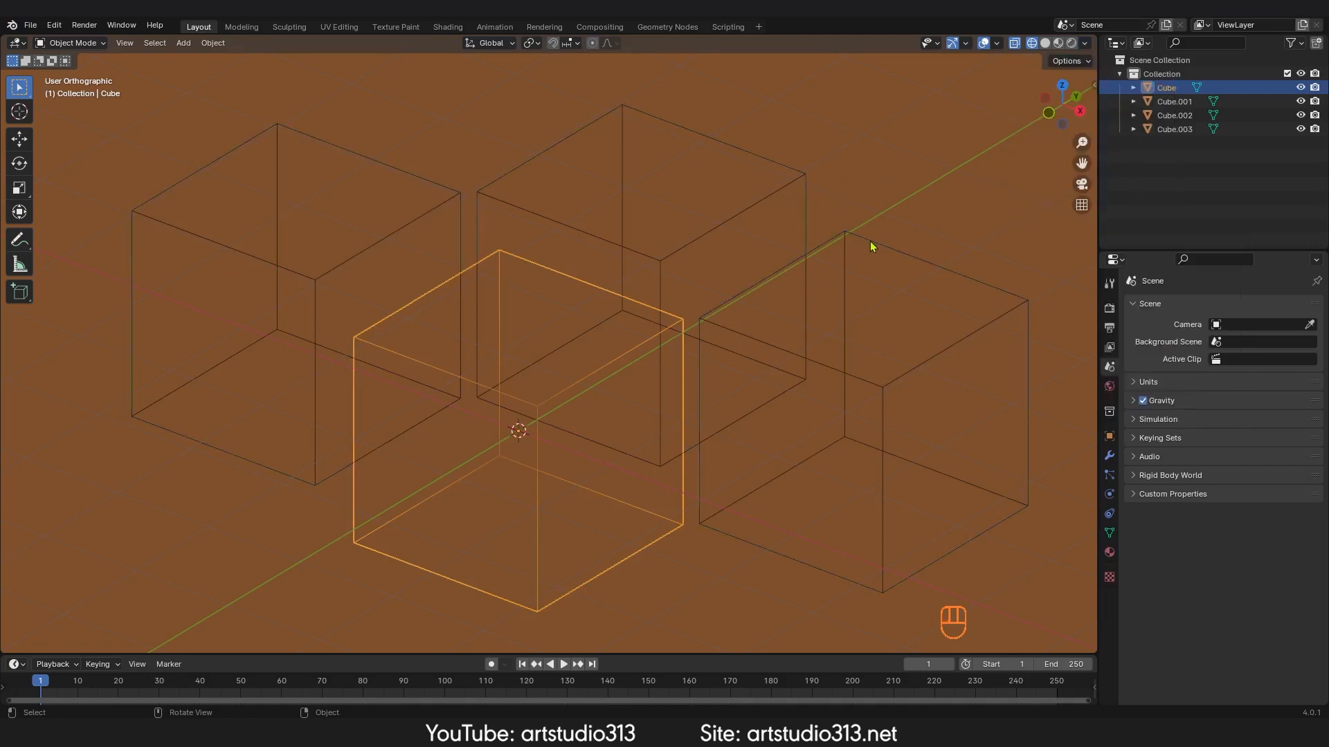
pyautogui.click(1083, 45)
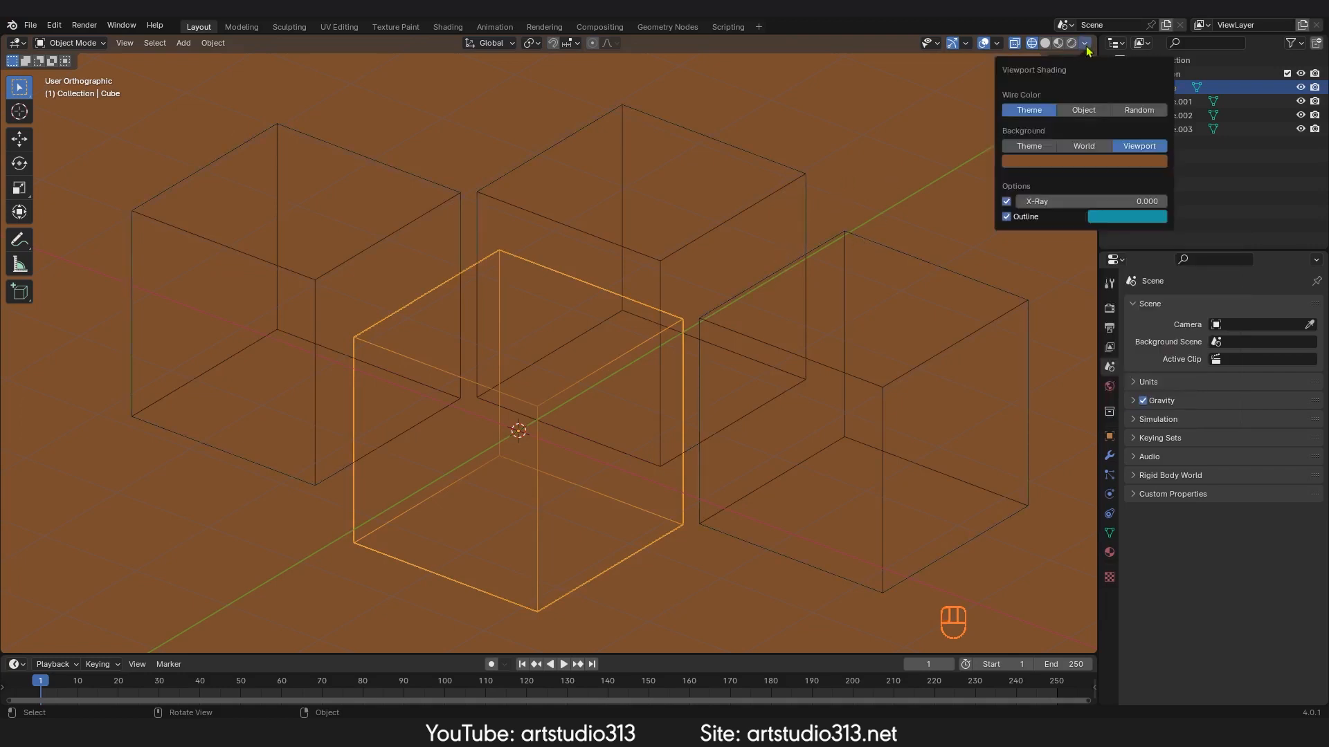
pyautogui.click(1116, 220)
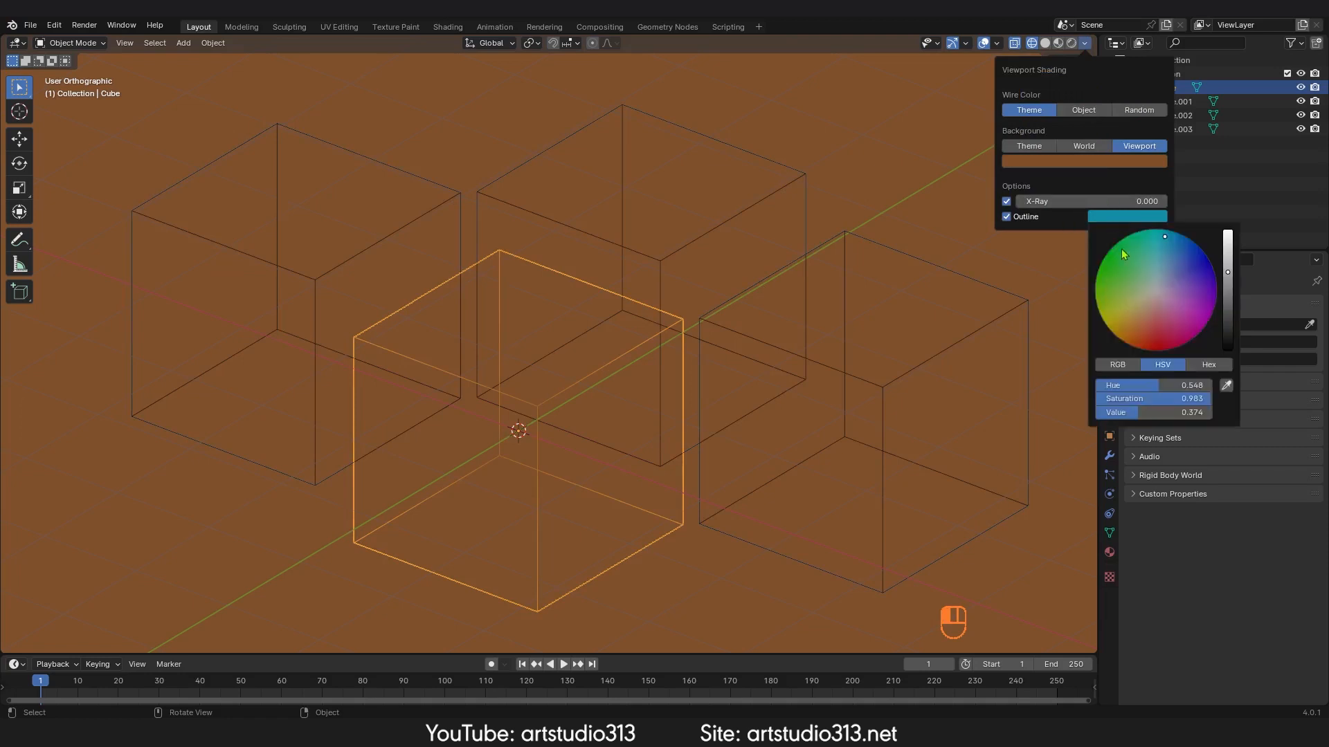
pyautogui.moveTo(1121, 249)
pyautogui.mouseDown()
pyautogui.moveTo(1152, 319)
pyautogui.moveTo(1193, 306)
pyautogui.moveTo(1172, 231)
pyautogui.moveTo(1171, 259)
pyautogui.moveTo(1228, 231)
pyautogui.mouseUp()
pyautogui.moveTo(1177, 266)
pyautogui.mouseDown()
pyautogui.moveTo(1127, 310)
pyautogui.moveTo(1171, 311)
pyautogui.moveTo(1135, 280)
pyautogui.mouseUp()
# Step: Disable the Outline option and toggle X-Ray off and on again
pyautogui.click(1007, 217)
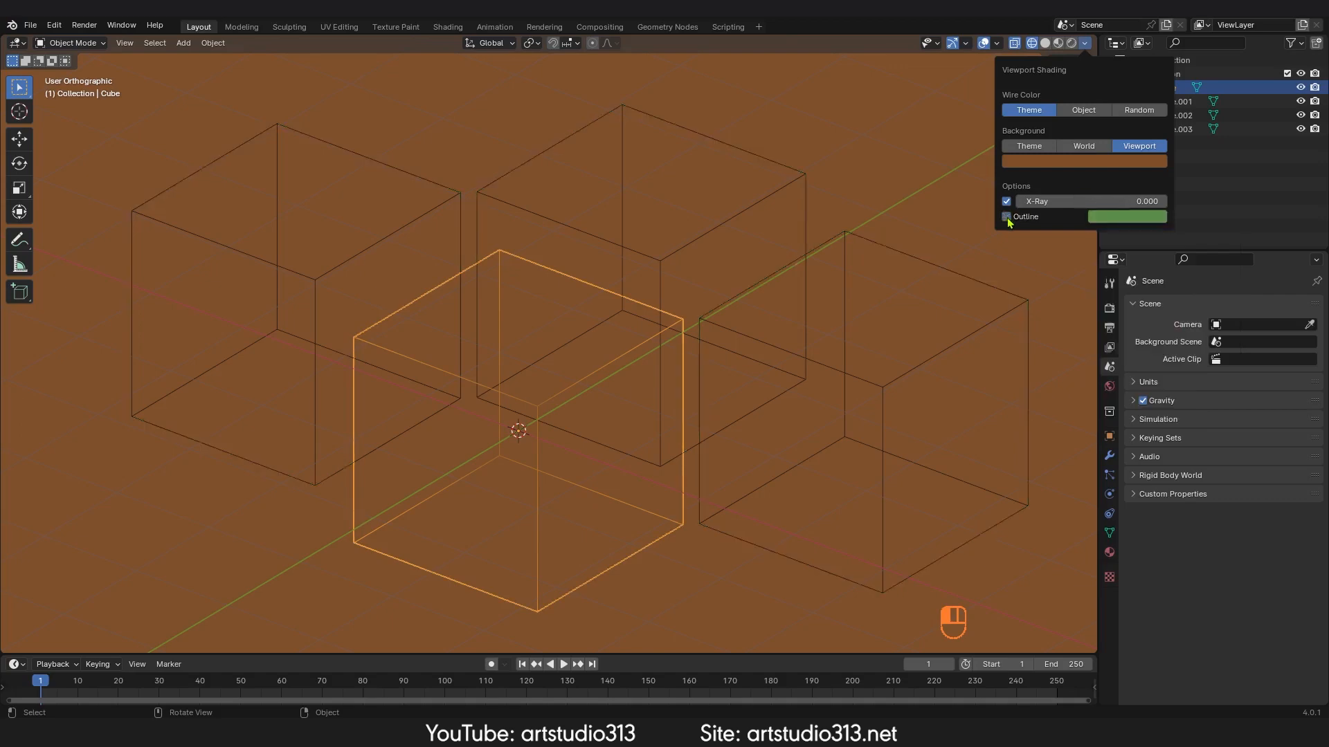
pyautogui.click(1007, 202)
pyautogui.click(1007, 201)
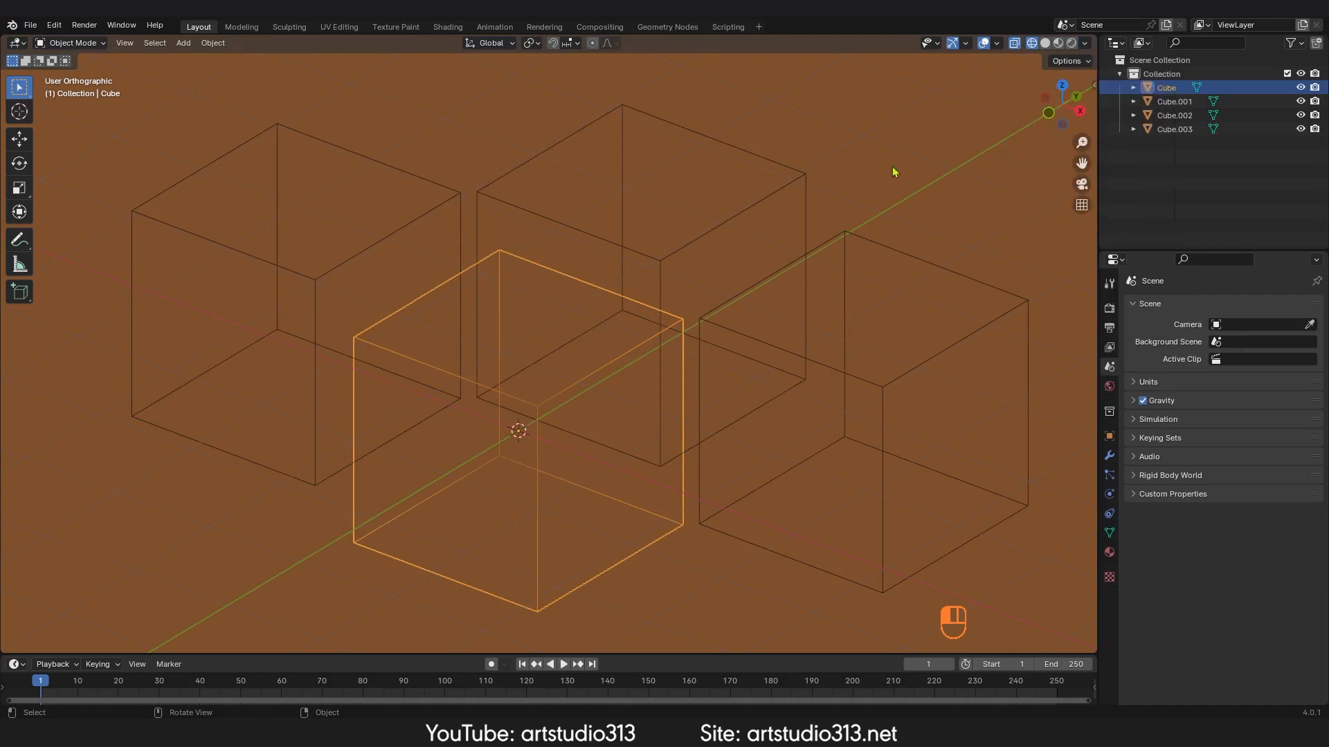
# Step: Select the right cube, switch to Material Preview shading and frame the view on it
pyautogui.click(816, 263)
pyautogui.press('z')
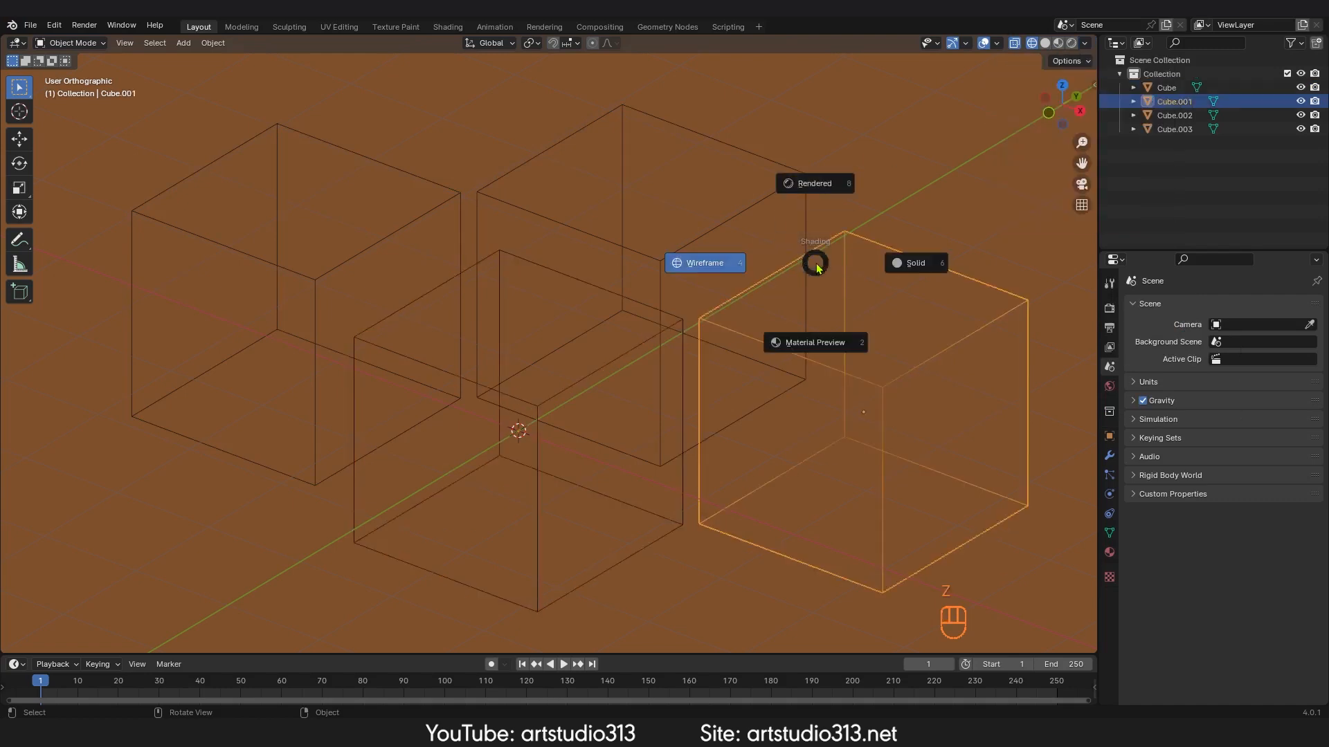
pyautogui.click(809, 344)
pyautogui.moveTo(640, 344); pyautogui.dragTo(609, 339, button='middle')
pyautogui.press('KP_Decimal')
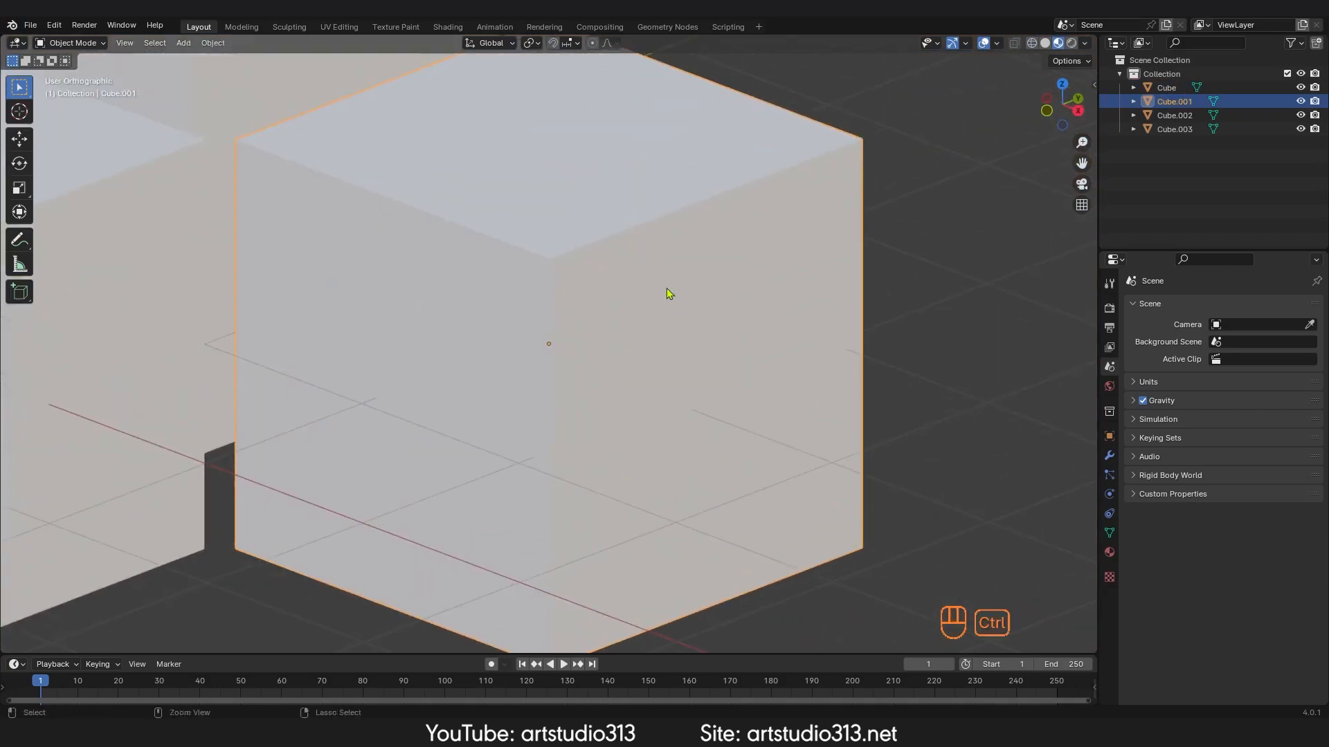
pyautogui.keyDown('ctrl'); pyautogui.moveTo(666, 288); pyautogui.dragTo(602, 387, button='middle'); pyautogui.keyUp('ctrl')
pyautogui.keyDown('shift'); pyautogui.moveTo(514, 347); pyautogui.dragTo(685, 360, button='middle'); pyautogui.keyUp('shift')
pyautogui.keyDown('shift'); pyautogui.moveTo(665, 397); pyautogui.dragTo(742, 428, button='middle'); pyautogui.keyUp('shift')
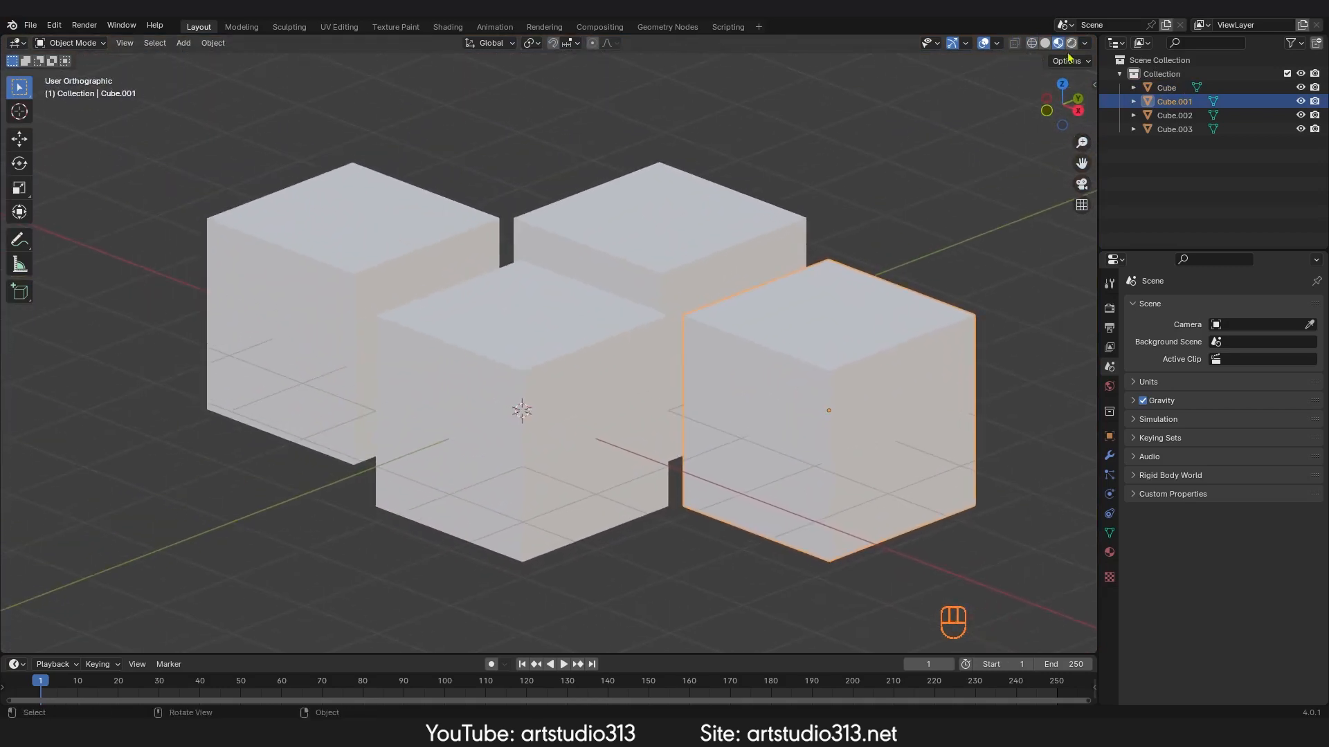
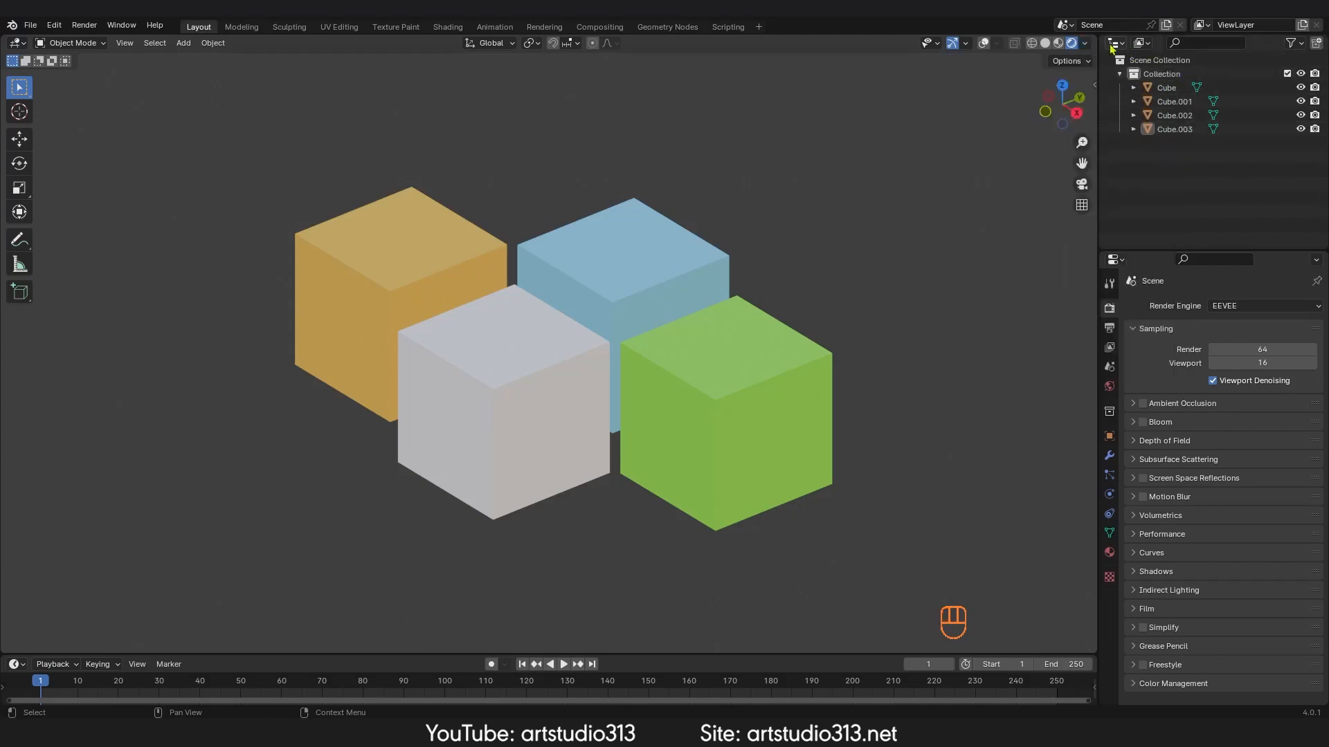
# Step: Choose the sunset studio HDRI for the Material Preview lighting
pyautogui.click(1114, 44)
pyautogui.click(1041, 80)
pyautogui.click(1084, 43)
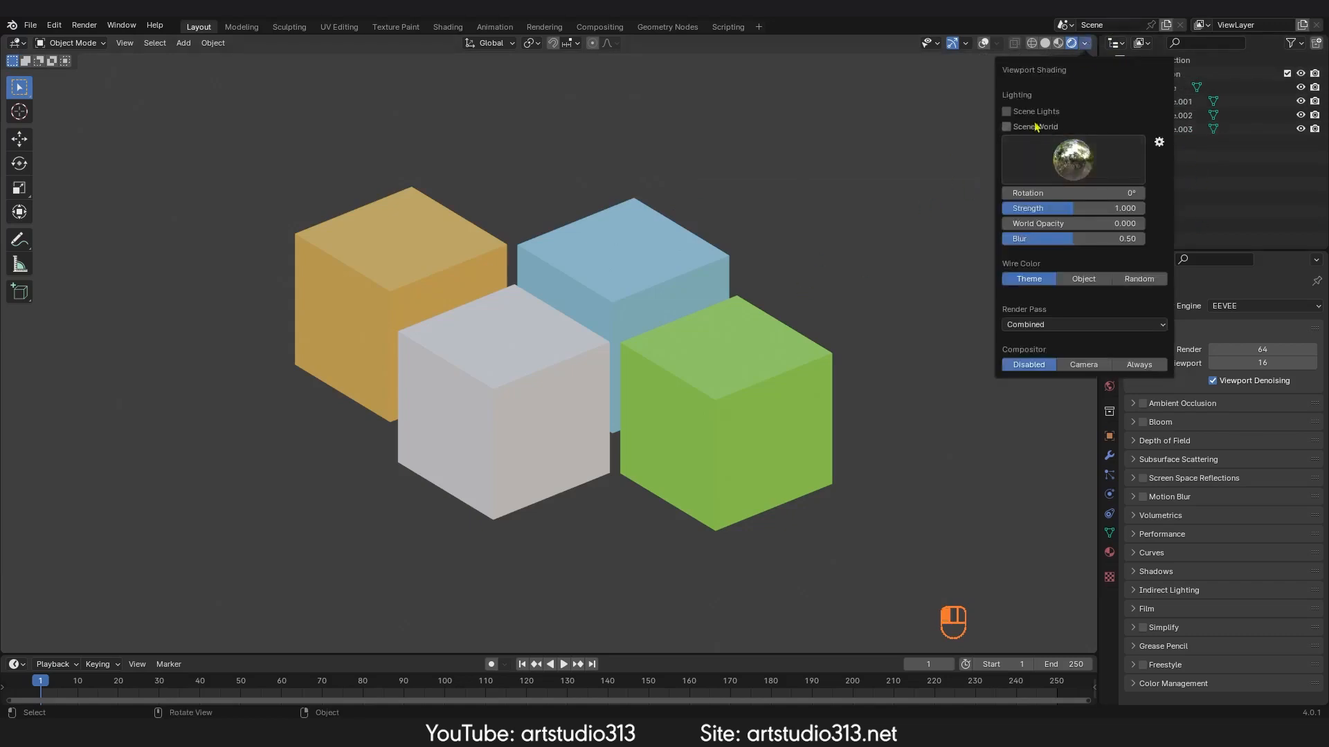
pyautogui.click(1074, 164)
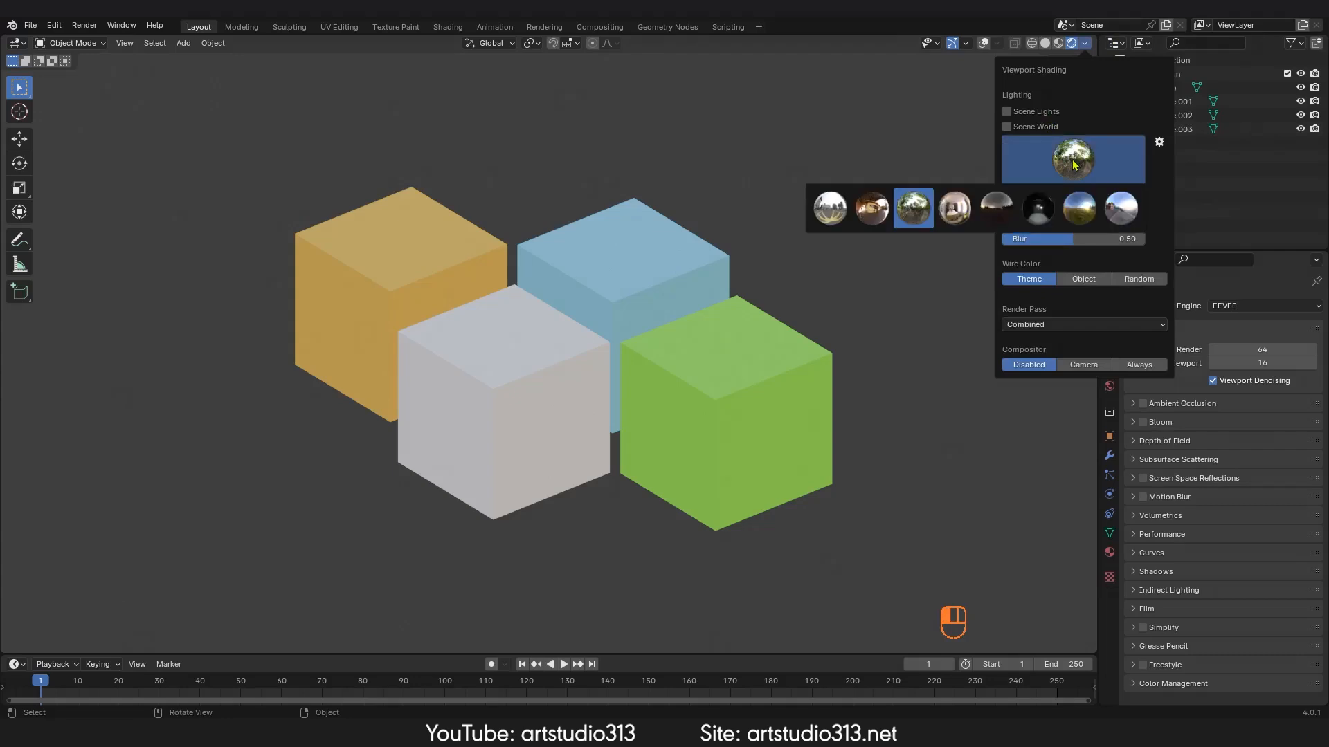
pyautogui.click(1129, 213)
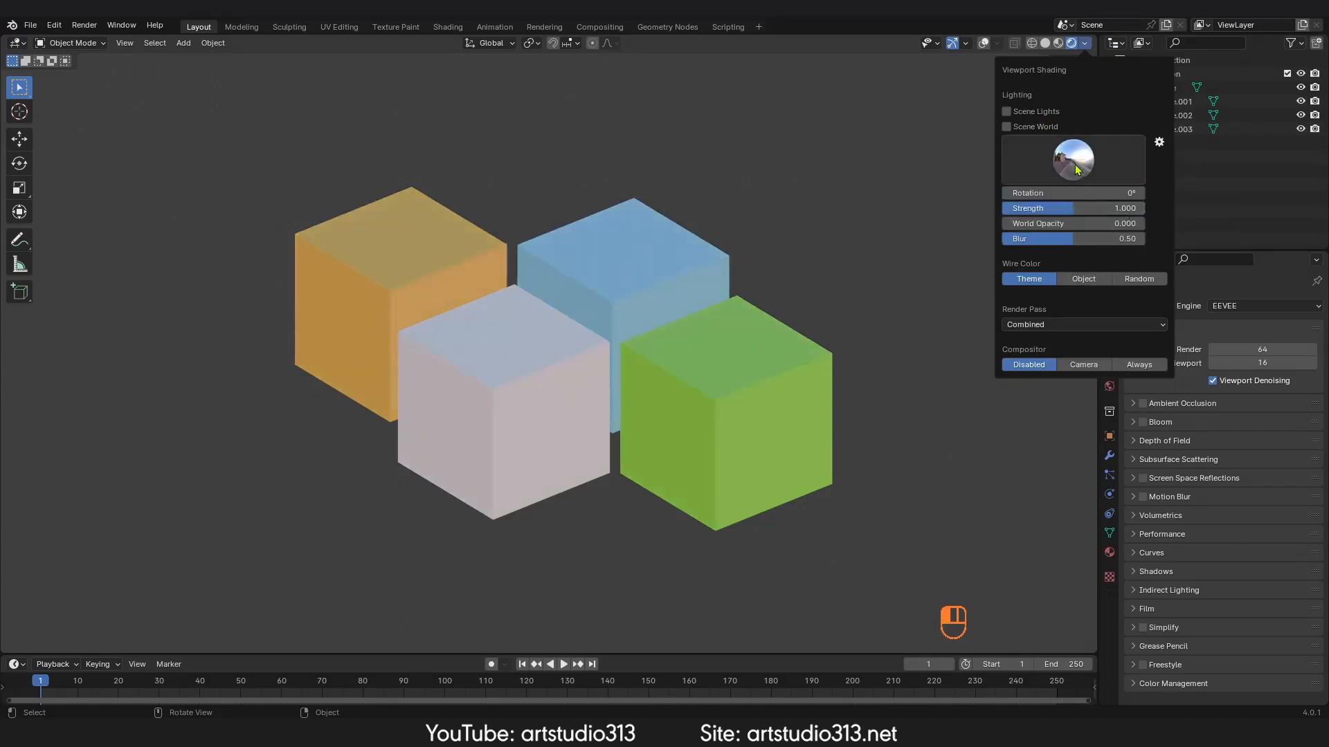
pyautogui.click(1077, 168)
pyautogui.click(1119, 199)
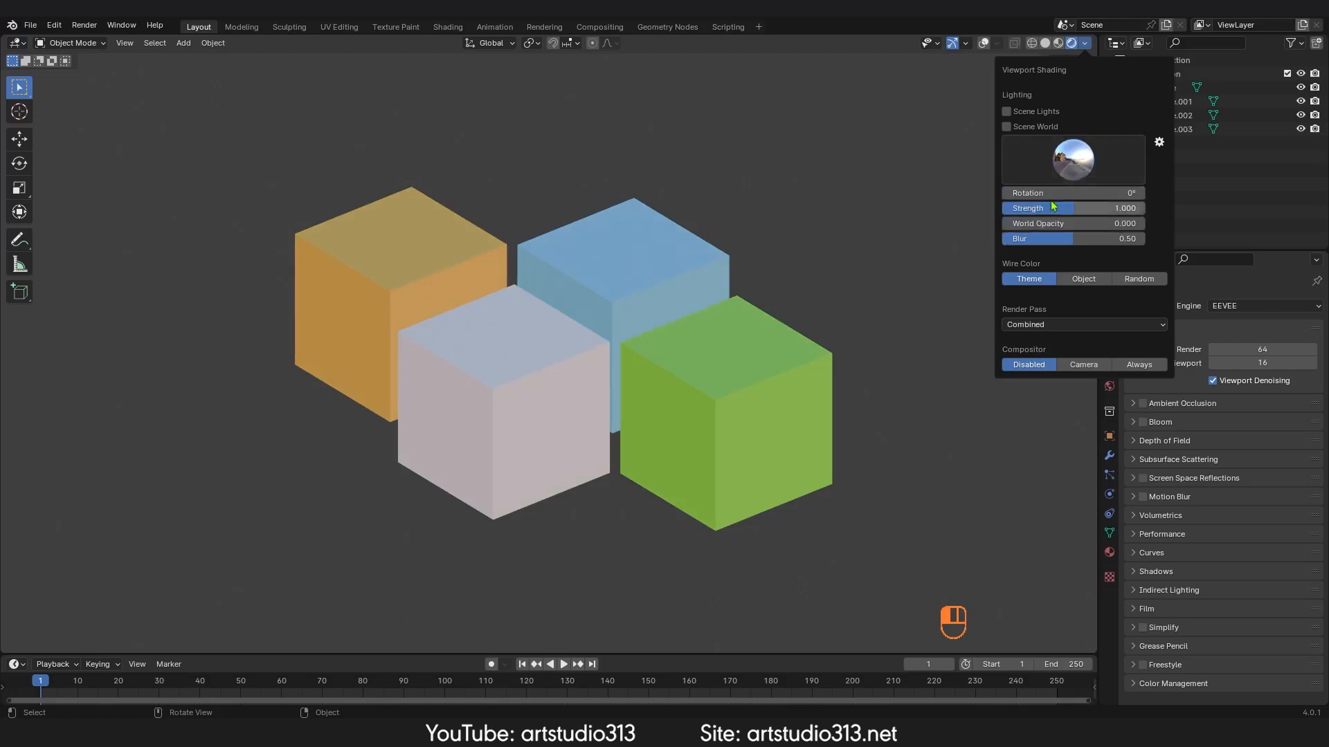
pyautogui.click(1077, 169)
pyautogui.click(1130, 219)
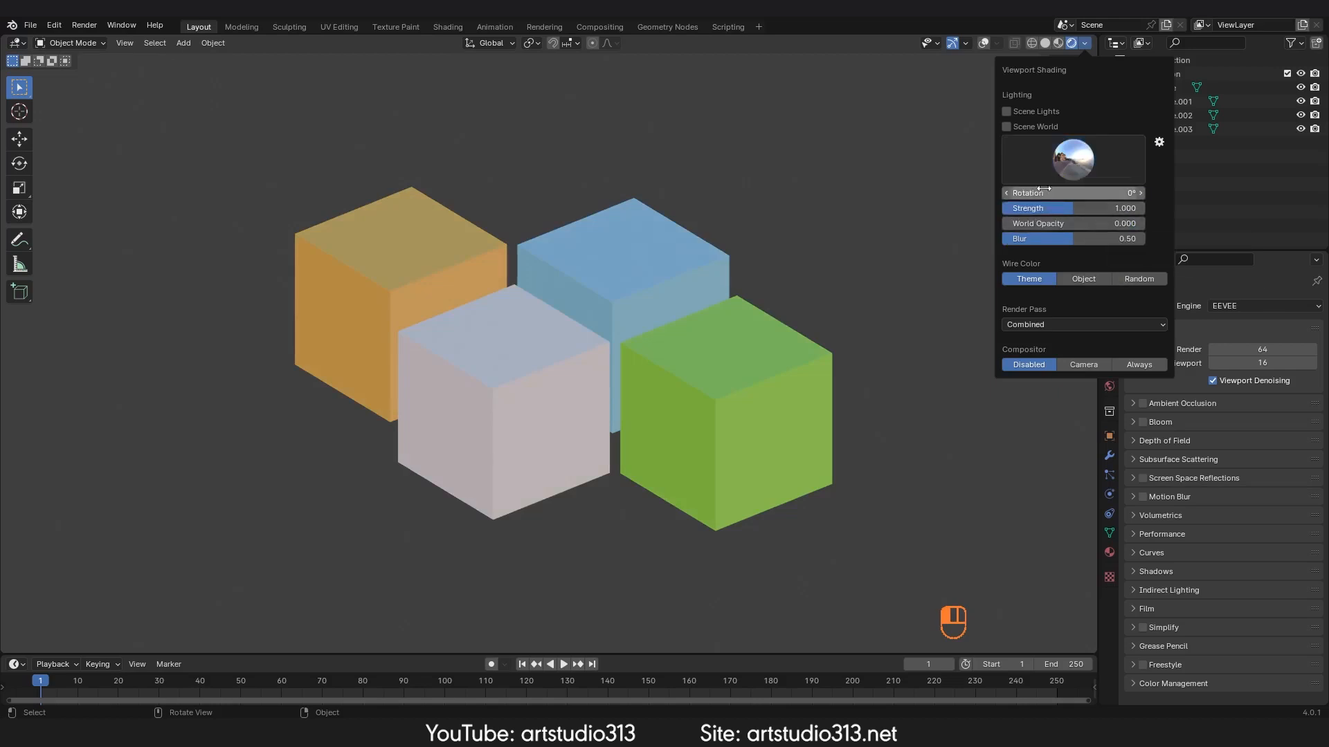
# Step: Set the HDRI rotation to 12.8°, strength to 1.2 and world opacity to 1.0
pyautogui.moveTo(1045, 190); pyautogui.dragTo(1195, 225)
pyautogui.moveTo(581, 272); pyautogui.dragTo(658, 277, button='middle')
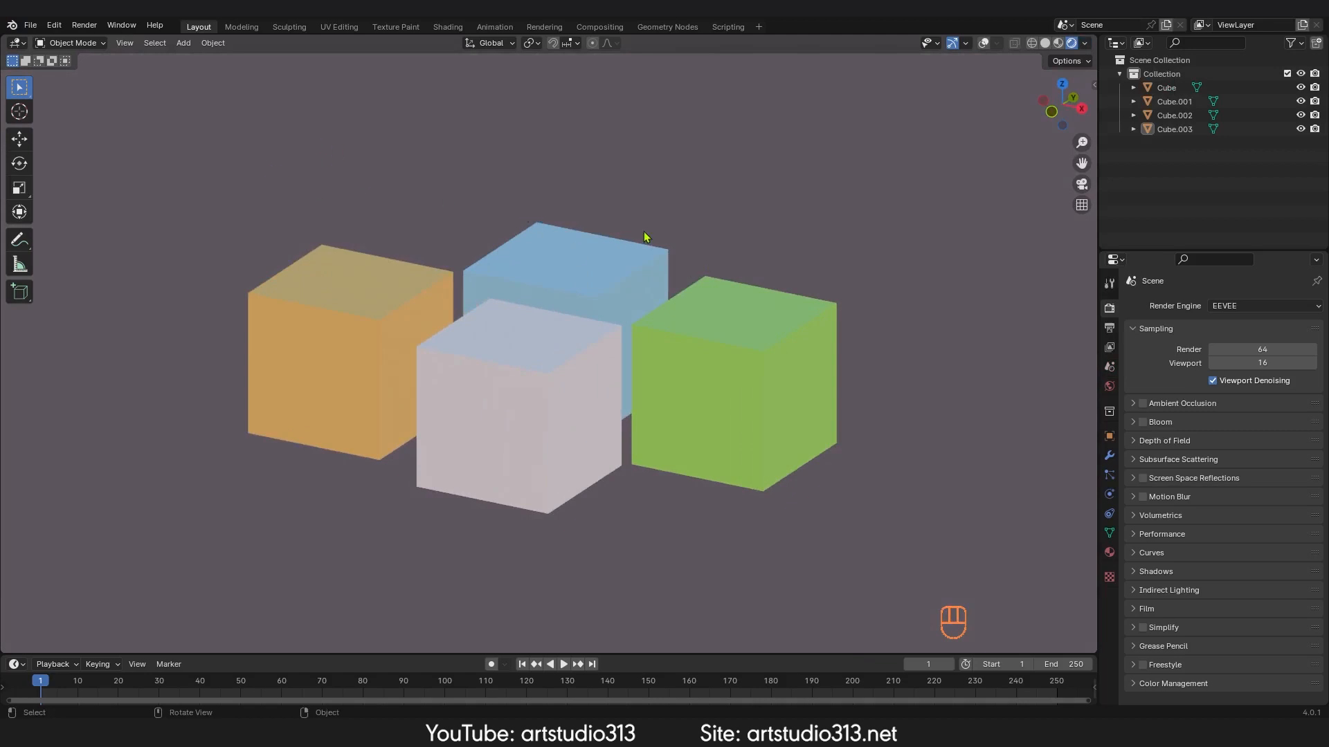
pyautogui.press('KP_5')
pyautogui.moveTo(662, 277)
pyautogui.mouseDown(button='middle')
pyautogui.moveTo(737, 247)
pyautogui.moveTo(1002, 264)
pyautogui.moveTo(653, 278)
pyautogui.moveTo(647, 298)
pyautogui.moveTo(680, 288)
pyautogui.mouseUp(button='middle')
# Step: Lower the HDRI blur to 0.4
pyautogui.click(1084, 43)
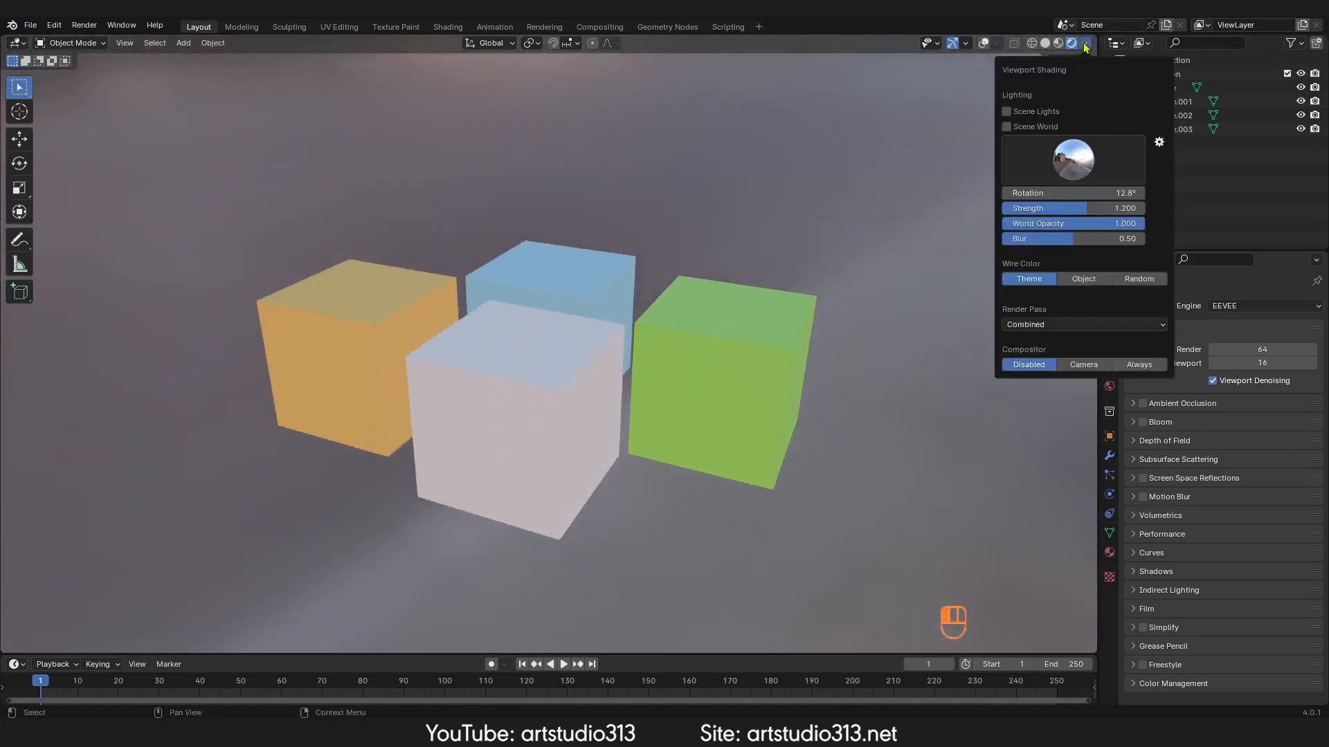
pyautogui.moveTo(1094, 225)
pyautogui.mouseDown()
pyautogui.moveTo(953, 225)
pyautogui.moveTo(1100, 225)
pyautogui.moveTo(1014, 238)
pyautogui.moveTo(1072, 239)
pyautogui.mouseUp()
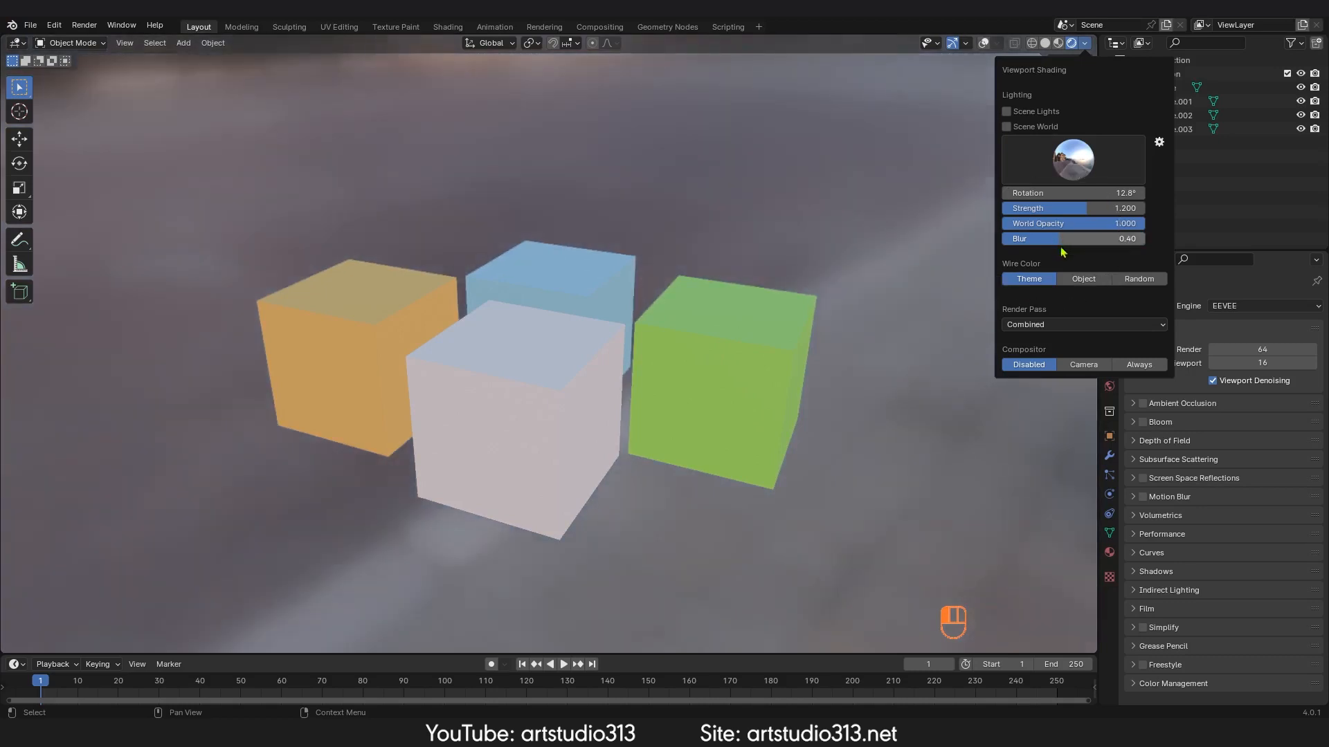
pyautogui.moveTo(735, 300)
pyautogui.keyDown('ctrl'); pyautogui.mouseDown(button='middle')
pyautogui.moveTo(687, 376)
pyautogui.moveTo(668, 340)
pyautogui.mouseUp(button='middle'); pyautogui.keyUp('ctrl')
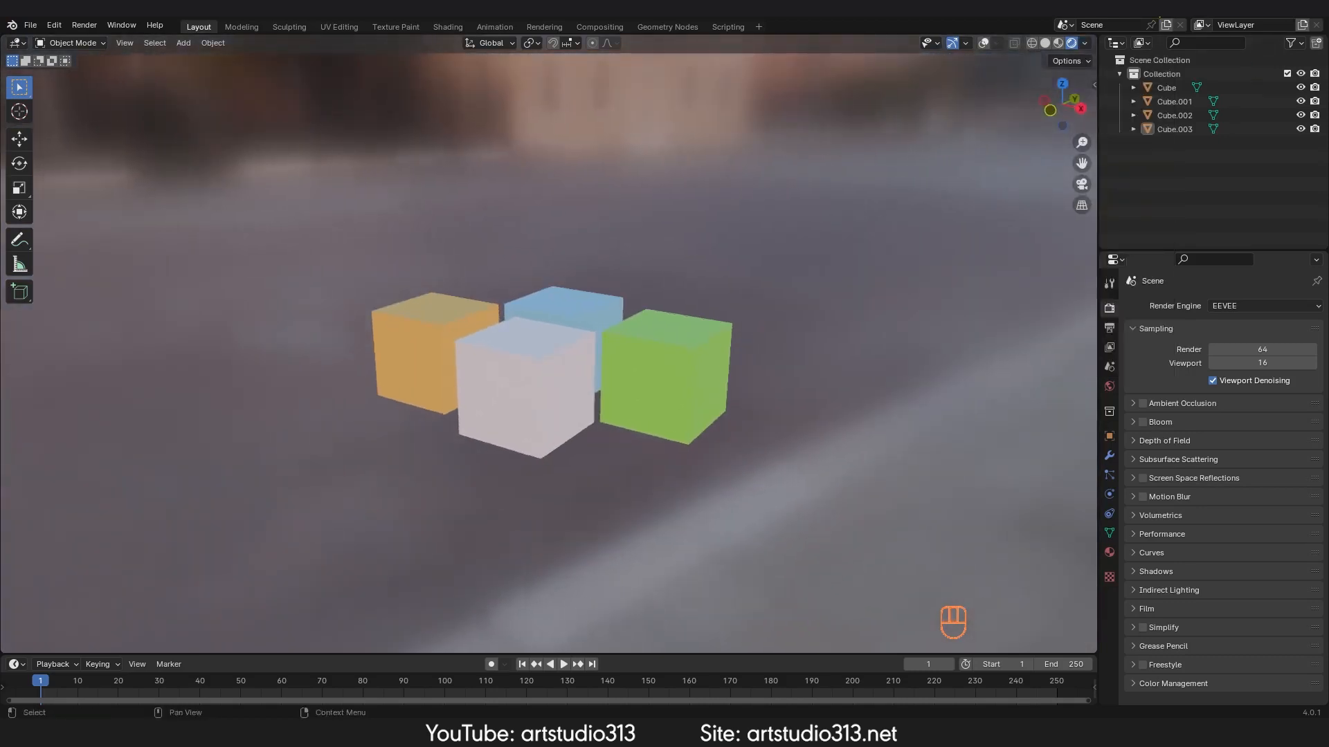
# Step: Switch the studio HDRI to the forest environment
pyautogui.click(1084, 44)
pyautogui.press('z')
pyautogui.click(1085, 43)
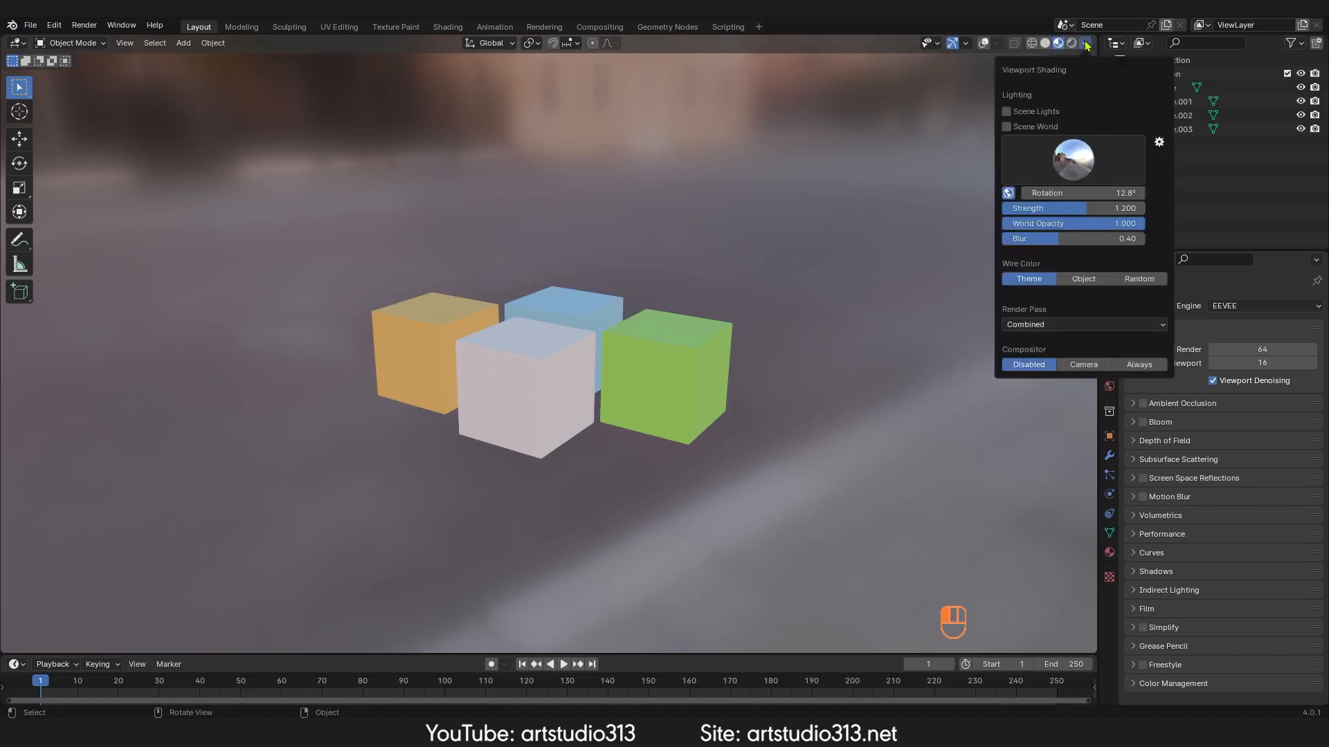
pyautogui.click(1081, 176)
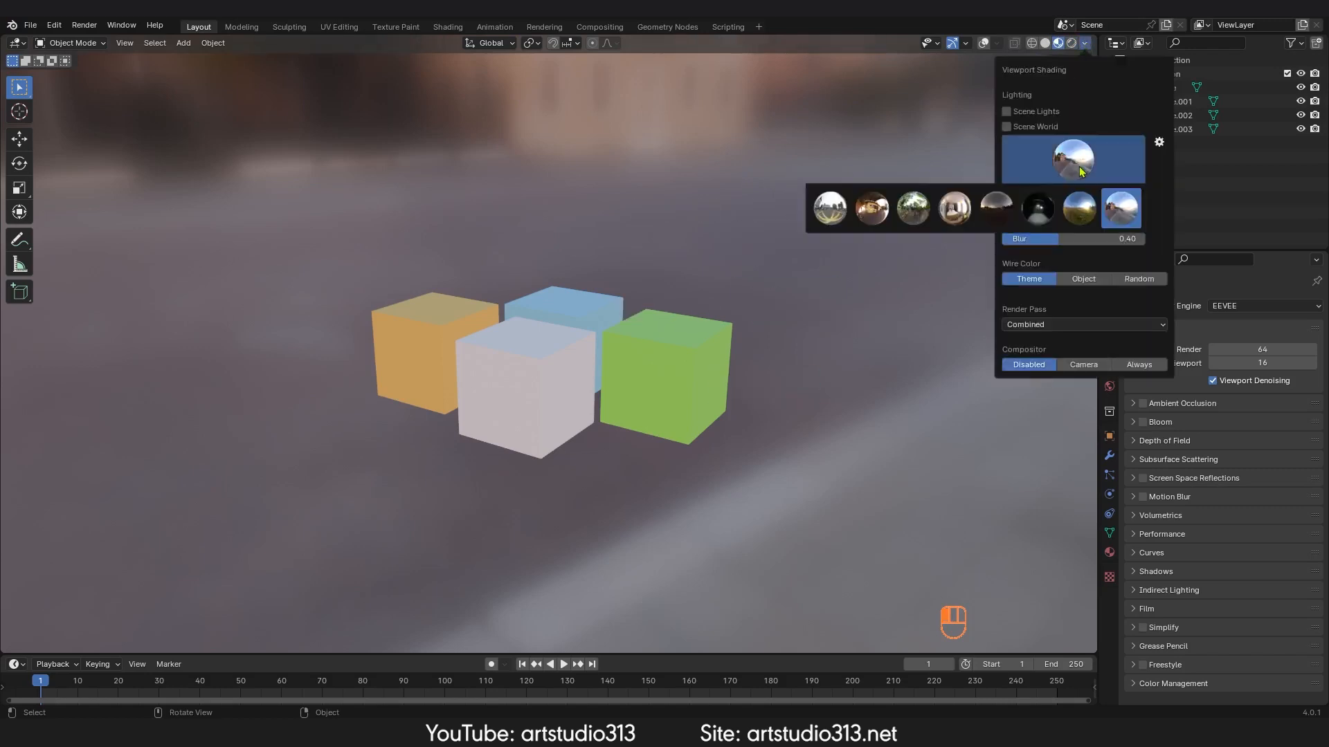
pyautogui.click(908, 219)
pyautogui.moveTo(701, 308); pyautogui.dragTo(682, 350, button='middle')
pyautogui.keyDown('ctrl'); pyautogui.moveTo(682, 350); pyautogui.dragTo(701, 297, button='middle'); pyautogui.keyUp('ctrl')
pyautogui.keyDown('shift'); pyautogui.moveTo(702, 297); pyautogui.dragTo(704, 295, button='middle'); pyautogui.keyUp('shift')
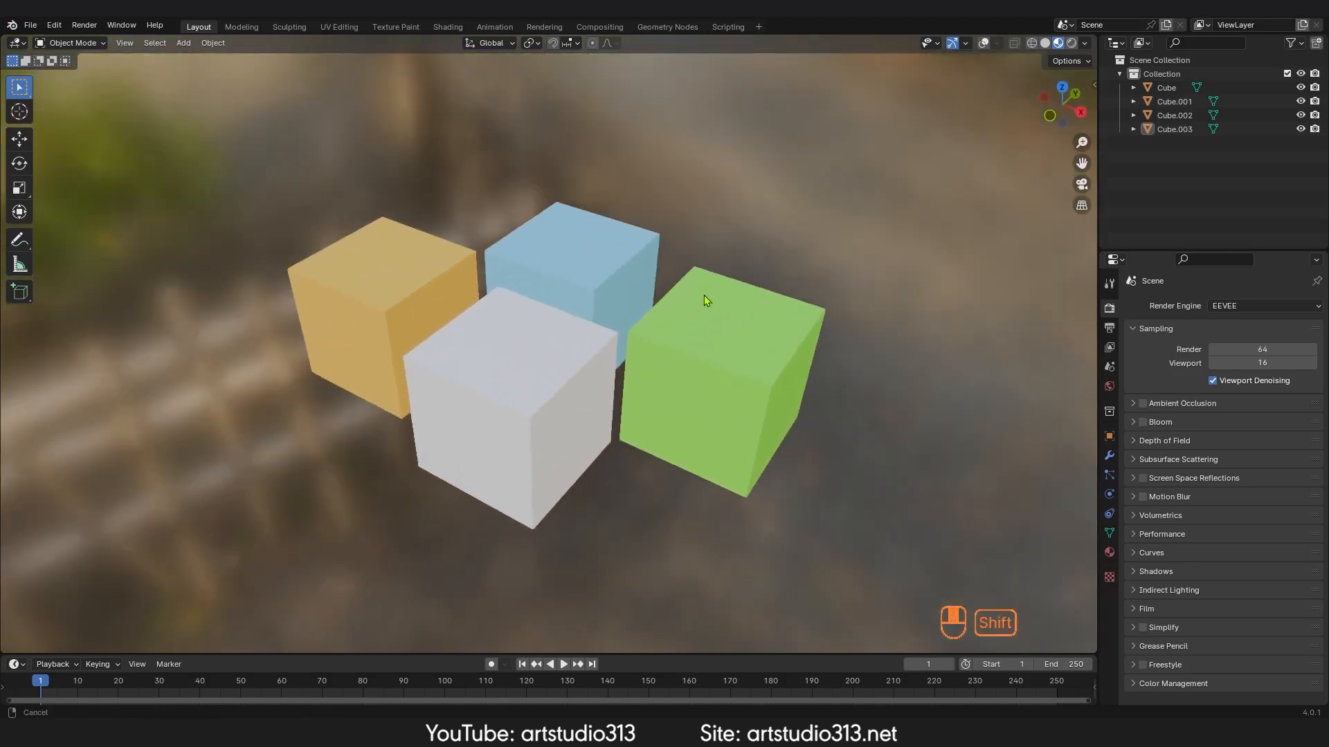
pyautogui.scroll(2, 704, 295)
# Step: Set the world opacity to 0 to hide the HDRI background
pyautogui.click(1084, 44)
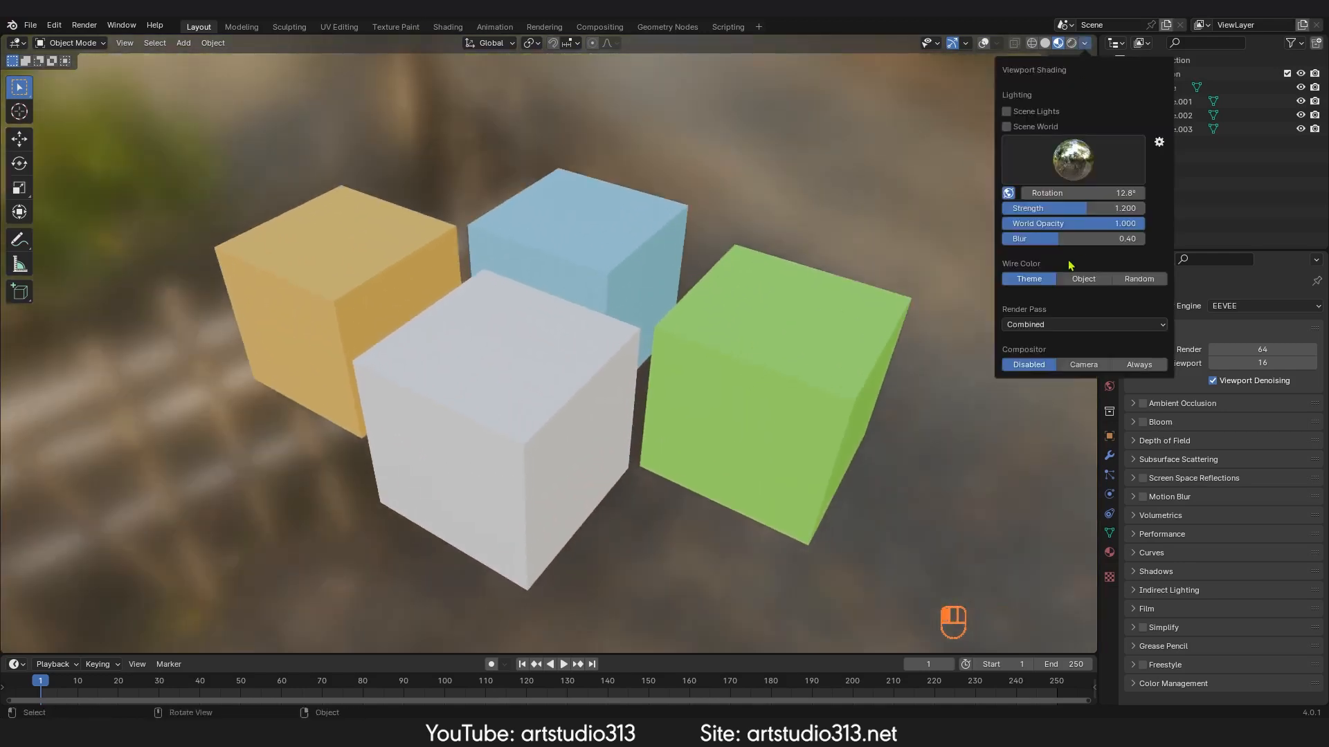
pyautogui.moveTo(1084, 229); pyautogui.dragTo(1003, 228)
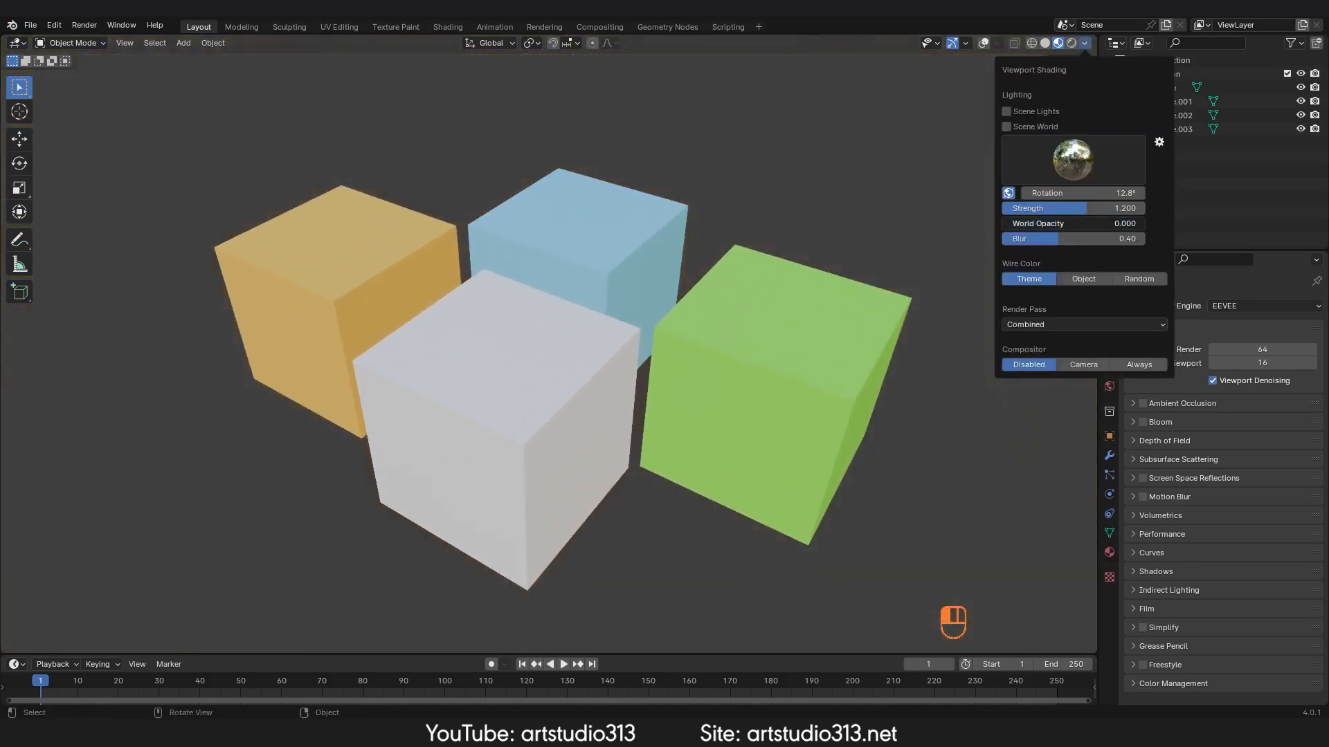
pyautogui.moveTo(645, 275)
pyautogui.keyDown('ctrl'); pyautogui.mouseDown(button='middle')
pyautogui.moveTo(646, 317)
pyautogui.moveTo(671, 277)
pyautogui.mouseUp(button='middle'); pyautogui.keyUp('ctrl')
pyautogui.keyDown('ctrl'); pyautogui.moveTo(672, 281); pyautogui.dragTo(676, 259, button='middle'); pyautogui.keyUp('ctrl')
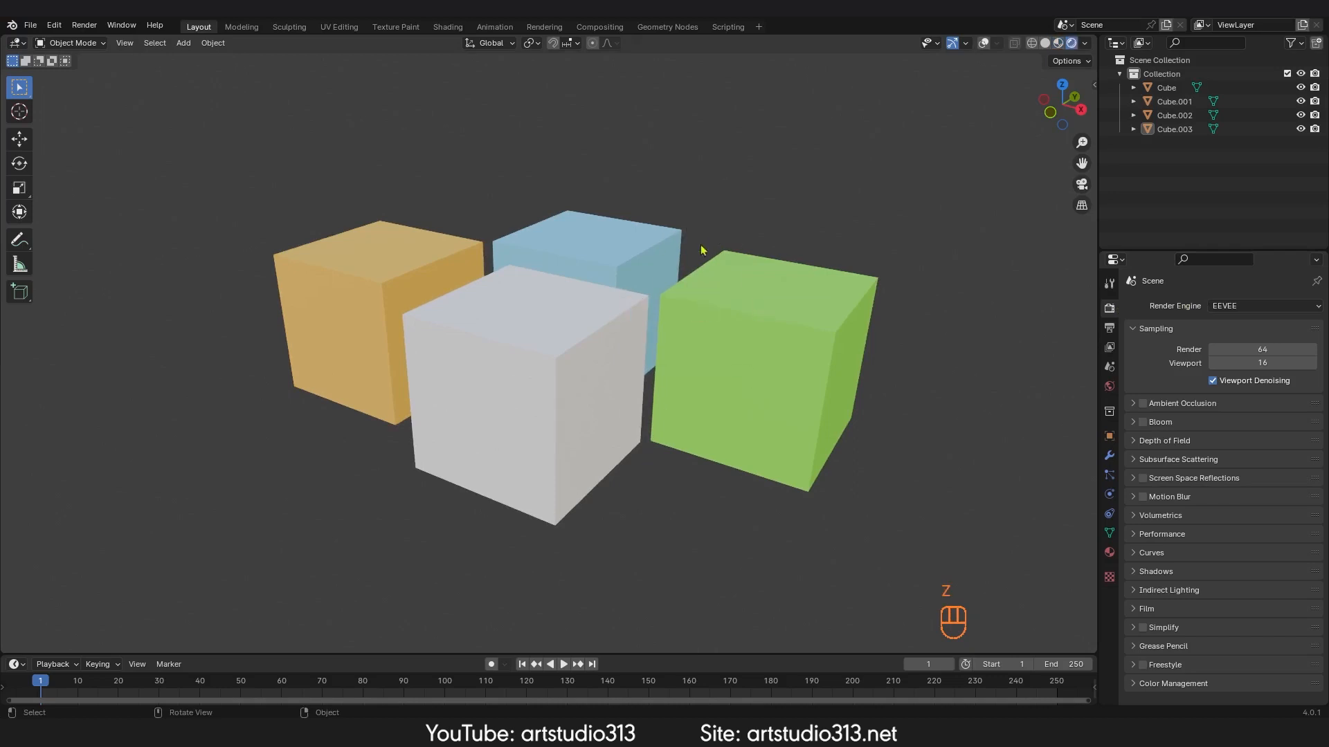
# Step: Enable Ambient Occlusion and Bloom in the EEVEE render properties
pyautogui.press('z')
pyautogui.click(667, 181)
pyautogui.click(1254, 307)
pyautogui.click(1142, 422)
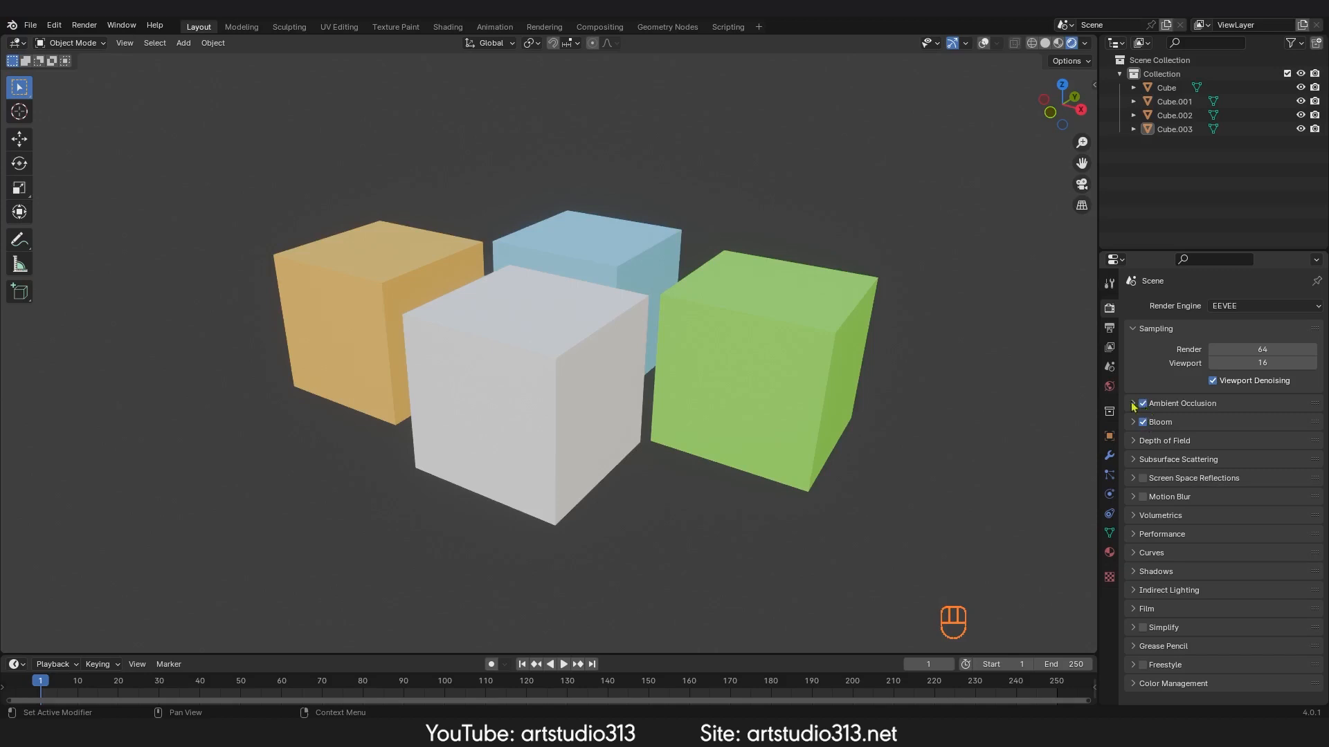
# Step: Show overlays and add a plane in front view, scaling it up well beyond the cubes
pyautogui.keyDown('ctrl'); pyautogui.moveTo(640, 270); pyautogui.dragTo(595, 363, button='middle'); pyautogui.keyUp('ctrl')
pyautogui.moveTo(595, 363); pyautogui.dragTo(619, 271, button='middle')
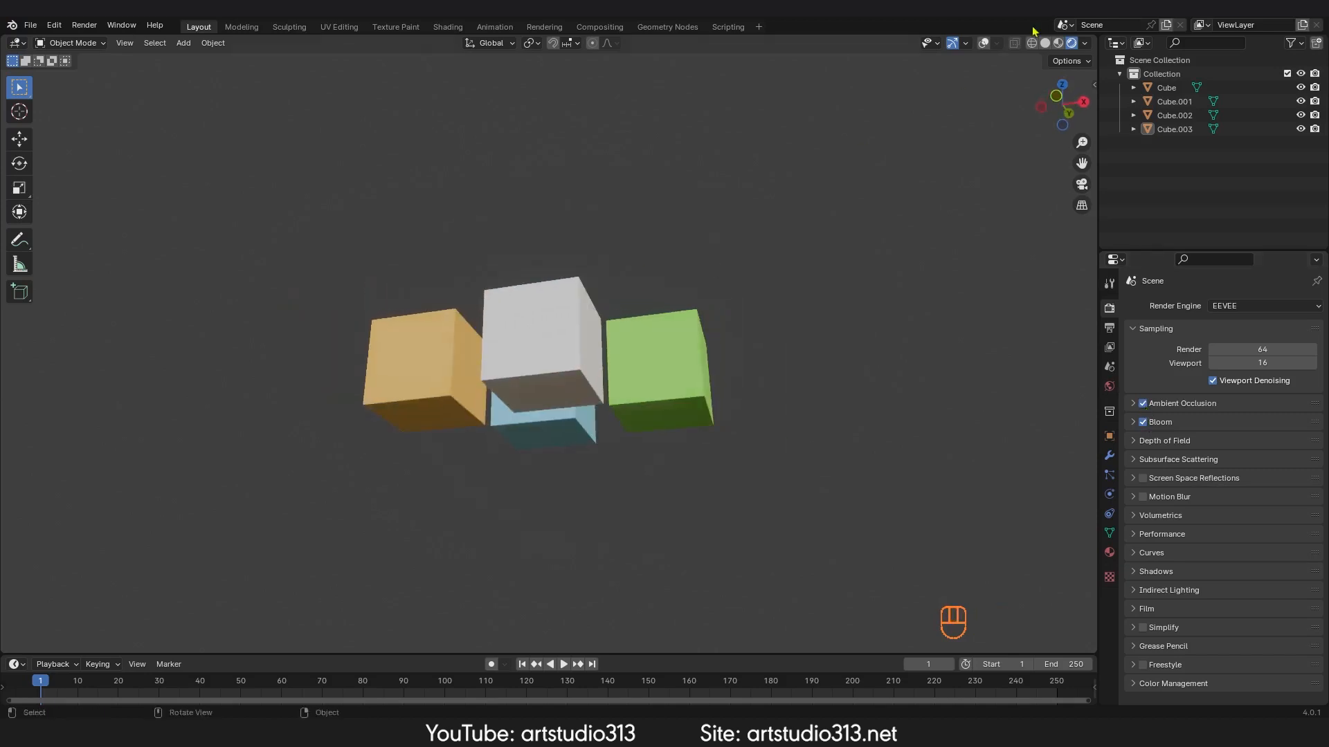
pyautogui.click(983, 44)
pyautogui.moveTo(609, 374); pyautogui.dragTo(648, 343, button='middle')
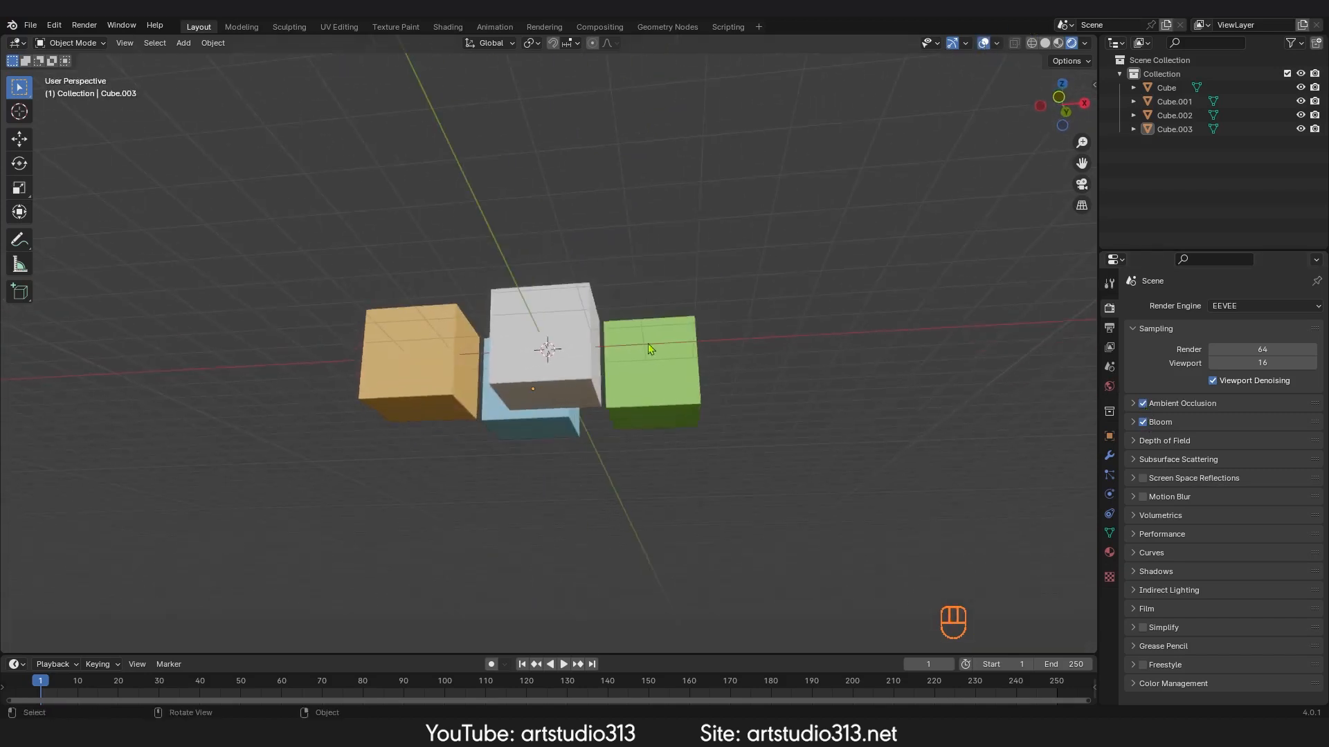
pyautogui.press('KP_1')
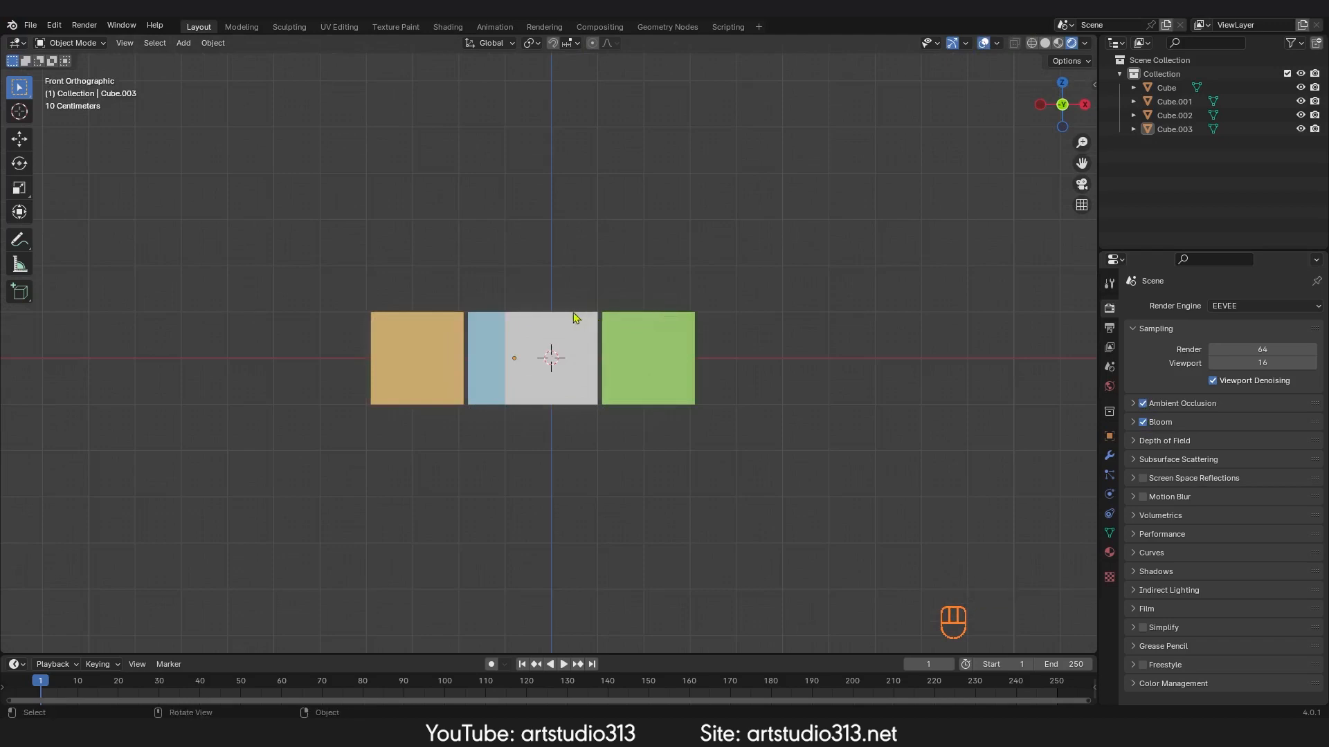
pyautogui.hotkey('shift', 'a')
pyautogui.click(623, 313)
pyautogui.press('s')
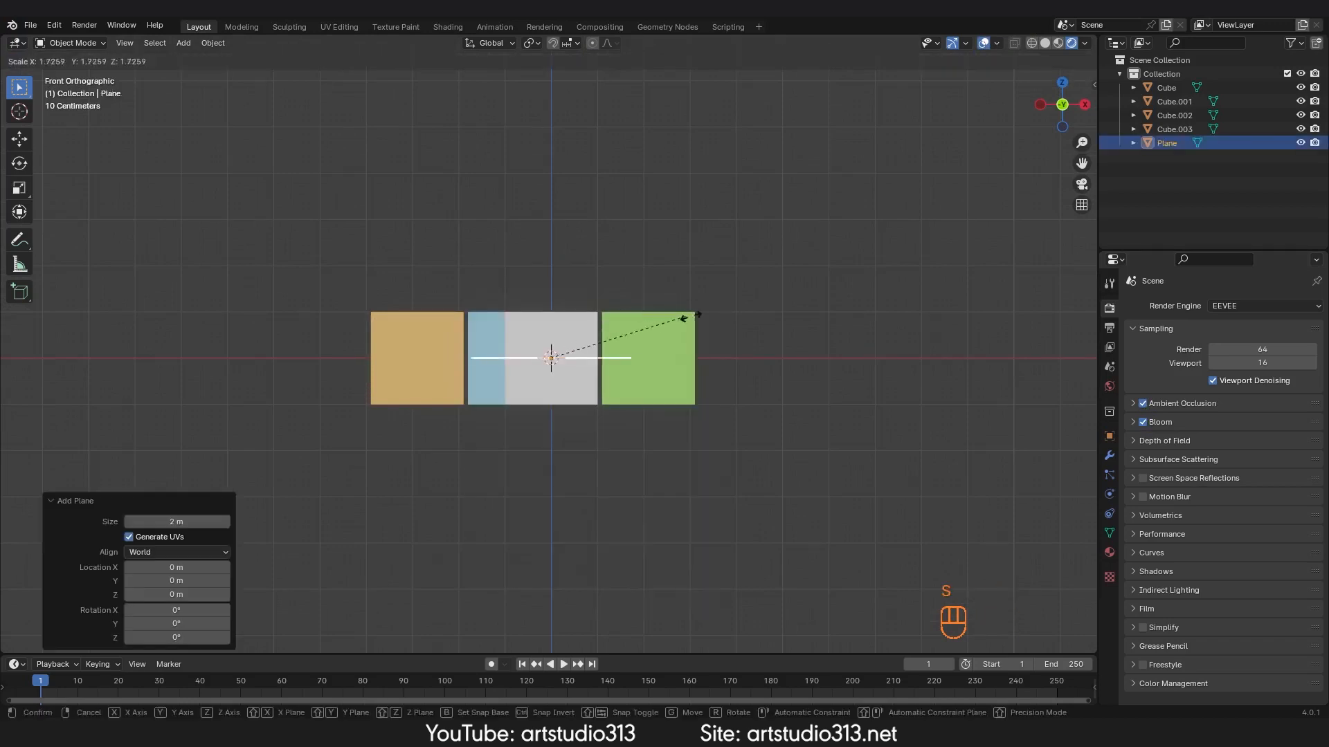
pyautogui.click(103, 304)
# Step: Move the plane down about 1 m along Z beneath the cubes and hide overlays
pyautogui.moveTo(374, 325); pyautogui.dragTo(636, 383, button='middle')
pyautogui.press('KP_1')
pyautogui.press('g')
pyautogui.press('z')
pyautogui.click(647, 388)
pyautogui.keyDown('ctrl'); pyautogui.moveTo(635, 383); pyautogui.dragTo(620, 346, button='middle'); pyautogui.keyUp('ctrl')
pyautogui.click(983, 43)
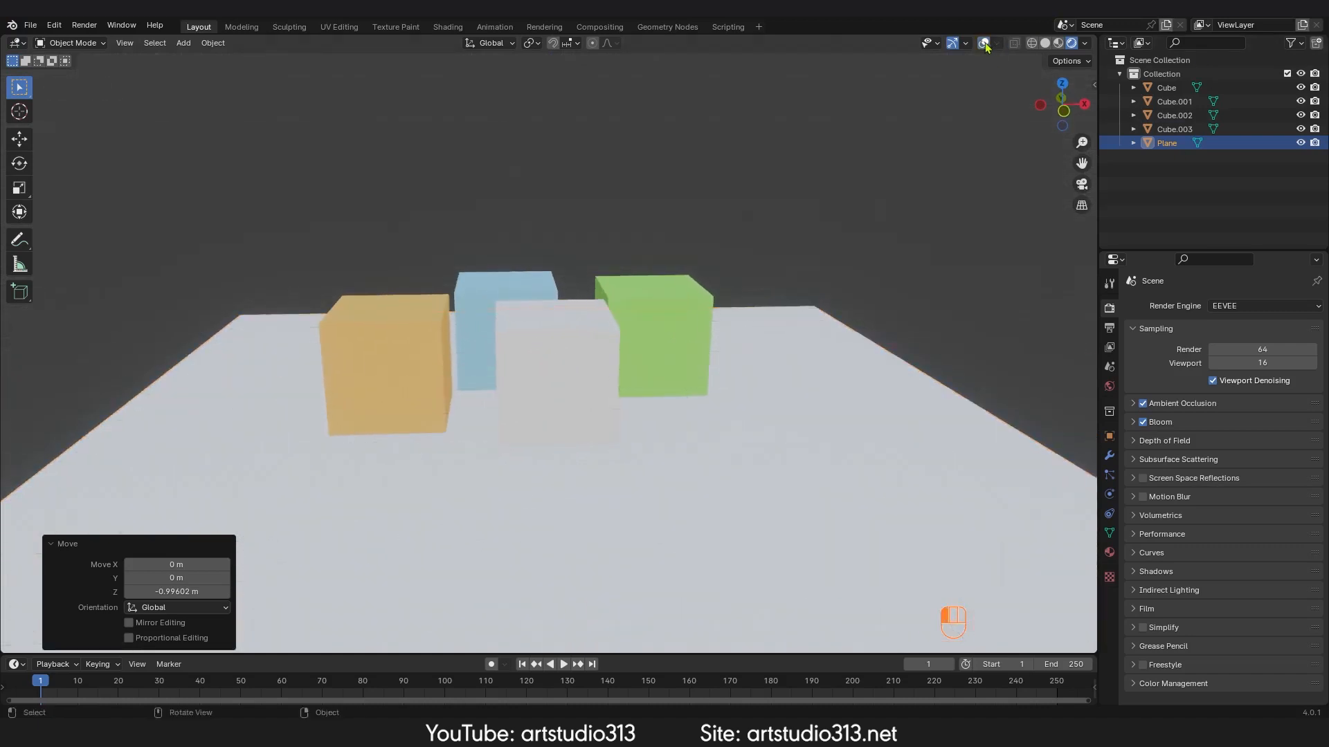
# Step: Expand the Ambient Occlusion settings and toggle the effect off and on to compare
pyautogui.scroll(5, 601, 329)
pyautogui.click(1136, 406)
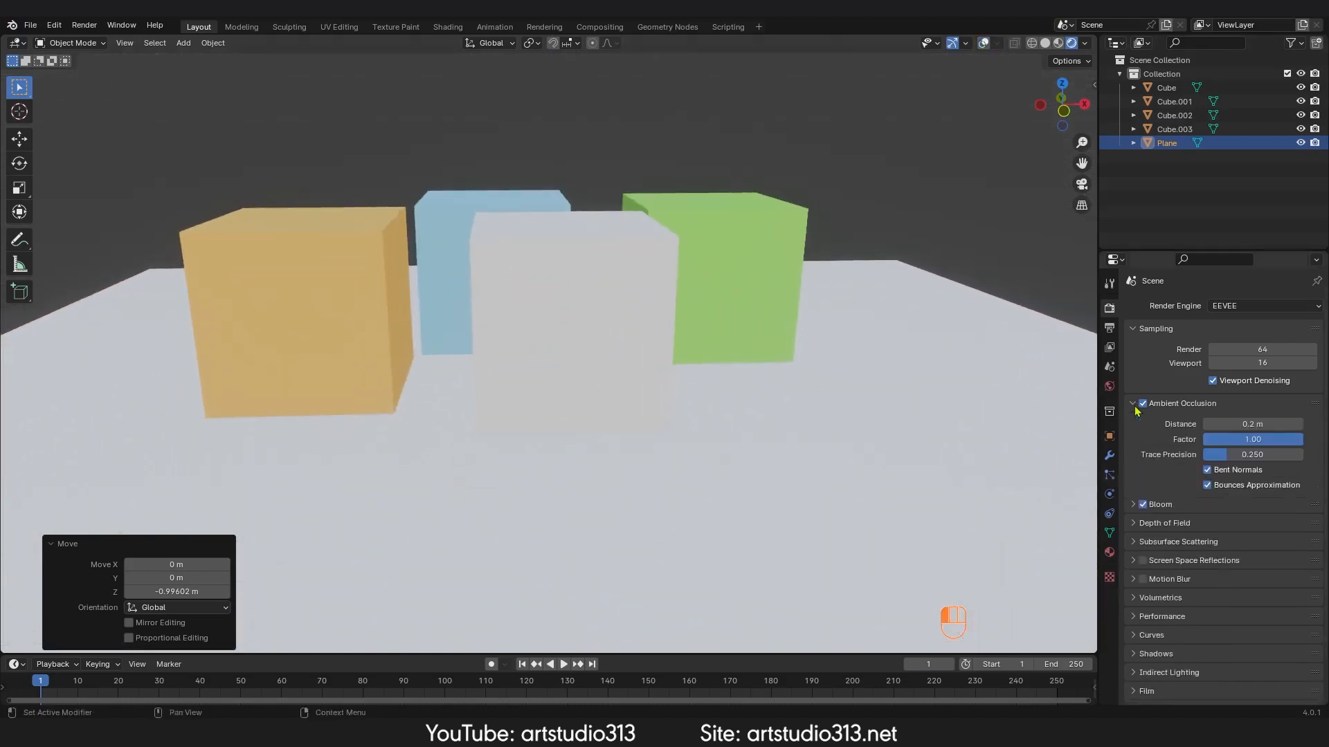
pyautogui.keyDown('ctrl'); pyautogui.moveTo(585, 478); pyautogui.dragTo(637, 326, button='middle'); pyautogui.keyUp('ctrl')
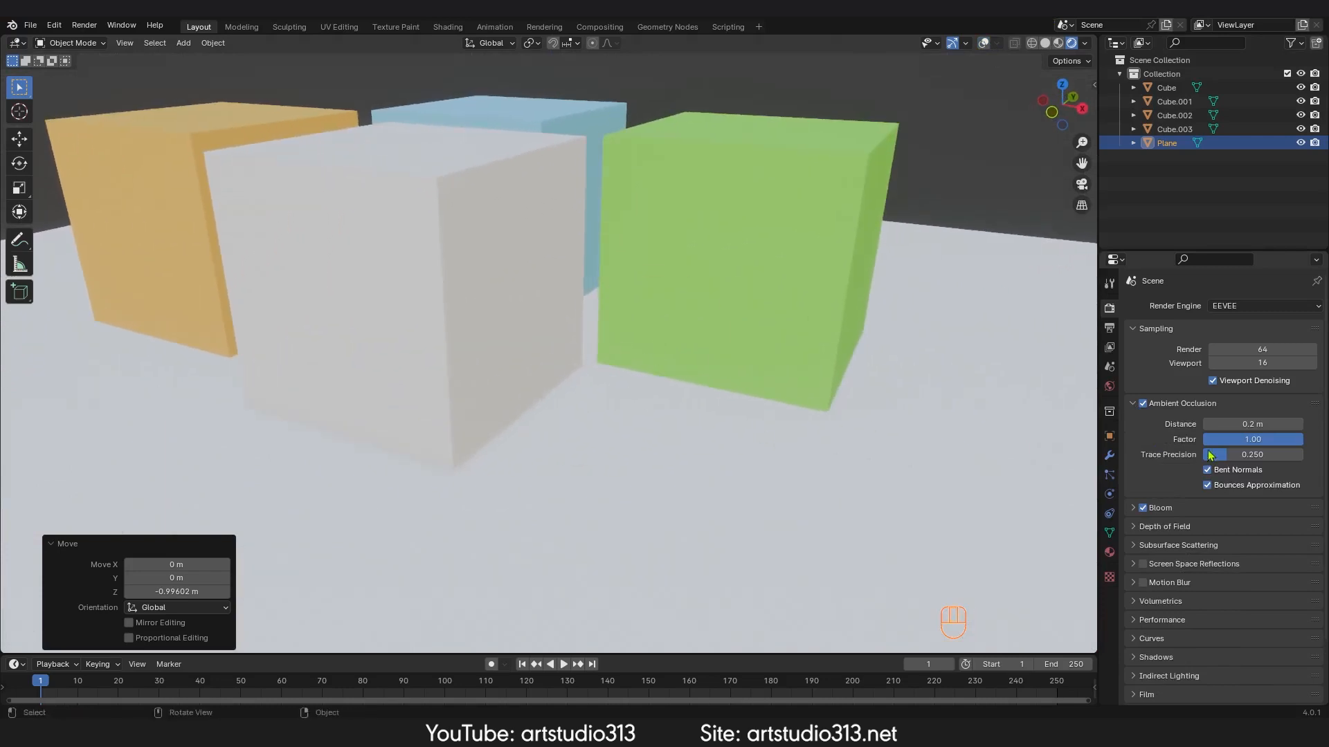
pyautogui.click(1142, 404)
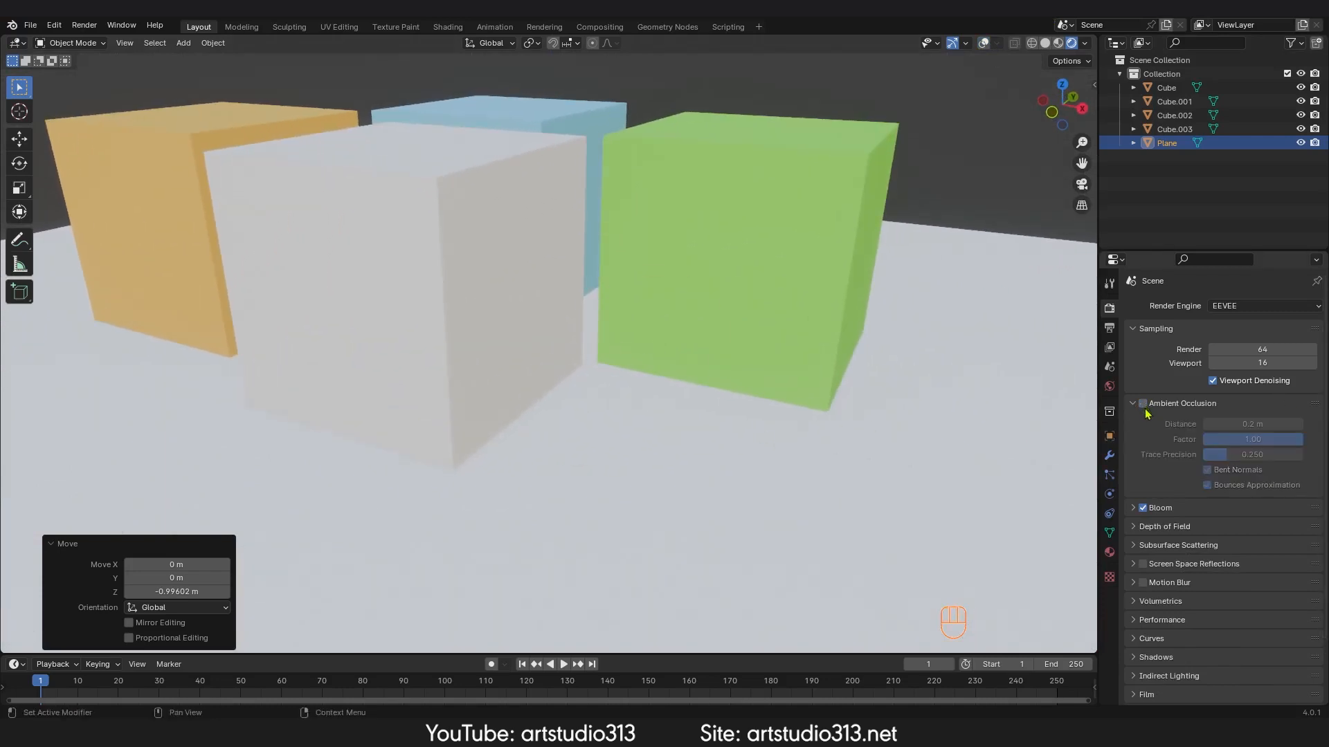
pyautogui.click(1144, 404)
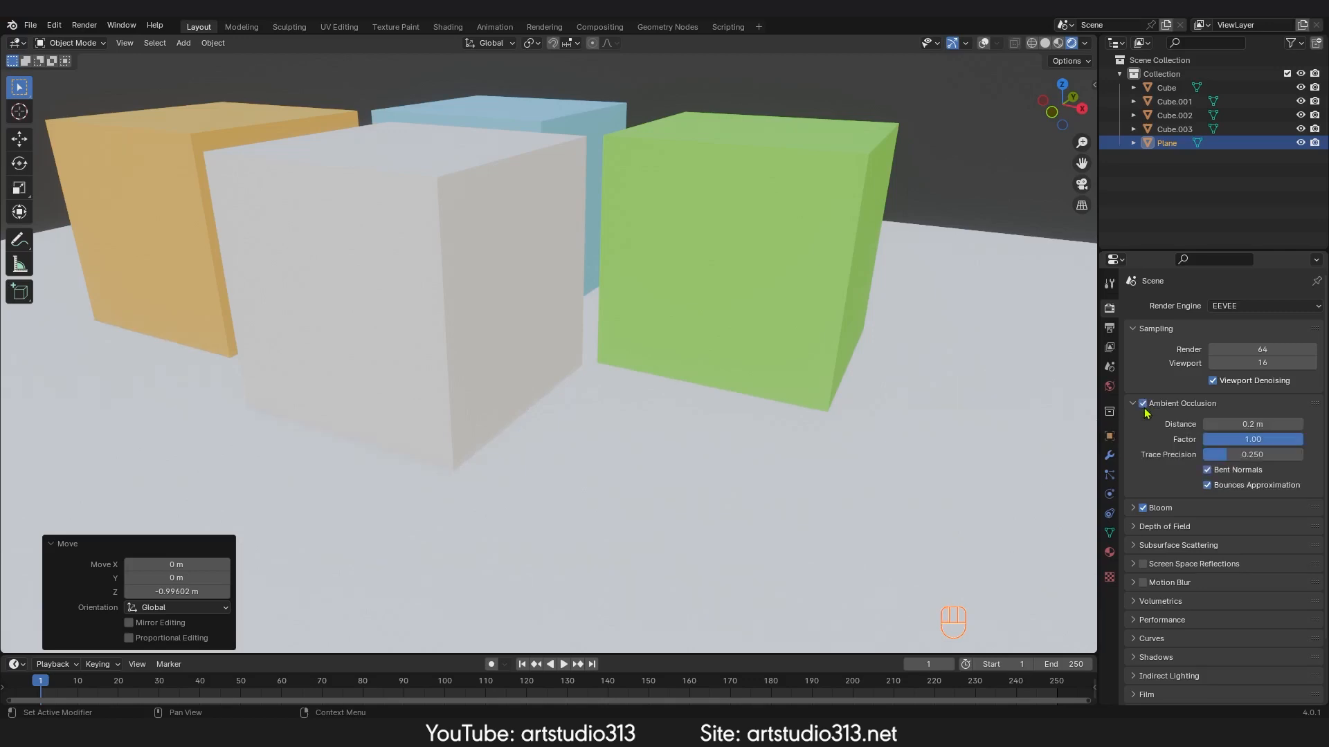
# Step: Switch the studio HDRI to a different lighting environment
pyautogui.keyDown('ctrl'); pyautogui.moveTo(517, 425); pyautogui.dragTo(553, 385, button='middle'); pyautogui.keyUp('ctrl')
pyautogui.keyDown('ctrl'); pyautogui.moveTo(407, 513); pyautogui.dragTo(540, 422, button='middle'); pyautogui.keyUp('ctrl')
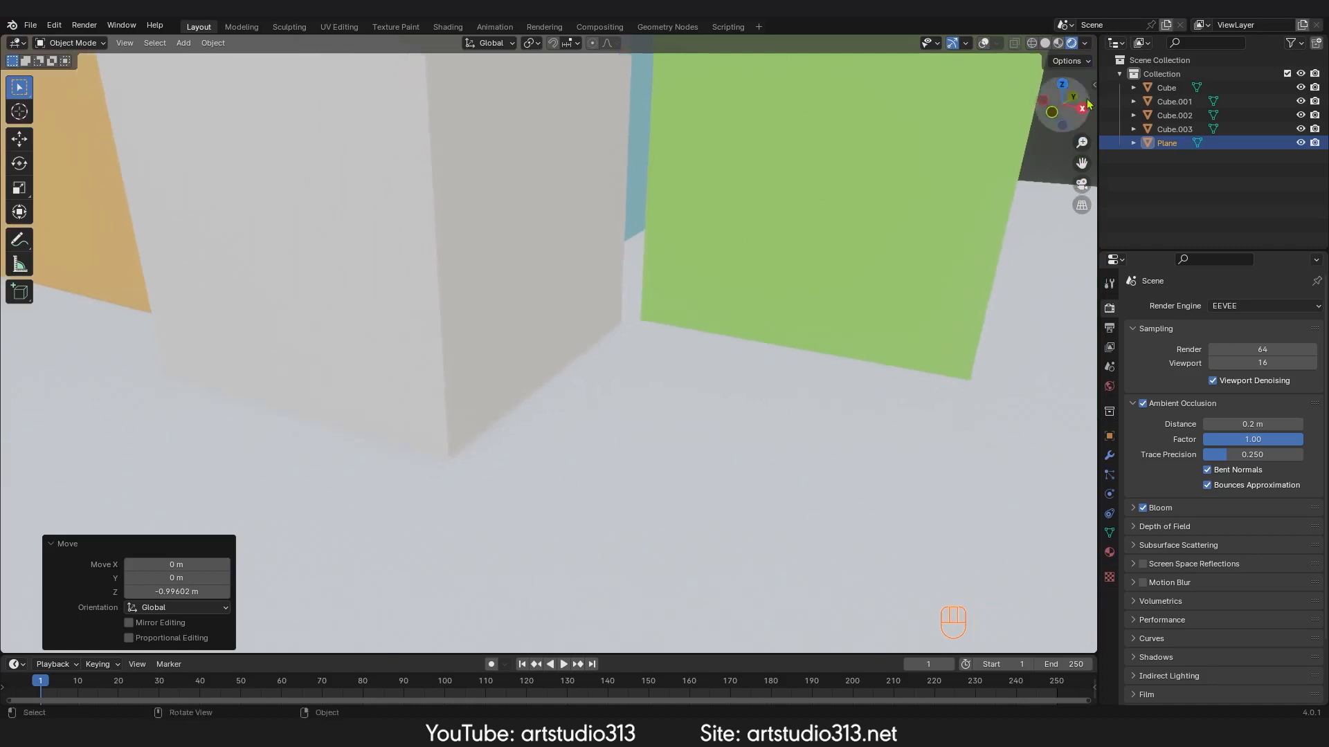
pyautogui.click(1084, 43)
pyautogui.click(1078, 179)
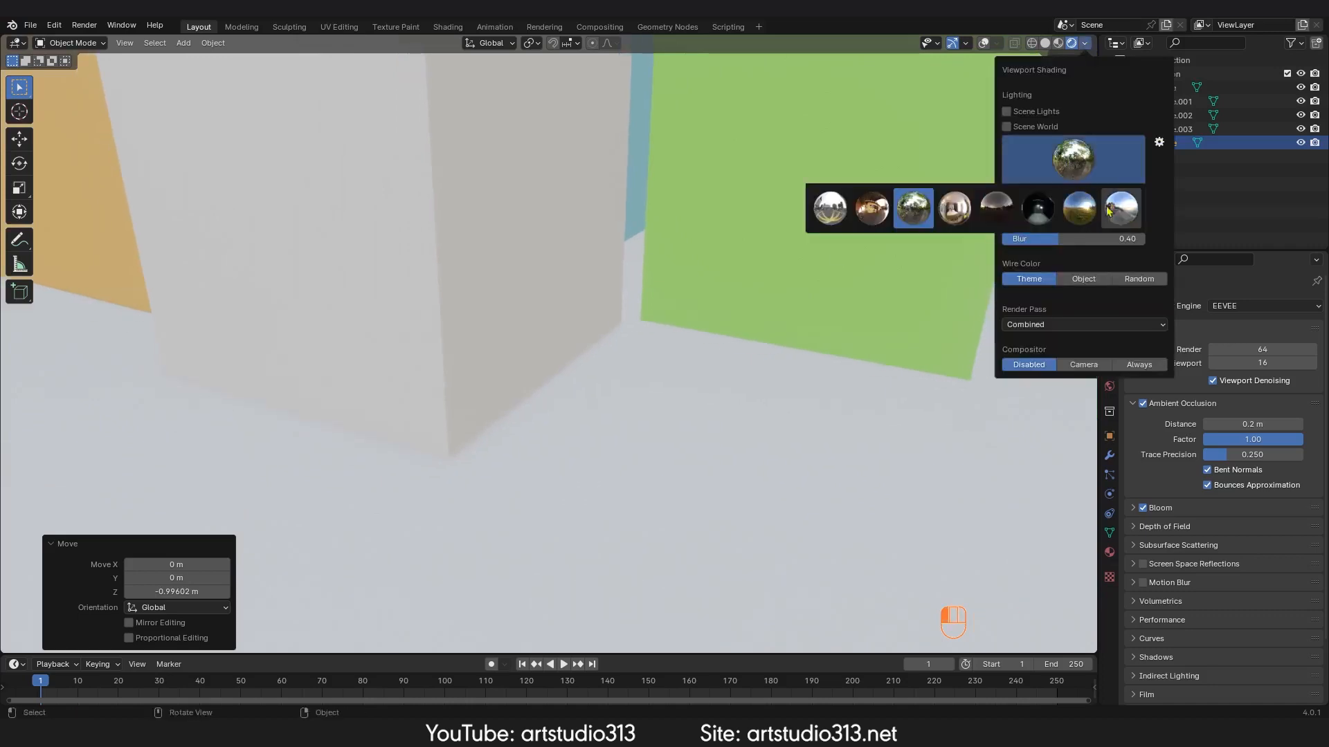
pyautogui.click(1042, 214)
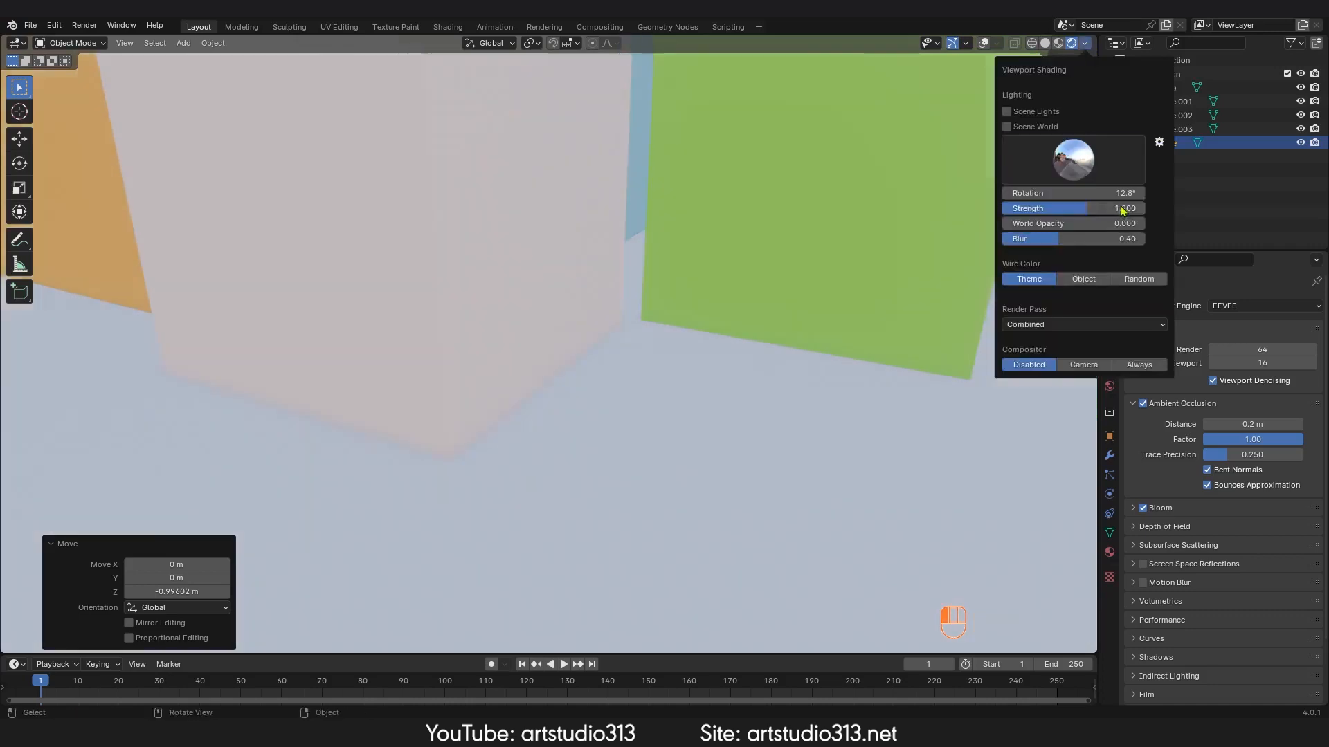
# Step: Set the ambient occlusion distance to 1 m and trace precision to 0.3
pyautogui.moveTo(702, 335)
pyautogui.mouseDown(button='middle')
pyautogui.moveTo(668, 378)
pyautogui.moveTo(608, 412)
pyautogui.moveTo(466, 362)
pyautogui.moveTo(459, 376)
pyautogui.moveTo(589, 344)
pyautogui.mouseUp(button='middle')
pyautogui.scroll(-1, 554, 365)
pyautogui.keyDown('shift'); pyautogui.moveTo(516, 392); pyautogui.dragTo(583, 351, button='middle'); pyautogui.keyUp('shift')
pyautogui.scroll(1, 584, 353)
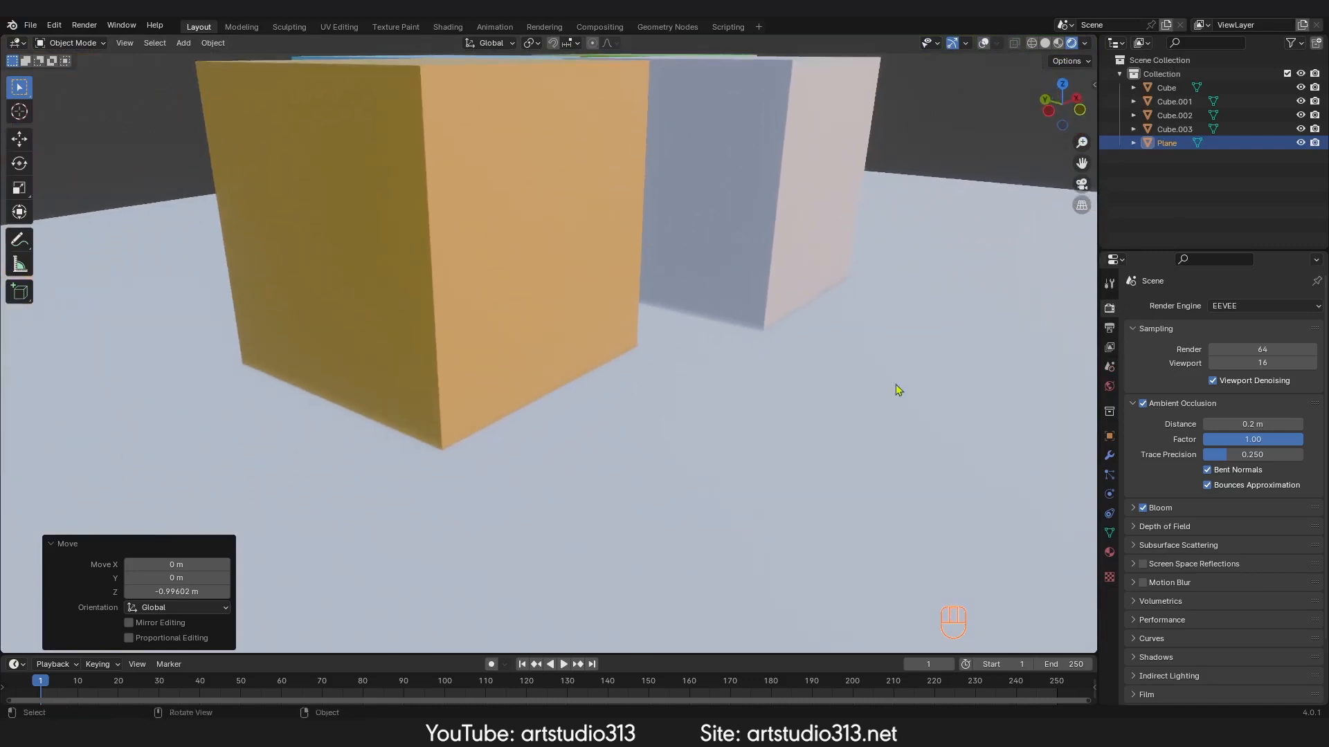
pyautogui.moveTo(1224, 424)
pyautogui.mouseDown()
pyautogui.moveTo(1287, 425)
pyautogui.moveTo(1204, 438)
pyautogui.moveTo(1301, 438)
pyautogui.moveTo(1287, 455)
pyautogui.moveTo(1238, 454)
pyautogui.moveTo(1303, 455)
pyautogui.moveTo(1241, 455)
pyautogui.mouseUp()
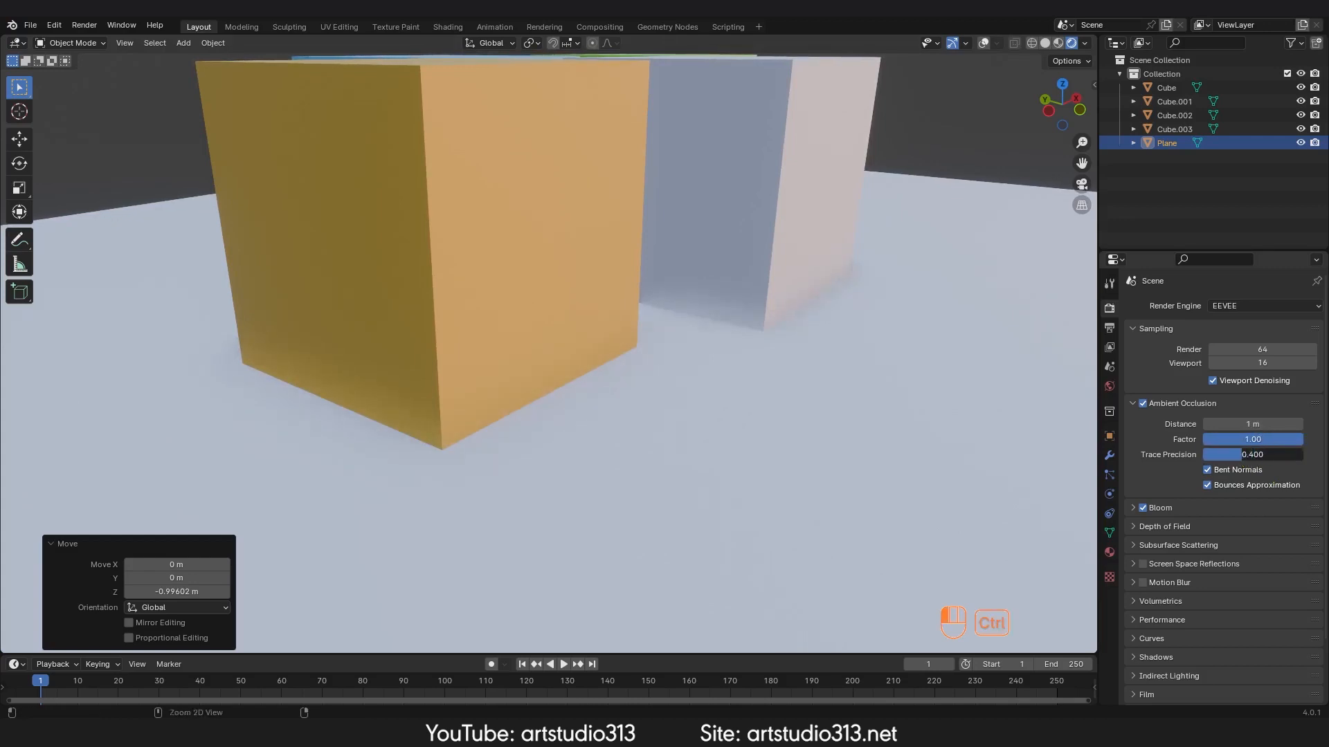
pyautogui.keyDown('ctrl'); pyautogui.moveTo(650, 333); pyautogui.dragTo(643, 371, button='middle'); pyautogui.keyUp('ctrl')
pyautogui.moveTo(643, 370); pyautogui.dragTo(550, 397, button='middle')
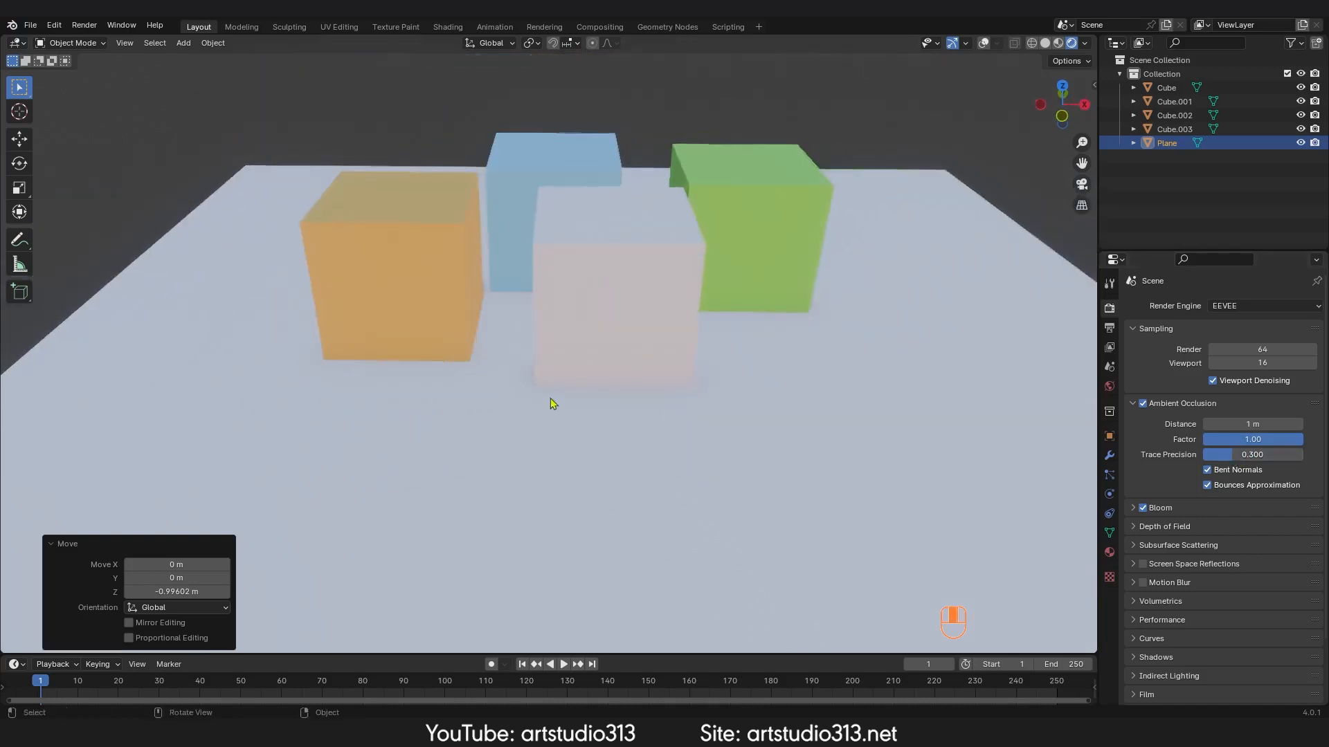
# Step: Toggle Ambient Occlusion off and on to compare the contact shadows around the cubes
pyautogui.moveTo(699, 410); pyautogui.dragTo(594, 377, button='middle')
pyautogui.keyDown('ctrl'); pyautogui.moveTo(720, 387); pyautogui.dragTo(619, 391, button='middle'); pyautogui.keyUp('ctrl')
pyautogui.keyDown('ctrl'); pyautogui.moveTo(553, 433); pyautogui.dragTo(562, 361, button='middle'); pyautogui.keyUp('ctrl')
pyautogui.moveTo(562, 371); pyautogui.dragTo(713, 350, button='middle')
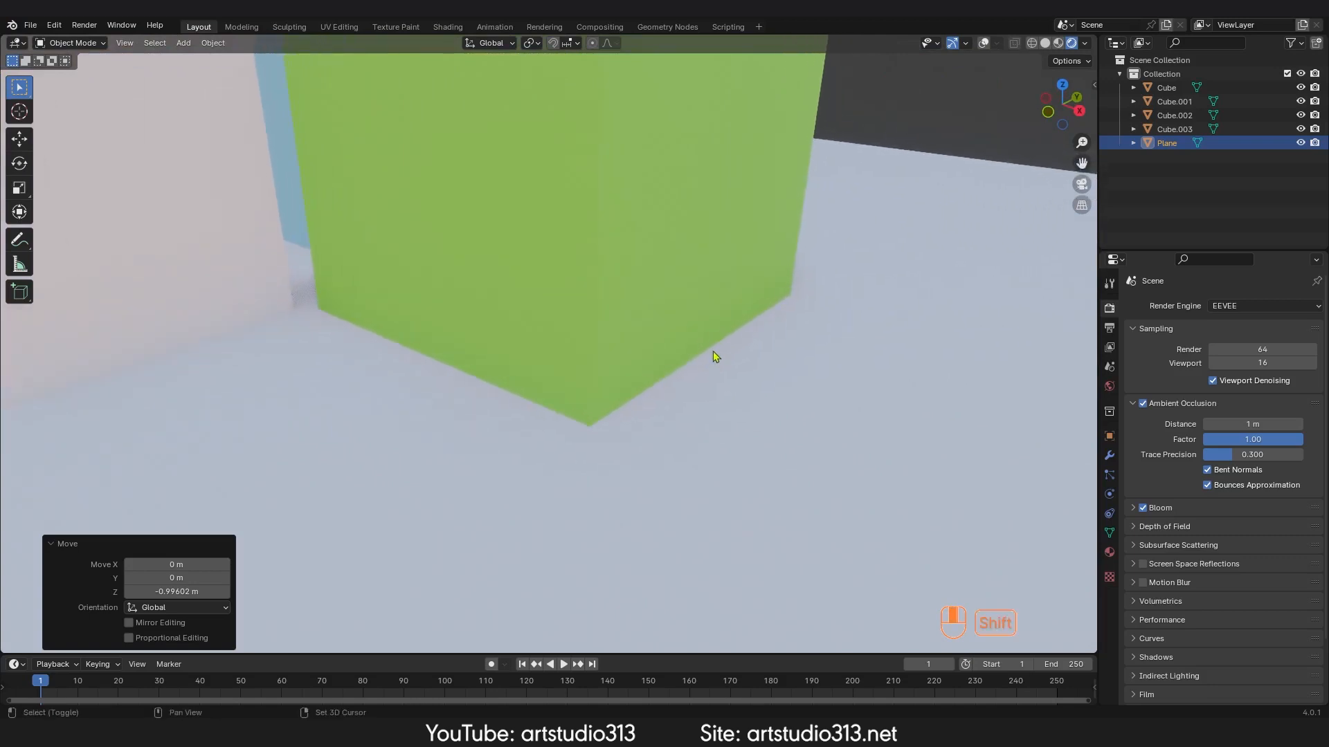
pyautogui.click(1142, 404)
pyautogui.click(1142, 403)
pyautogui.click(1142, 403)
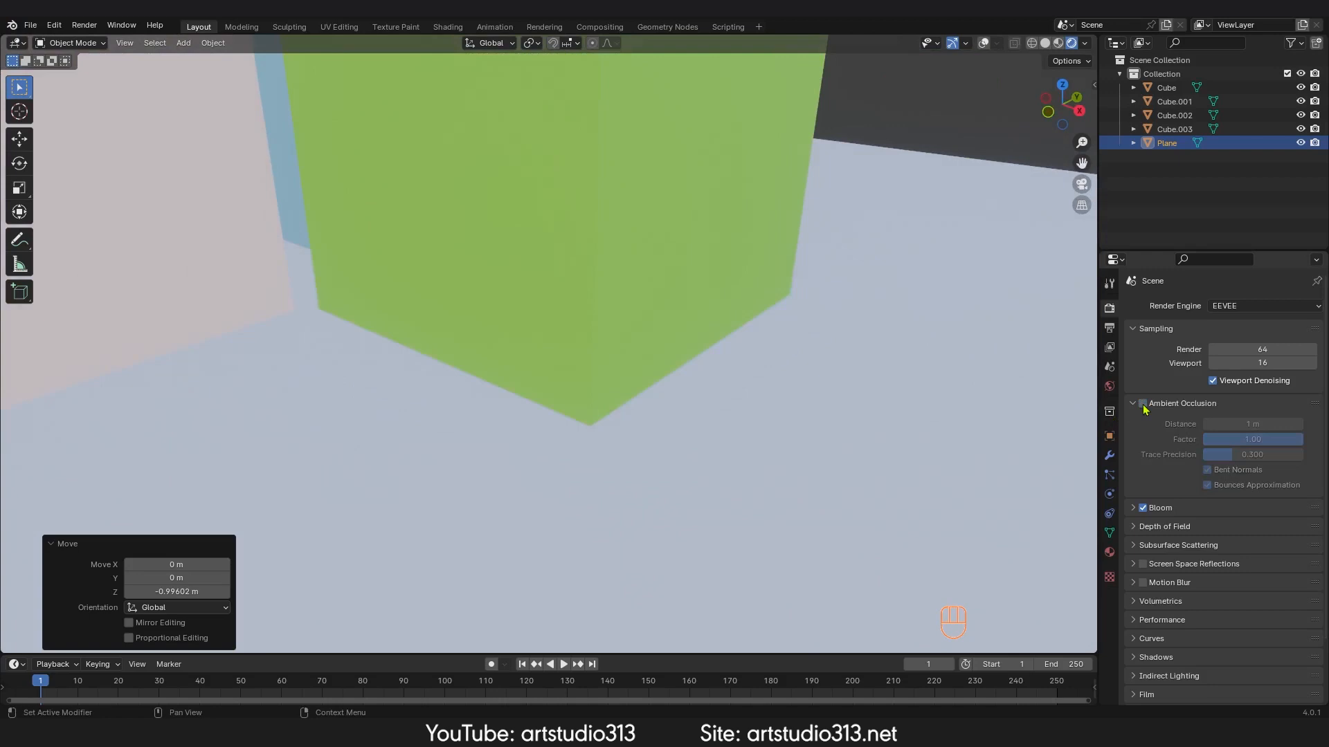
pyautogui.click(1143, 403)
pyautogui.keyDown('ctrl'); pyautogui.moveTo(603, 309); pyautogui.dragTo(628, 402, button='middle'); pyautogui.keyUp('ctrl')
pyautogui.moveTo(616, 496); pyautogui.dragTo(626, 408, button='middle')
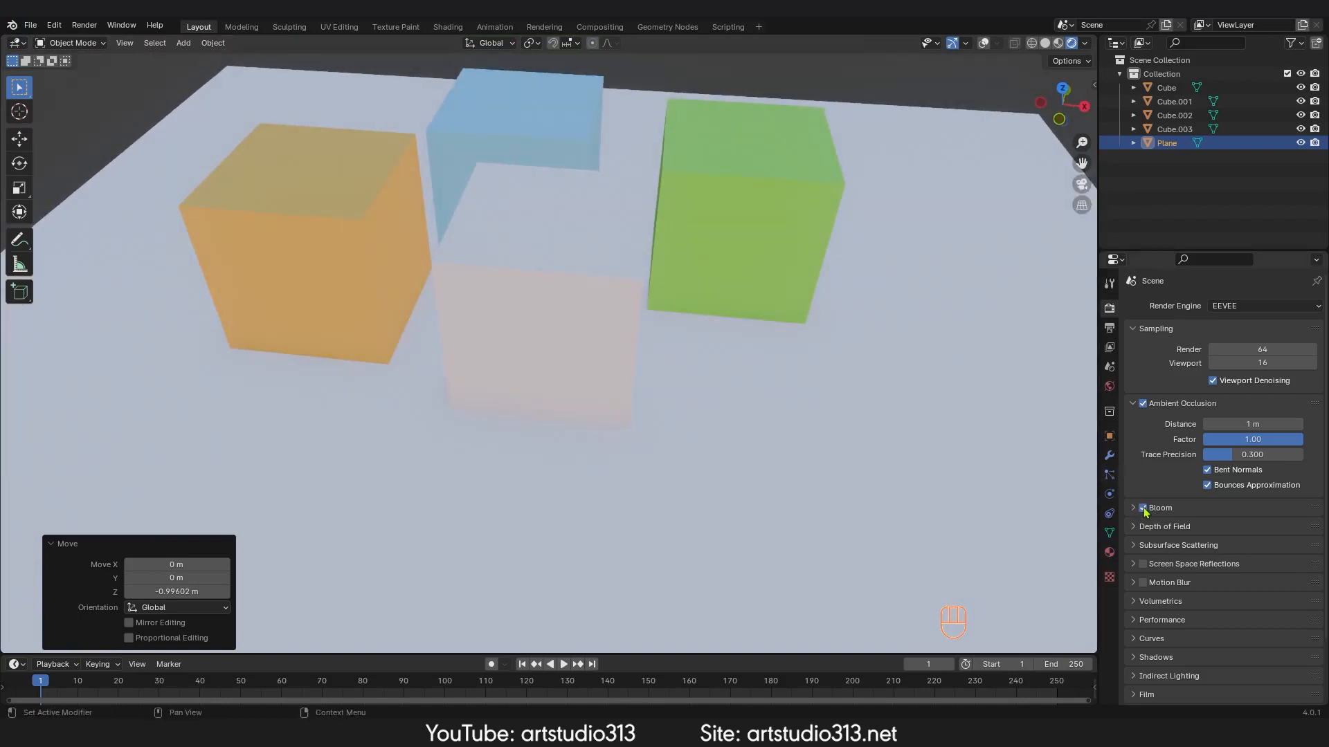
# Step: Turn on the viewport overlays to show the grid and object outlines
pyautogui.scroll(-2, 780, 459)
pyautogui.scroll(-2, 1219, 577)
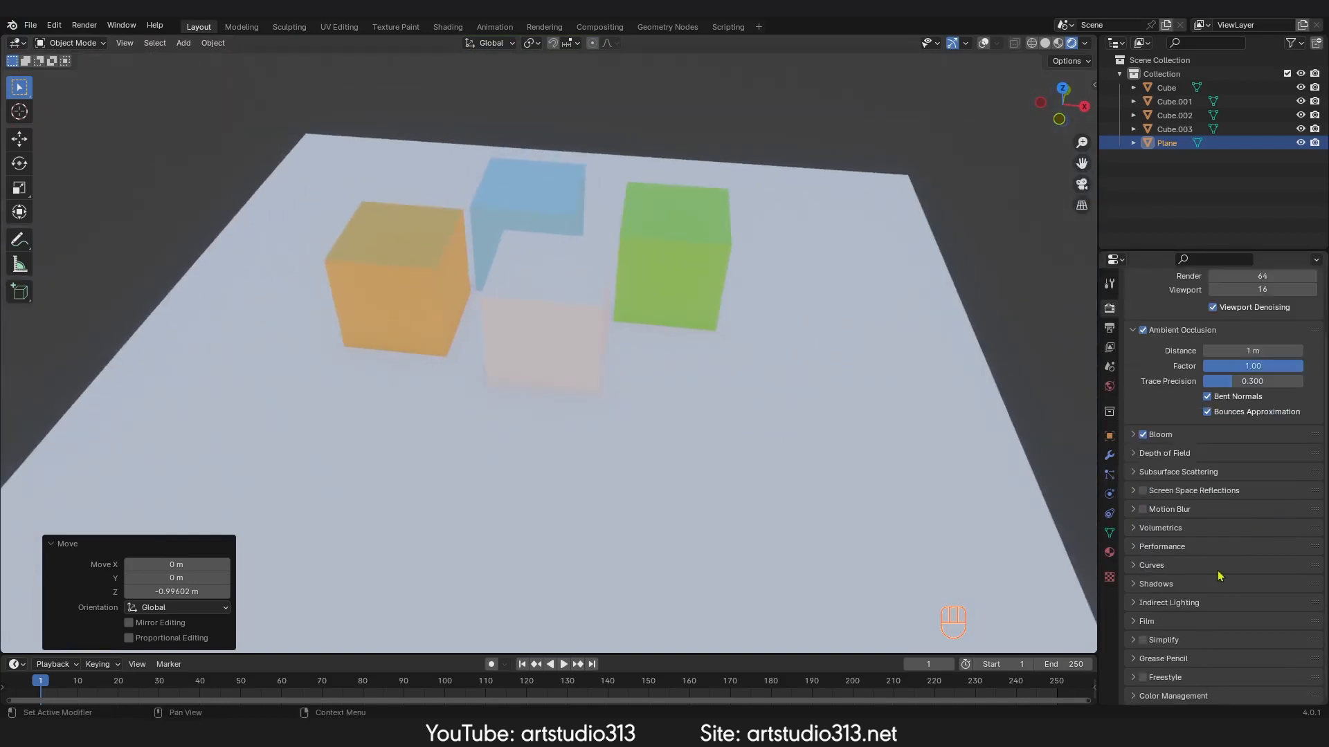
pyautogui.moveTo(670, 396); pyautogui.dragTo(811, 438, button='middle')
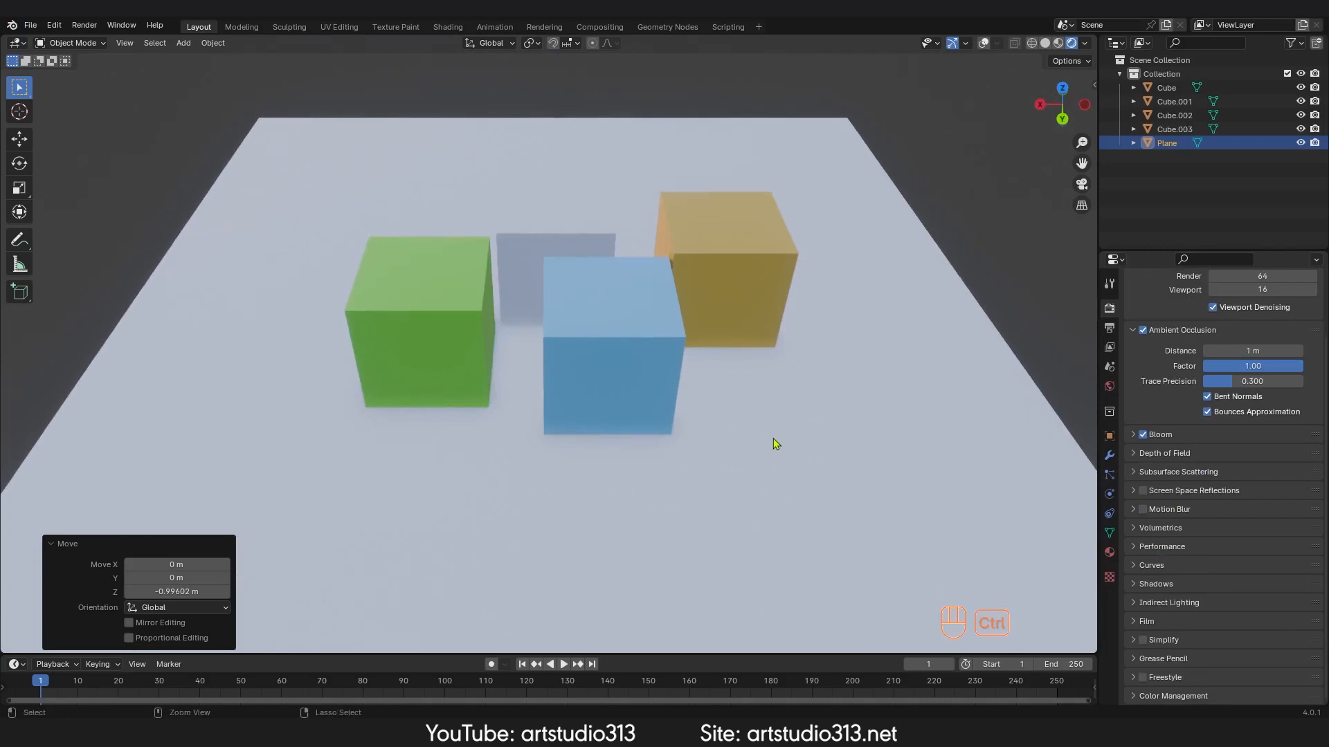
pyautogui.click(984, 45)
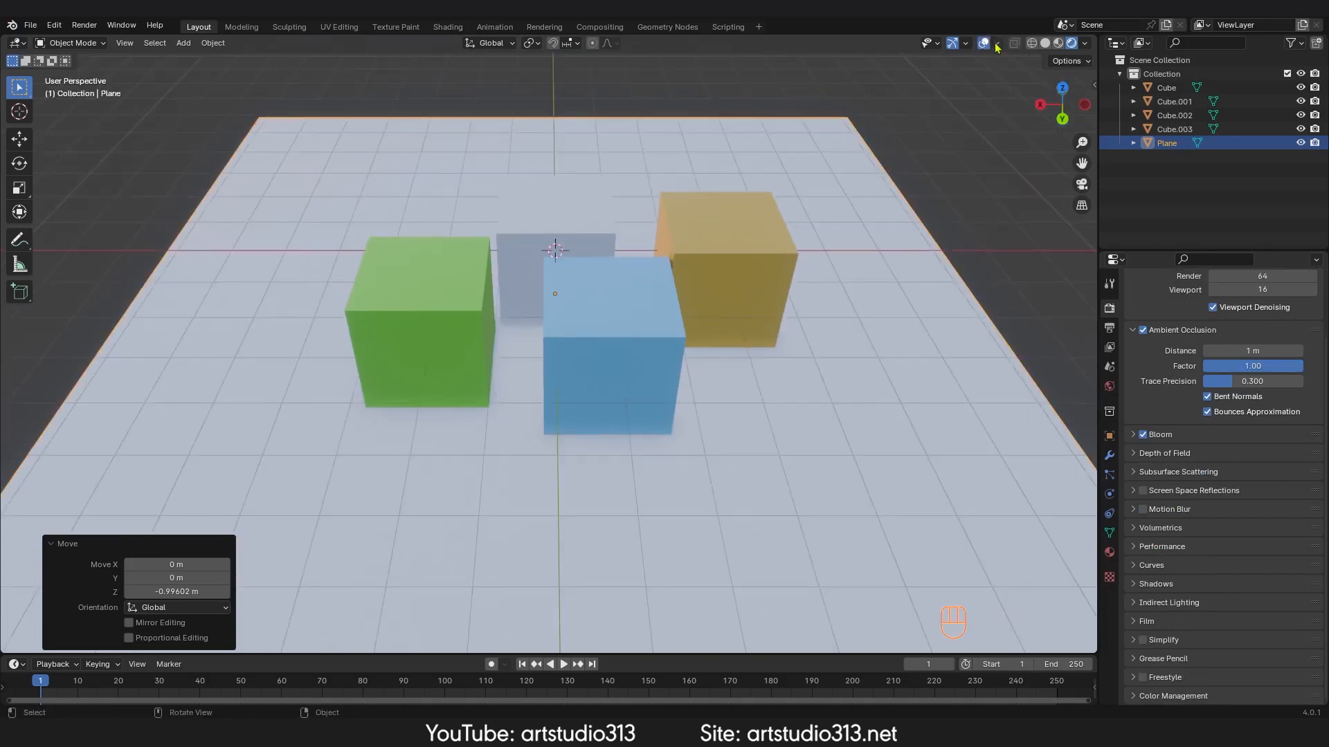
pyautogui.click(997, 45)
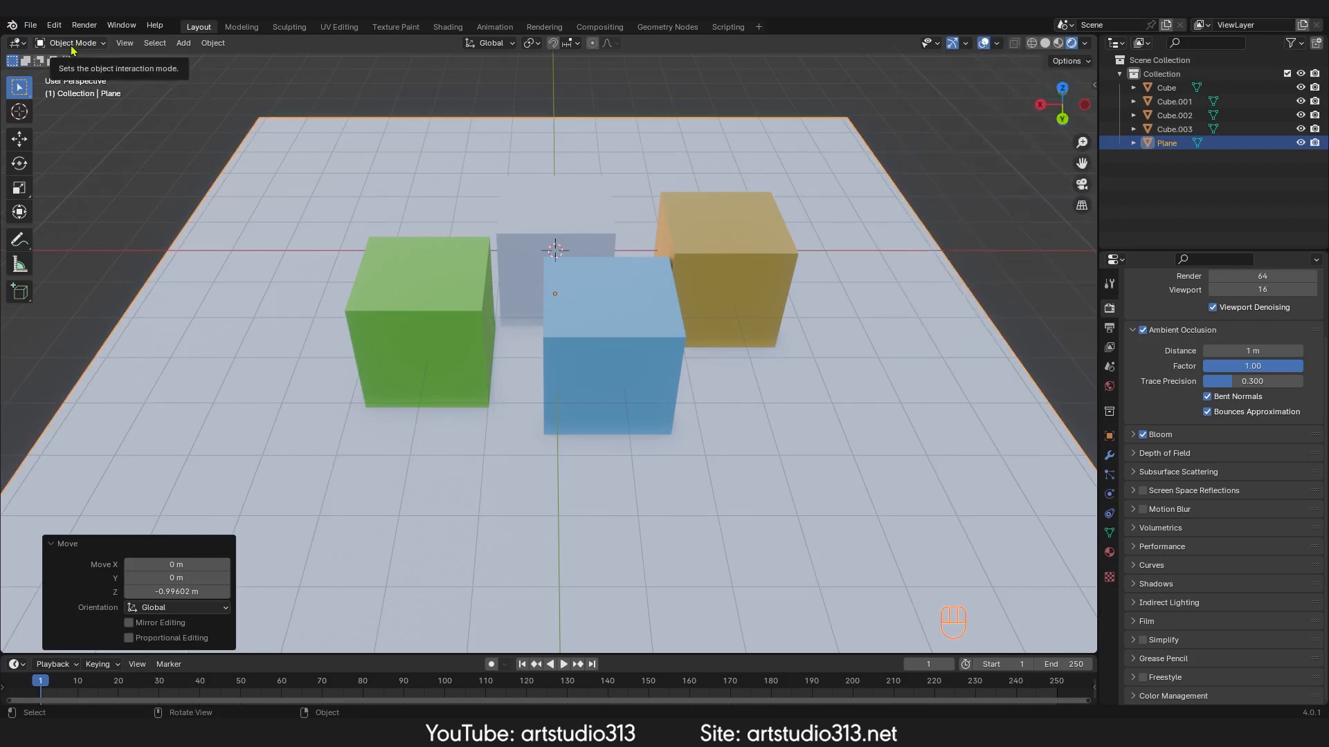
# Step: Select the blue cube, enter Edit Mode and switch to face selection
pyautogui.moveTo(845, 270); pyautogui.dragTo(590, 220, button='middle')
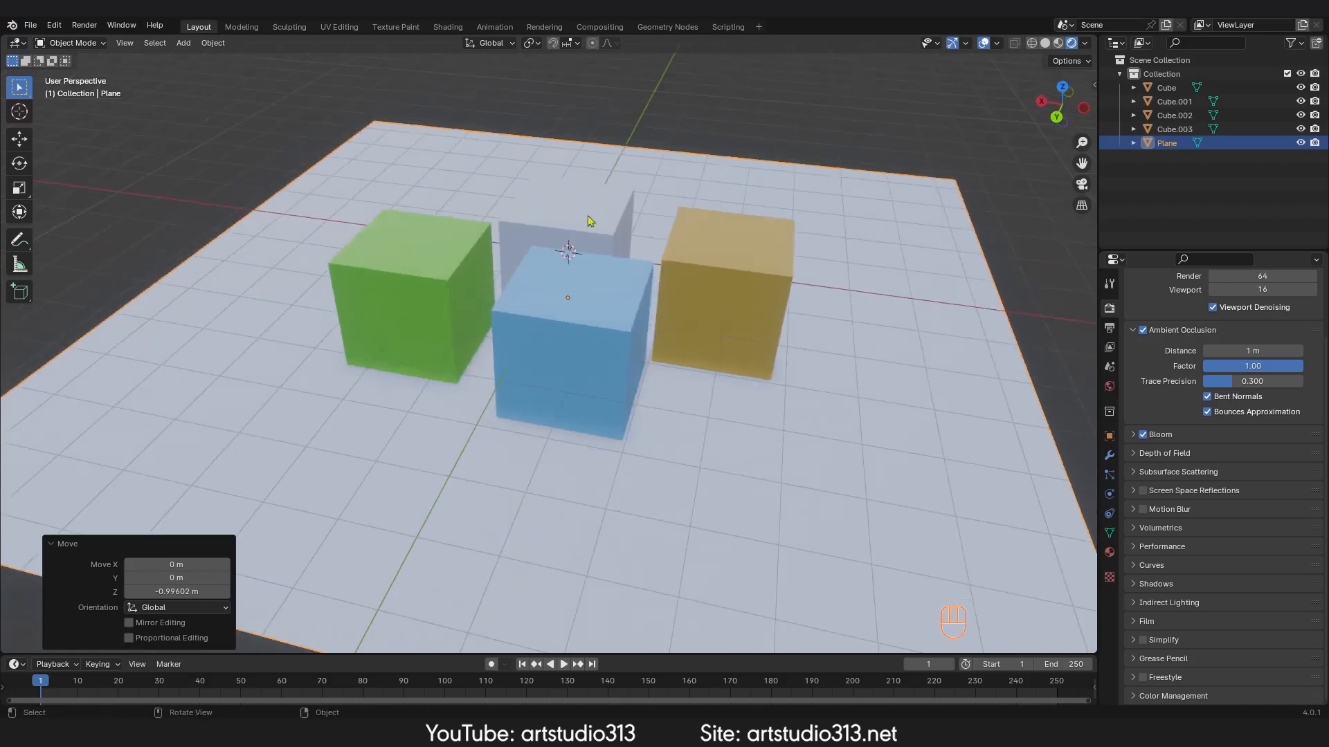
pyautogui.click(585, 313)
pyautogui.press('Tab')
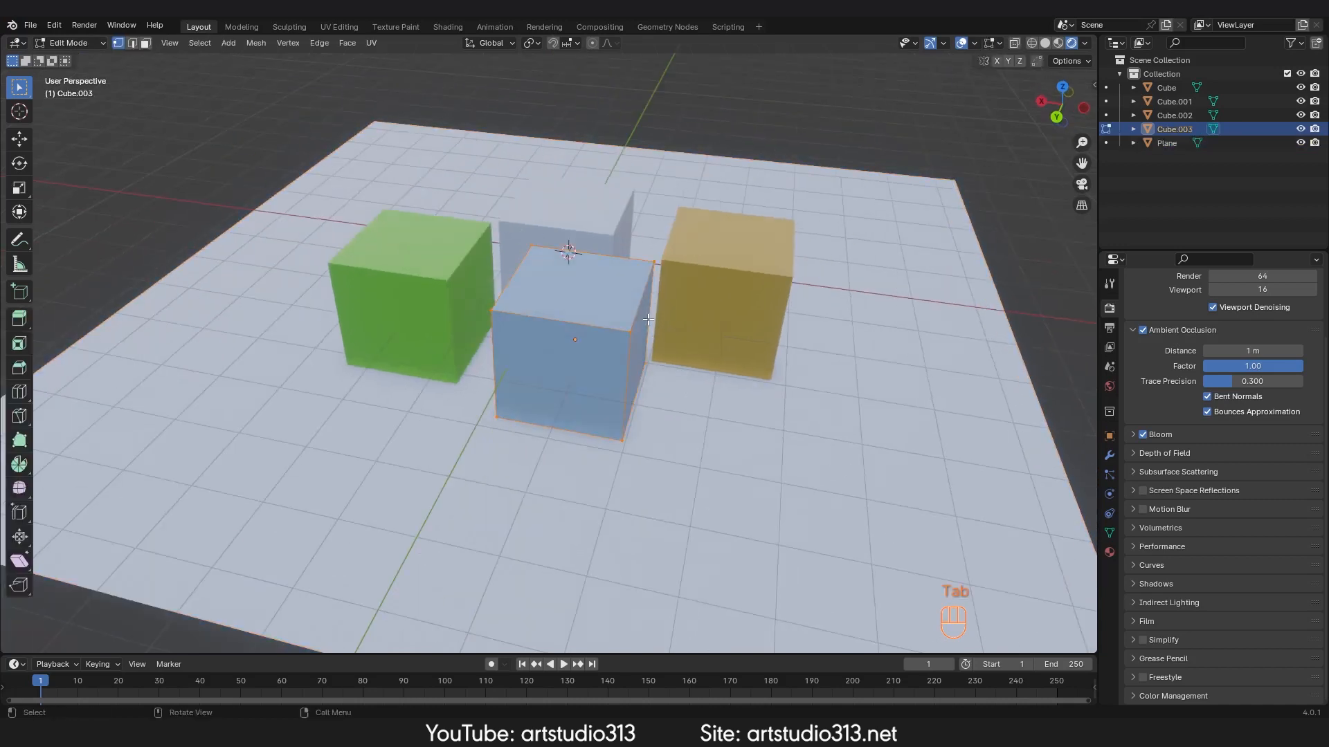
pyautogui.click(973, 46)
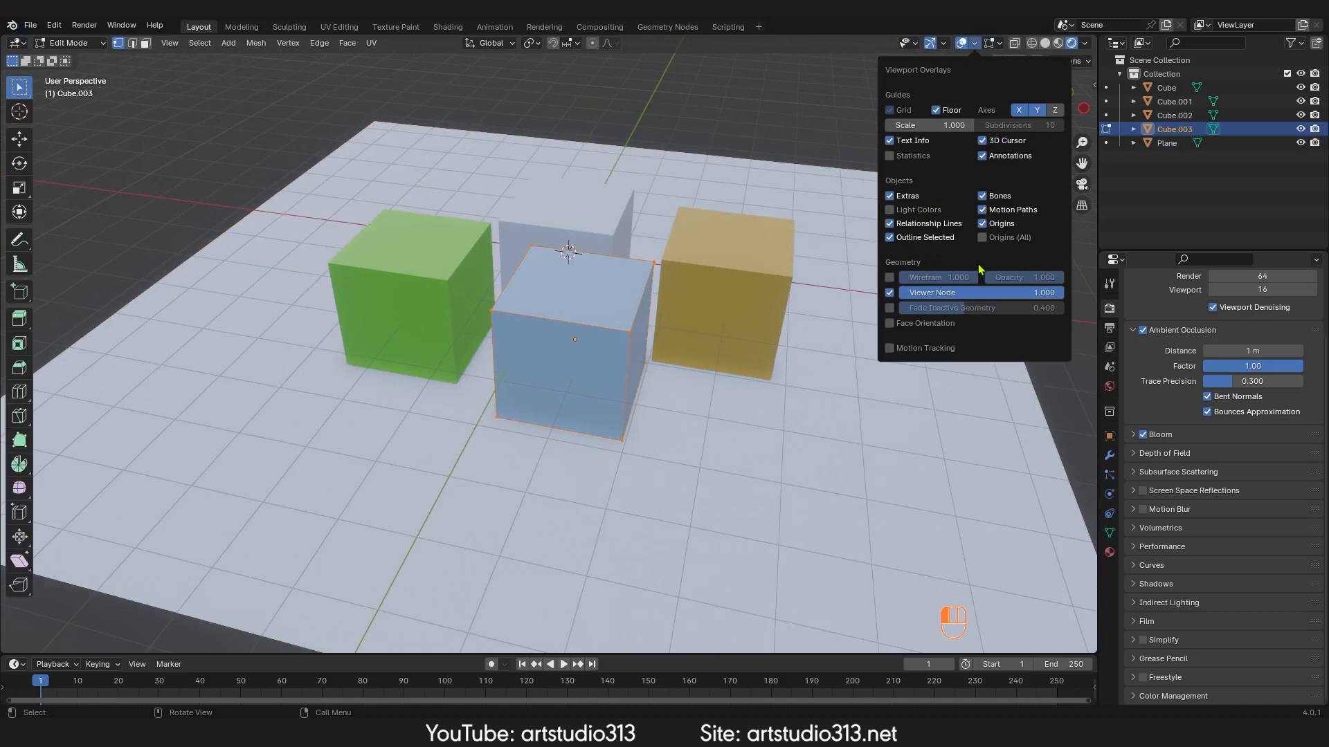
pyautogui.press('3')
pyautogui.click(594, 327)
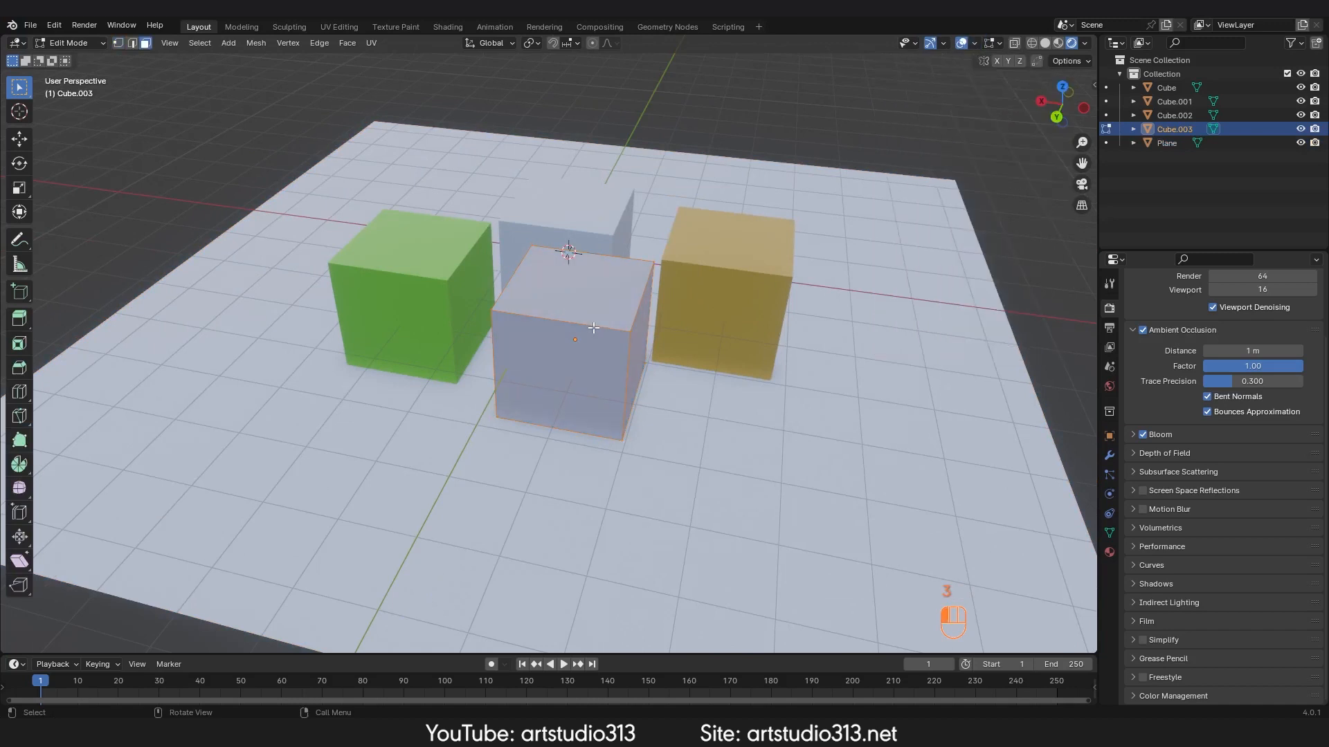
# Step: Return to Object Mode and toggle the Floor overlay off and on to compare
pyautogui.click(975, 44)
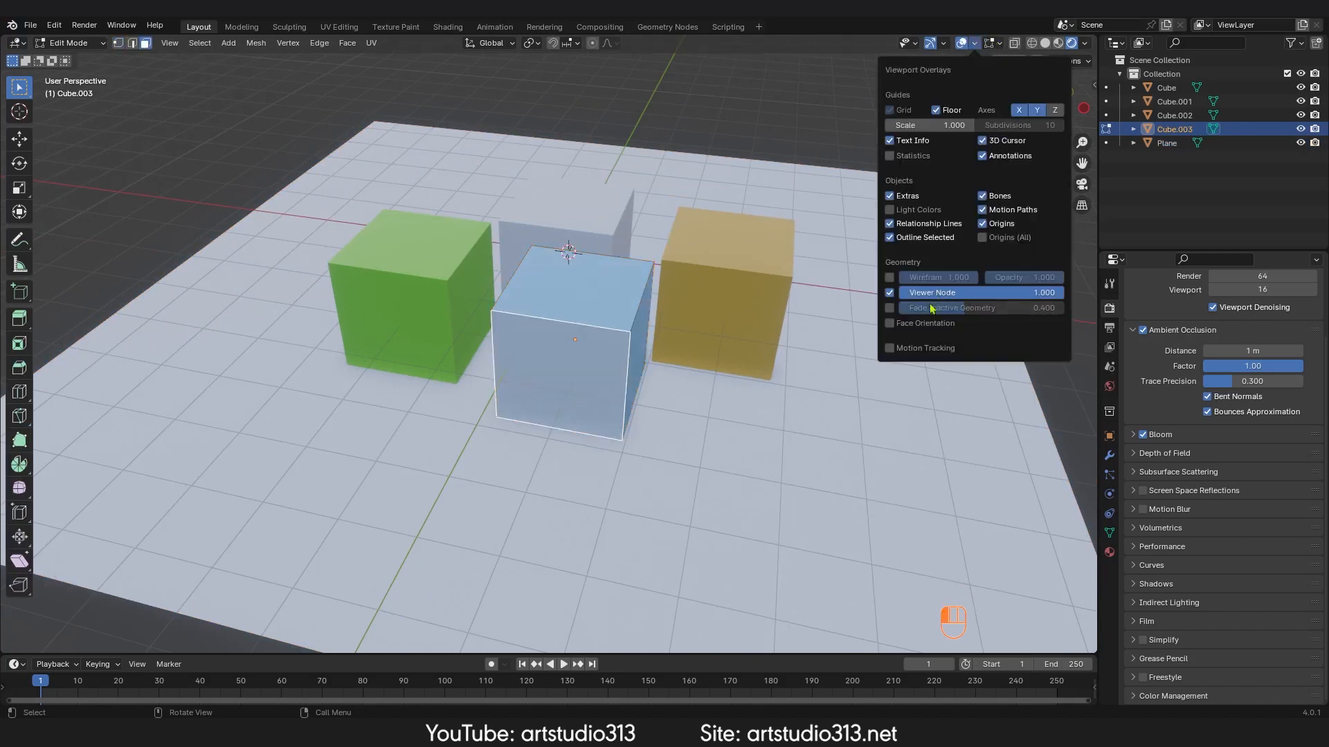
pyautogui.press('Tab')
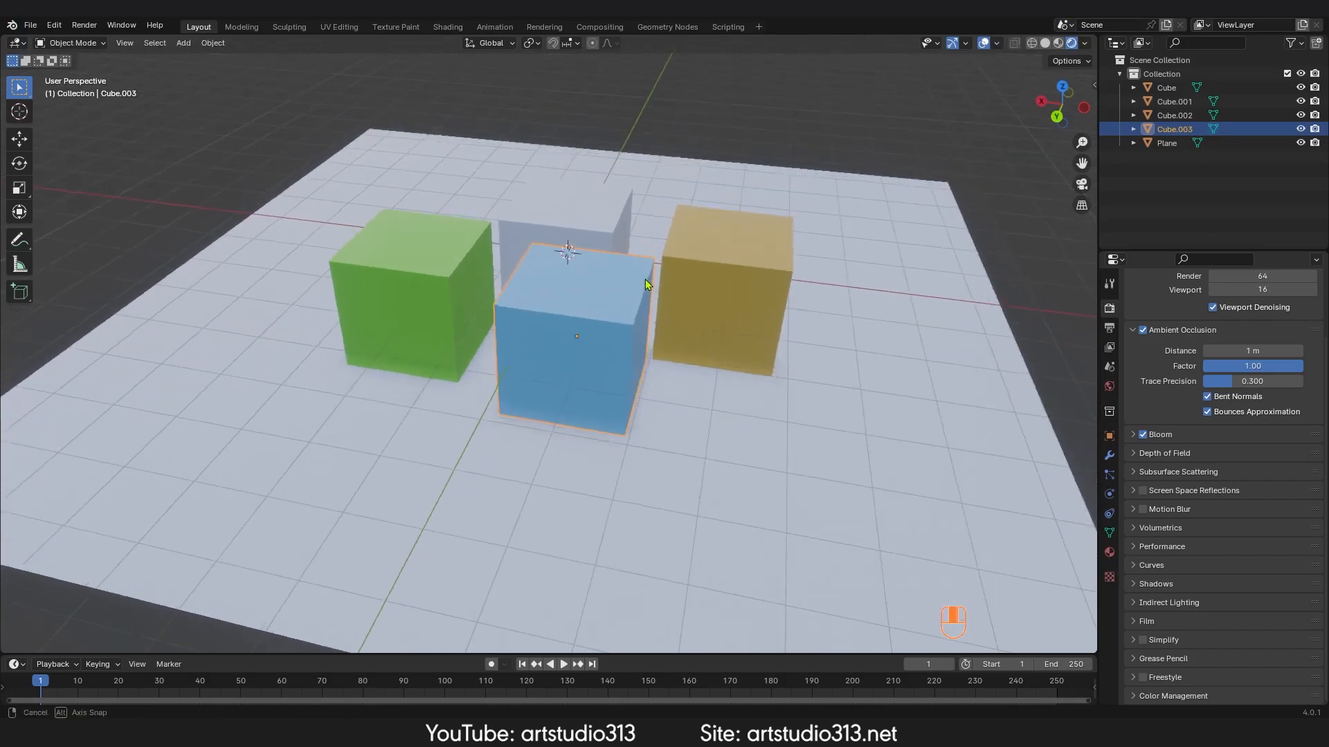
pyautogui.keyDown('ctrl'); pyautogui.moveTo(640, 280); pyautogui.dragTo(649, 255, button='middle'); pyautogui.keyUp('ctrl')
pyautogui.click(996, 44)
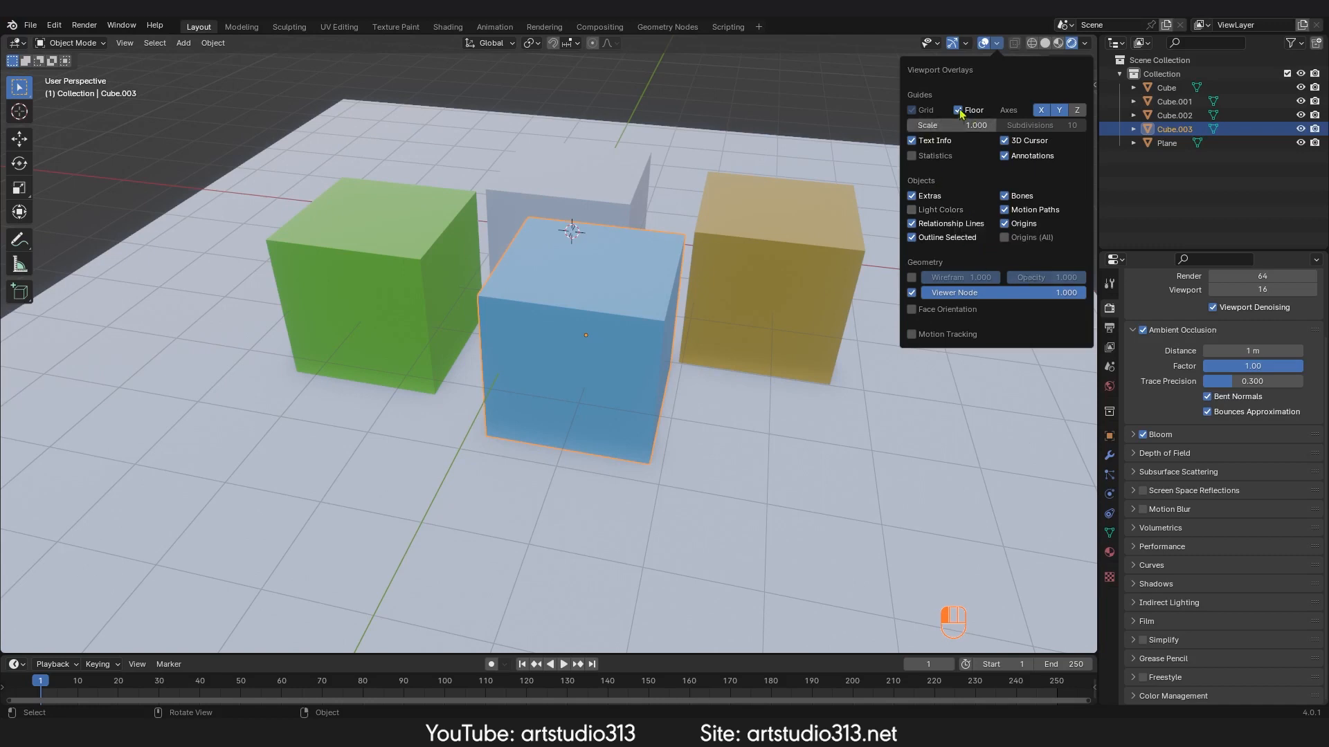
pyautogui.click(959, 111)
pyautogui.click(959, 110)
# Step: Delete the ground plane and undo the deletion
pyautogui.click(796, 462)
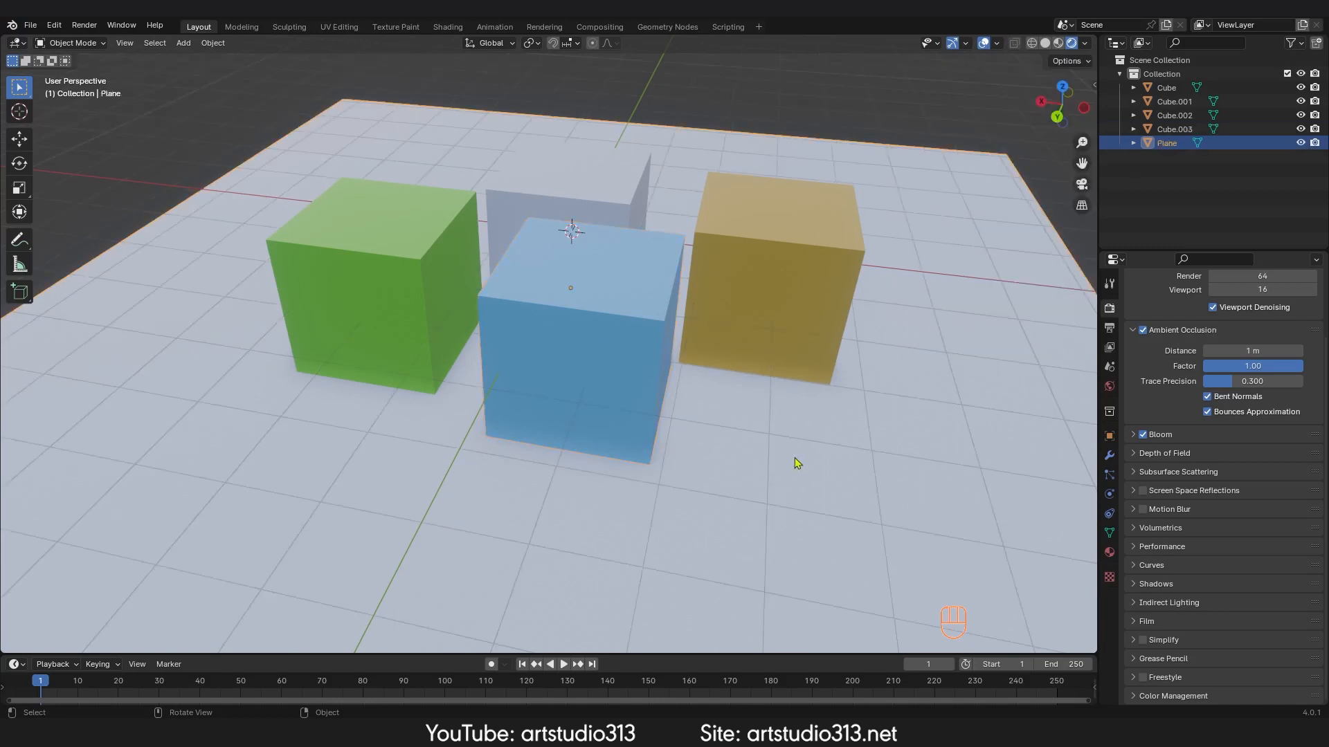
pyautogui.press('Delete')
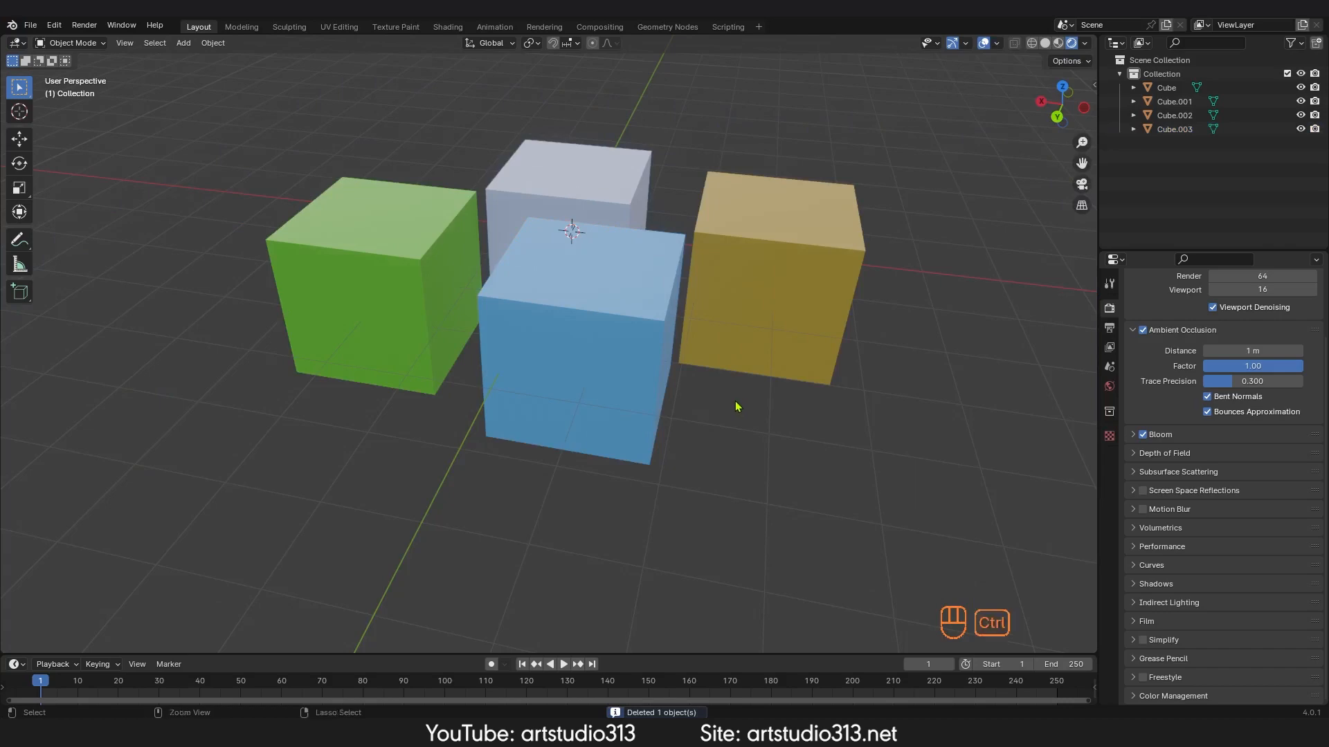
pyautogui.hotkey('ctrl', 'z')
# Step: Toggle the plane's viewport visibility off and on in the outliner
pyautogui.moveTo(736, 406); pyautogui.dragTo(774, 367, button='middle')
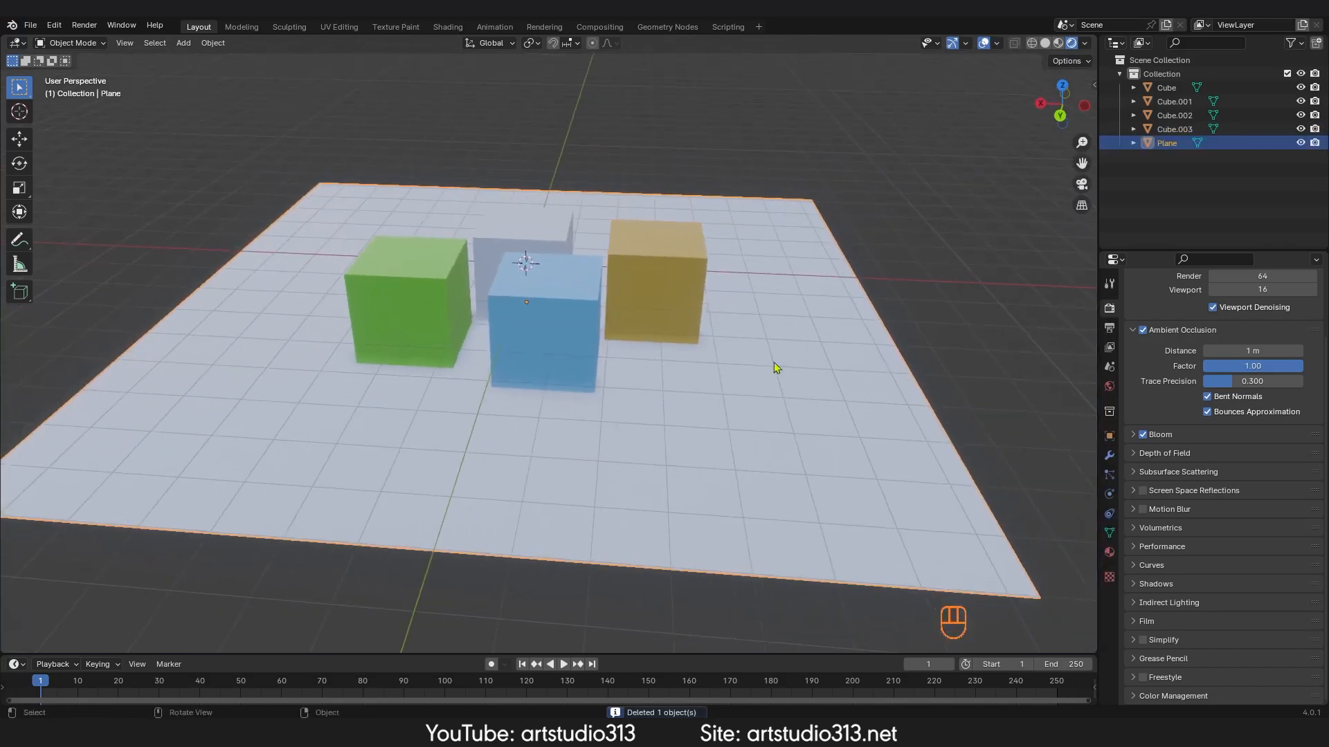
pyautogui.click(1301, 143)
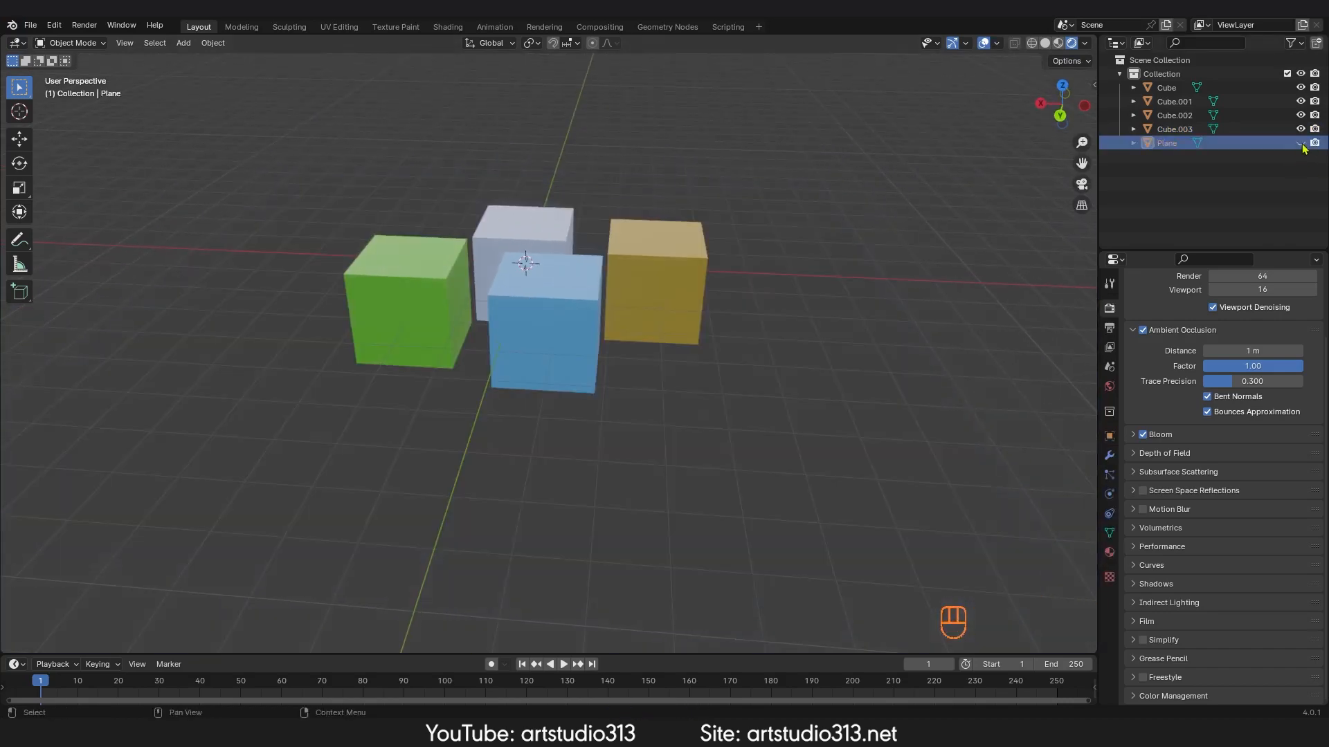
pyautogui.click(1300, 143)
pyautogui.click(1301, 144)
pyautogui.click(1301, 143)
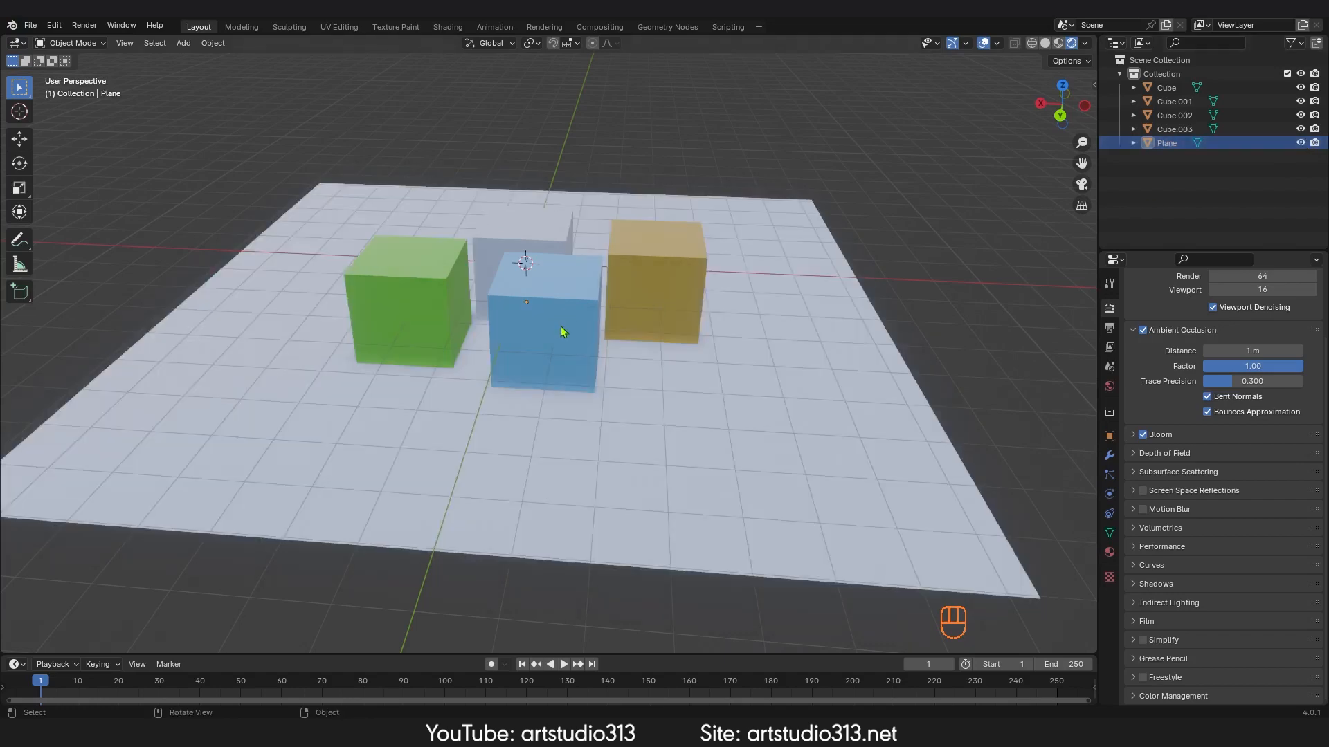
# Step: Select the plane, hide it, then reveal all hidden objects
pyautogui.moveTo(808, 447); pyautogui.dragTo(820, 459, button='middle')
pyautogui.click(879, 490)
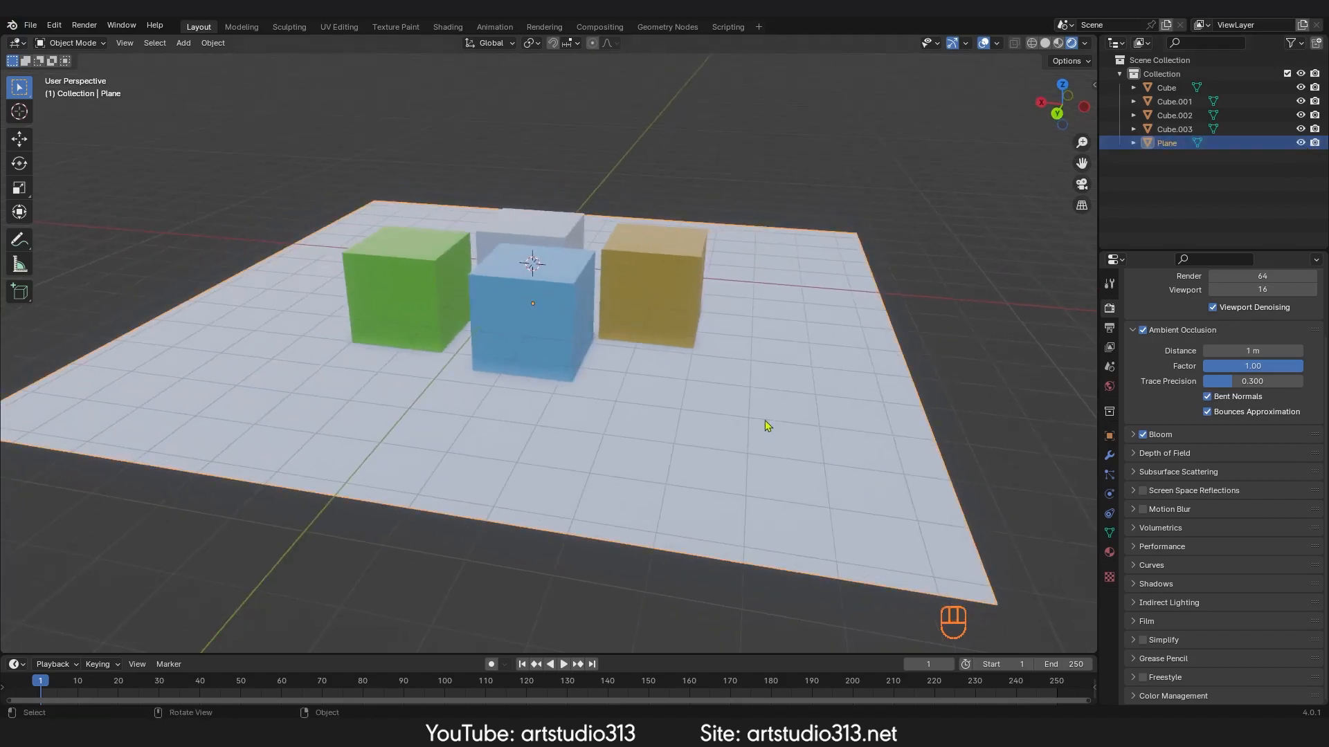
pyautogui.press('h')
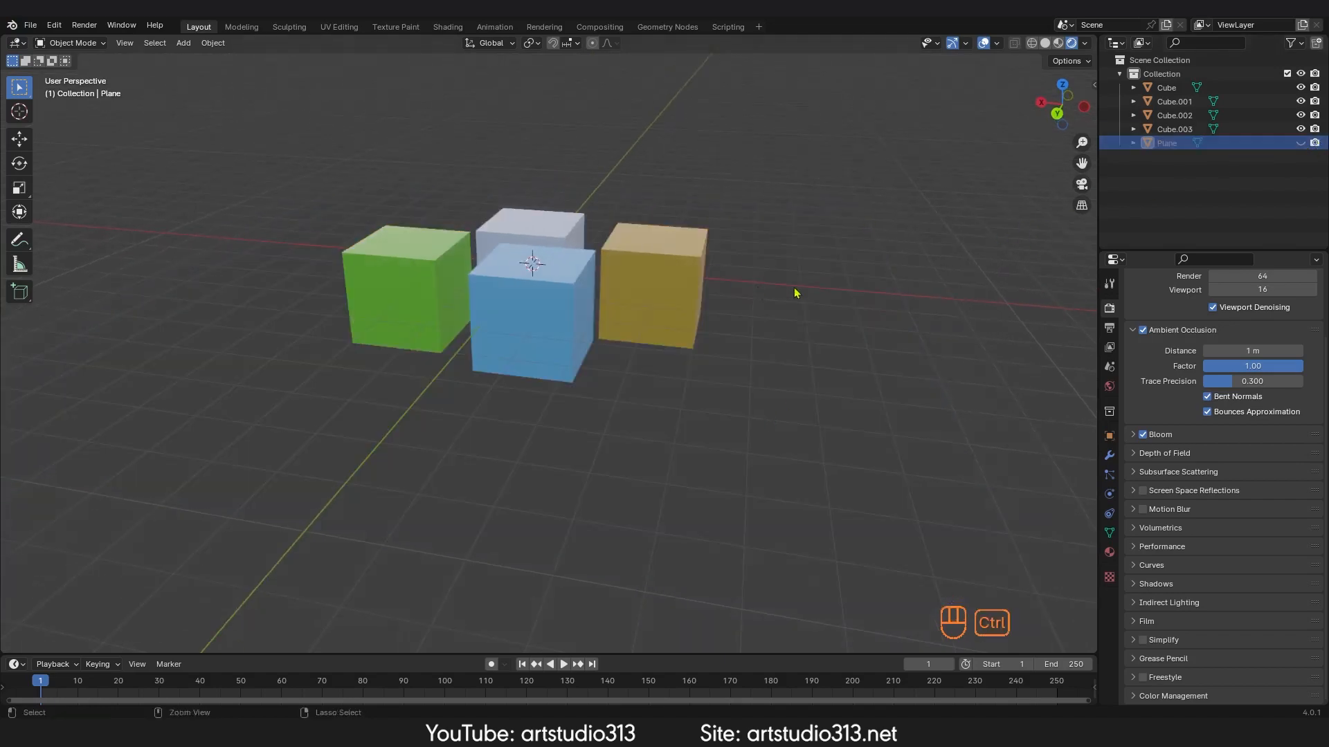
pyautogui.hotkey('alt', 'h')
pyautogui.scroll(-1, 814, 294)
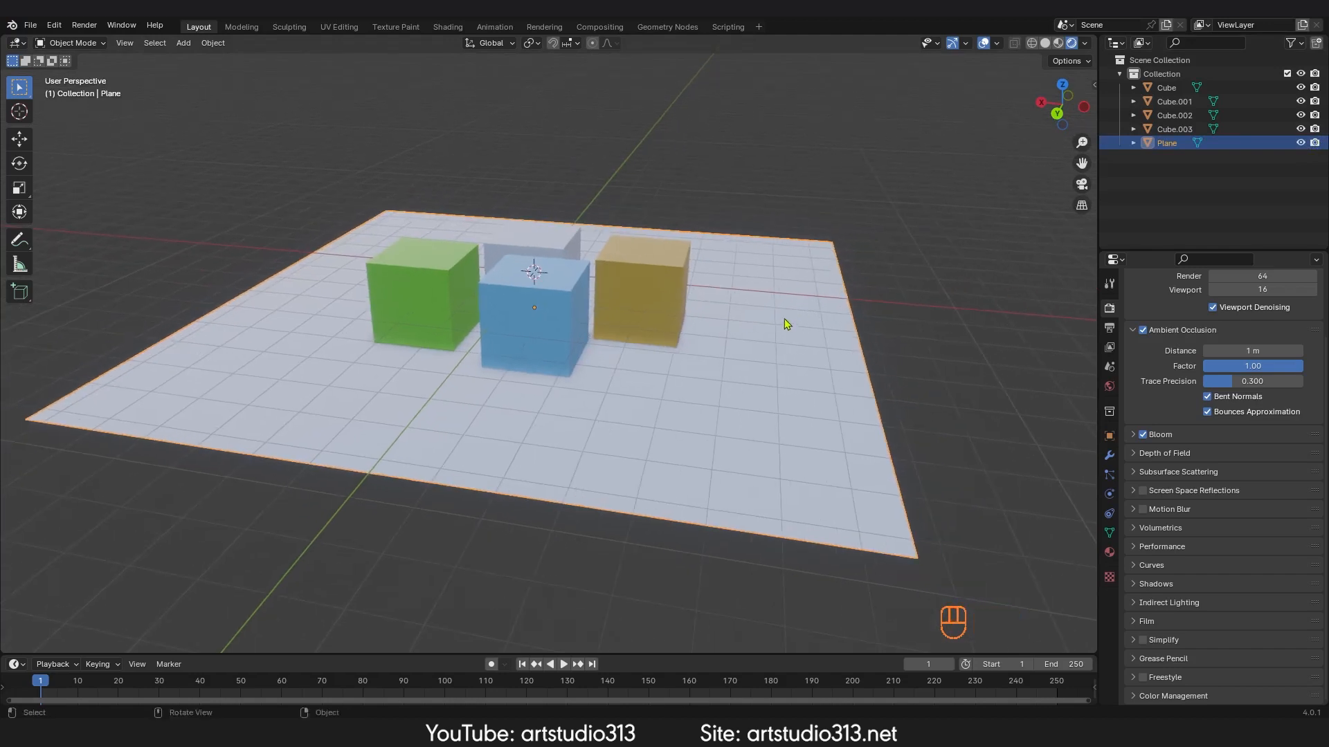
# Step: Hide the plane and the orange cube
pyautogui.press('h')
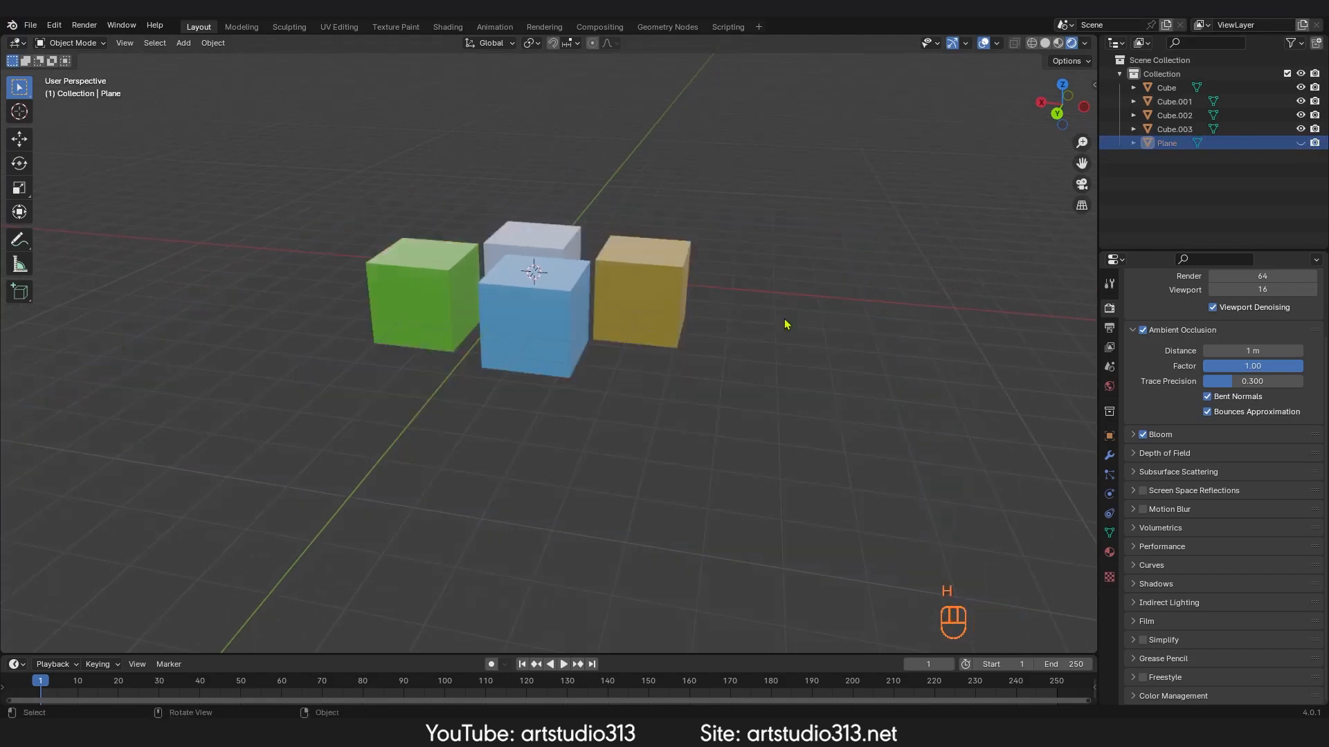
pyautogui.click(689, 293)
pyautogui.press('h')
# Step: Reveal all hidden objects and hide the selected plane and orange cube again
pyautogui.keyDown('shift'); pyautogui.scroll(-1, 814, 283); pyautogui.keyUp('shift')
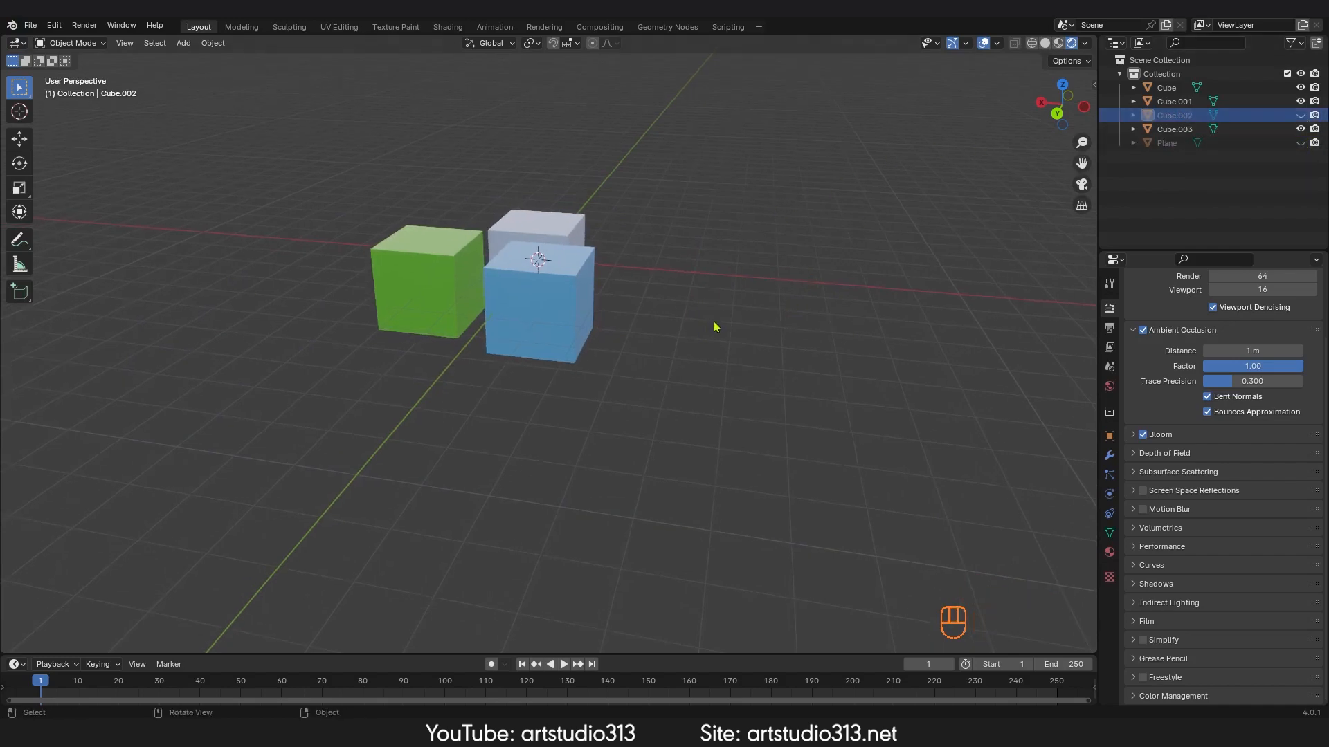
pyautogui.hotkey('alt', 'h')
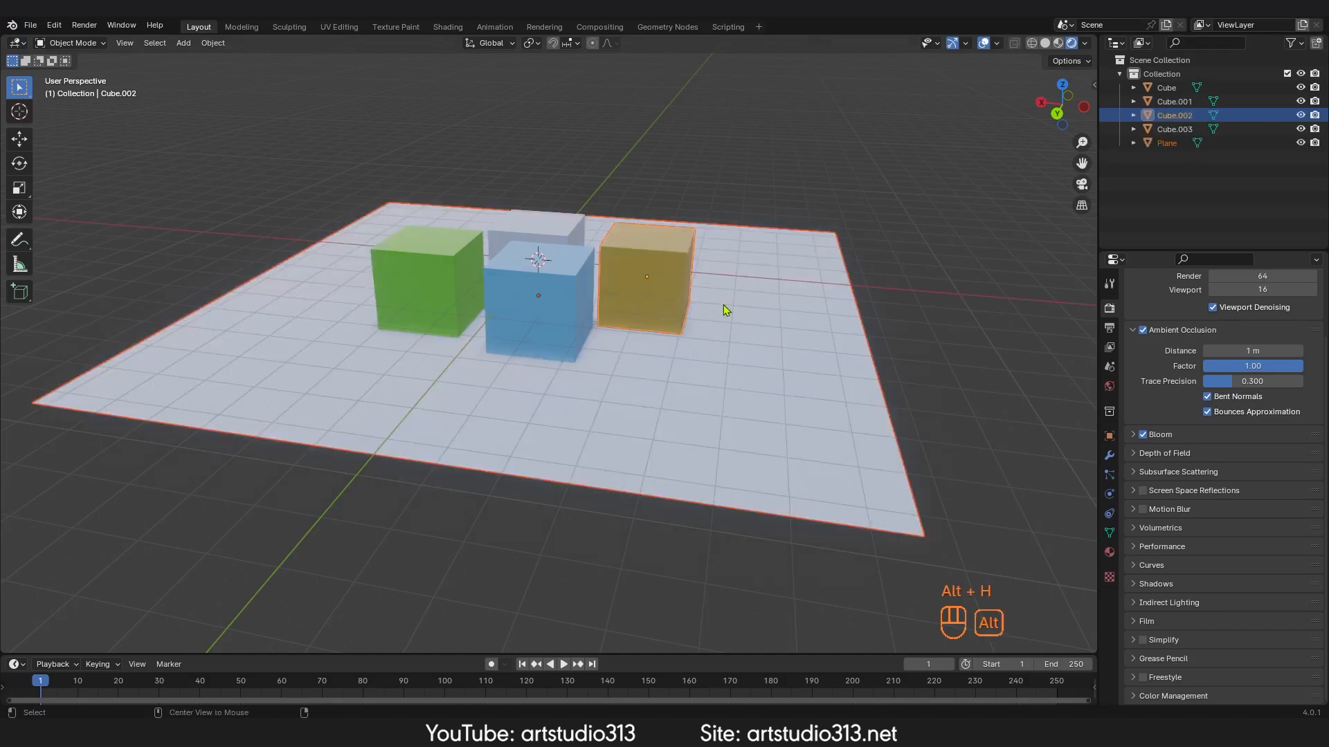
pyautogui.moveTo(725, 308); pyautogui.dragTo(742, 315, button='middle')
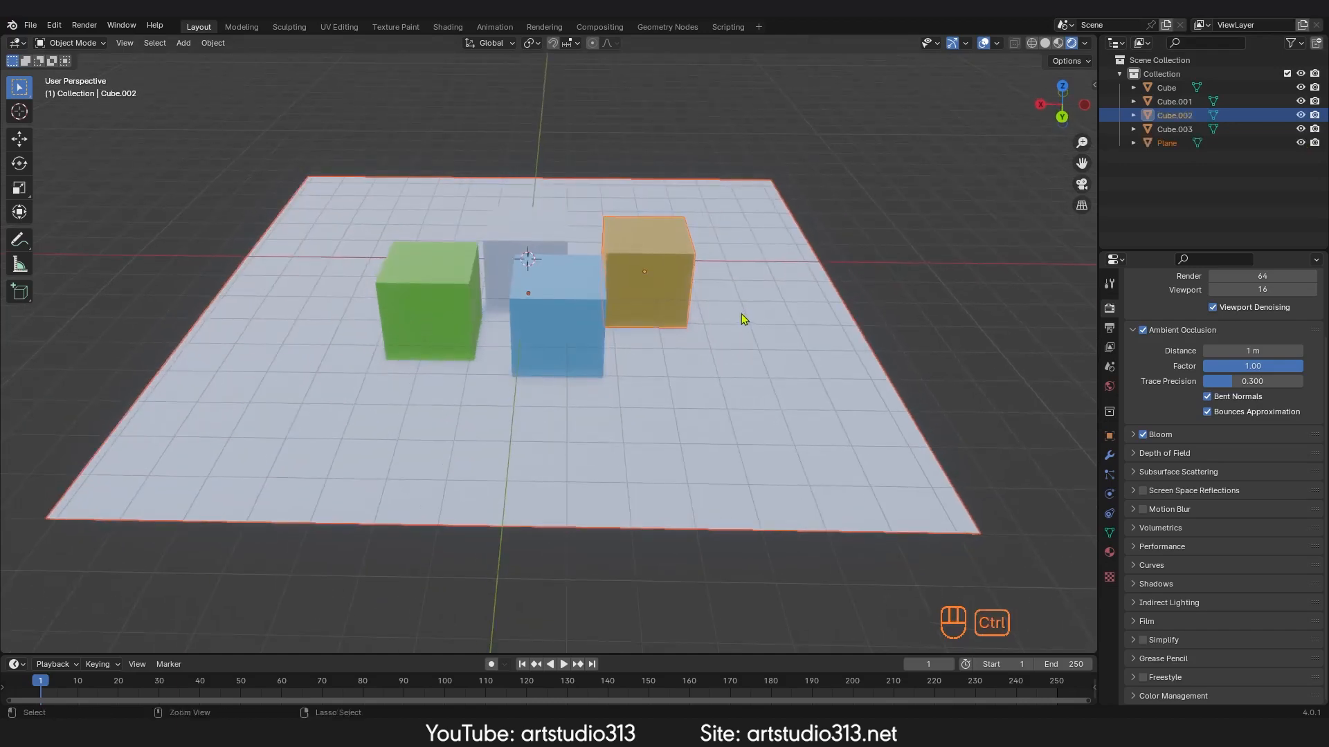
pyautogui.press('h')
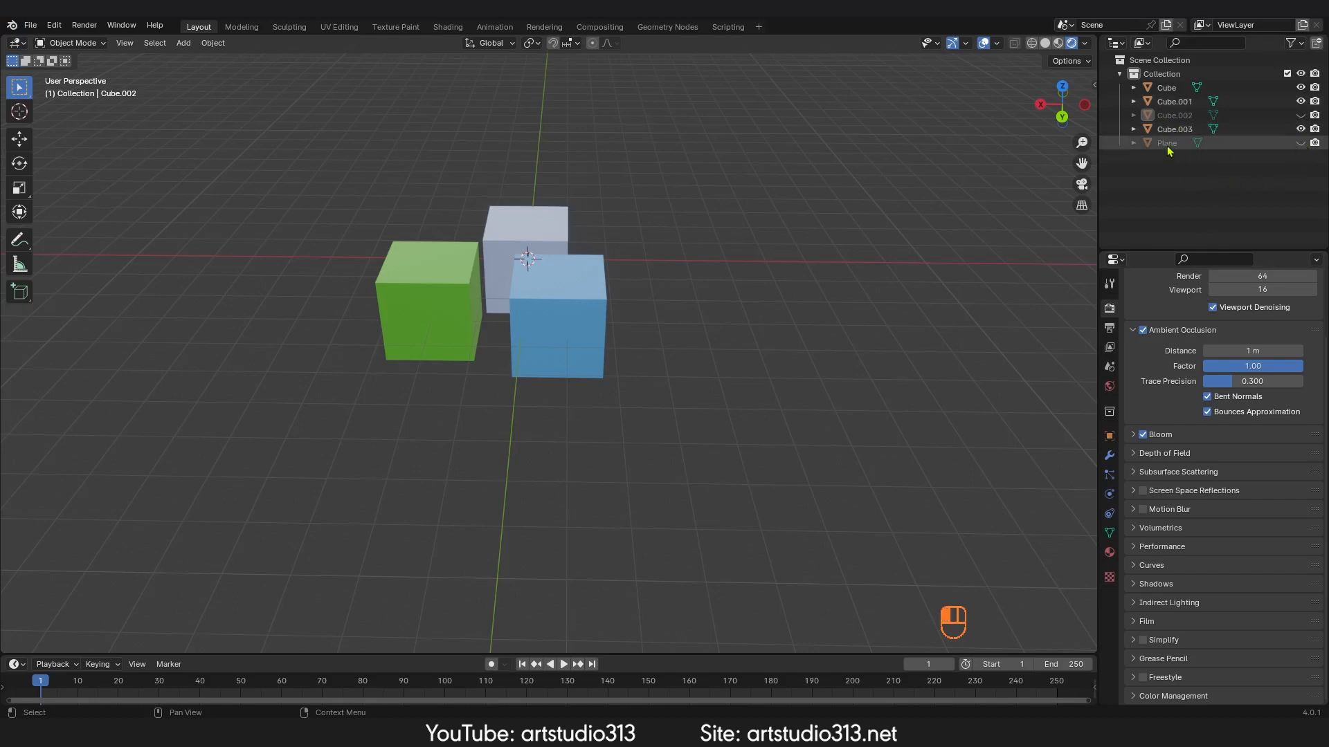
# Step: Select the plane in the outliner, reveal everything, and hide only the plane
pyautogui.click(1256, 144)
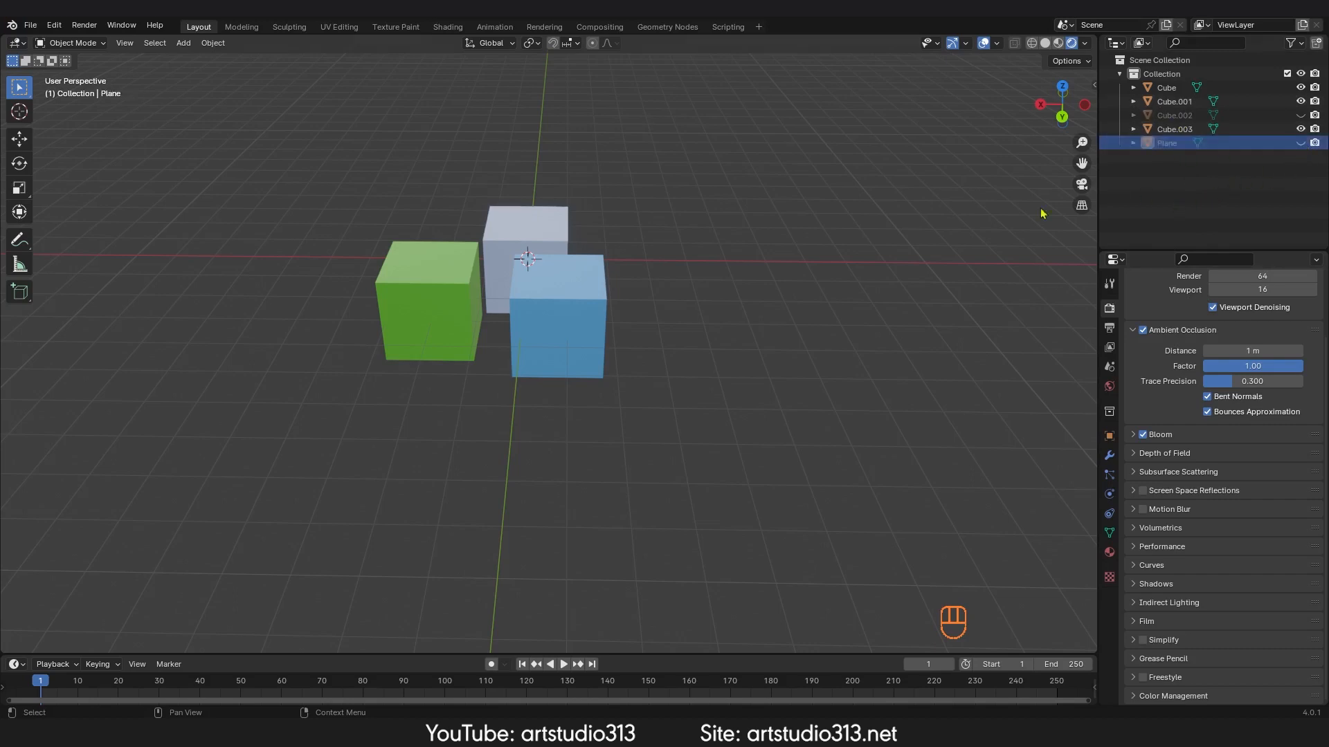
pyautogui.moveTo(685, 339); pyautogui.dragTo(720, 325, button='middle')
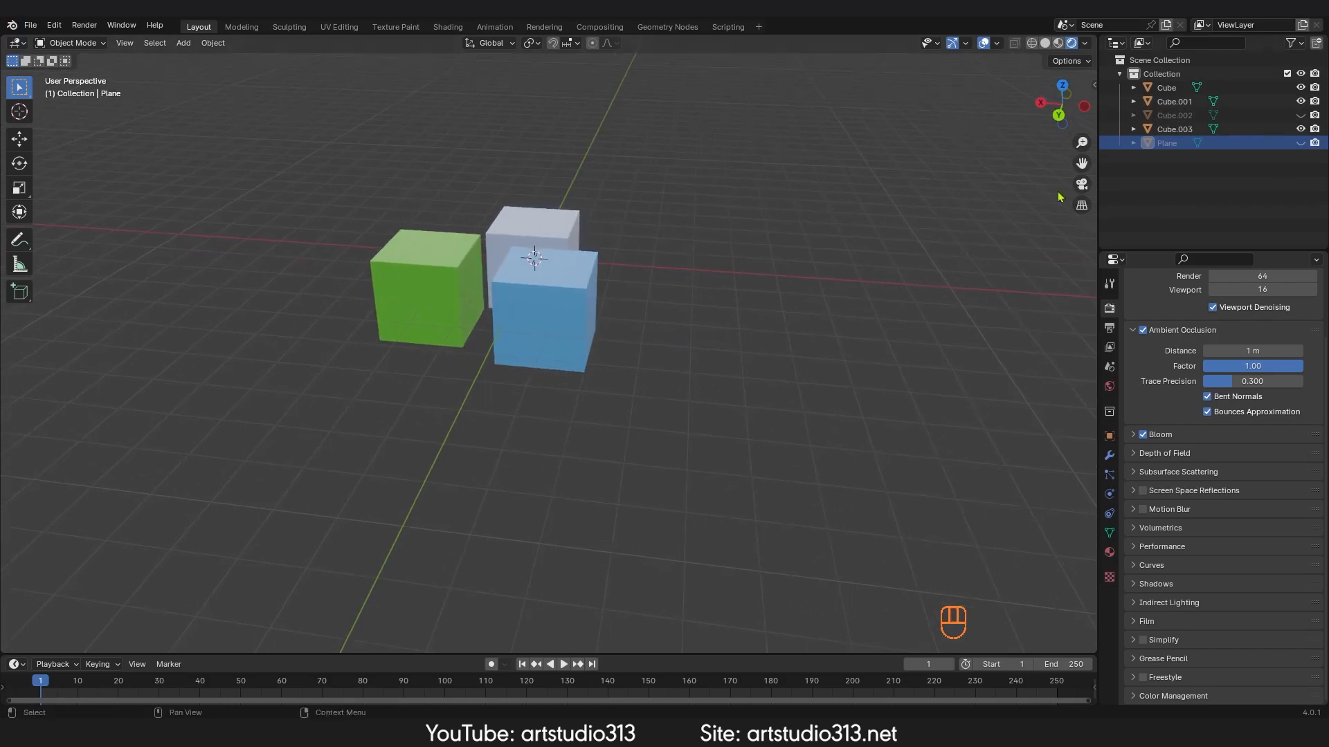
pyautogui.hotkey('alt', 'h')
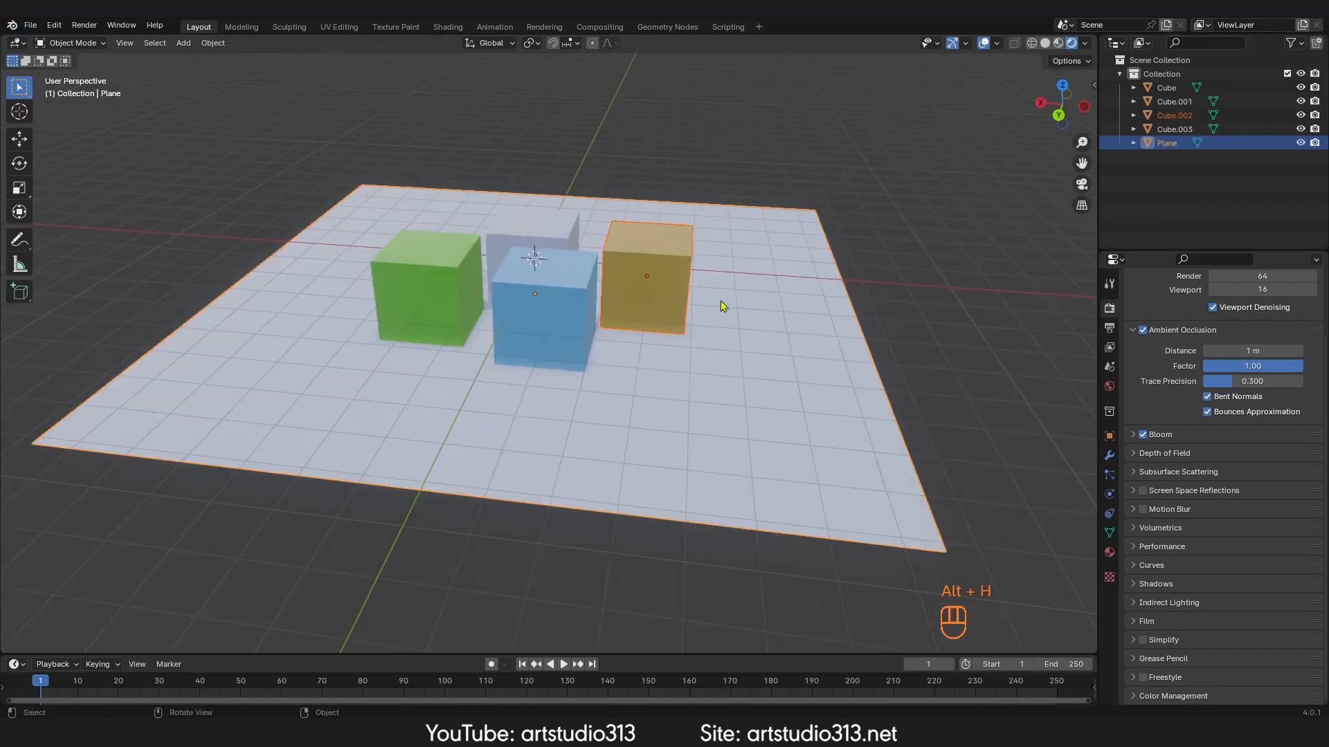
pyautogui.moveTo(718, 306)
pyautogui.mouseDown(button='middle')
pyautogui.moveTo(735, 309)
pyautogui.moveTo(719, 323)
pyautogui.moveTo(711, 306)
pyautogui.moveTo(692, 325)
pyautogui.moveTo(379, 332)
pyautogui.moveTo(675, 380)
pyautogui.moveTo(713, 313)
pyautogui.mouseUp(button='middle')
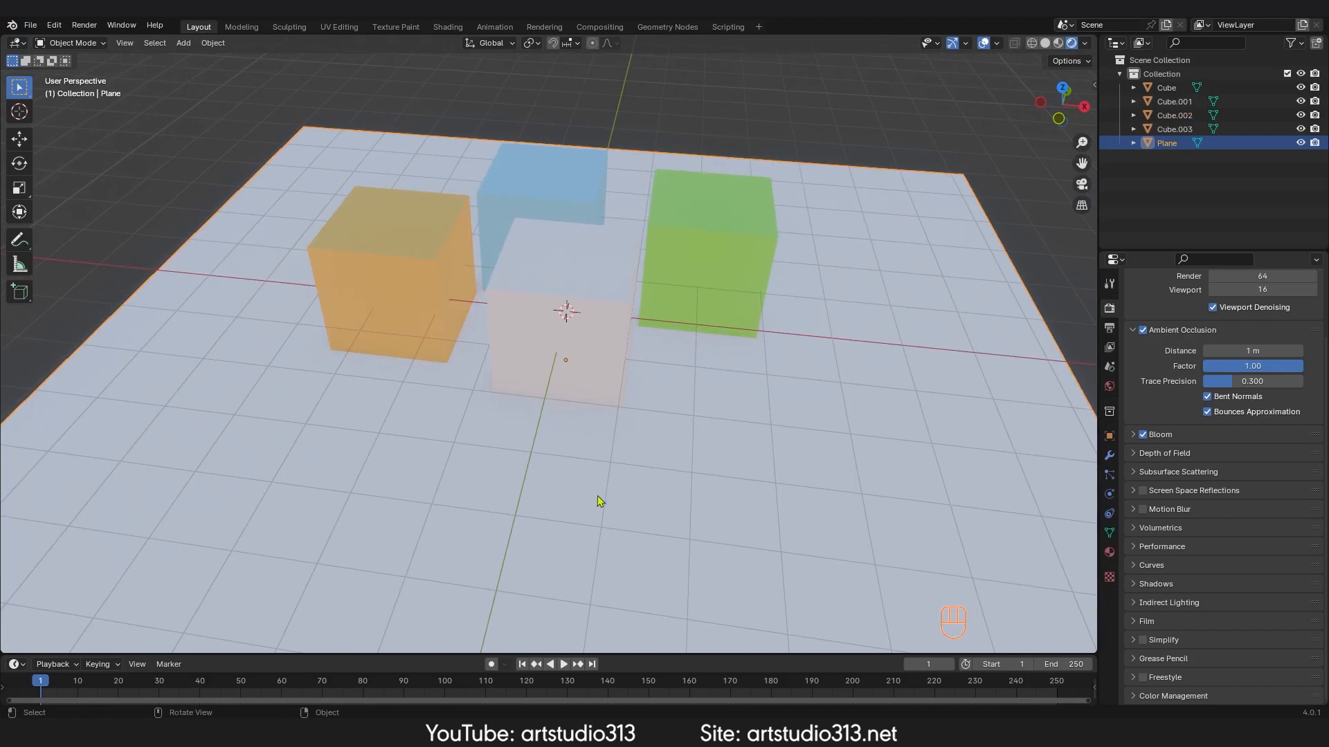
pyautogui.press('h')
# Step: Toggle the Floor overlay and the X and Y axis overlays in the Viewport Overlays settings
pyautogui.moveTo(739, 406); pyautogui.dragTo(720, 374, button='middle')
pyautogui.keyDown('shift'); pyautogui.moveTo(745, 329); pyautogui.dragTo(691, 381, button='middle'); pyautogui.keyUp('shift')
pyautogui.keyDown('ctrl'); pyautogui.moveTo(791, 456); pyautogui.dragTo(910, 200, button='middle'); pyautogui.keyUp('ctrl')
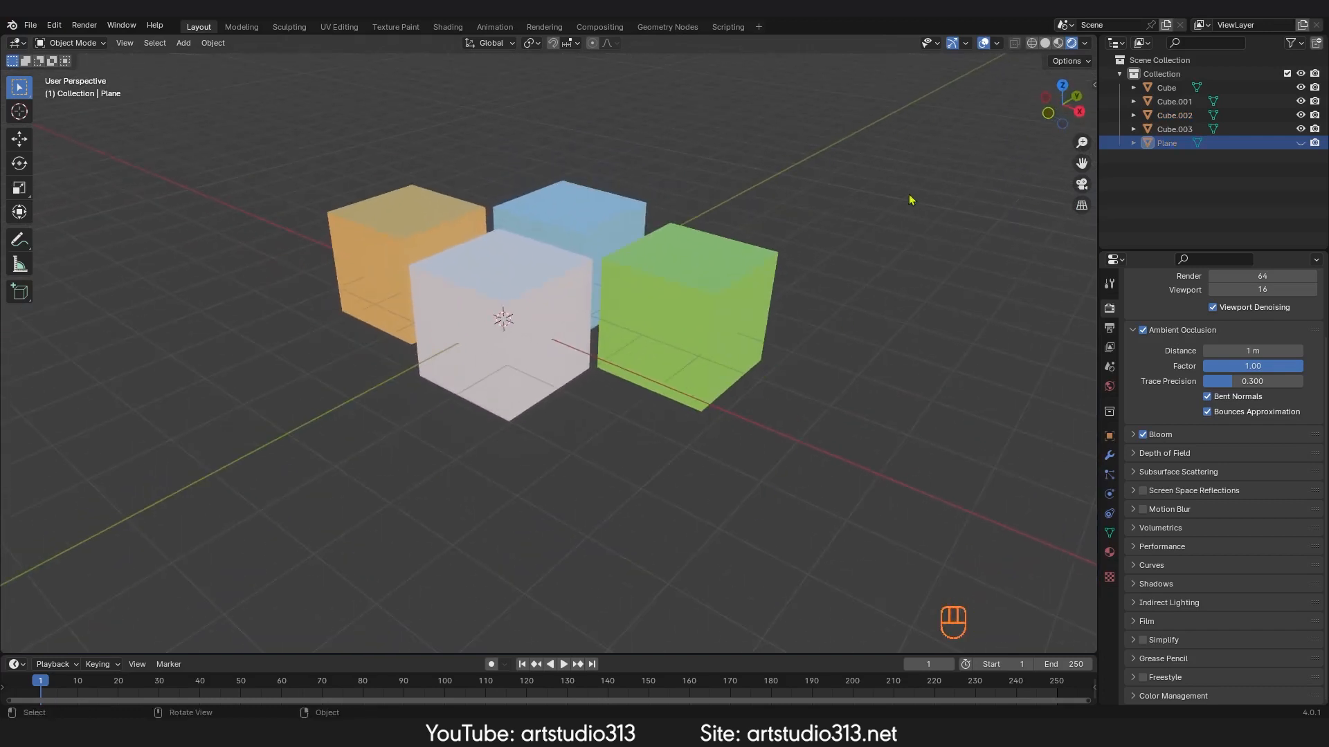
pyautogui.click(996, 43)
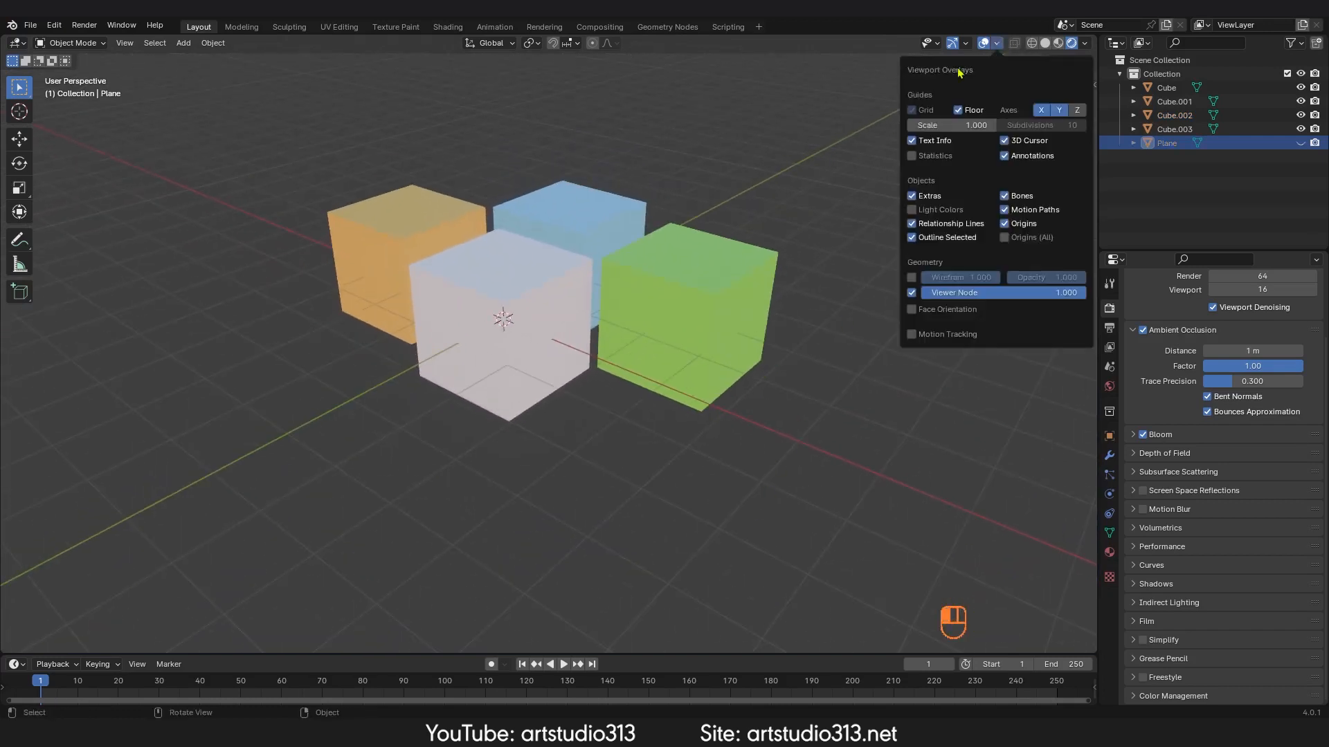
pyautogui.click(959, 111)
pyautogui.click(1042, 111)
pyautogui.click(1060, 111)
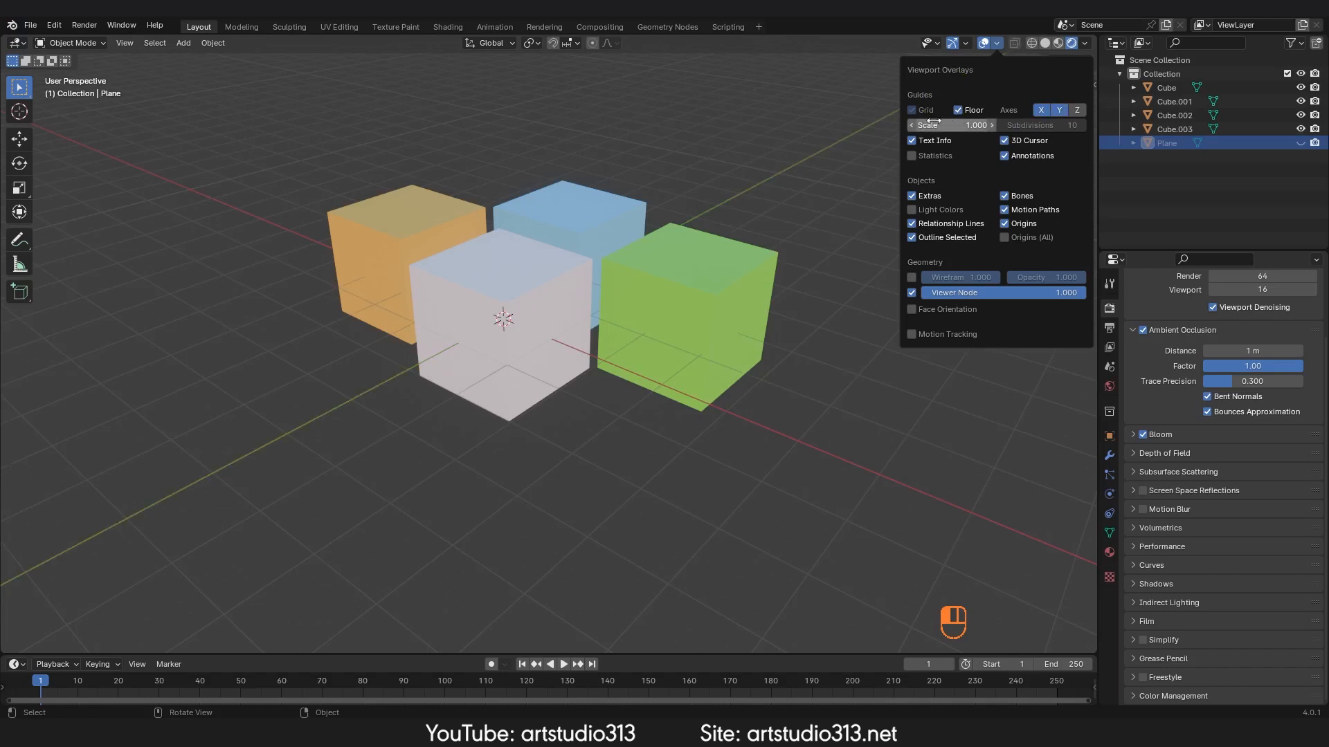
pyautogui.moveTo(951, 126); pyautogui.dragTo(951, 127)
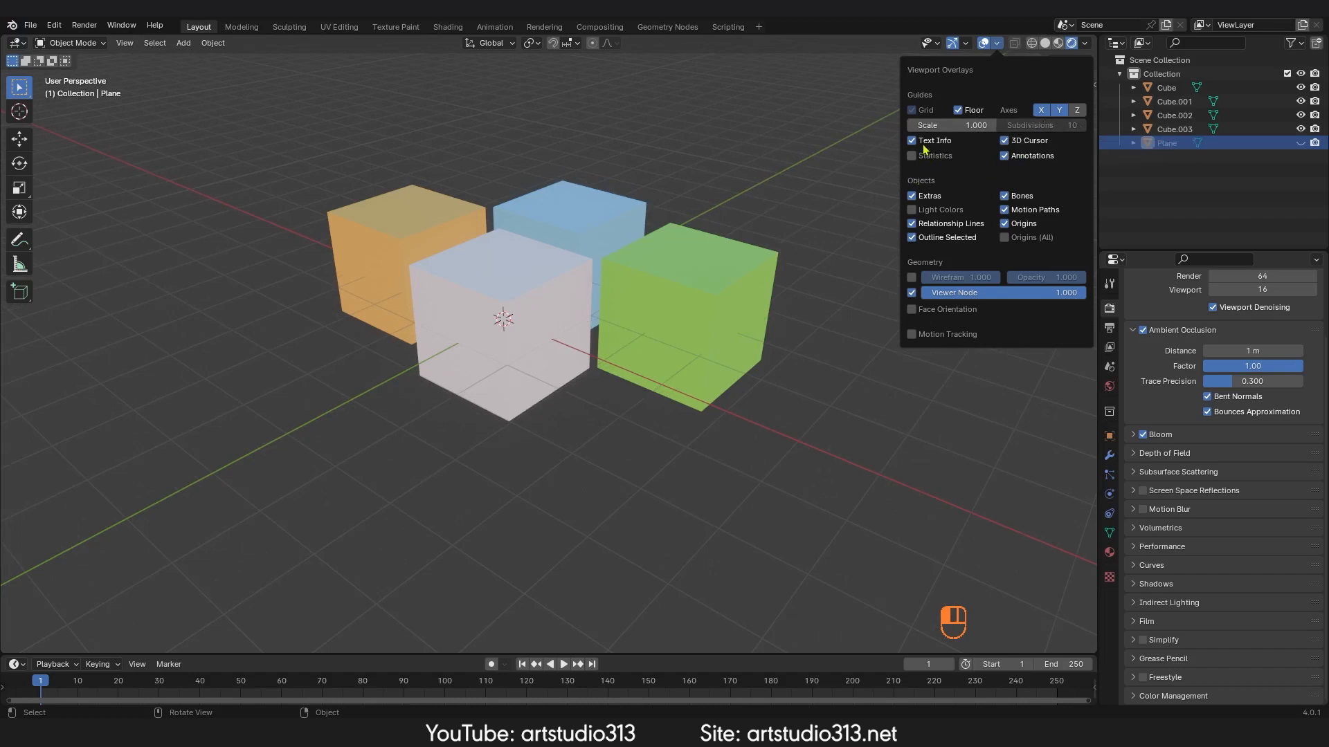
# Step: Toggle the Text Info overlay off and on, then enable the Statistics overlay
pyautogui.doubleClick(911, 142)
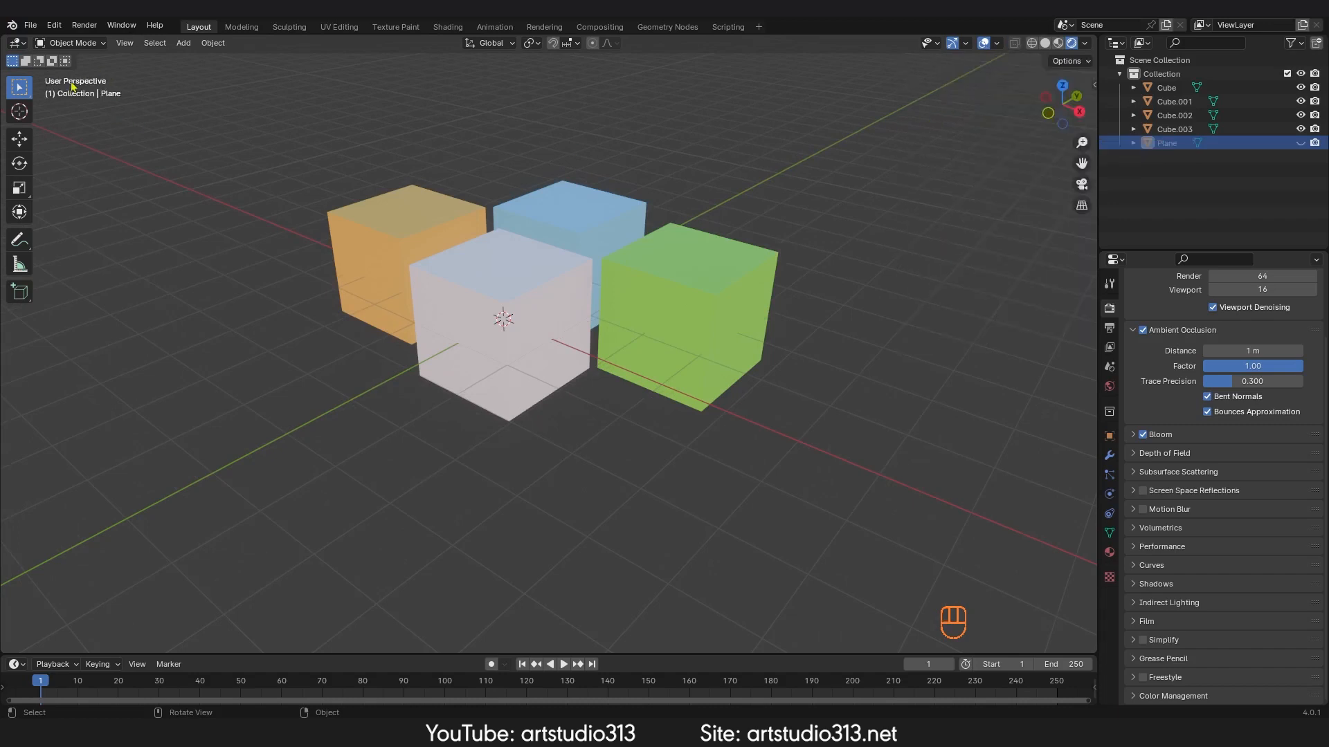
pyautogui.click(997, 44)
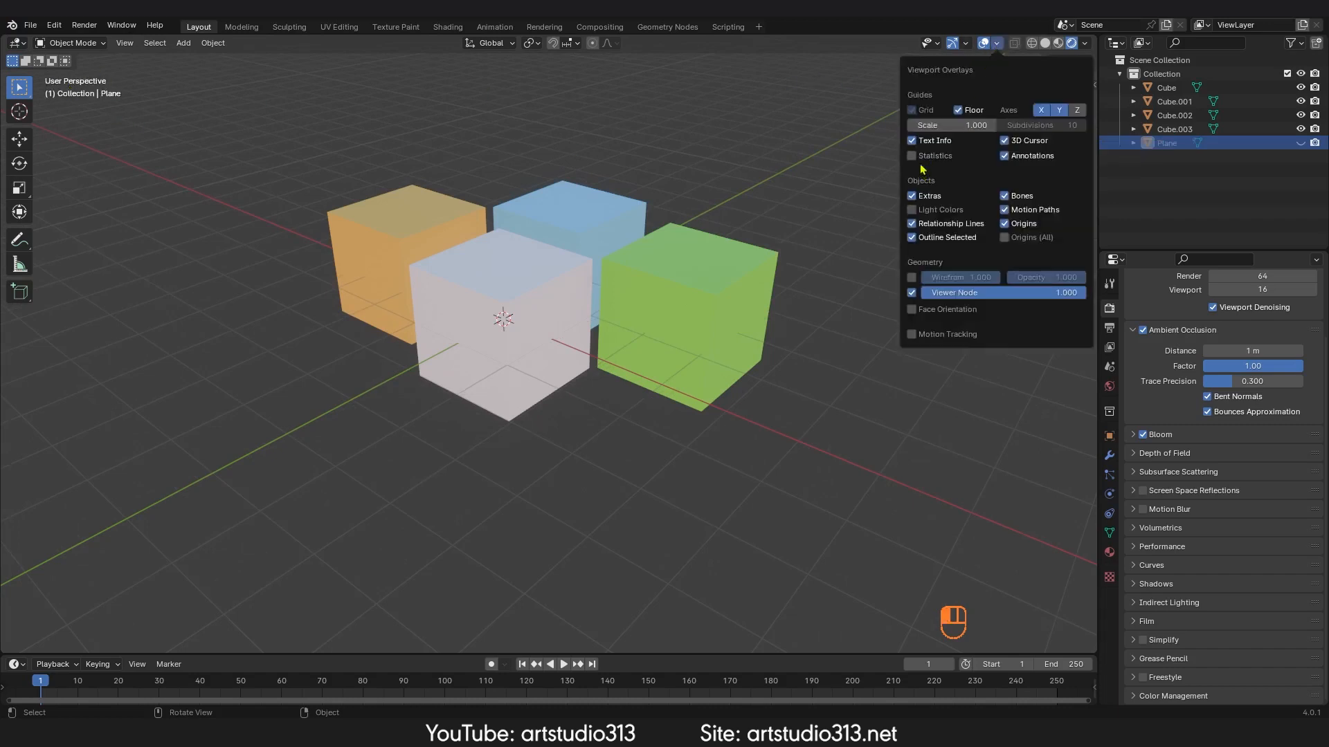
pyautogui.click(912, 156)
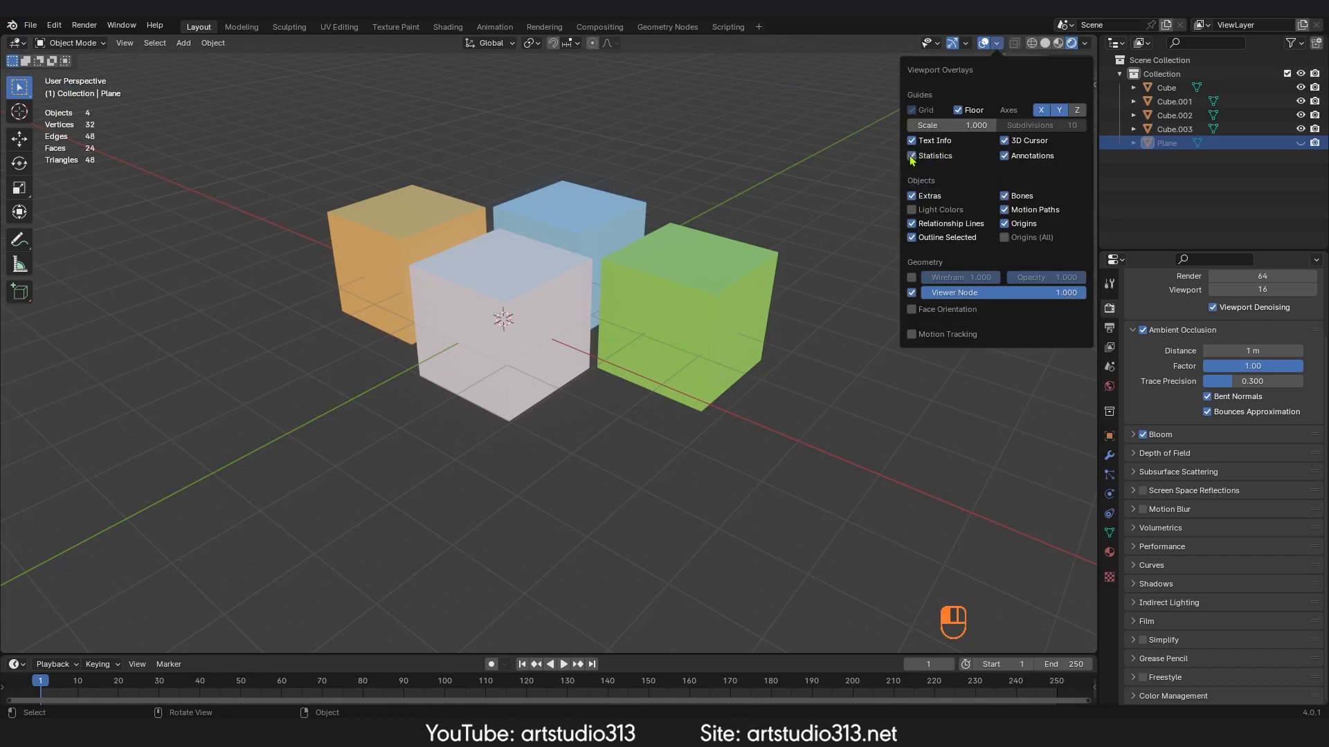
# Step: Select the green cube and switch the viewport to wireframe shading
pyautogui.keyDown('ctrl'); pyautogui.moveTo(100, 189); pyautogui.dragTo(216, 243, button='middle'); pyautogui.keyUp('ctrl')
pyautogui.keyDown('shift'); pyautogui.moveTo(216, 242); pyautogui.dragTo(204, 294, button='middle'); pyautogui.keyUp('shift')
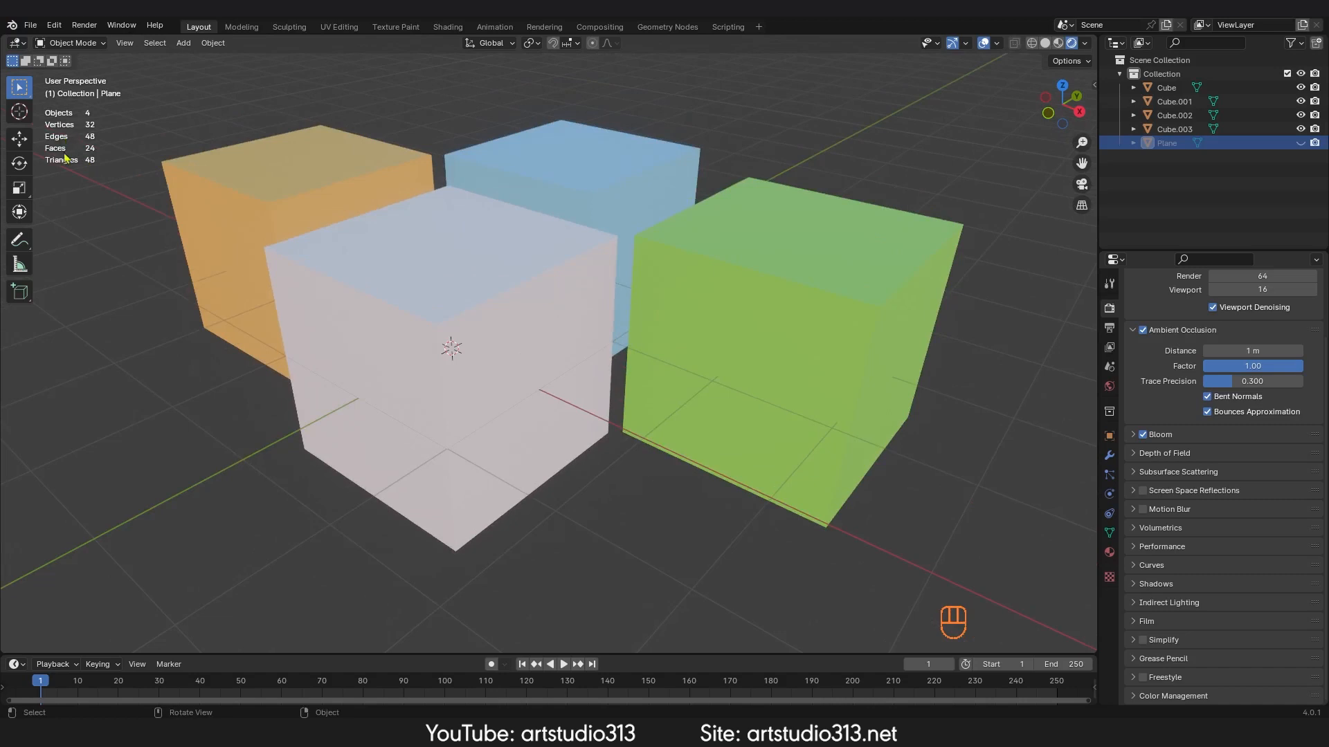
pyautogui.moveTo(272, 238); pyautogui.dragTo(339, 228, button='middle')
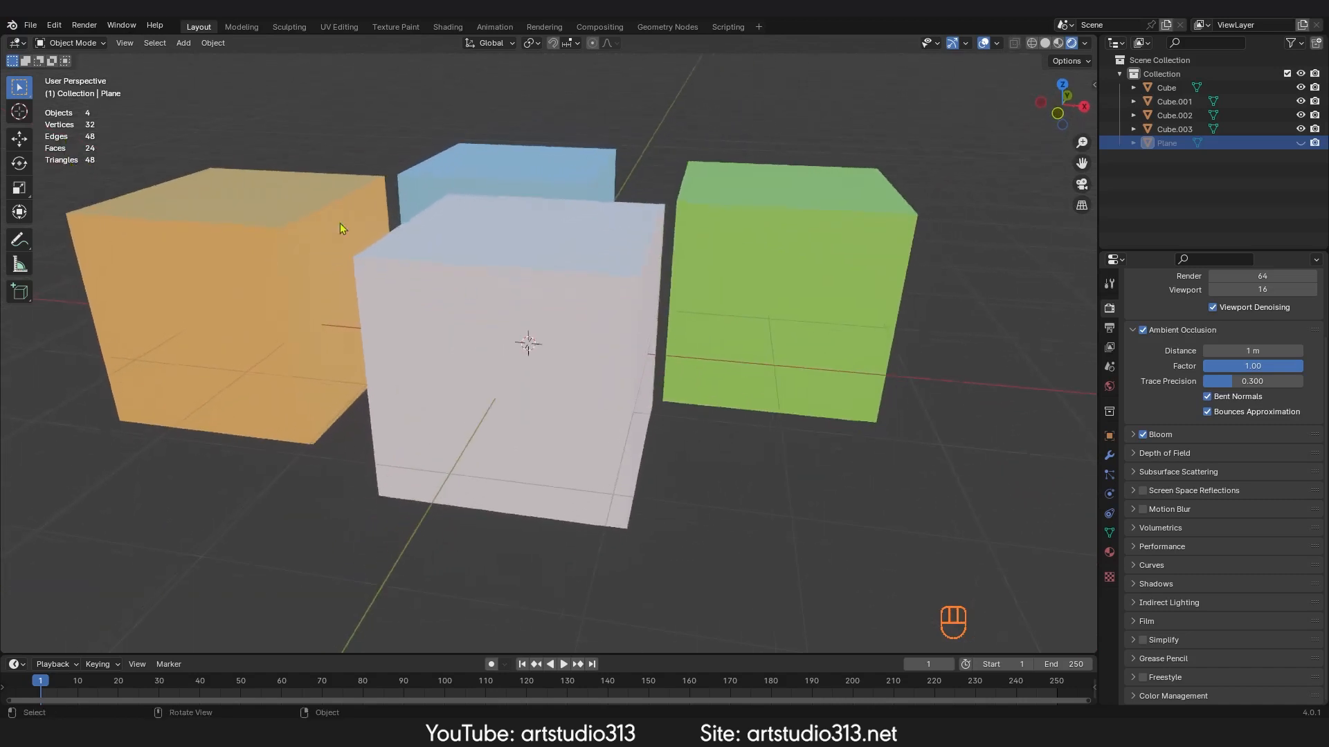
pyautogui.click(856, 258)
pyautogui.hotkey('shift', 'z')
pyautogui.moveTo(794, 267); pyautogui.dragTo(765, 281, button='middle')
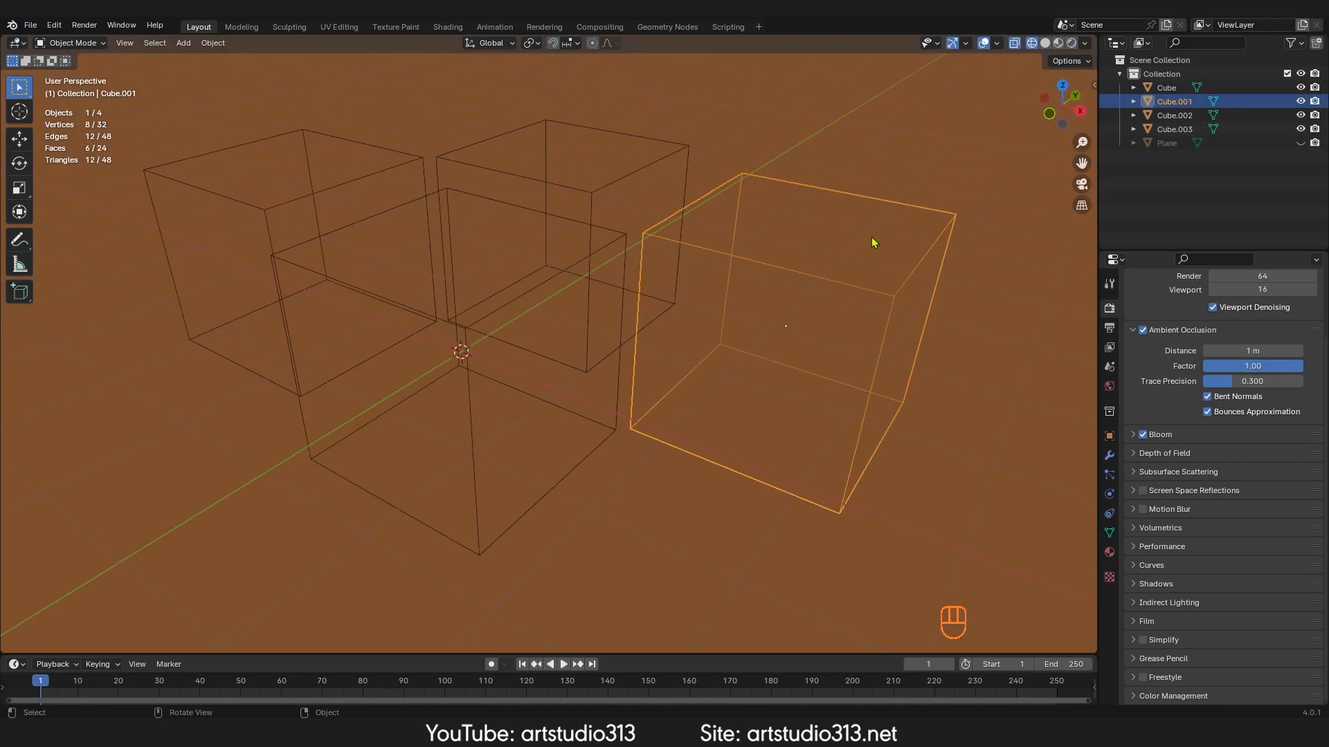
# Step: Add the blue cube to the selection through the wireframe, then box-select all four cubes
pyautogui.click(759, 178)
pyautogui.click(770, 182)
pyautogui.moveTo(754, 144); pyautogui.dragTo(676, 190)
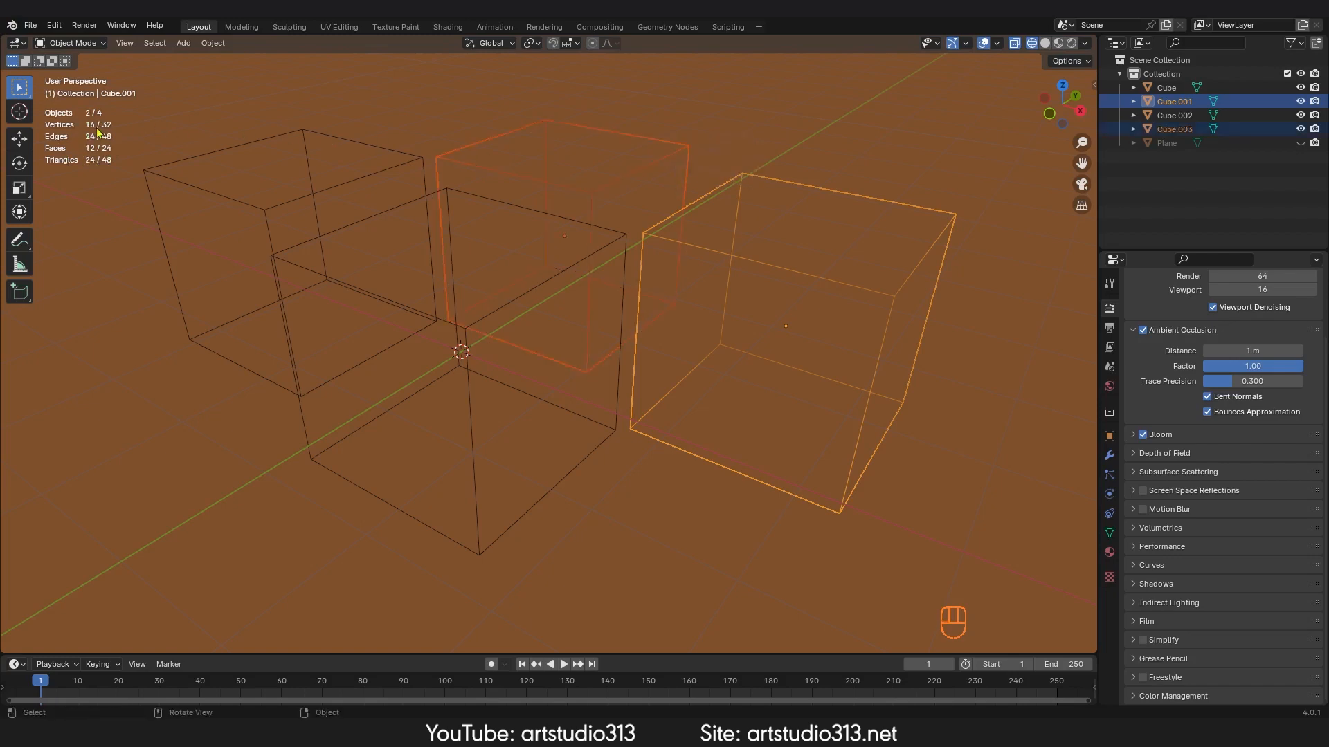
pyautogui.moveTo(755, 136); pyautogui.dragTo(682, 196)
pyautogui.keyDown('ctrl'); pyautogui.moveTo(697, 272); pyautogui.dragTo(714, 202, button='middle'); pyautogui.keyUp('ctrl')
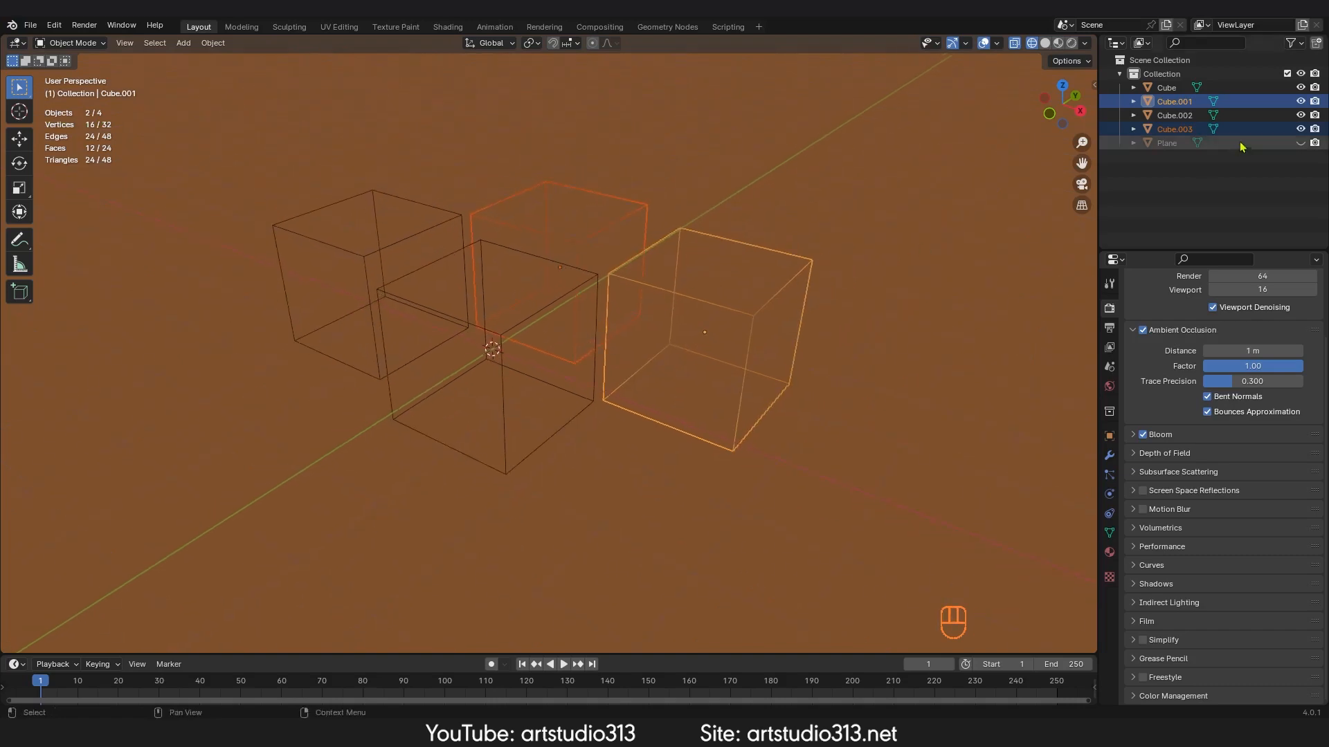
pyautogui.moveTo(684, 192); pyautogui.dragTo(267, 373)
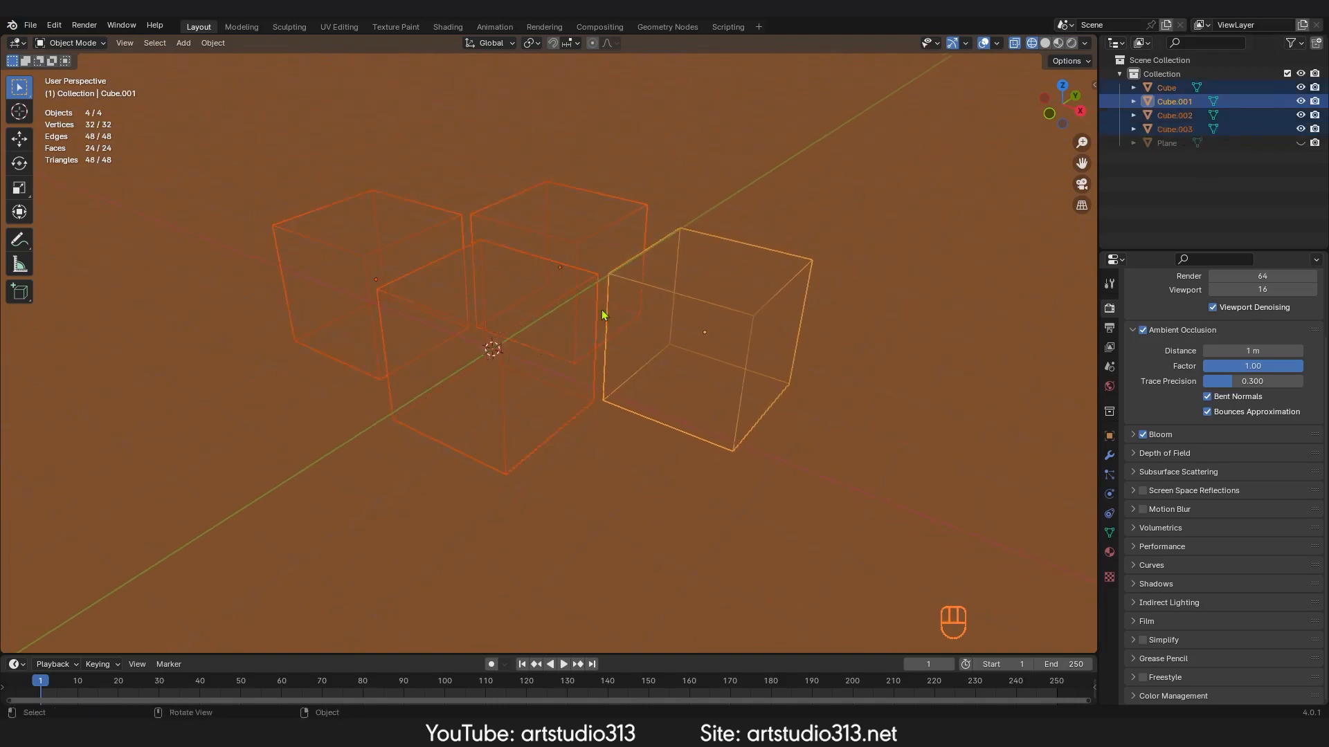
pyautogui.moveTo(602, 312)
pyautogui.keyDown('ctrl'); pyautogui.mouseDown(button='middle')
pyautogui.moveTo(584, 318)
pyautogui.moveTo(601, 297)
pyautogui.mouseUp(button='middle'); pyautogui.keyUp('ctrl')
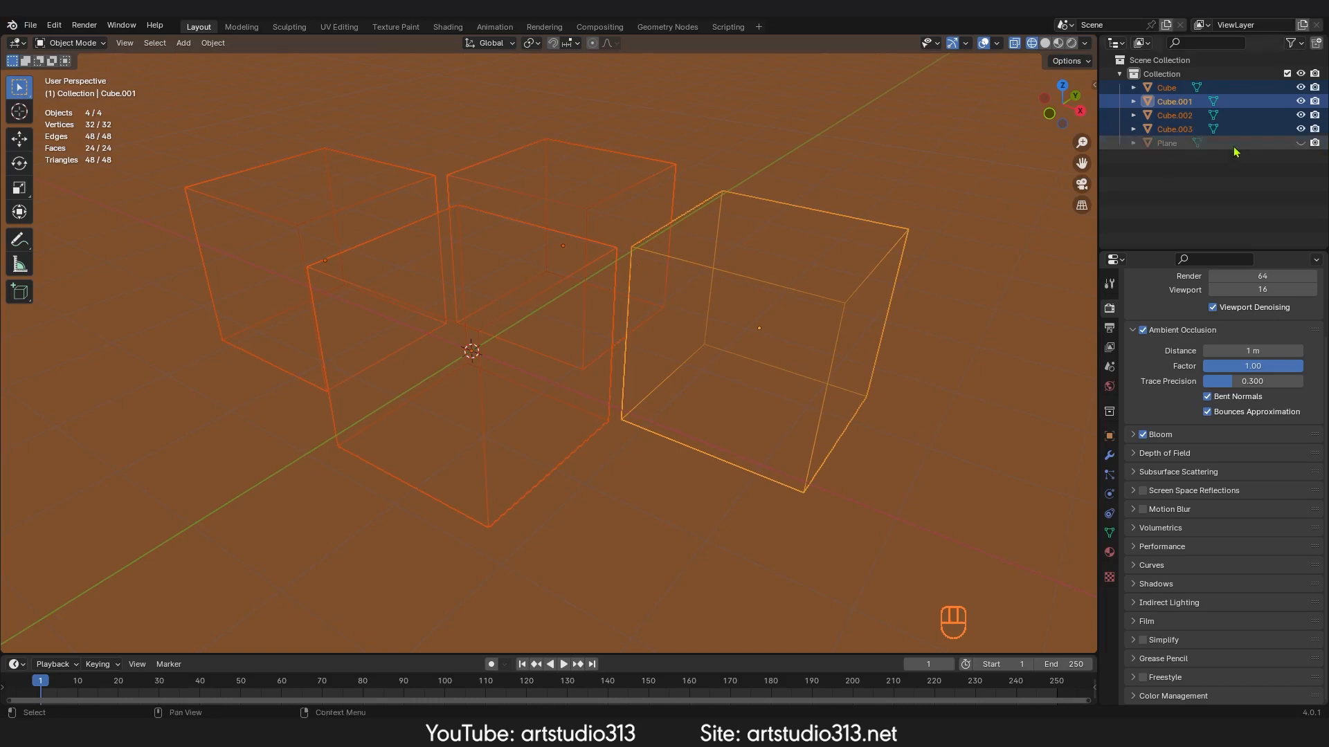
# Step: Show and hide the plane again in the outliner, then select only the blue cube
pyautogui.click(1300, 142)
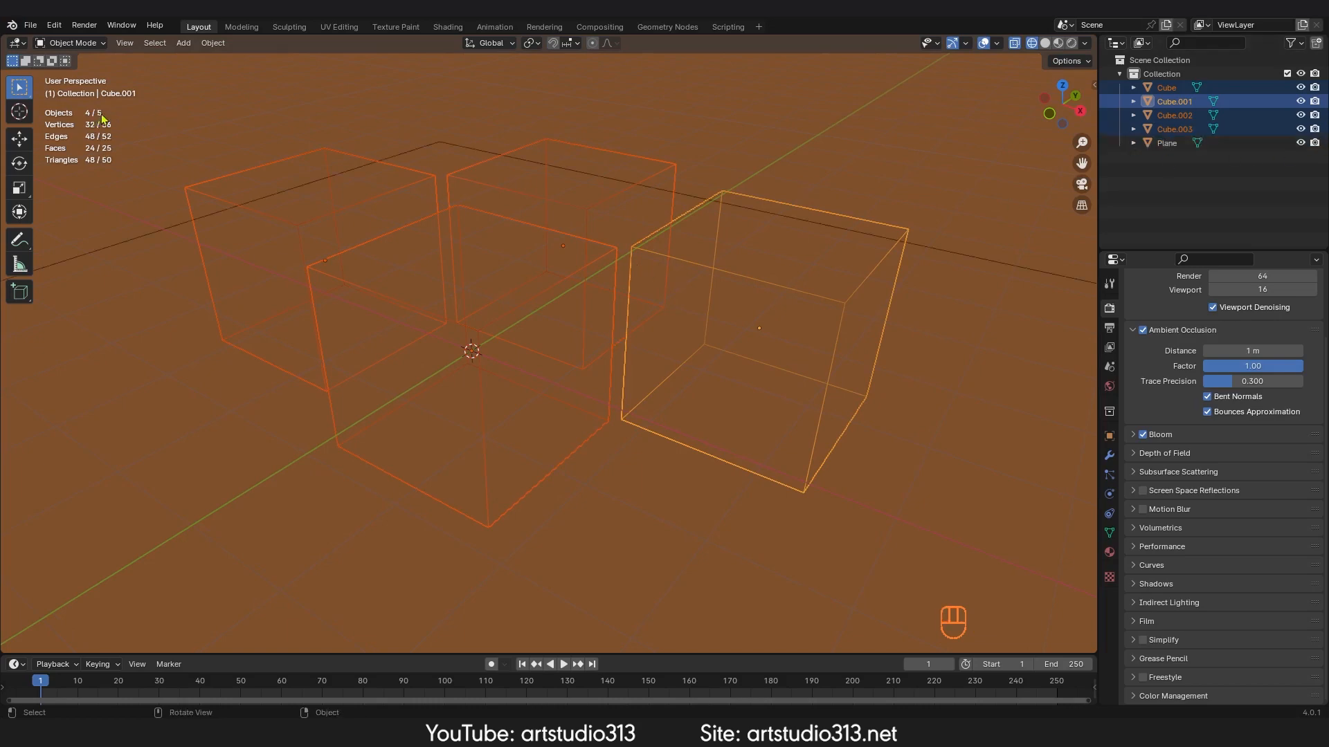
pyautogui.click(1300, 142)
pyautogui.keyDown('ctrl'); pyautogui.moveTo(560, 281); pyautogui.dragTo(616, 351, button='middle'); pyautogui.keyUp('ctrl')
pyautogui.moveTo(616, 352); pyautogui.dragTo(610, 389, button='middle')
pyautogui.moveTo(610, 388); pyautogui.dragTo(620, 317, button='middle')
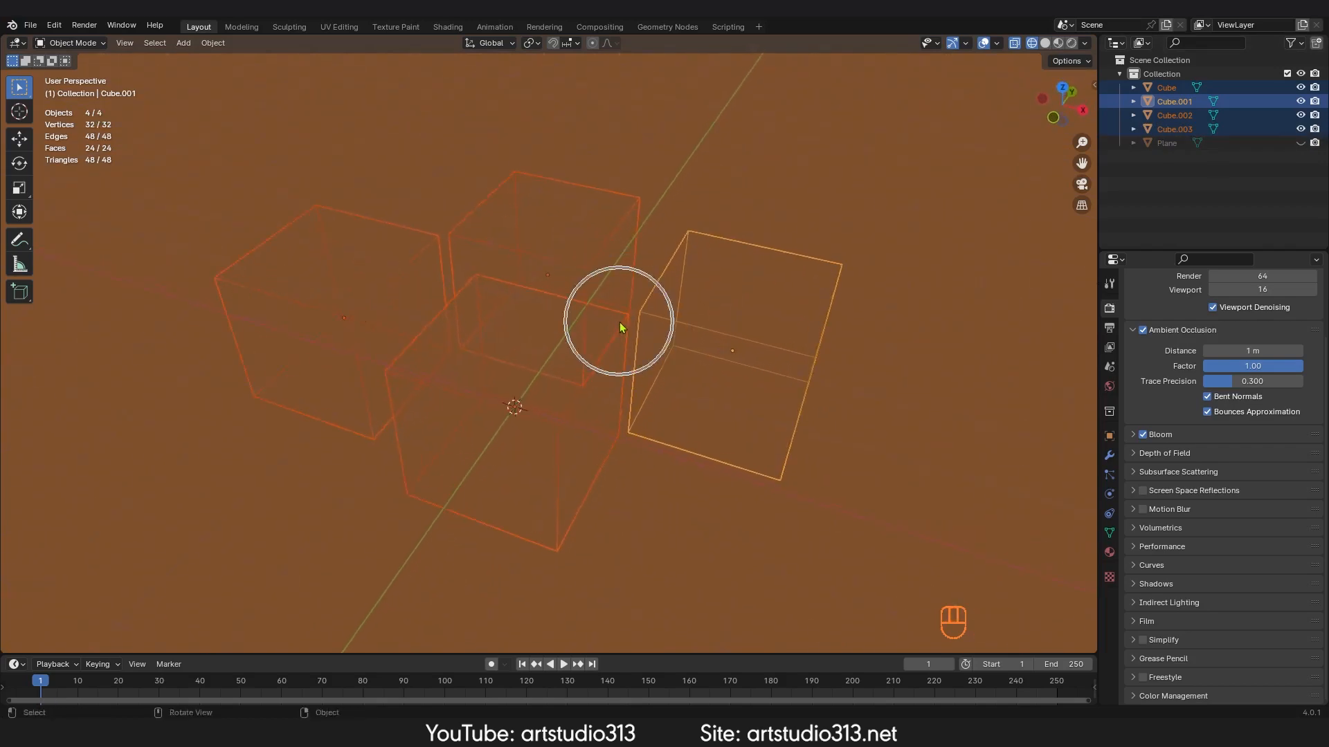
pyautogui.click(583, 272)
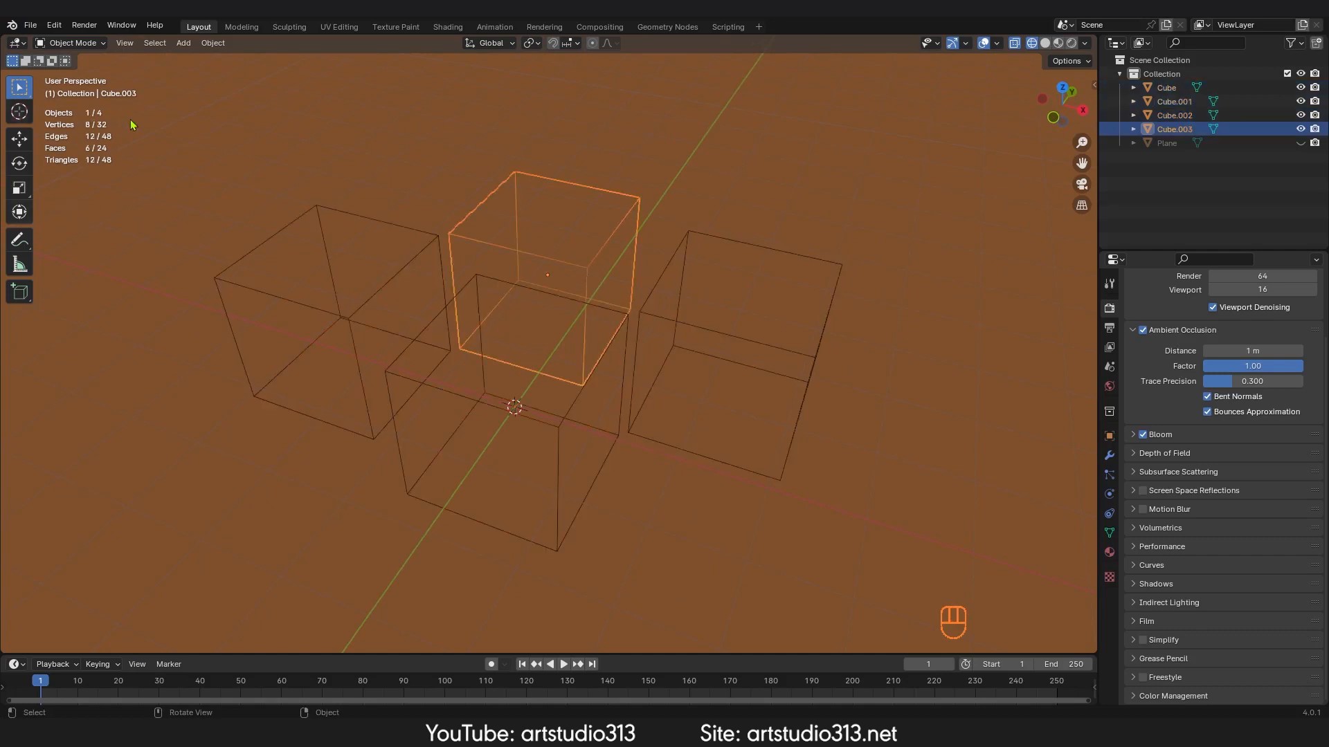
pyautogui.keyDown('ctrl'); pyautogui.moveTo(470, 346); pyautogui.dragTo(673, 225, button='middle'); pyautogui.keyUp('ctrl')
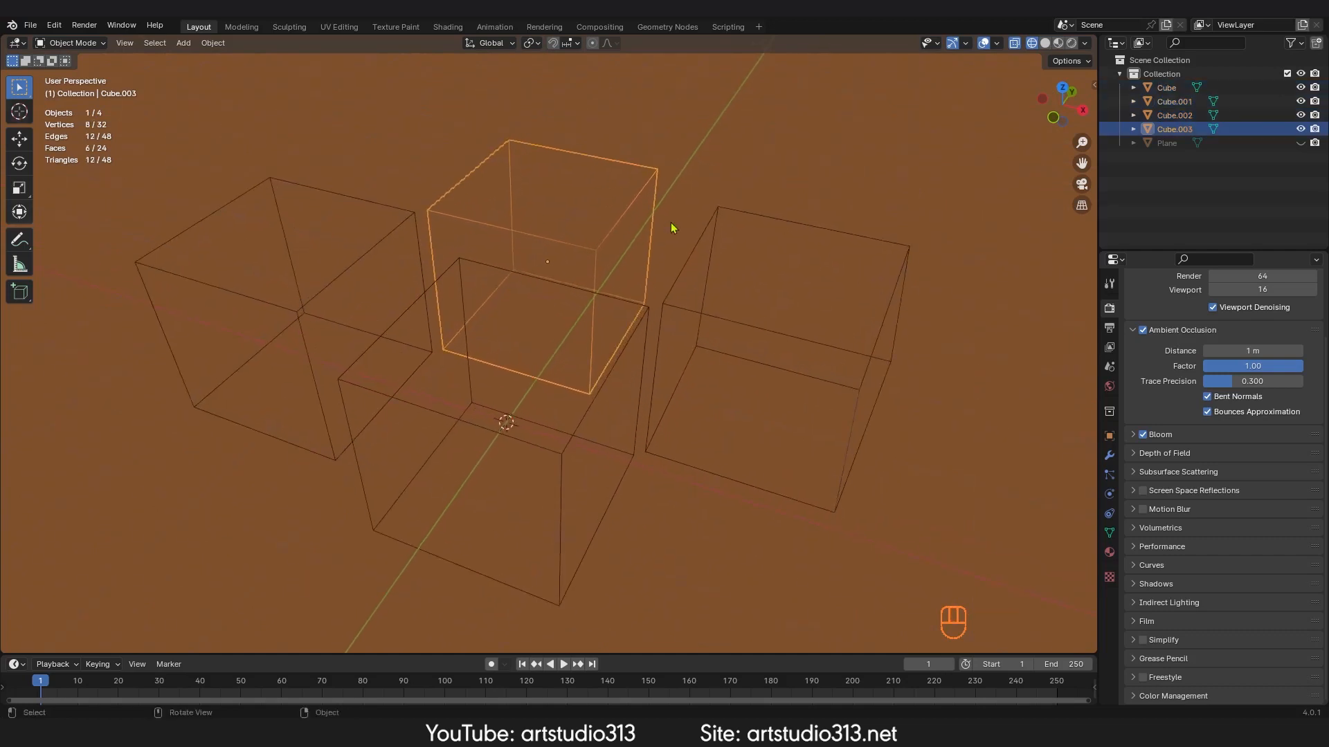
# Step: Toggle the 3D Cursor overlay off and on in the Viewport Overlays settings
pyautogui.click(996, 43)
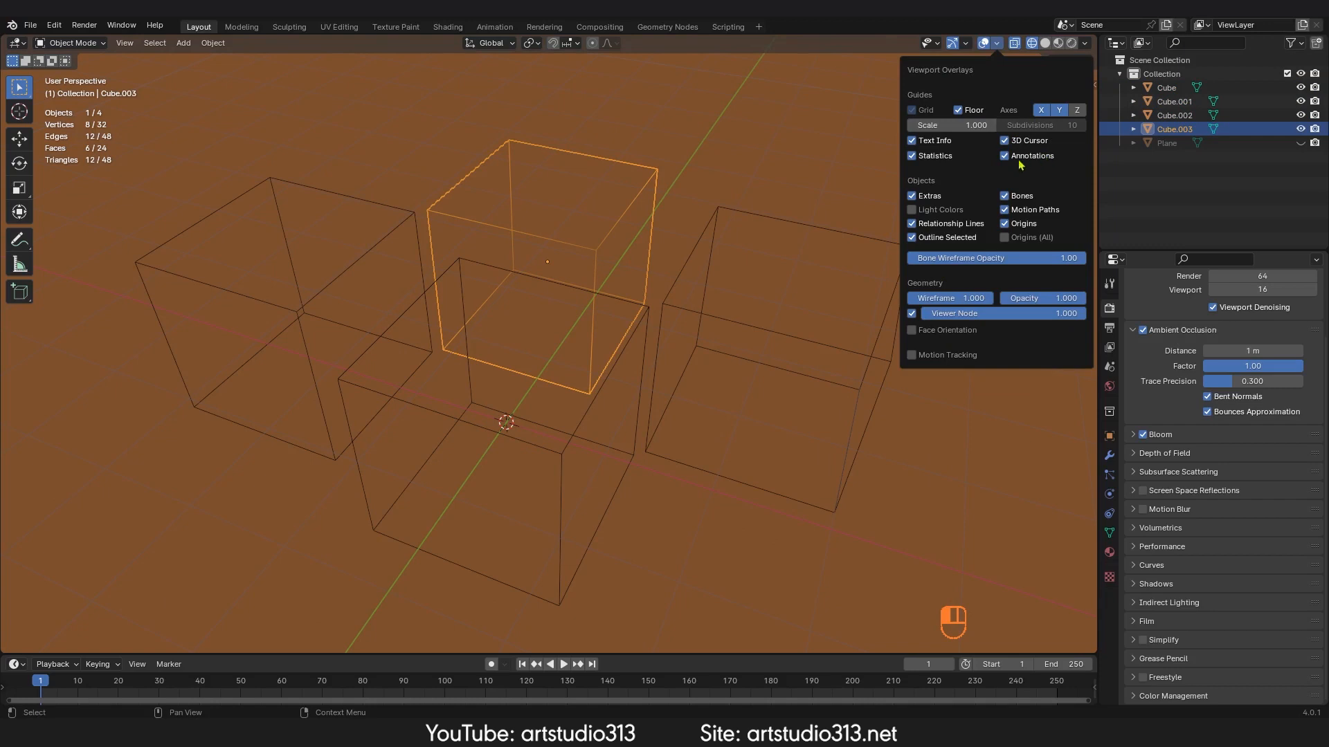
pyautogui.click(1006, 142)
pyautogui.click(1007, 142)
pyautogui.click(997, 44)
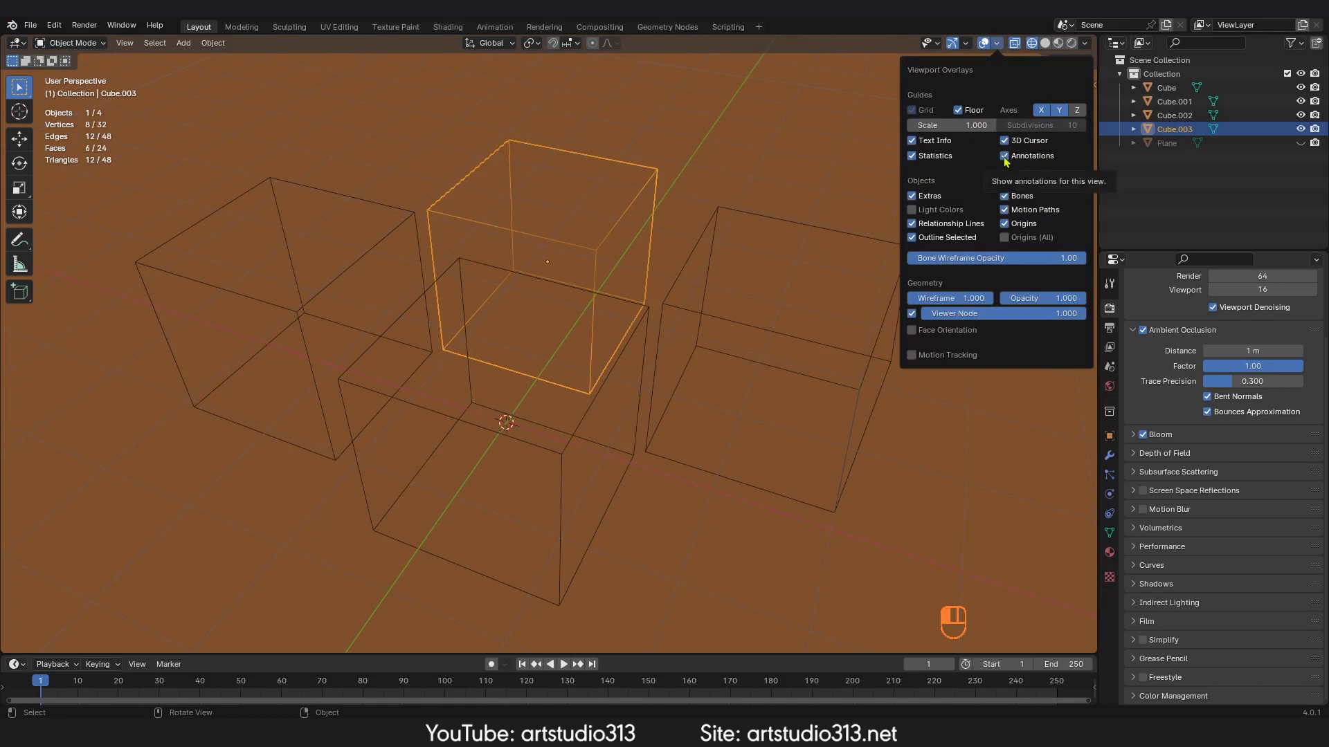
# Step: Draw two freehand annotation strokes looping around the cubes in the viewport
pyautogui.moveTo(641, 311); pyautogui.dragTo(662, 281, button='middle')
pyautogui.press('d')
pyautogui.rightClick(682, 257)
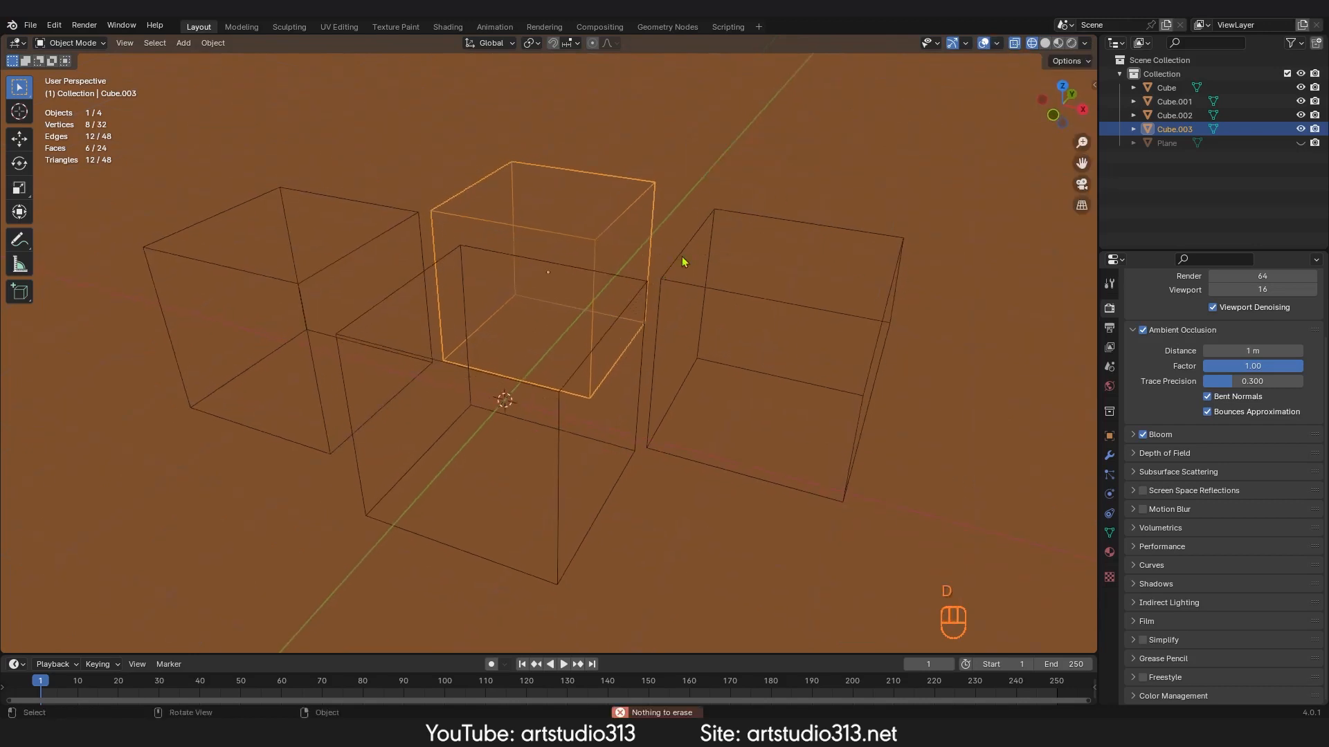
pyautogui.moveTo(807, 177)
pyautogui.mouseDown()
pyautogui.moveTo(511, 290)
pyautogui.moveTo(775, 324)
pyautogui.mouseUp()
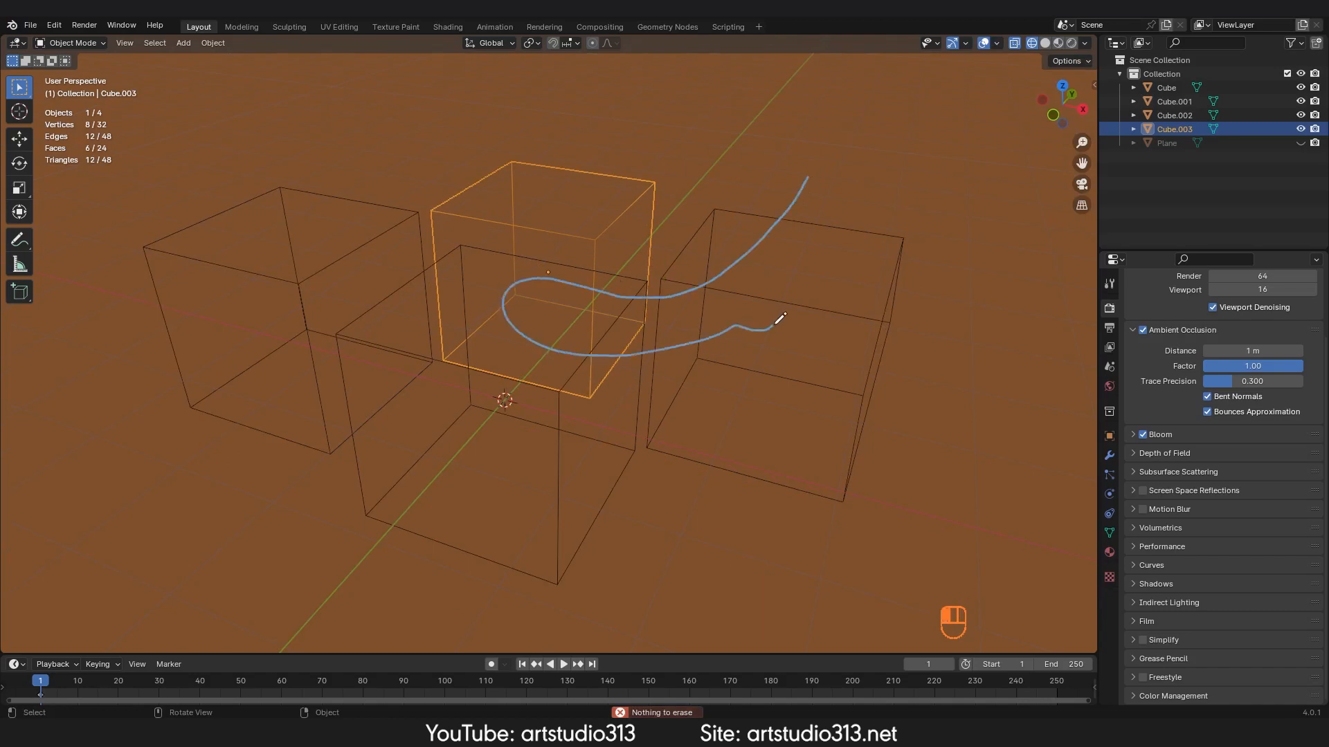
pyautogui.moveTo(780, 319)
pyautogui.mouseDown()
pyautogui.moveTo(890, 222)
pyautogui.moveTo(677, 213)
pyautogui.moveTo(983, 429)
pyautogui.moveTo(562, 274)
pyautogui.mouseUp()
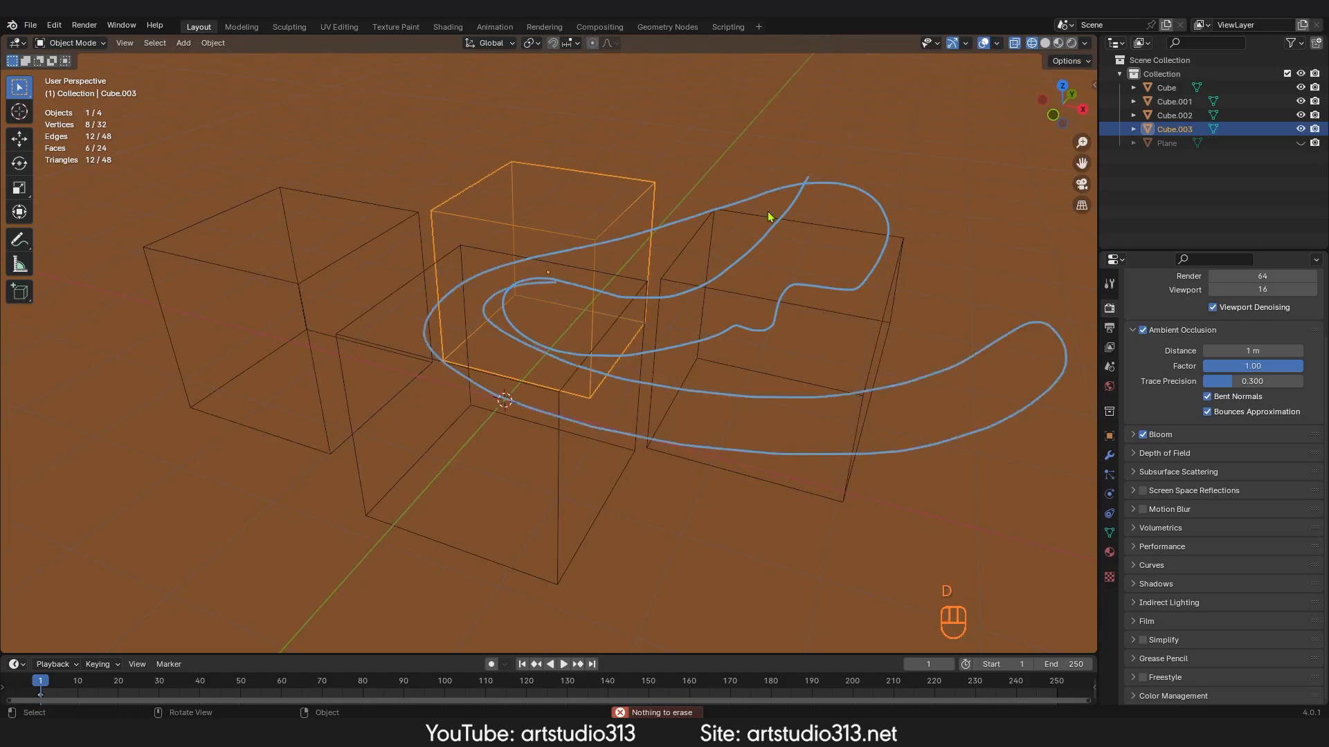
# Step: Toggle the Annotations overlay off and on
pyautogui.click(997, 43)
pyautogui.click(1005, 159)
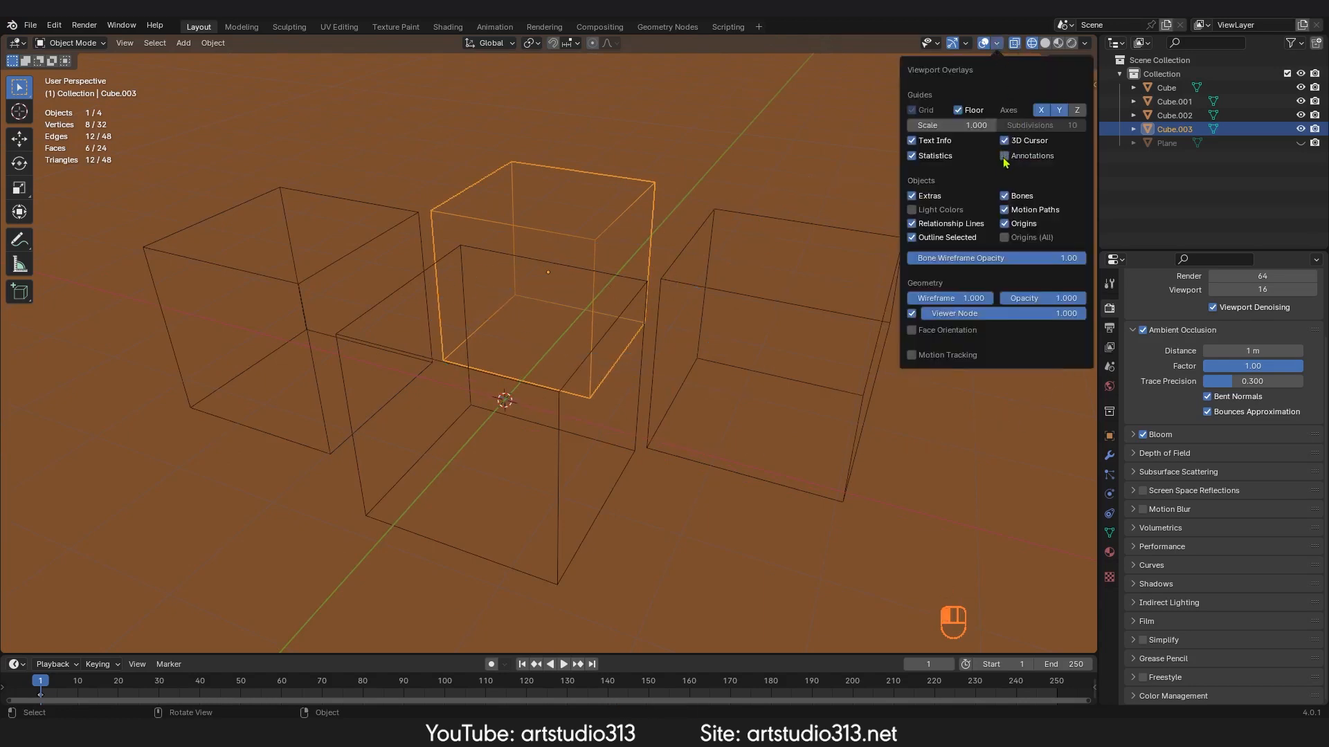
pyautogui.click(1005, 158)
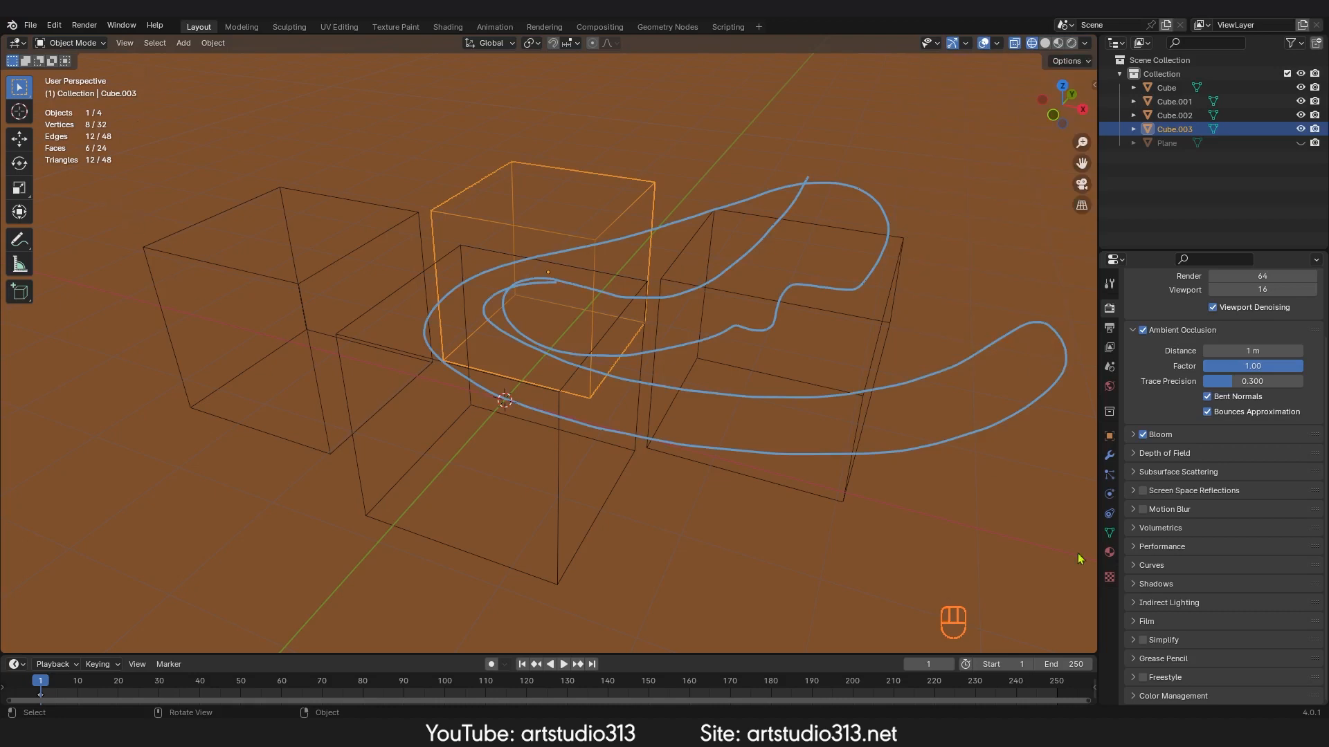
# Step: Remove the Note annotation layer with the Annotate tool's layer settings and return to the Select tool
pyautogui.click(1110, 436)
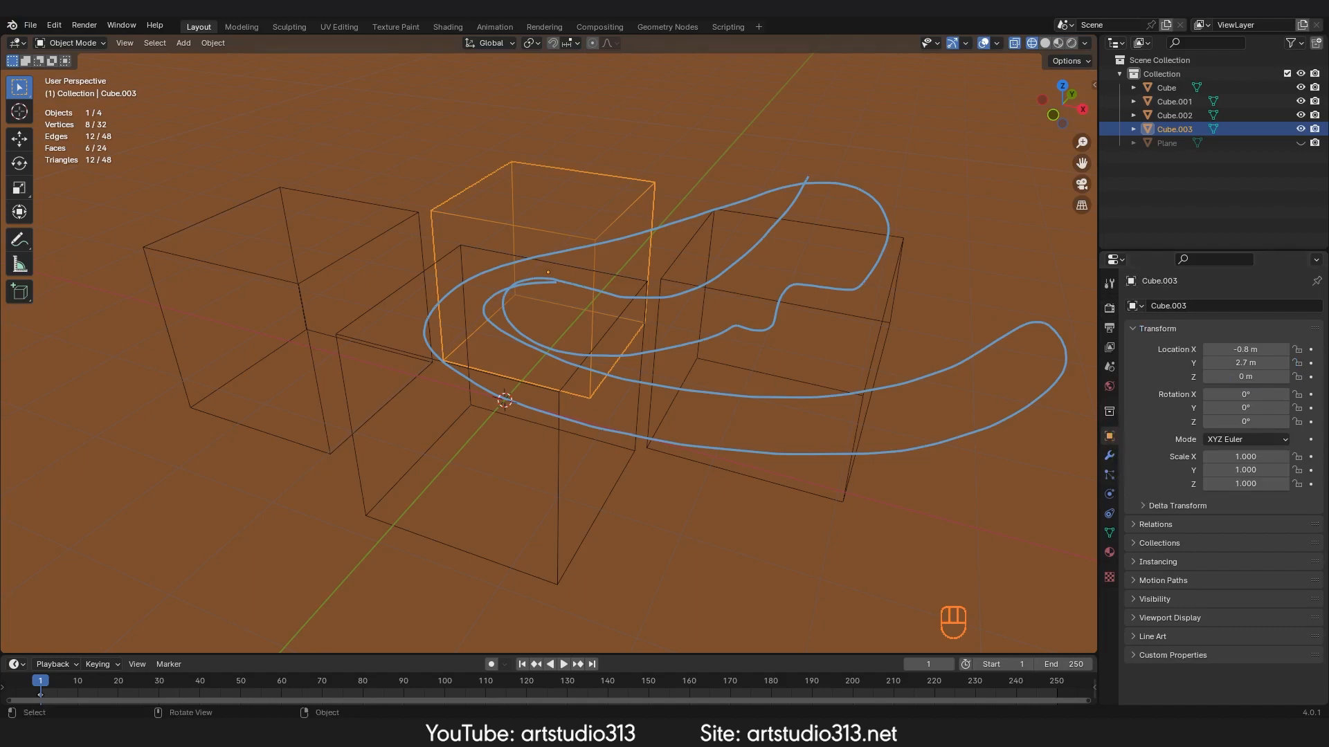
pyautogui.click(26, 243)
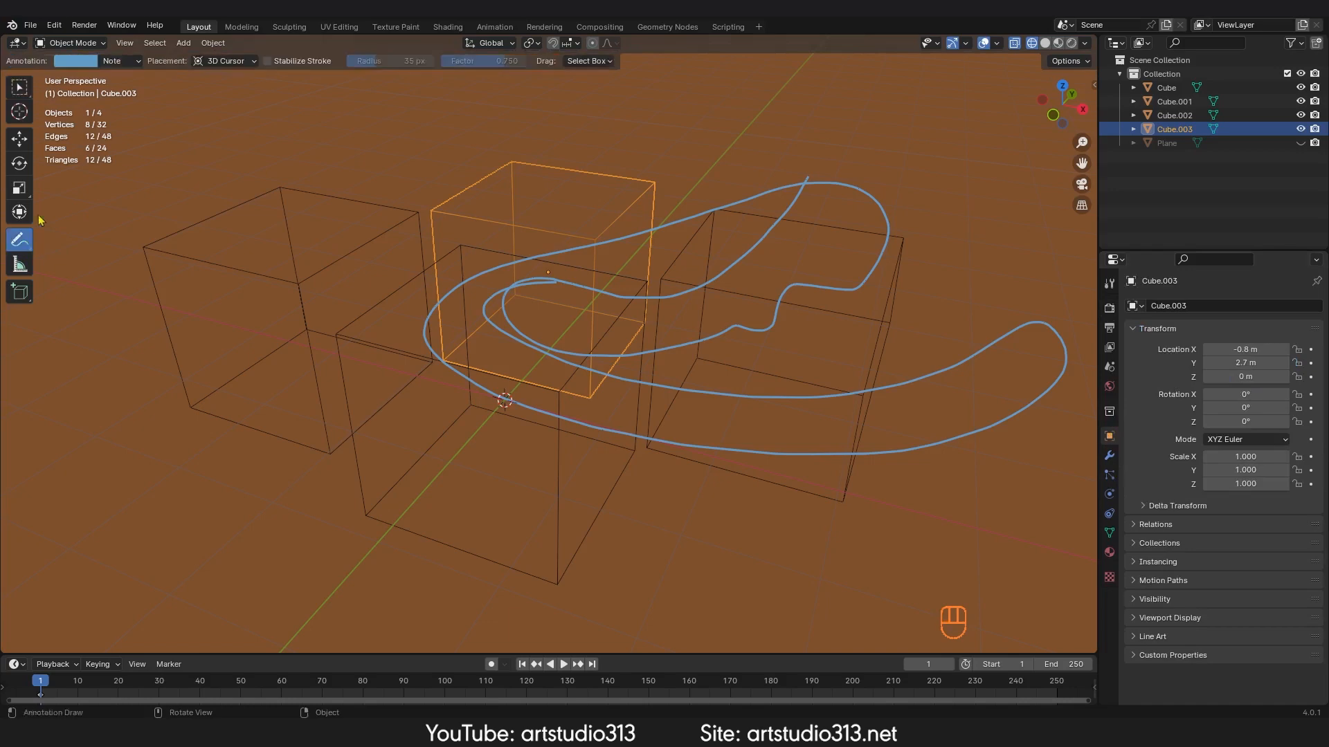
pyautogui.click(137, 62)
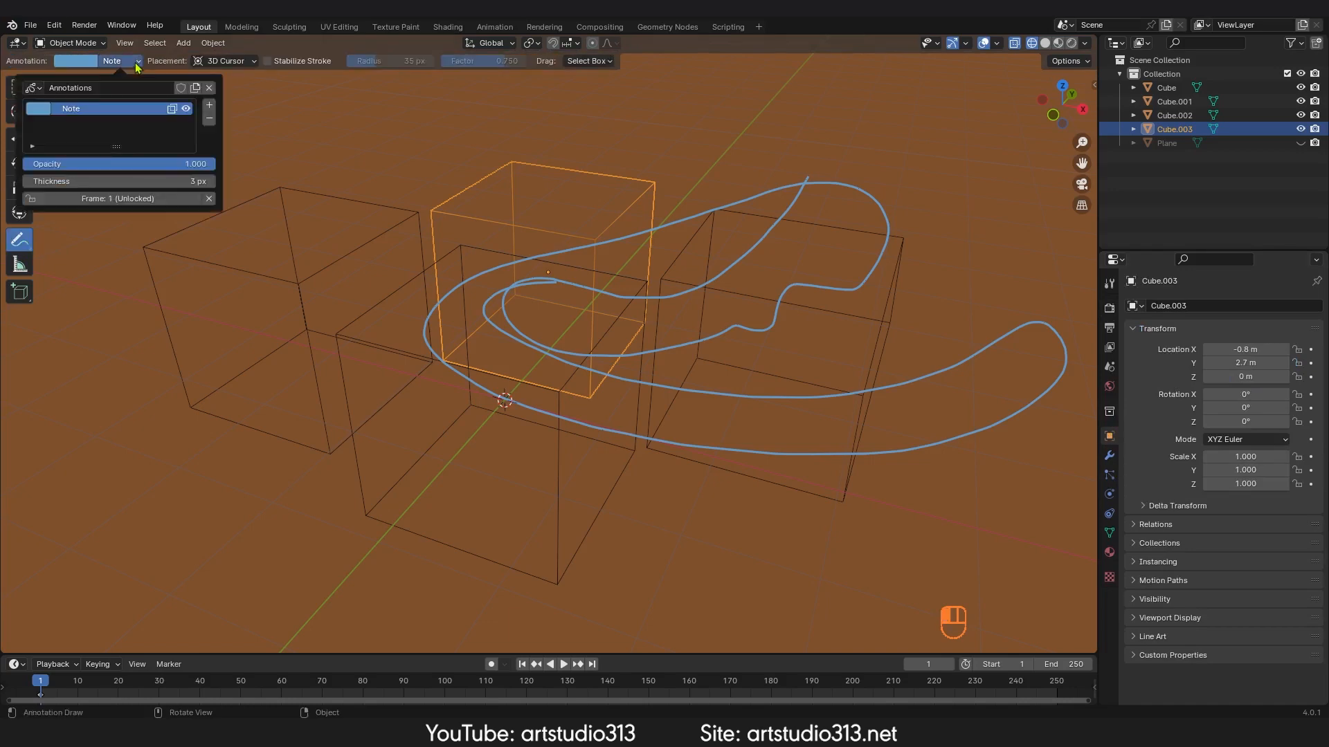
pyautogui.click(209, 118)
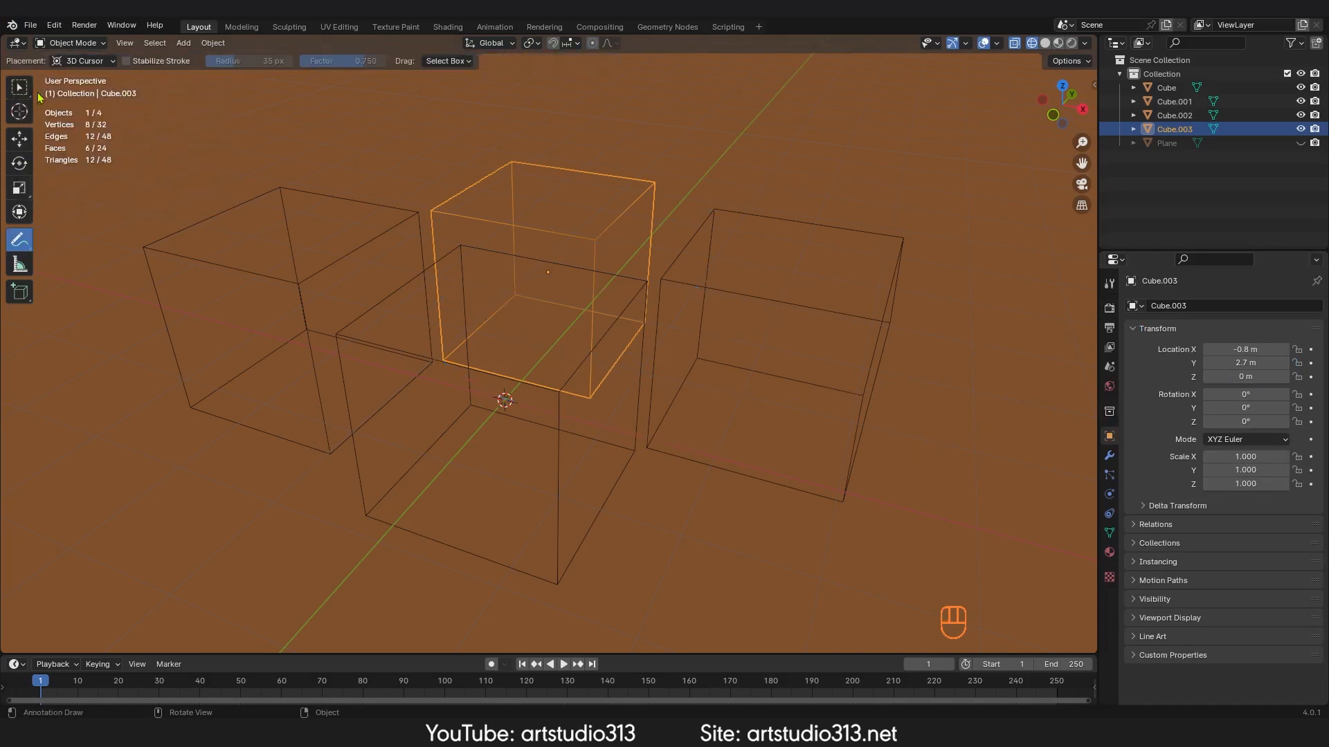
pyautogui.click(21, 88)
# Step: Add a Cube empty at the origin and scale it up to about 1.276
pyautogui.moveTo(654, 334)
pyautogui.keyDown('ctrl'); pyautogui.mouseDown(button='middle')
pyautogui.moveTo(652, 380)
pyautogui.moveTo(667, 316)
pyautogui.moveTo(654, 322)
pyautogui.mouseUp(button='middle'); pyautogui.keyUp('ctrl')
pyautogui.keyDown('ctrl'); pyautogui.moveTo(647, 302); pyautogui.dragTo(643, 312, button='middle'); pyautogui.keyUp('ctrl')
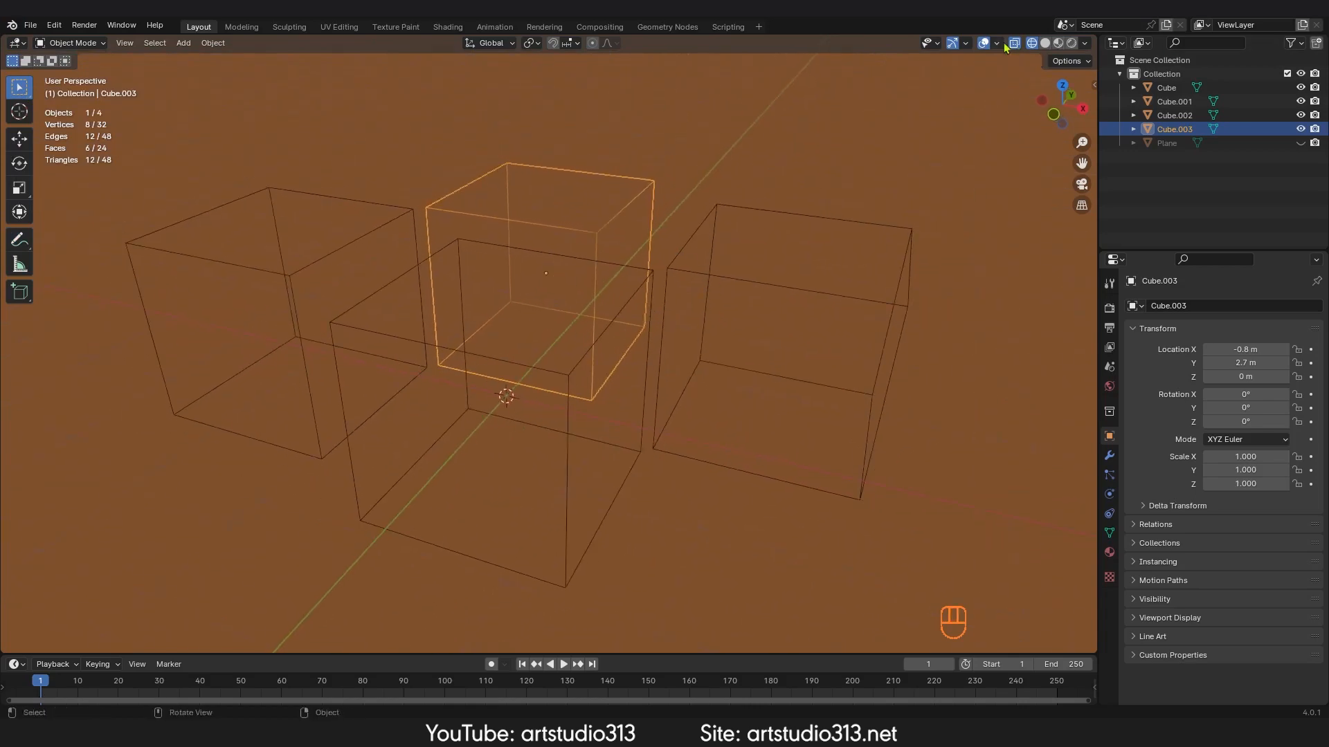
pyautogui.click(997, 44)
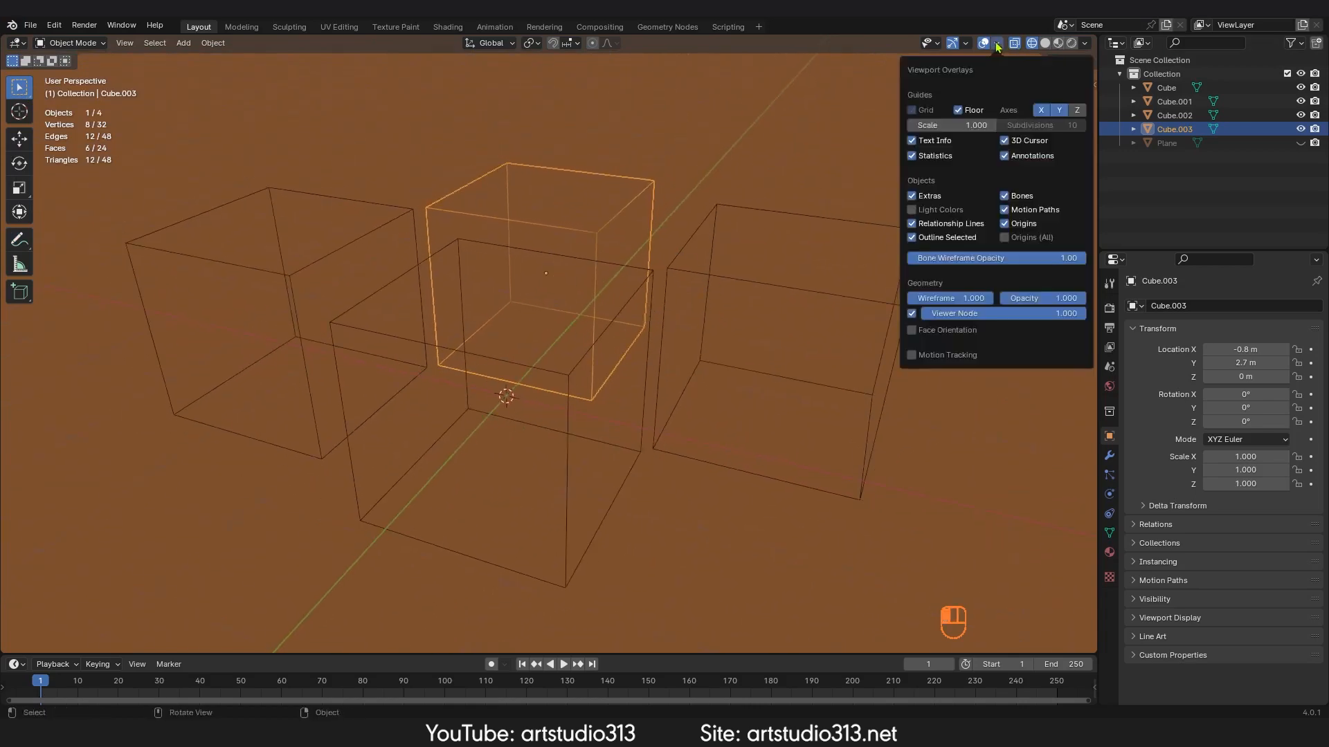
pyautogui.click(911, 196)
pyautogui.click(911, 196)
pyautogui.hotkey('shift', 'a')
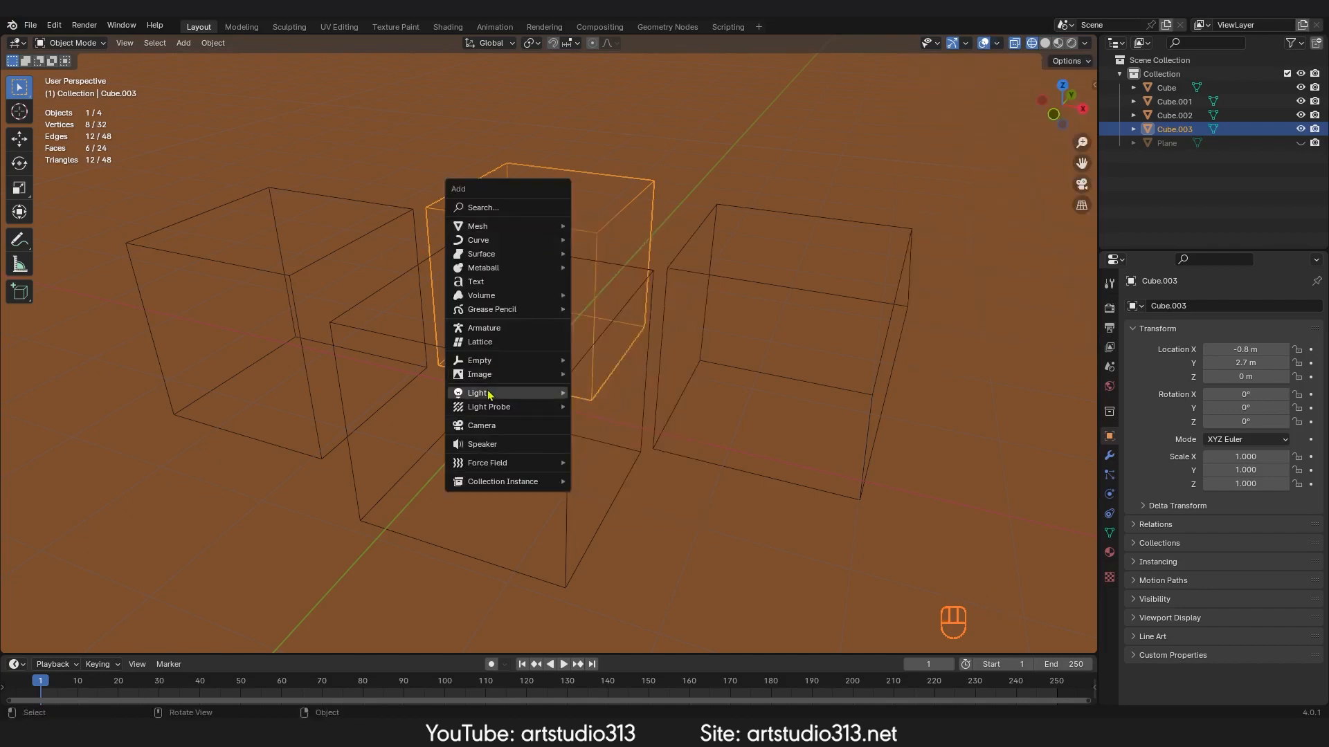
pyautogui.moveTo(496, 367)
pyautogui.click(607, 422)
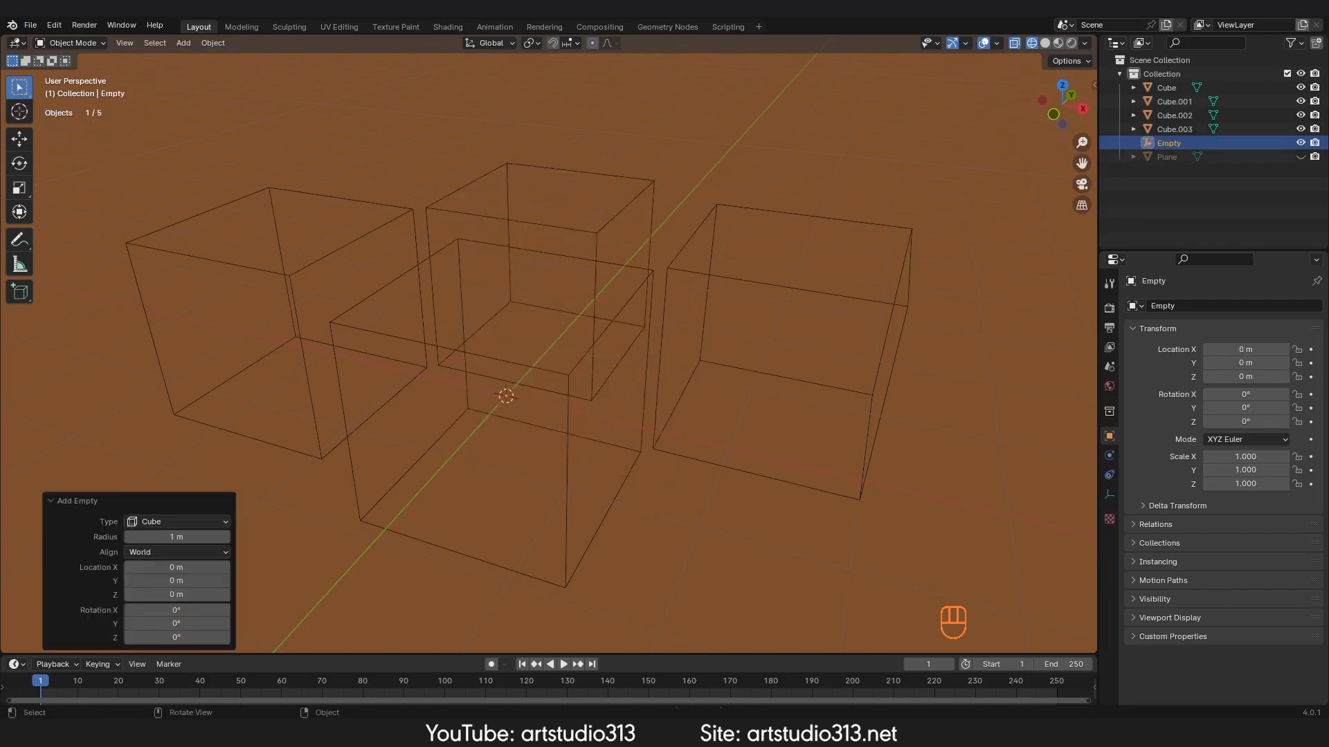
pyautogui.press('s')
pyautogui.click(640, 415)
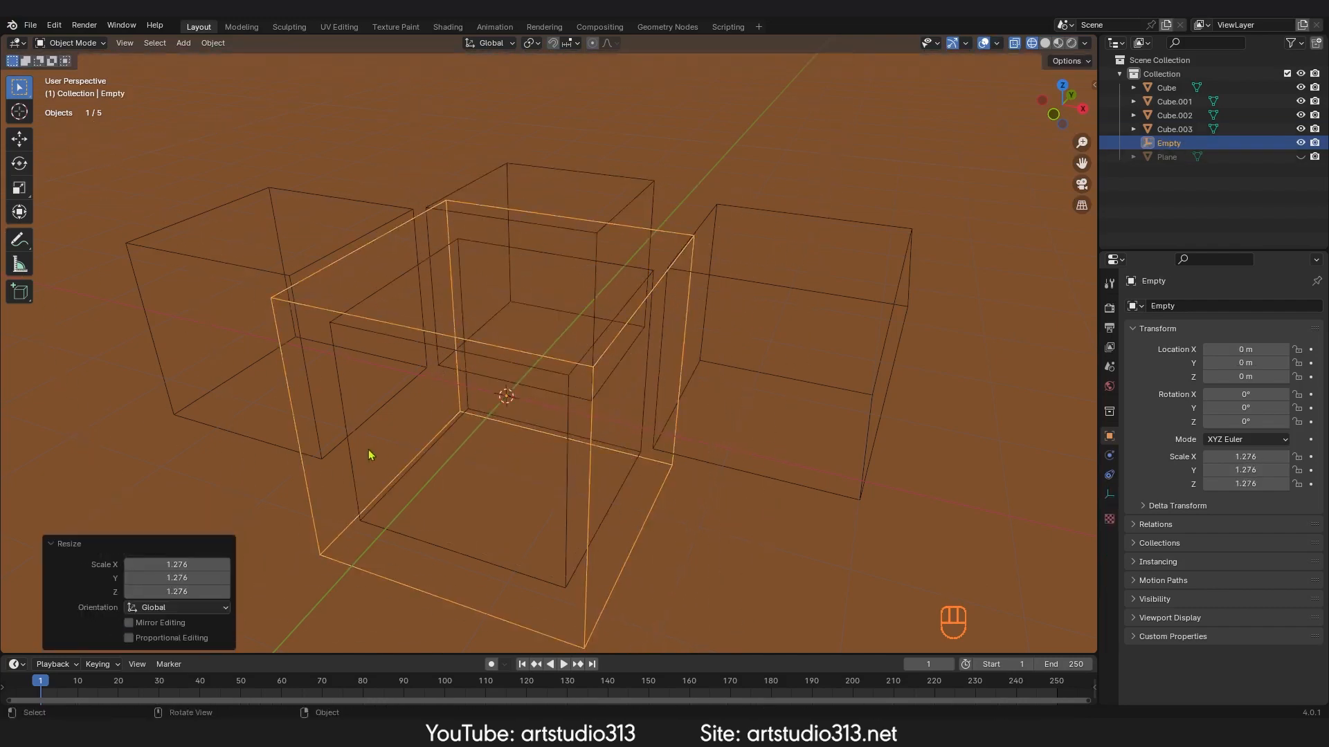
# Step: Set the empty's display to Sphere and scale it up to about 2.215
pyautogui.click(1109, 494)
pyautogui.click(1240, 325)
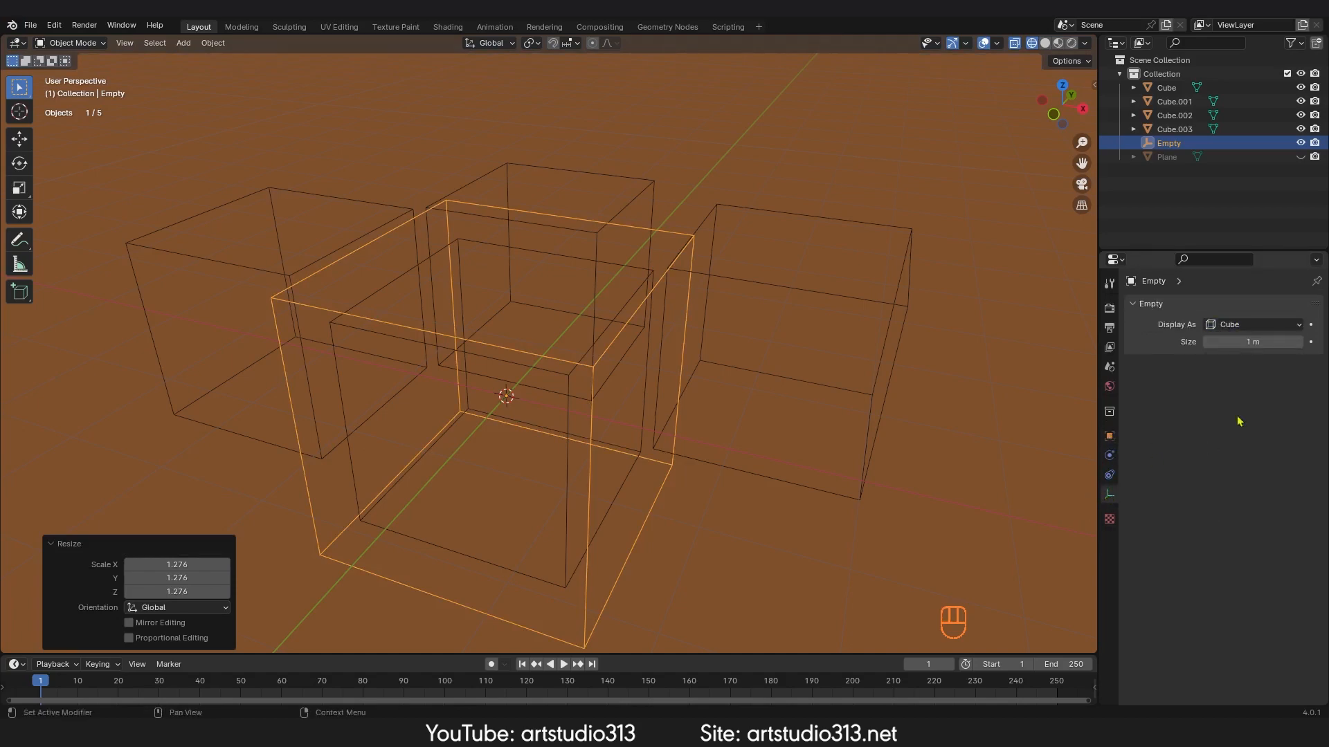
pyautogui.click(1234, 325)
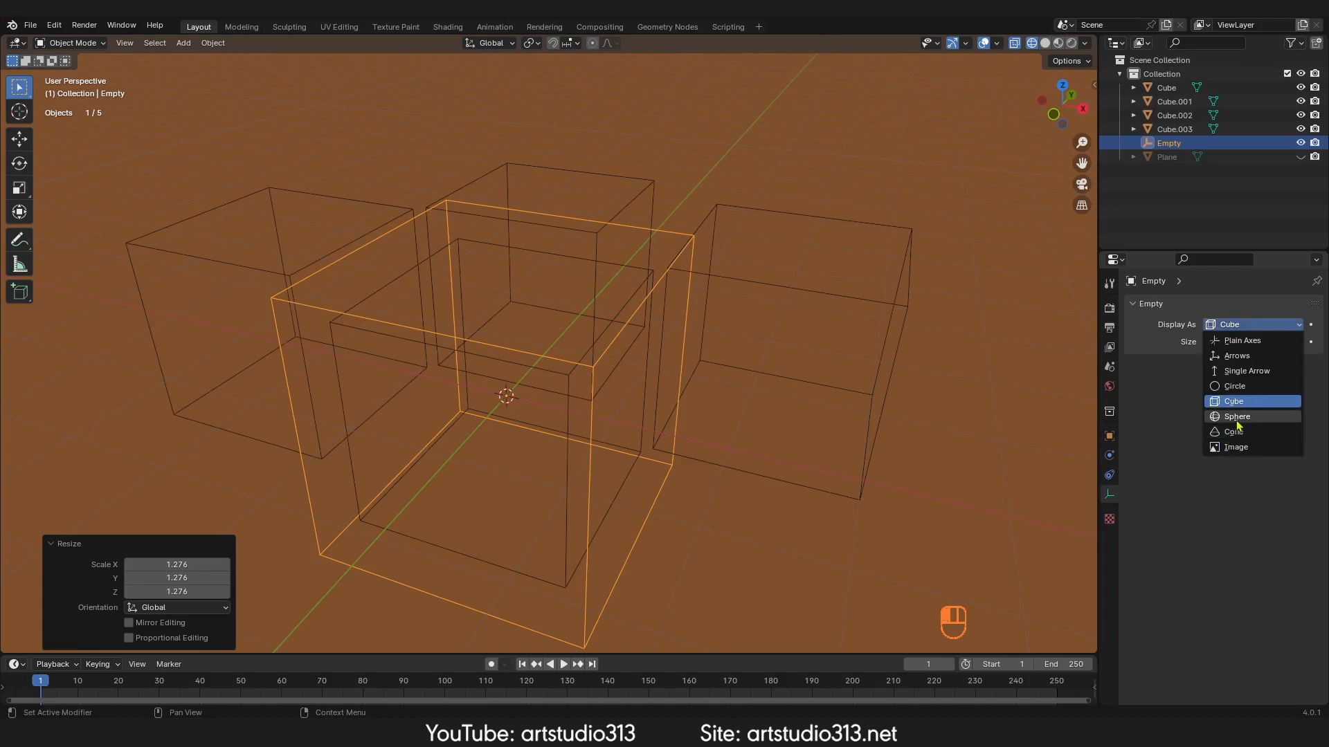
pyautogui.click(1235, 414)
pyautogui.press('s')
pyautogui.click(789, 442)
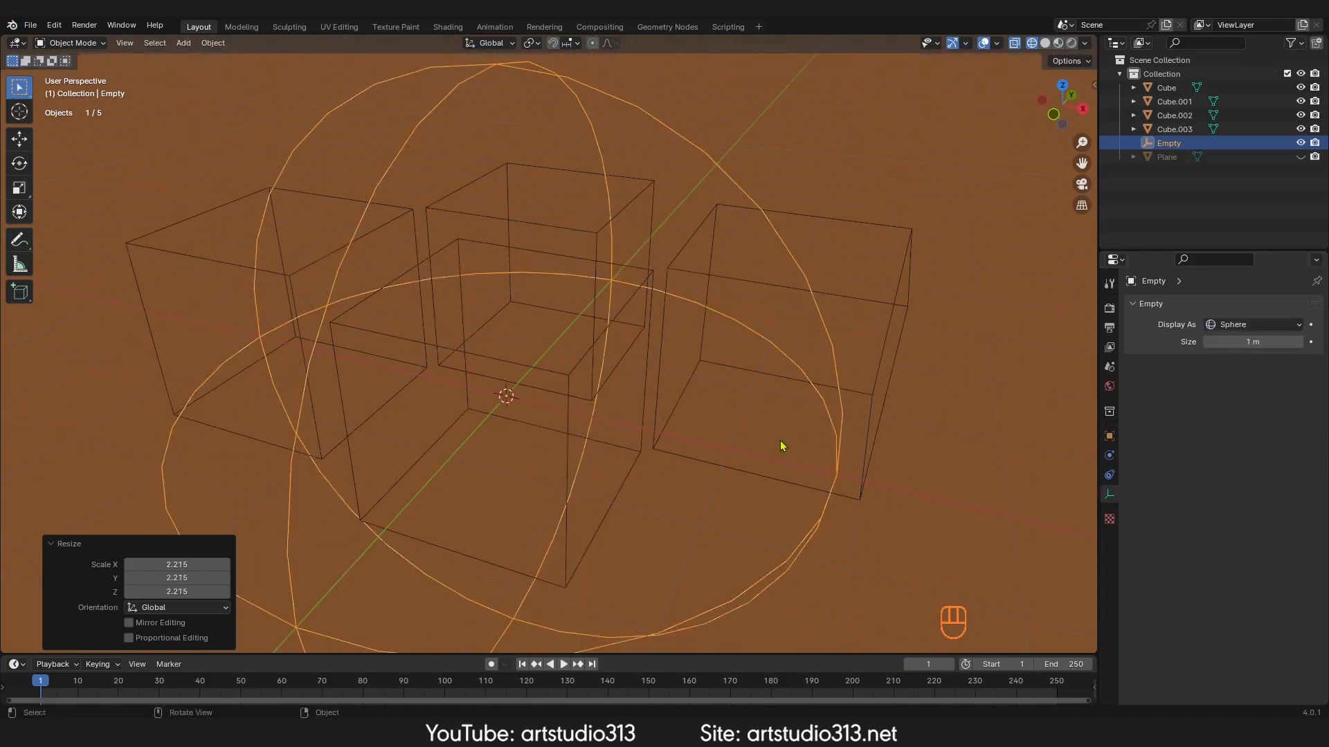
# Step: Switch back to solid shading and turn off the Extras overlay
pyautogui.press('z')
pyautogui.scroll(-3, 699, 468)
pyautogui.click(669, 473)
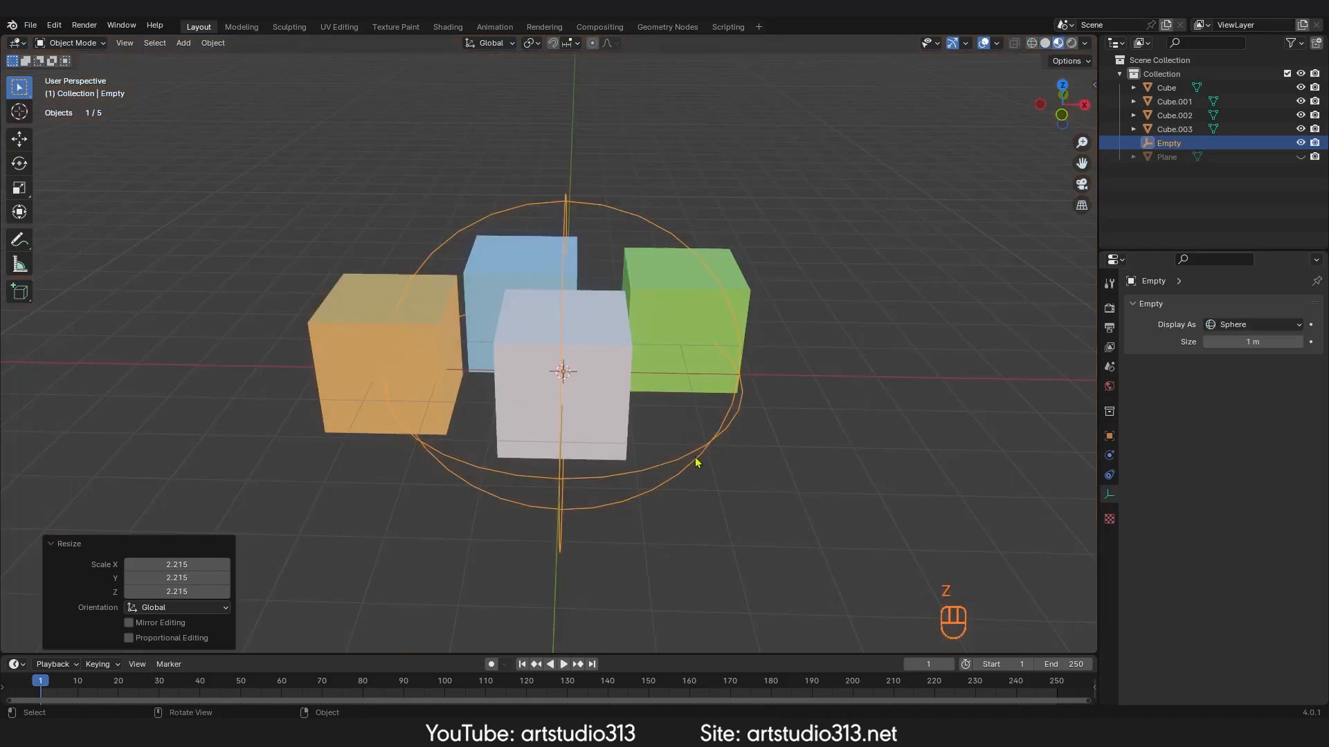
pyautogui.moveTo(697, 463); pyautogui.dragTo(749, 420, button='middle')
pyautogui.click(996, 43)
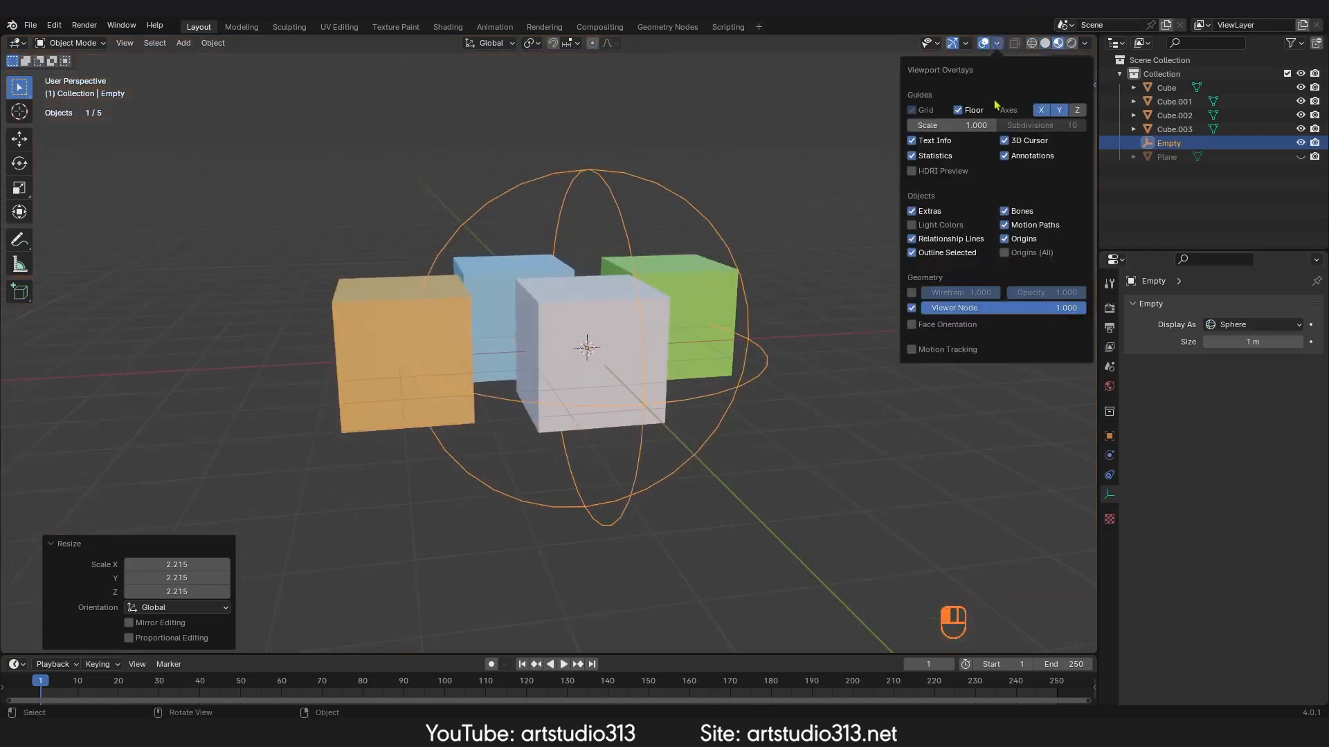
pyautogui.click(913, 212)
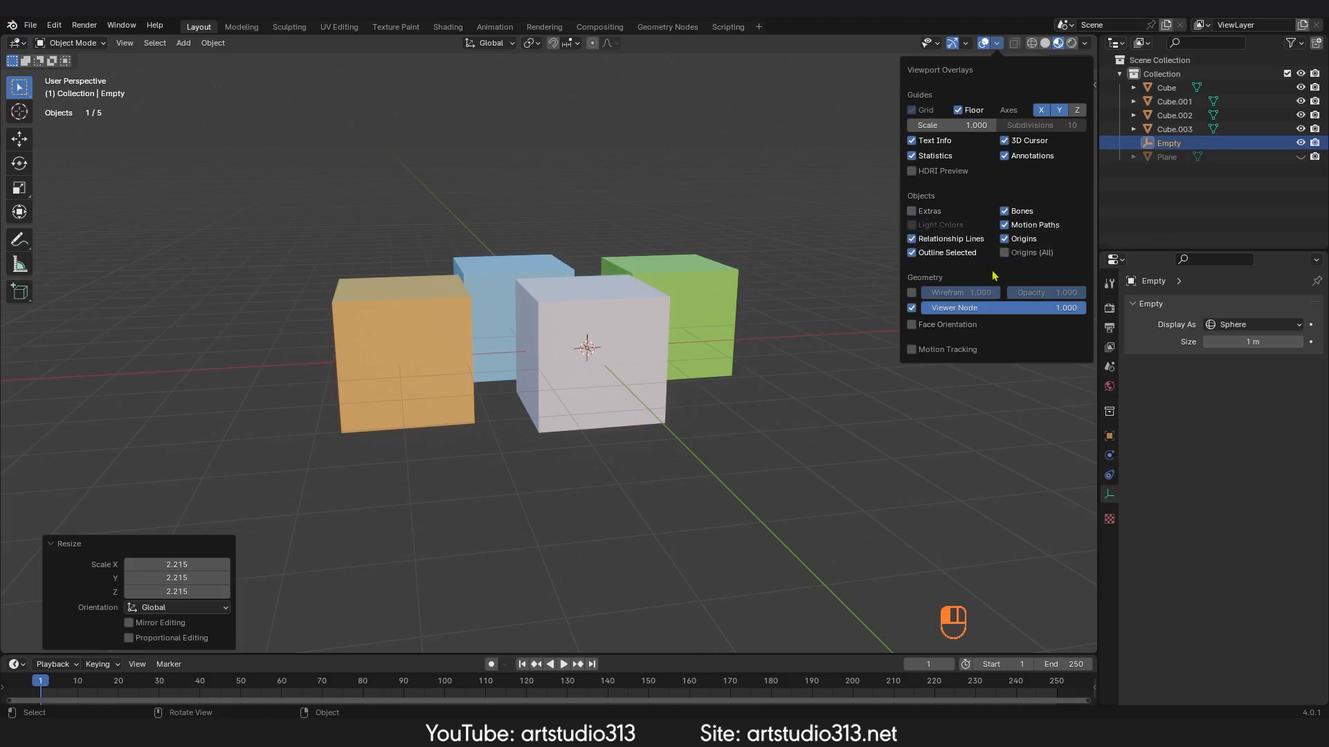
# Step: Toggle the Origins overlay off and on
pyautogui.click(996, 44)
pyautogui.click(1004, 239)
pyautogui.click(1004, 240)
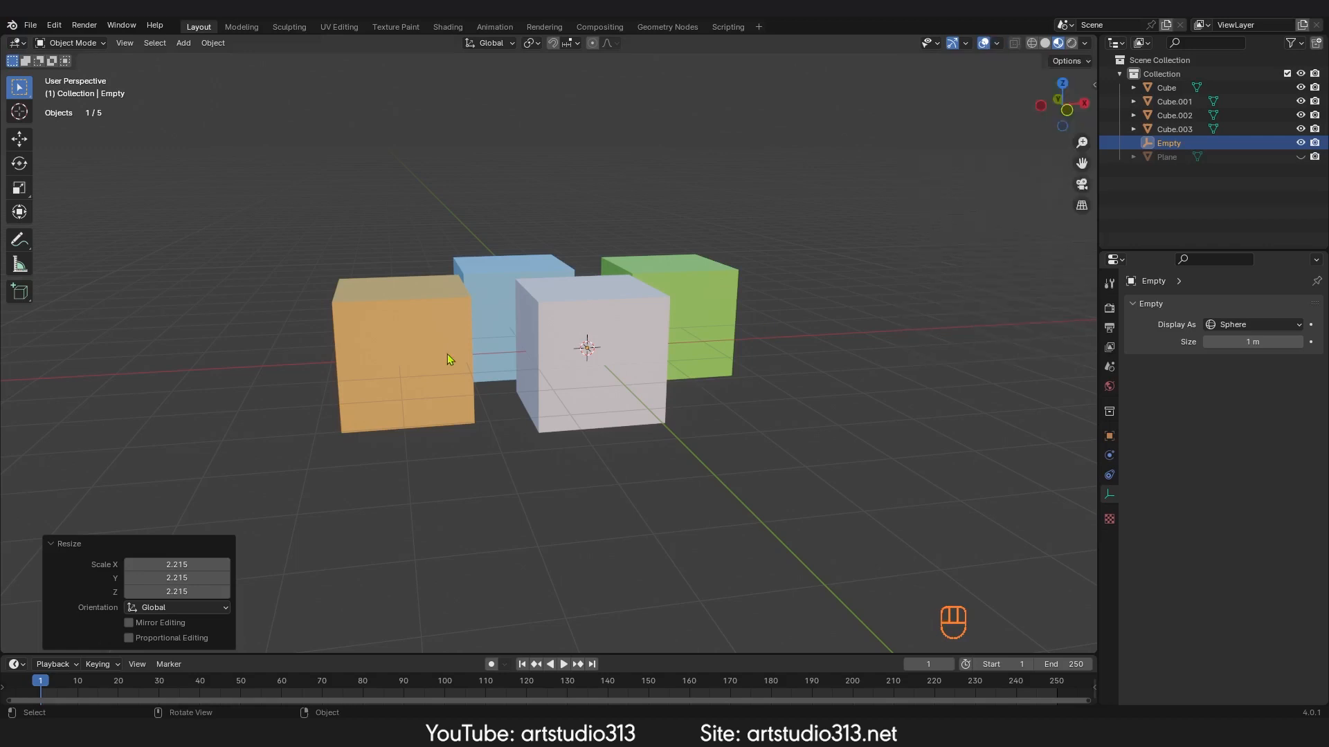
# Step: Select the green cube and turn on the Origins (All) overlay
pyautogui.click(607, 314)
pyautogui.moveTo(609, 314); pyautogui.dragTo(711, 327, button='middle')
pyautogui.click(680, 350)
pyautogui.moveTo(711, 326)
pyautogui.mouseDown(button='middle')
pyautogui.moveTo(715, 343)
pyautogui.moveTo(692, 318)
pyautogui.mouseUp(button='middle')
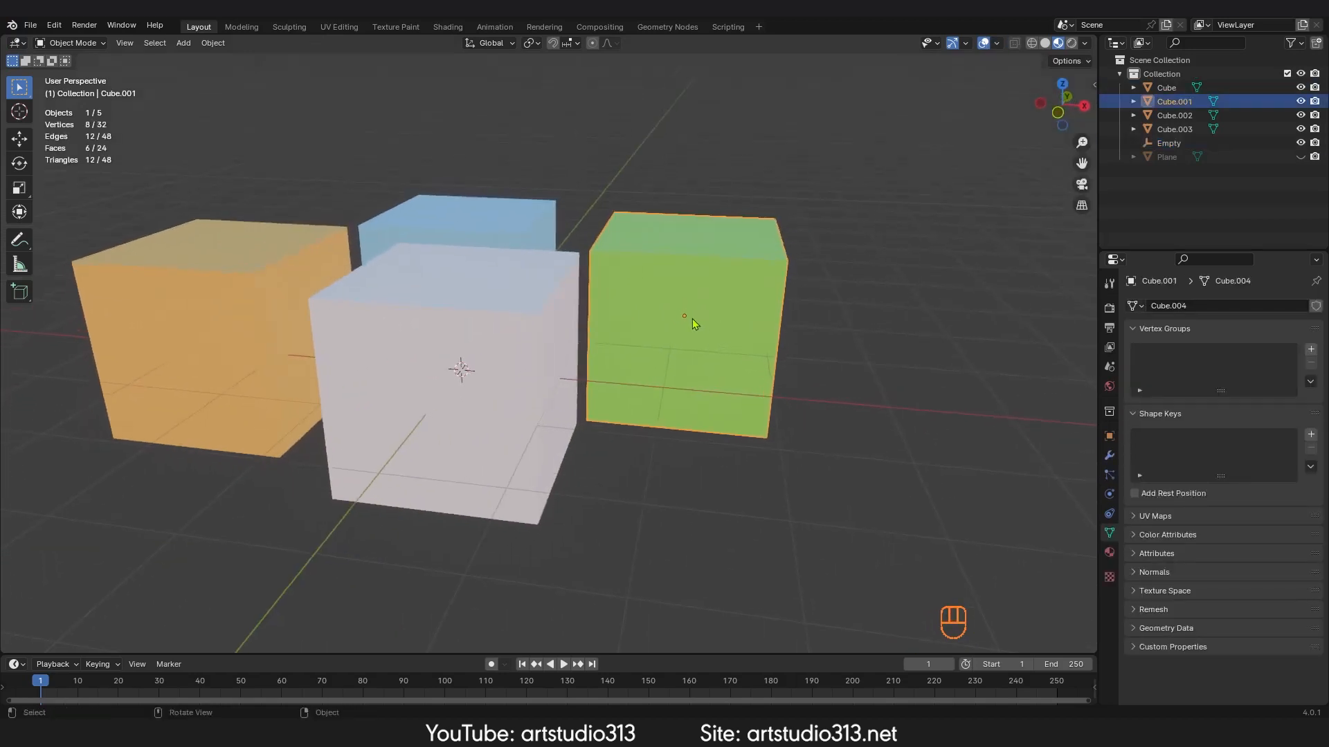
pyautogui.click(997, 44)
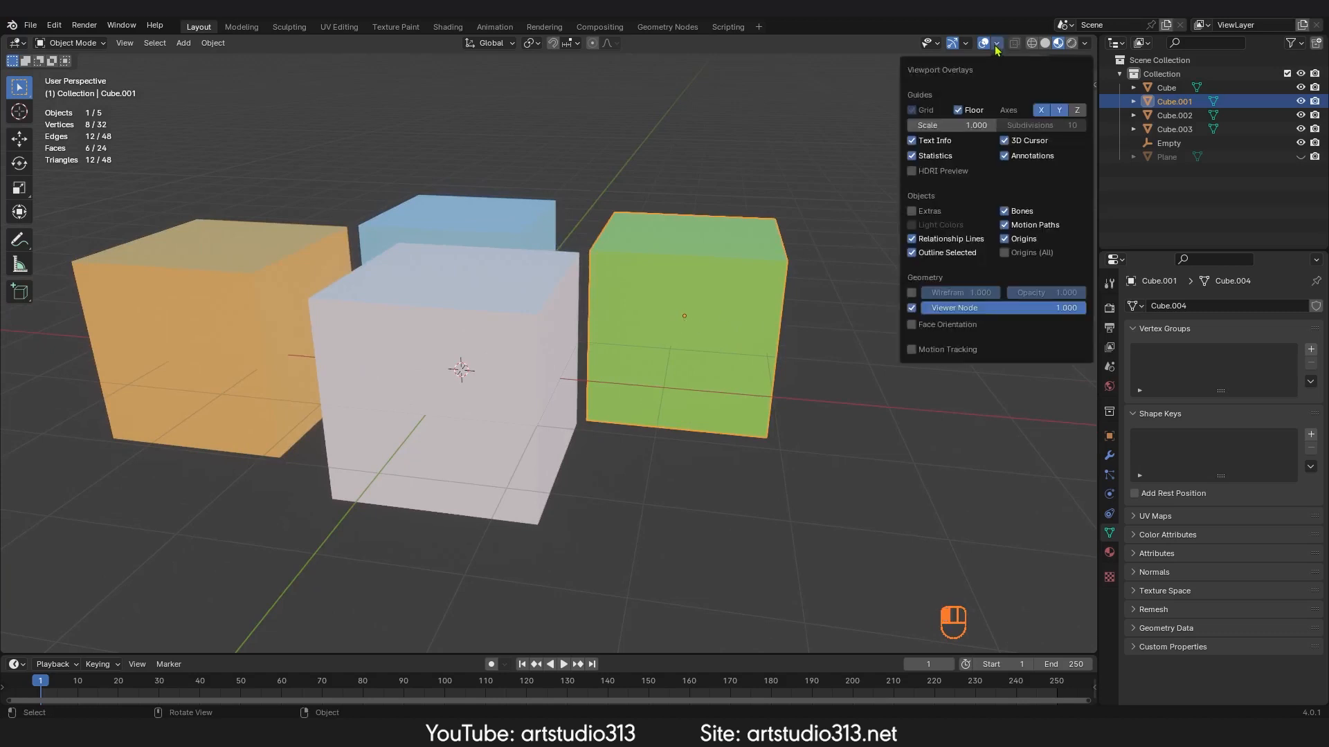
pyautogui.click(1005, 254)
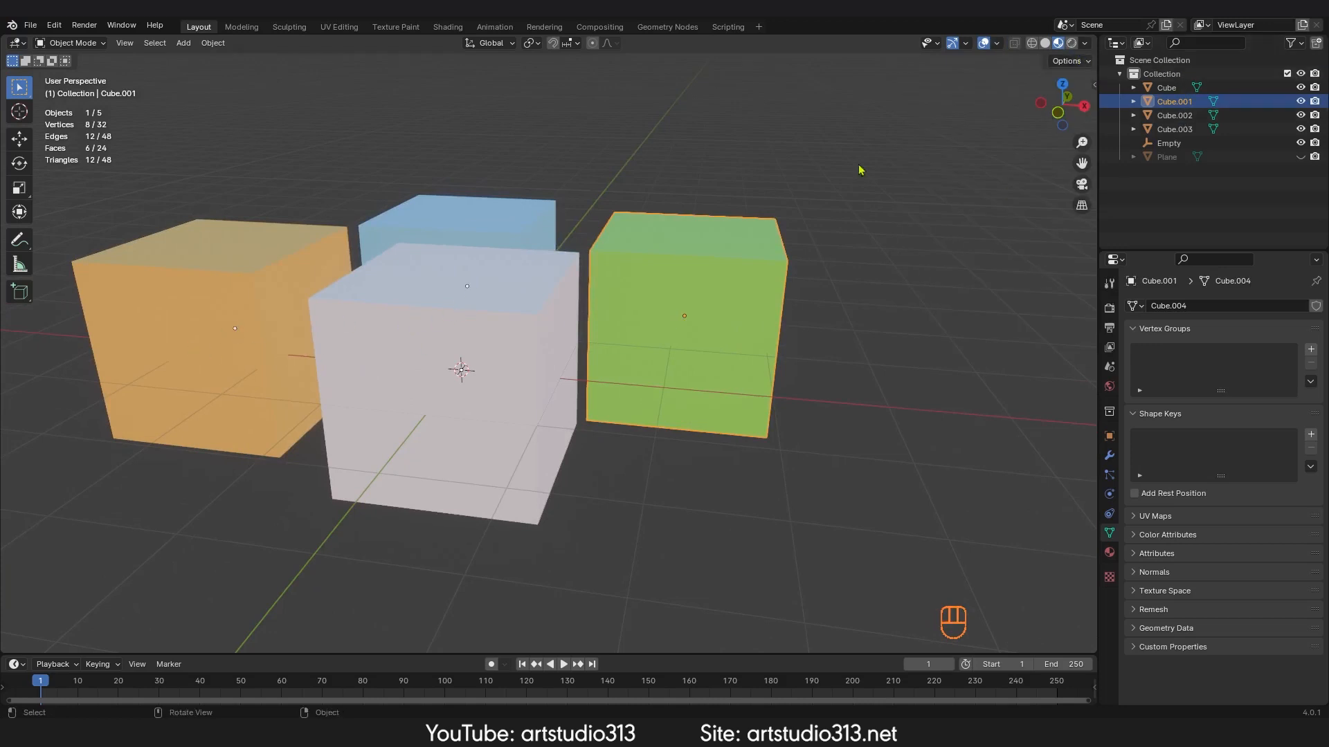
# Step: Turn on the Wireframe geometry overlay
pyautogui.keyDown('ctrl'); pyautogui.moveTo(529, 374); pyautogui.dragTo(655, 400, button='middle'); pyautogui.keyUp('ctrl')
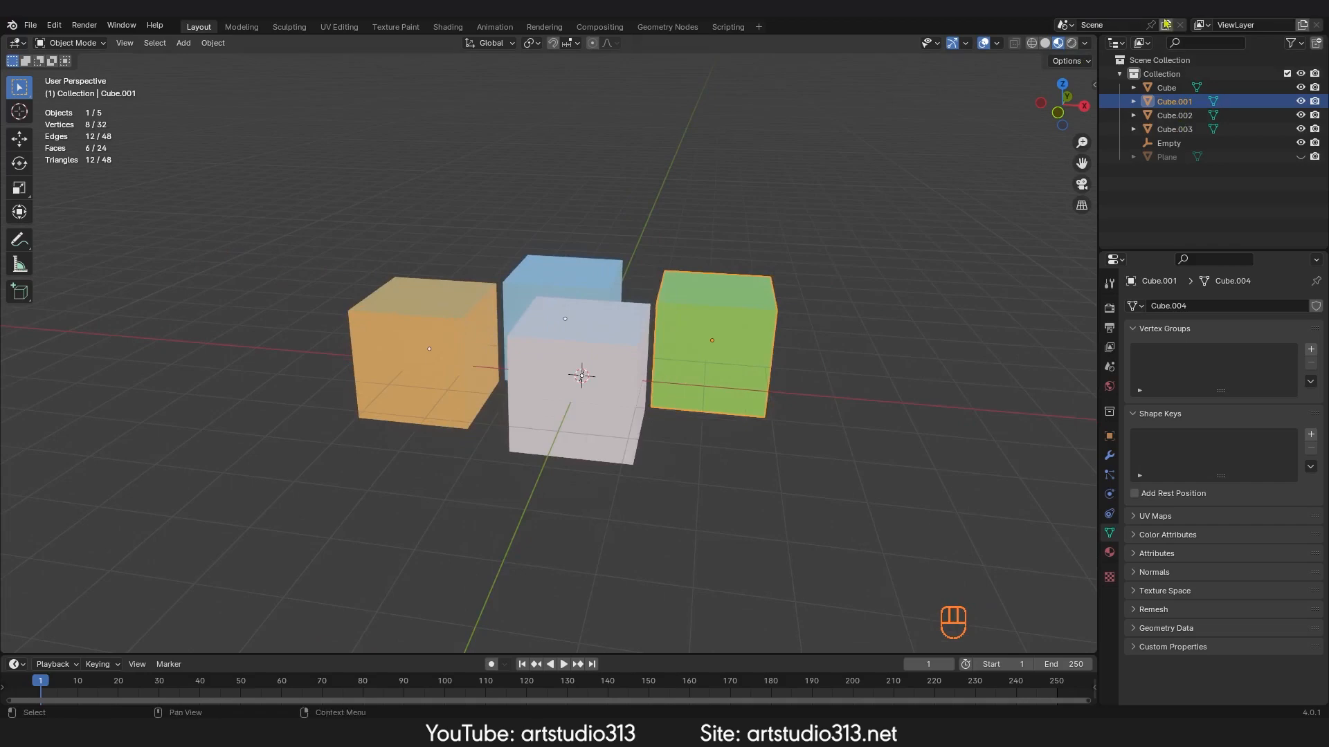
pyautogui.click(997, 43)
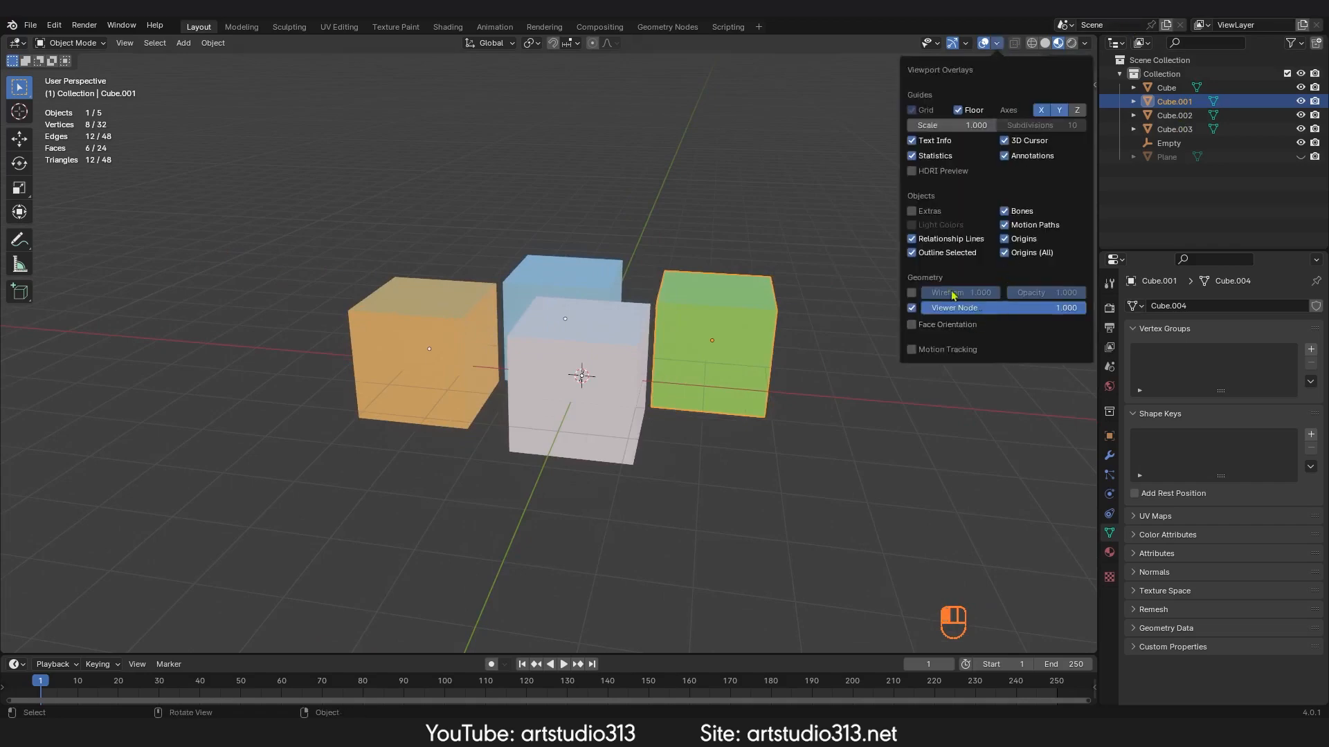
pyautogui.click(912, 294)
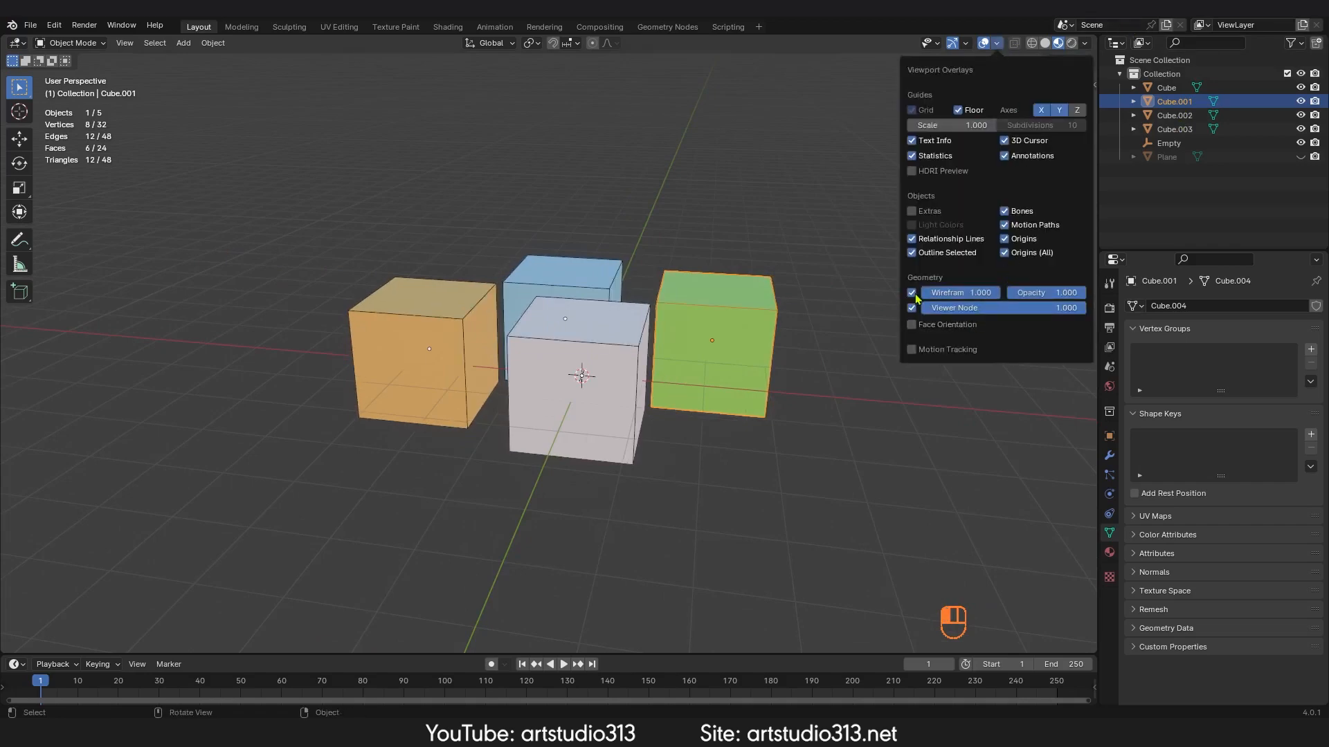
pyautogui.moveTo(1072, 293)
pyautogui.mouseDown()
pyautogui.moveTo(1007, 292)
pyautogui.moveTo(1085, 293)
pyautogui.mouseUp()
pyautogui.moveTo(997, 293)
pyautogui.mouseDown()
pyautogui.moveTo(924, 292)
pyautogui.moveTo(1000, 293)
pyautogui.mouseUp()
# Step: Subdivide the green cube's whole mesh twice in Edit Mode
pyautogui.keyDown('ctrl'); pyautogui.moveTo(850, 346); pyautogui.dragTo(686, 338, button='middle'); pyautogui.keyUp('ctrl')
pyautogui.press('Tab')
pyautogui.press('a')
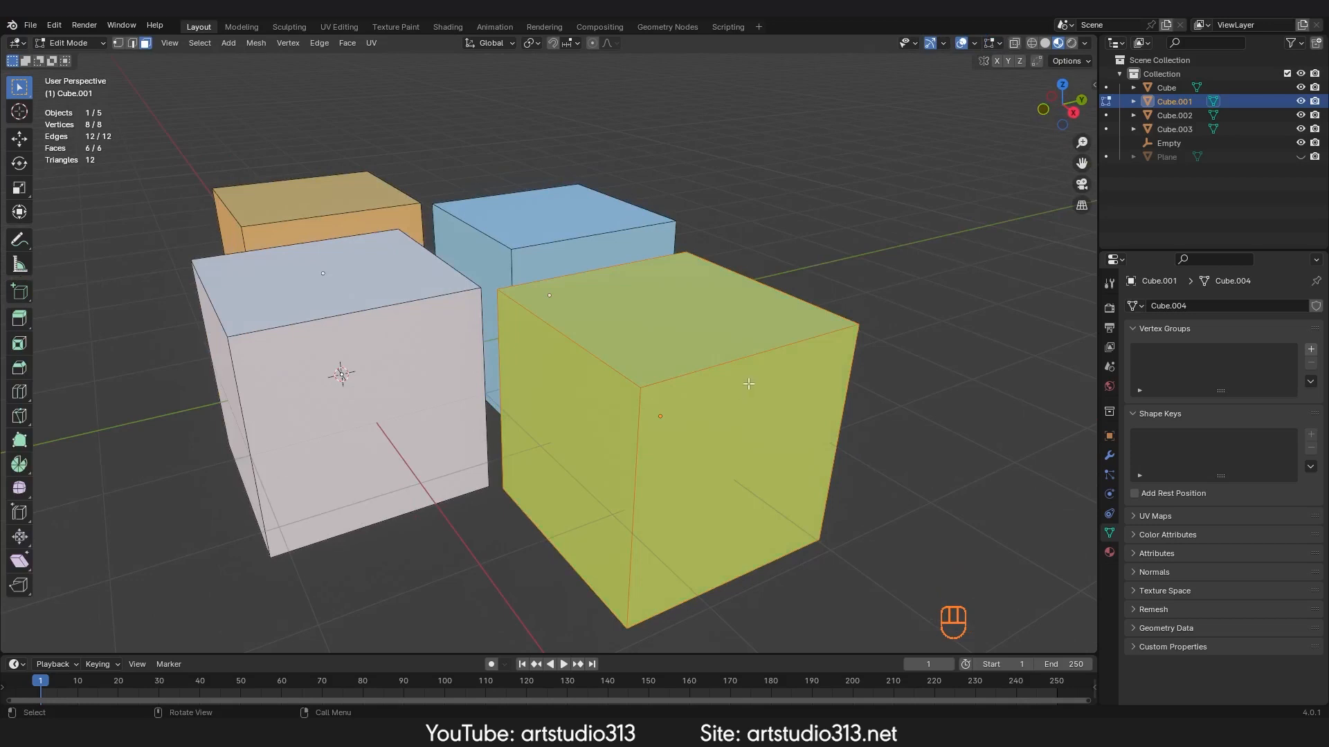
pyautogui.rightClick(744, 379)
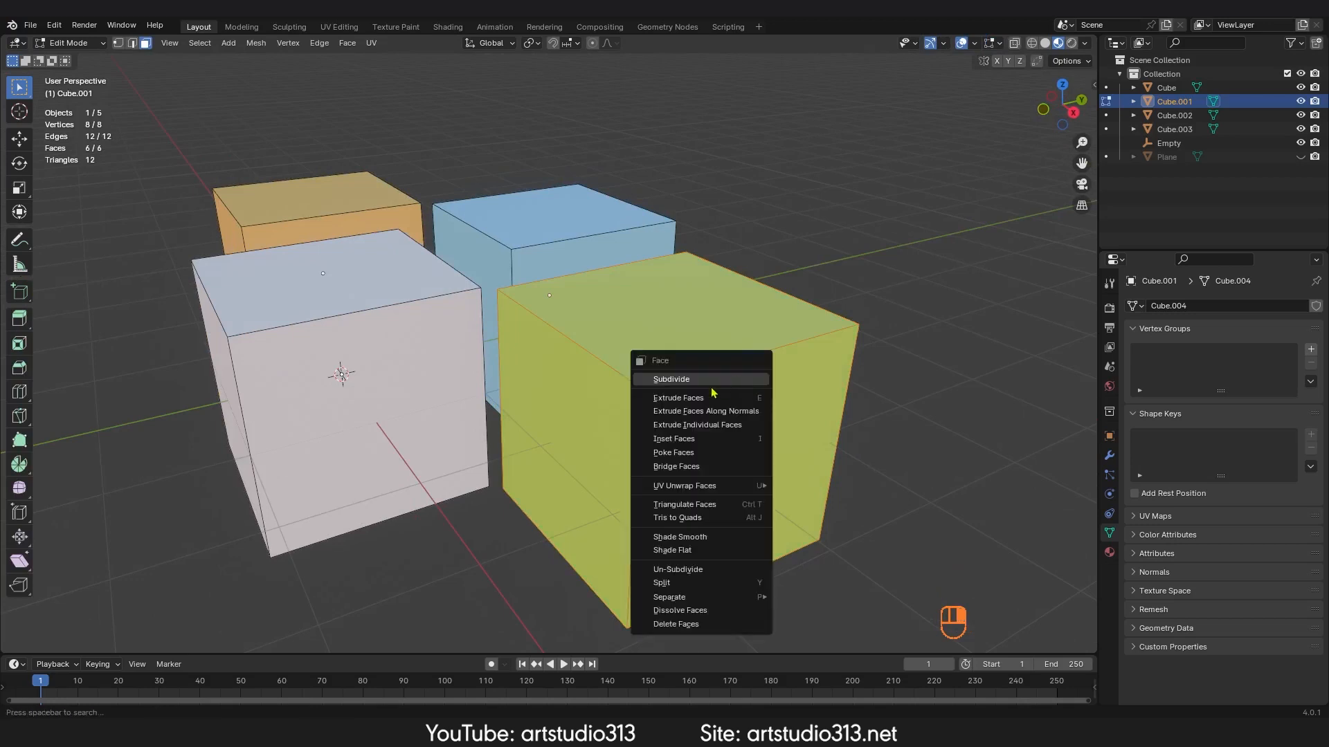
pyautogui.click(712, 374)
pyautogui.rightClick(718, 377)
pyautogui.click(683, 379)
pyautogui.press('Tab')
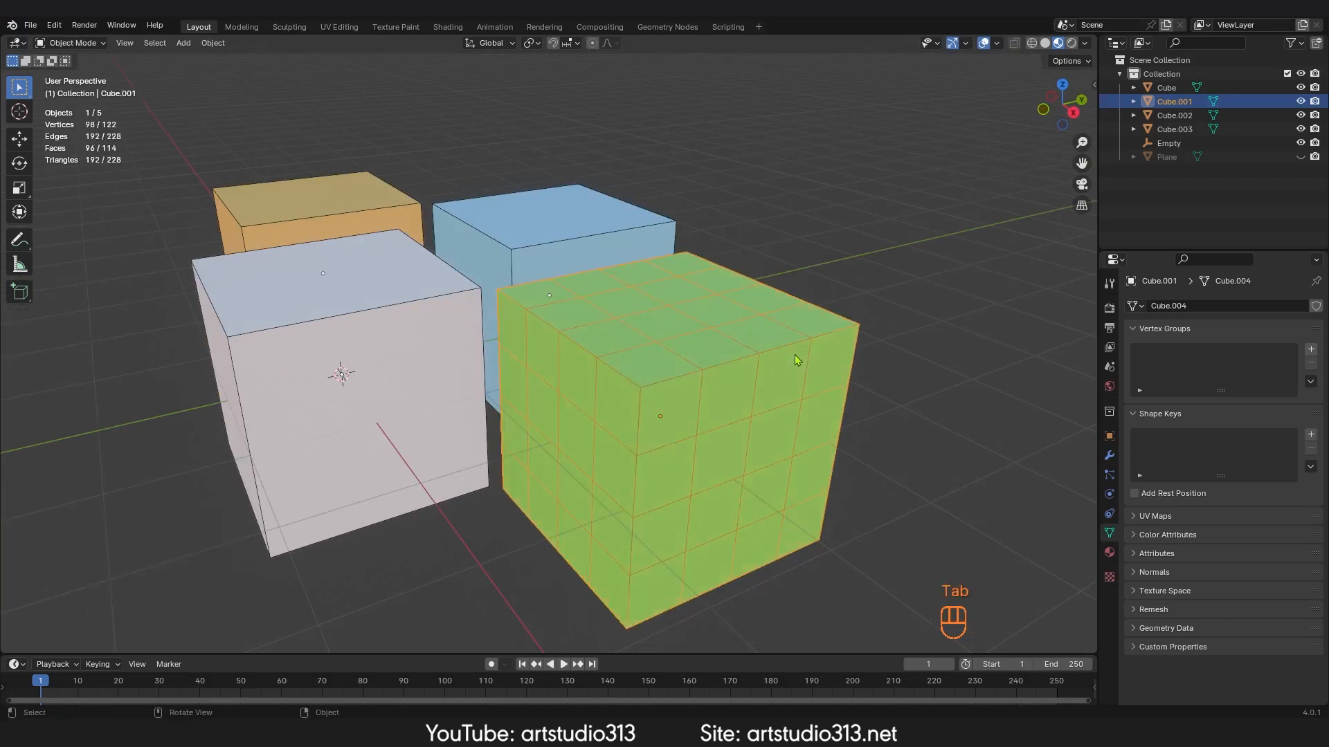
# Step: Turn on the Face Orientation overlay
pyautogui.click(997, 43)
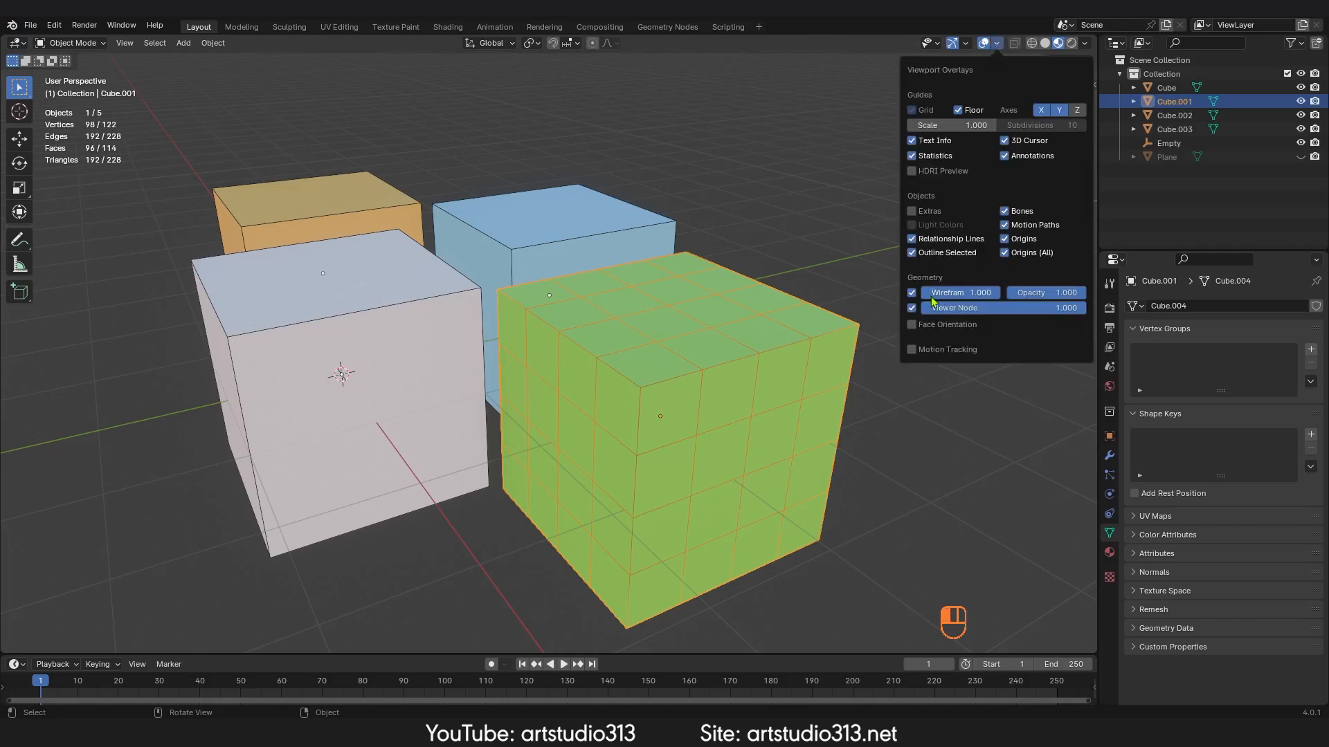
pyautogui.moveTo(974, 303)
pyautogui.mouseDown()
pyautogui.moveTo(962, 303)
pyautogui.moveTo(991, 293)
pyautogui.mouseUp()
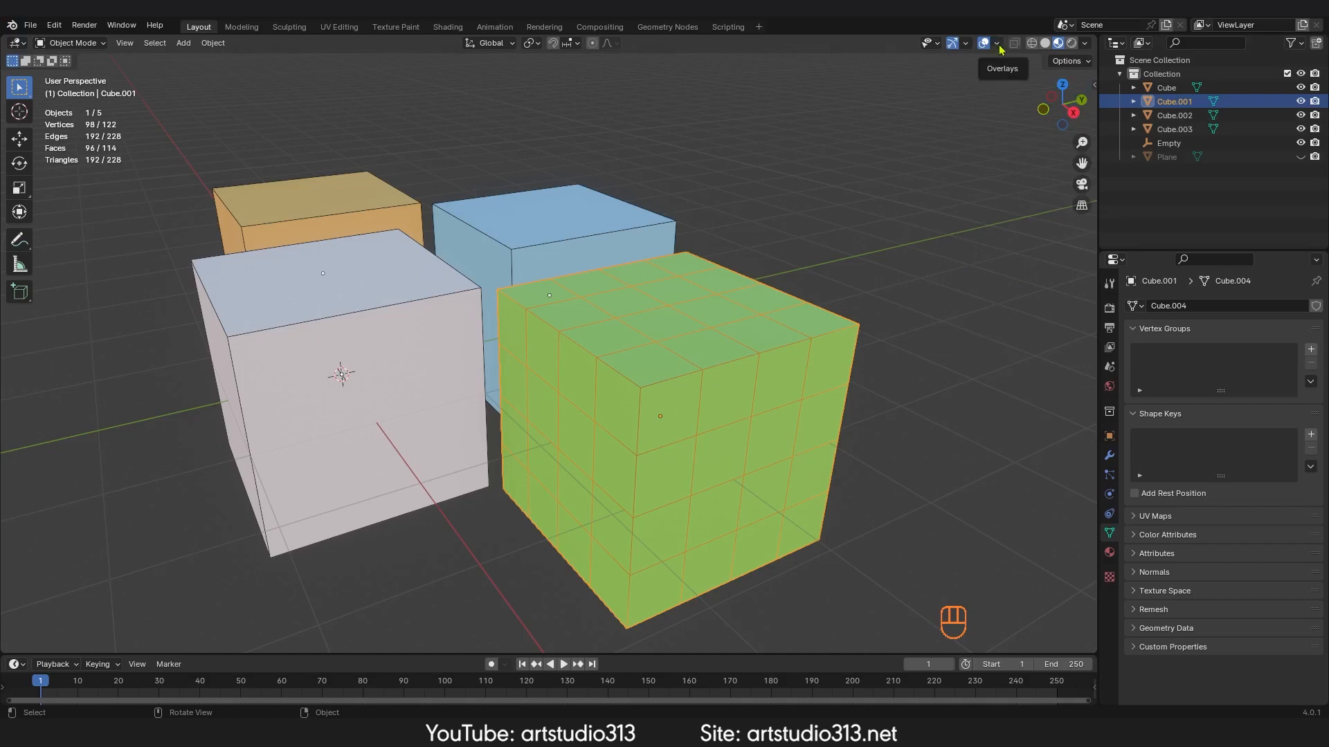
pyautogui.keyDown('ctrl'); pyautogui.moveTo(753, 347); pyautogui.dragTo(856, 270, button='middle'); pyautogui.keyUp('ctrl')
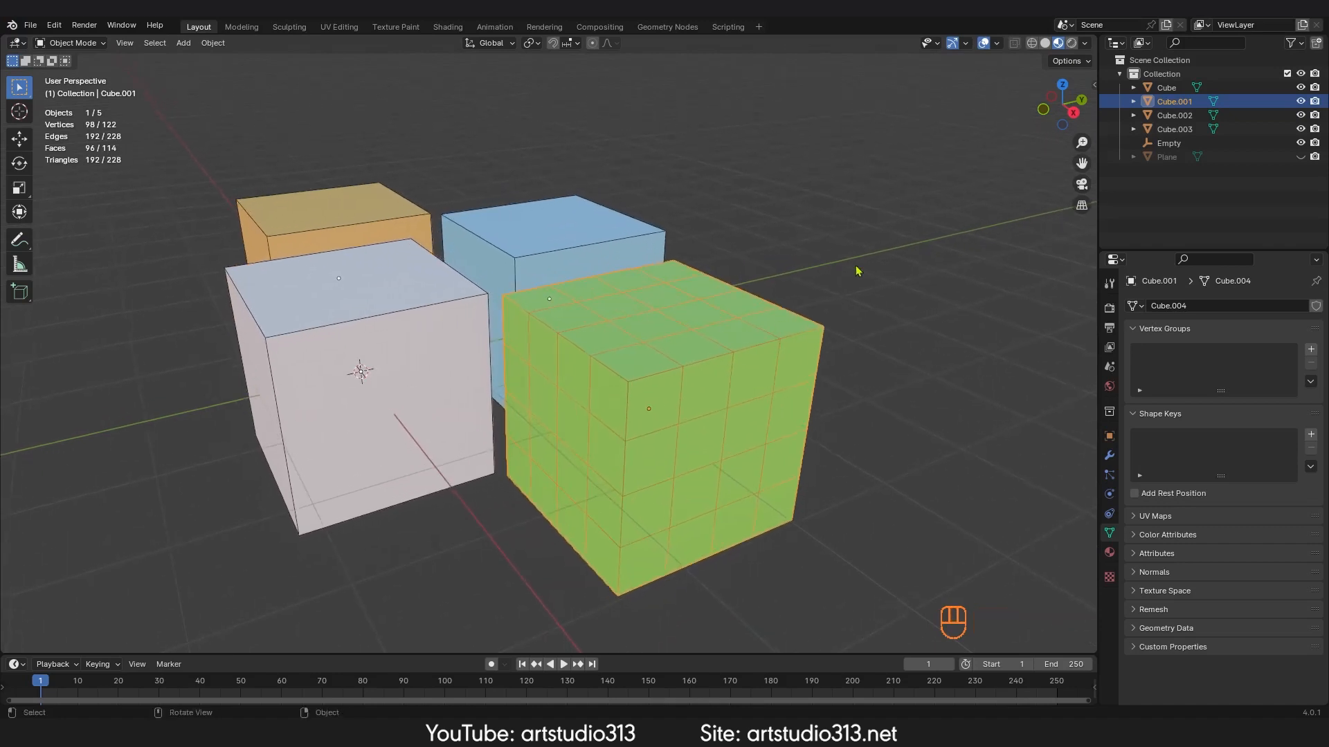
pyautogui.click(998, 43)
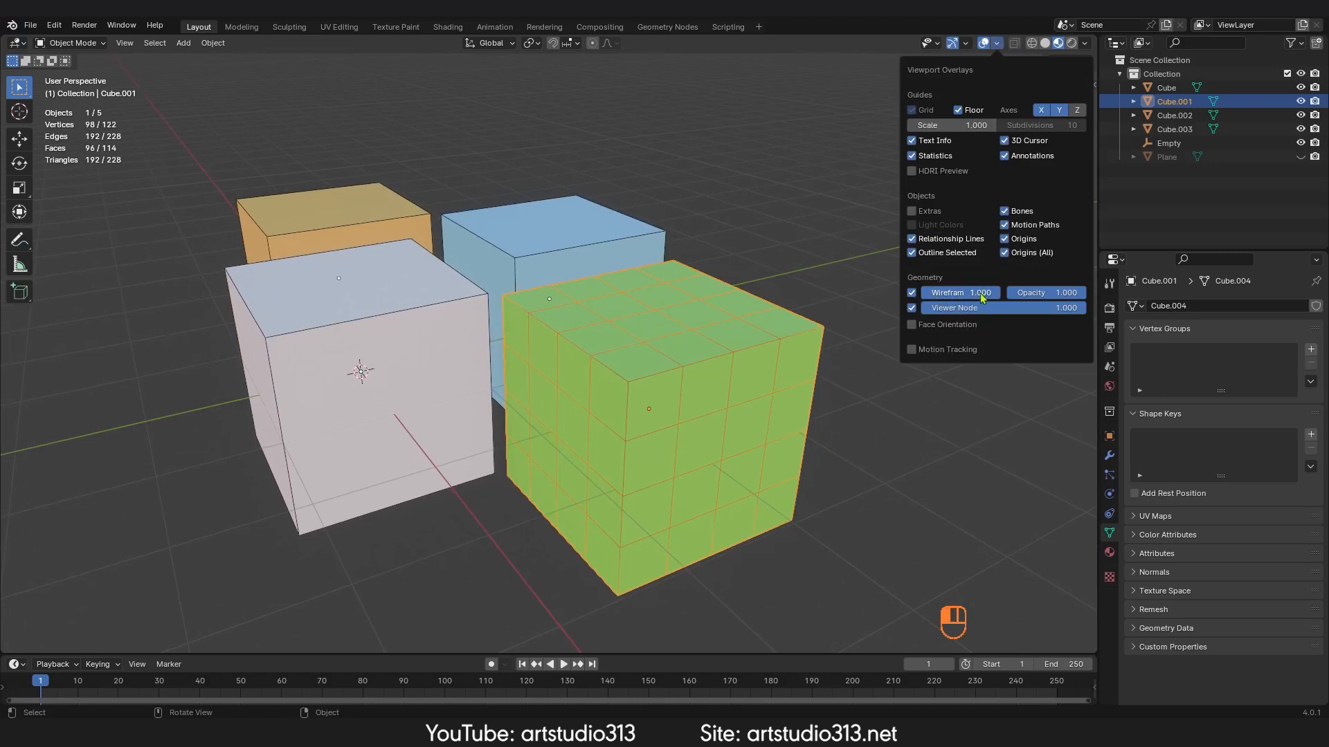
pyautogui.click(912, 325)
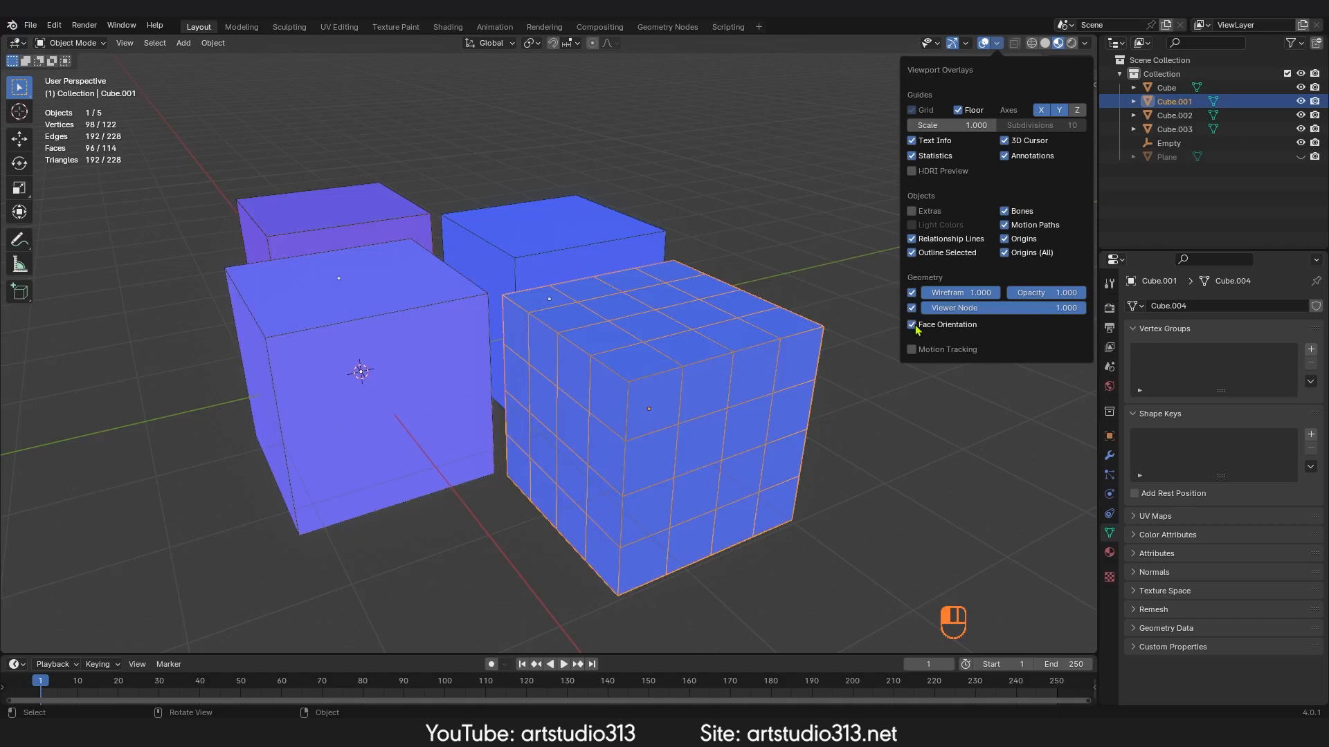
# Step: Flip the normal of one face on the green cube's side in face select mode
pyautogui.moveTo(734, 379); pyautogui.dragTo(681, 381, button='middle')
pyautogui.press('Tab')
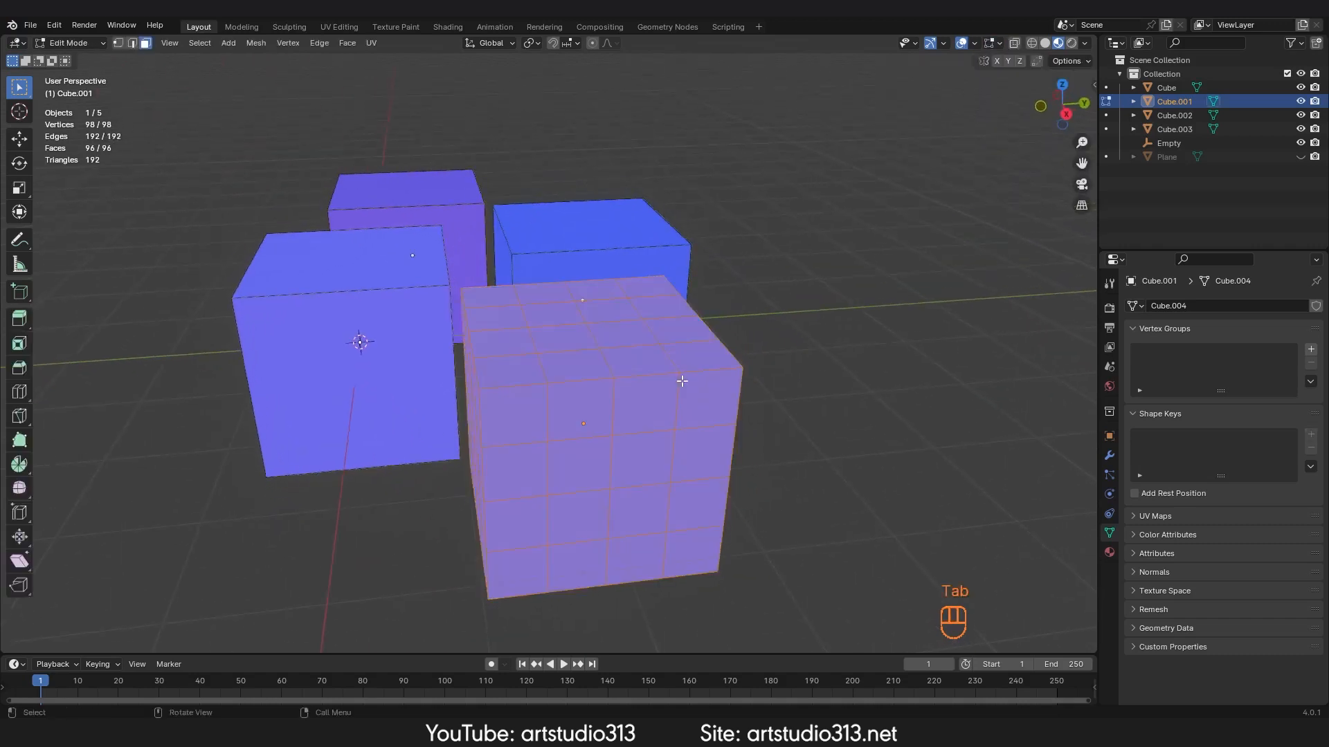
pyautogui.press('3')
pyautogui.click(700, 399)
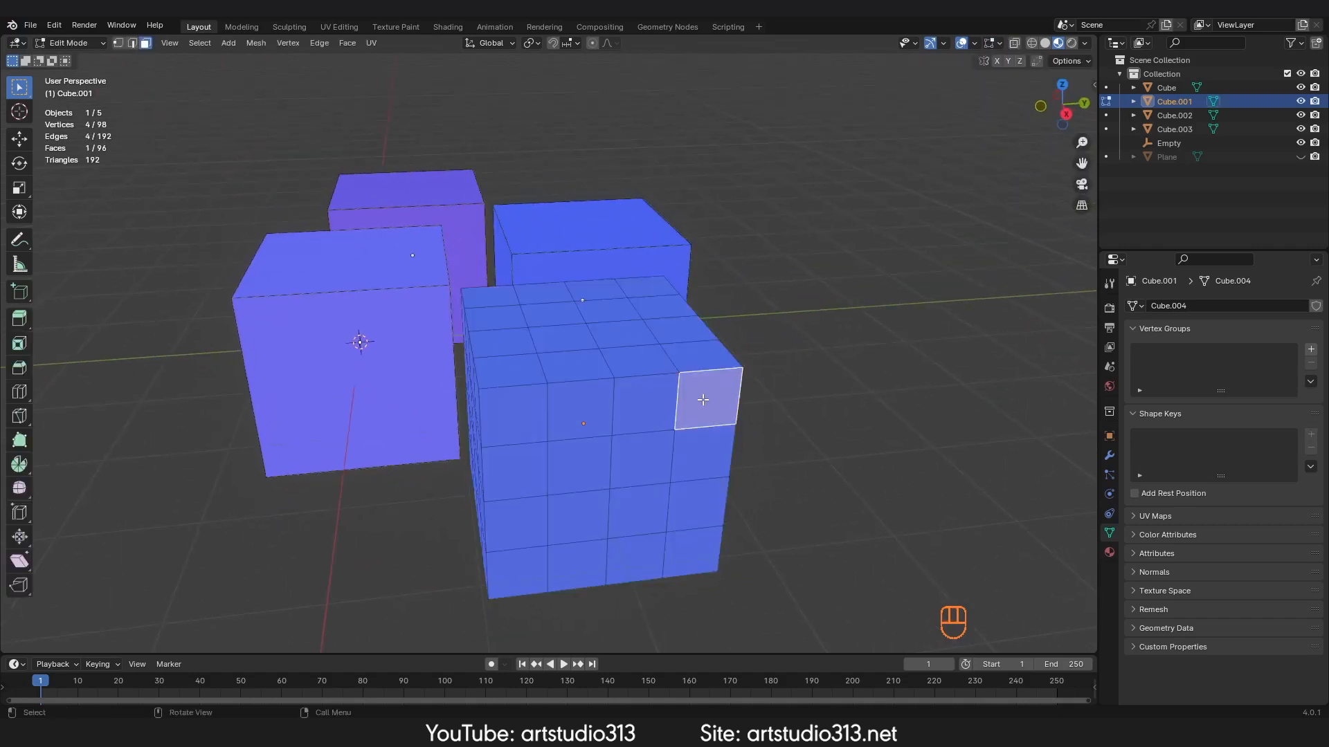
pyautogui.hotkey('alt', 'n')
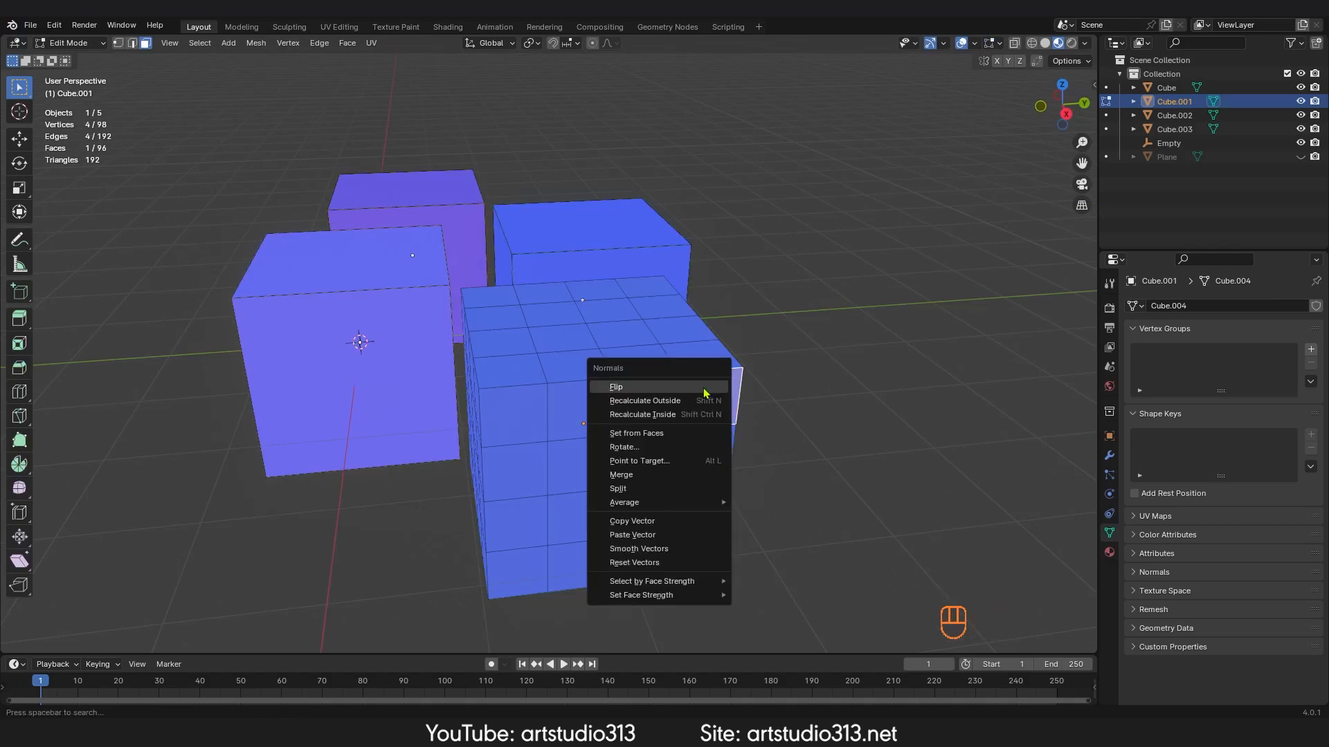
pyautogui.click(705, 393)
pyautogui.press('Tab')
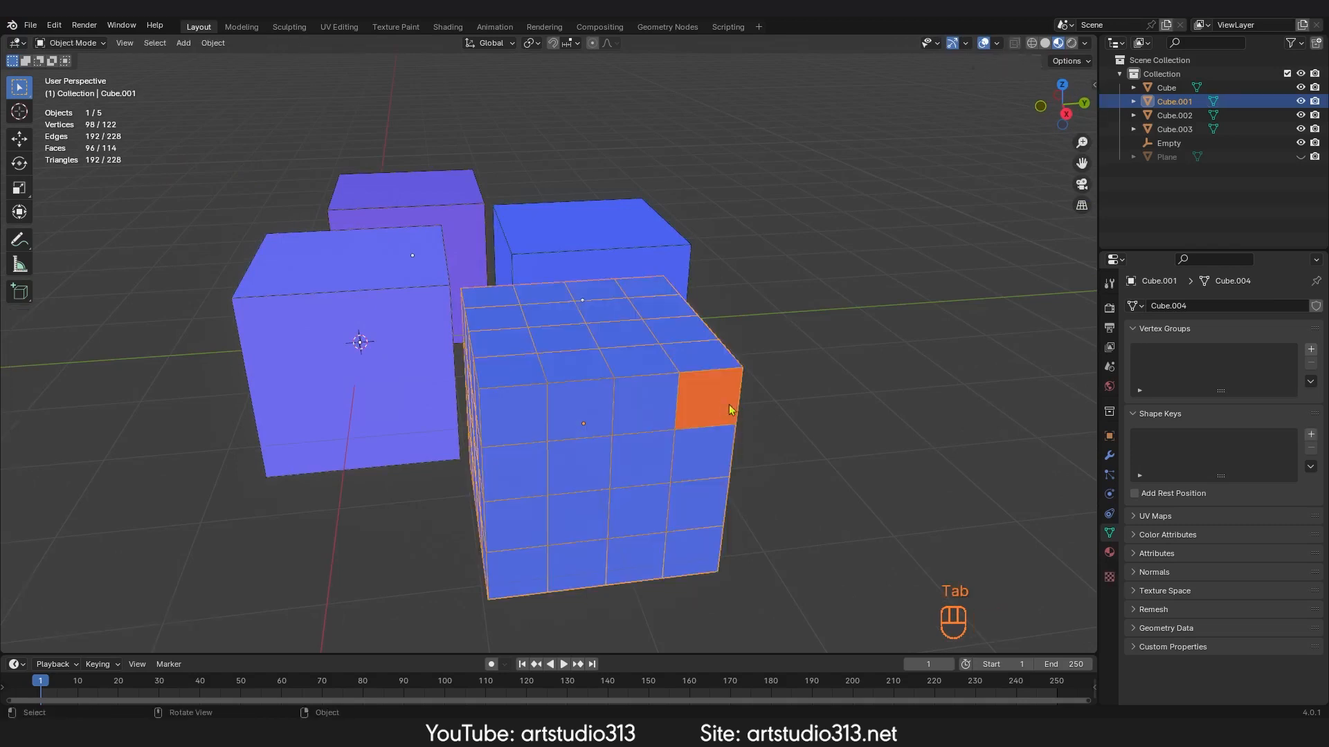
# Step: Toggle the Face Orientation overlay off and on
pyautogui.click(996, 44)
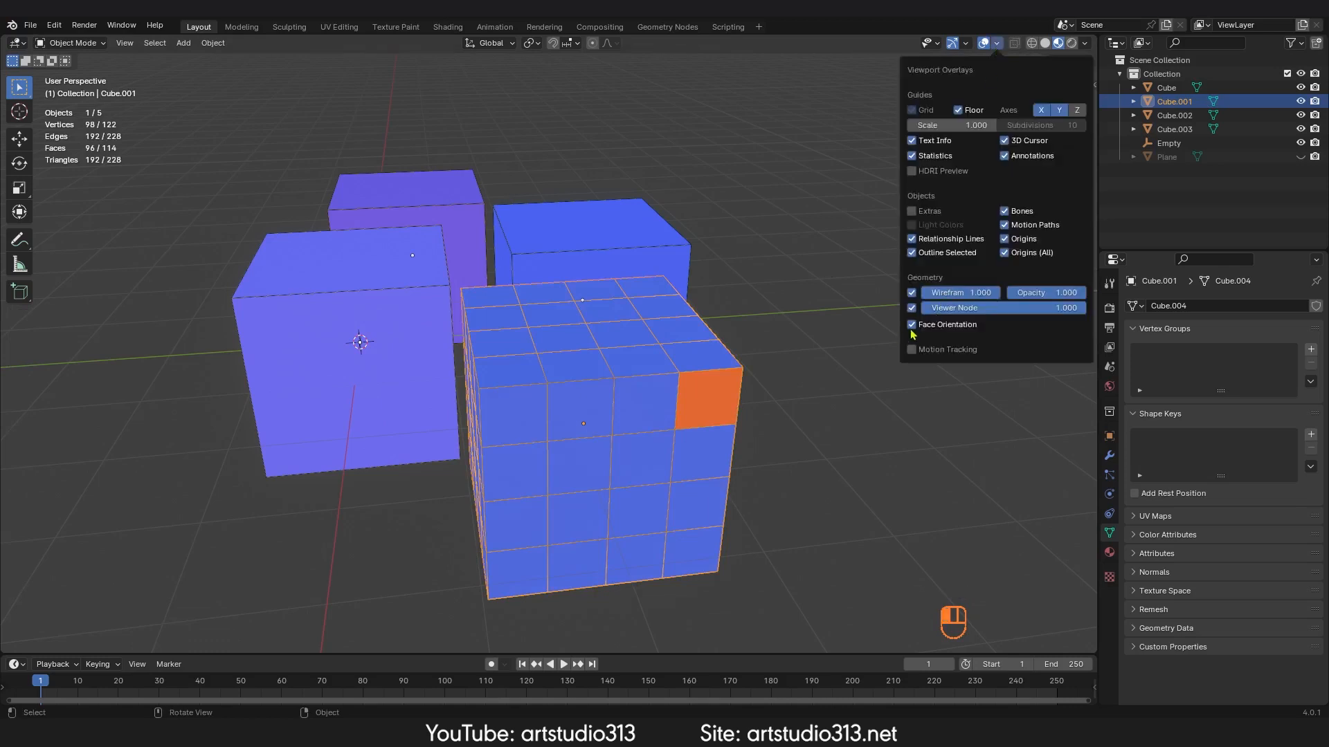
pyautogui.click(912, 330)
pyautogui.click(912, 331)
# Step: Select two faces on the green cube's front and flip their normals
pyautogui.press('Tab')
pyautogui.click(588, 411)
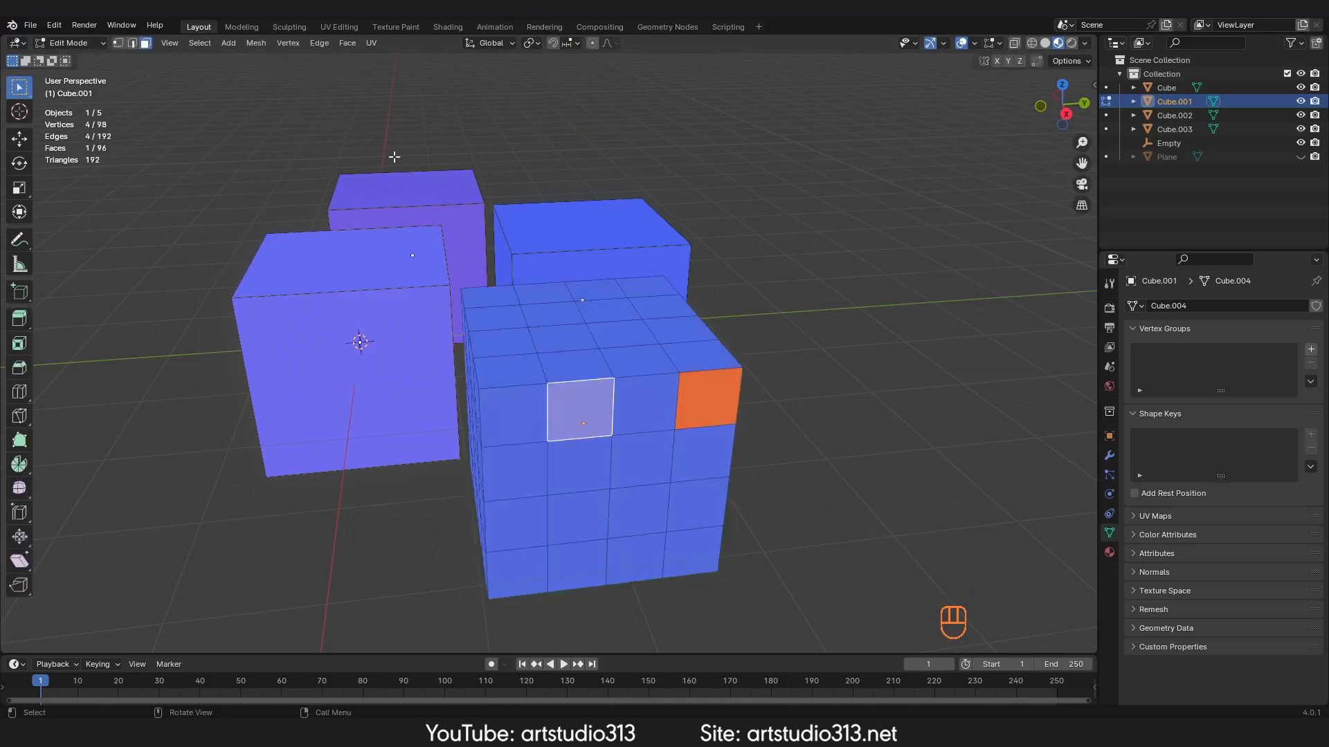
pyautogui.click(349, 46)
pyautogui.click(349, 44)
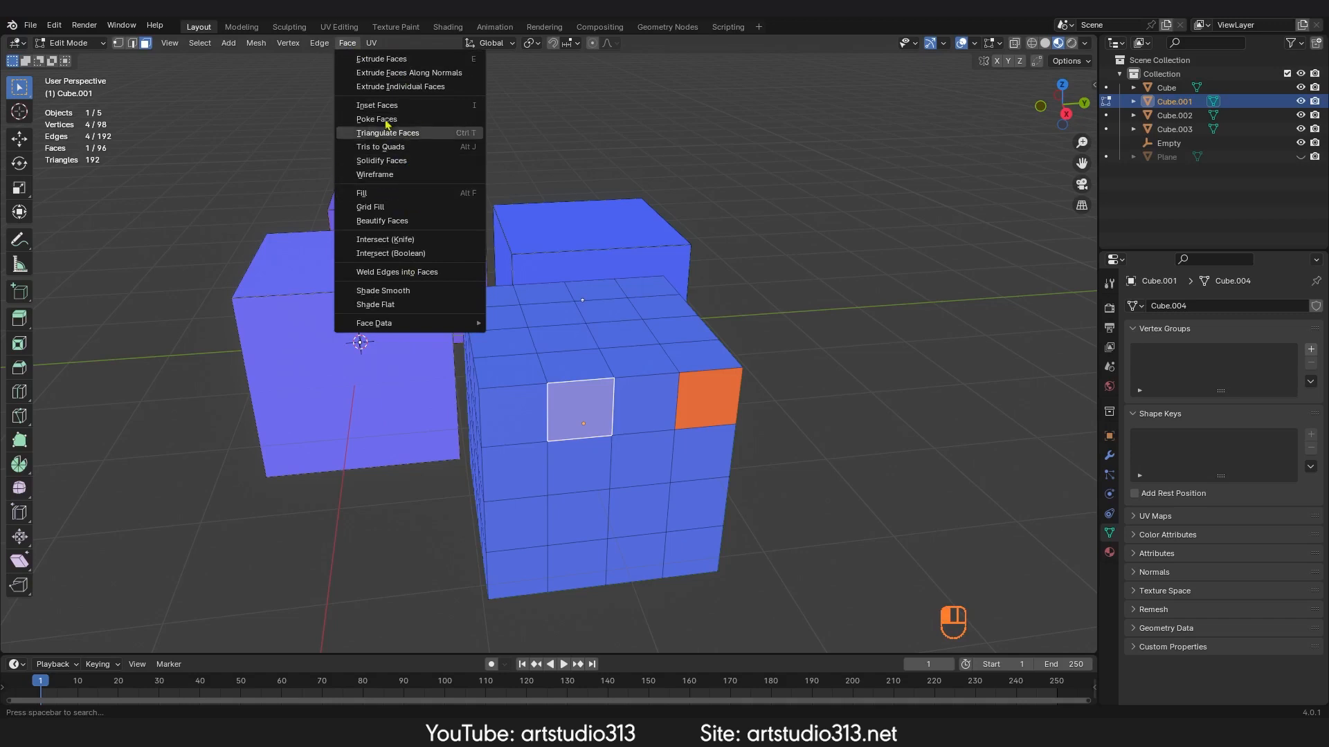
pyautogui.click(319, 43)
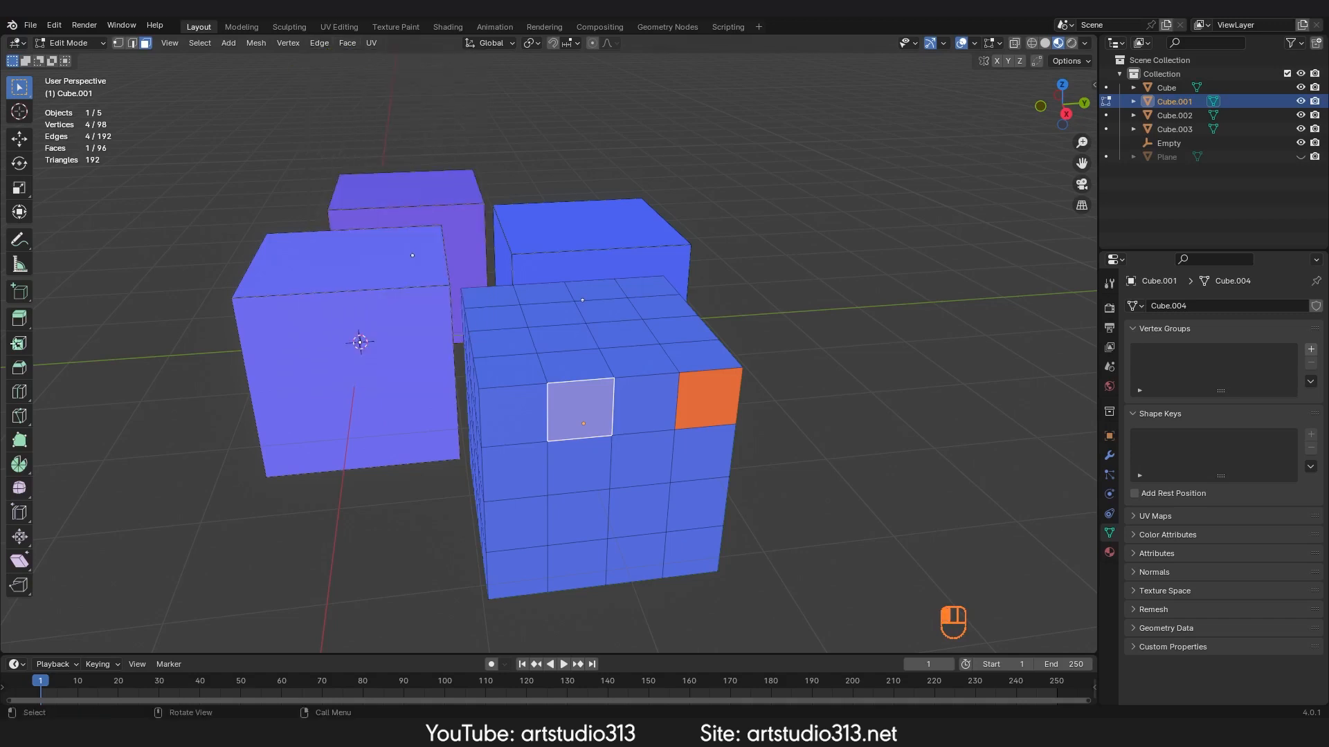
pyautogui.keyDown('shift'); pyautogui.click(512, 413); pyautogui.keyUp('shift')
pyautogui.moveTo(512, 413); pyautogui.dragTo(634, 340, button='middle')
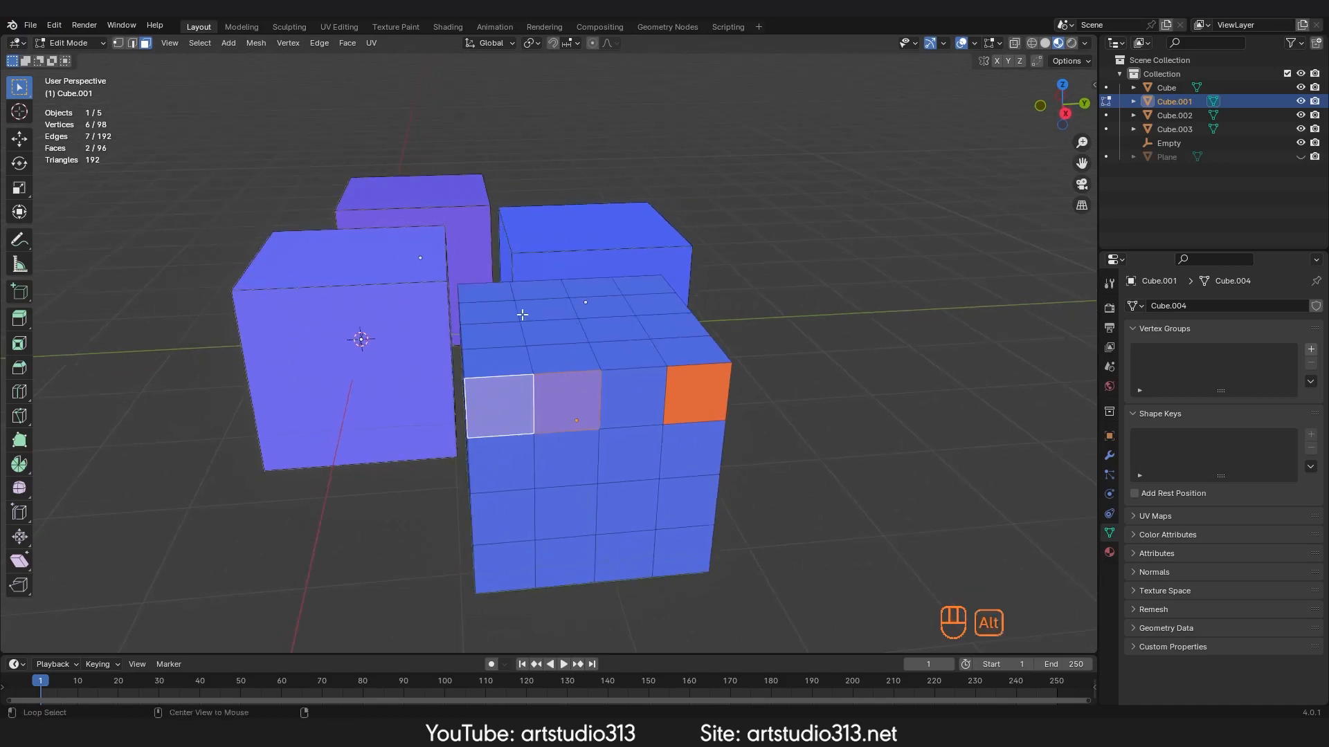
pyautogui.hotkey('alt', 'n')
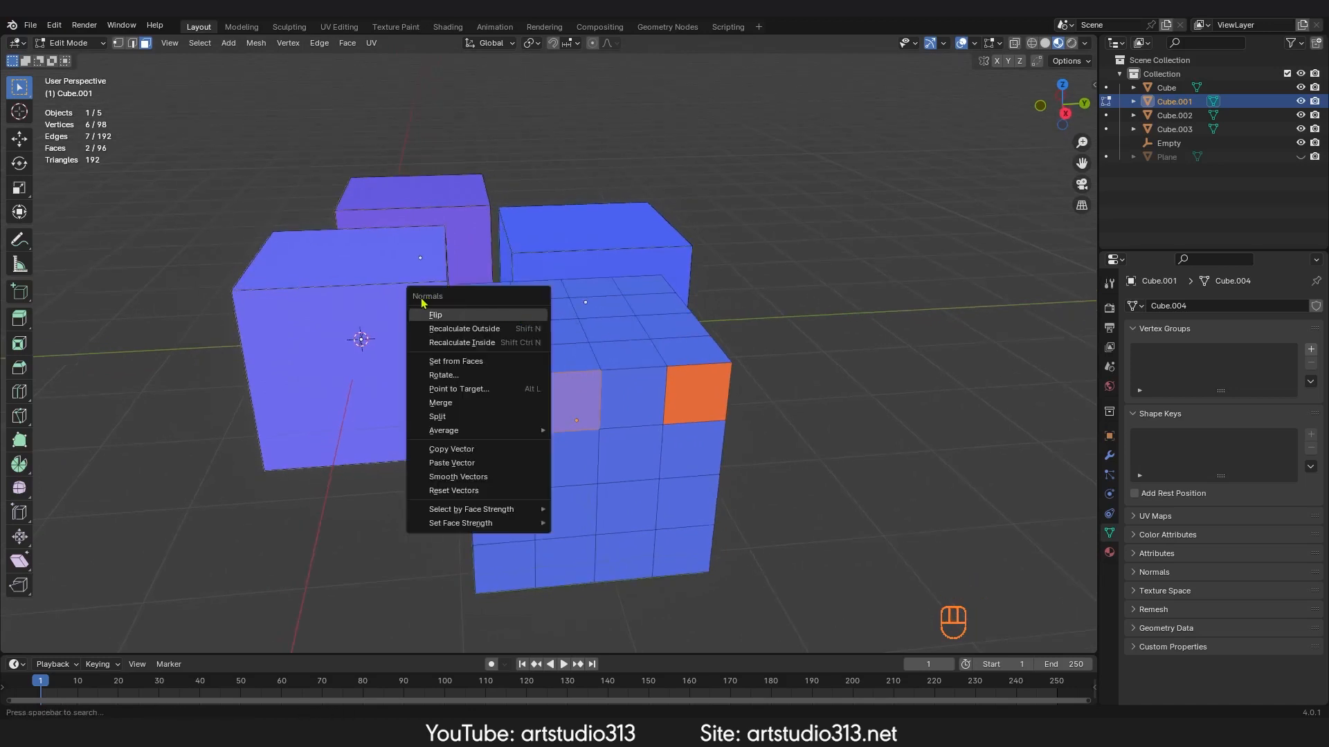
pyautogui.click(200, 43)
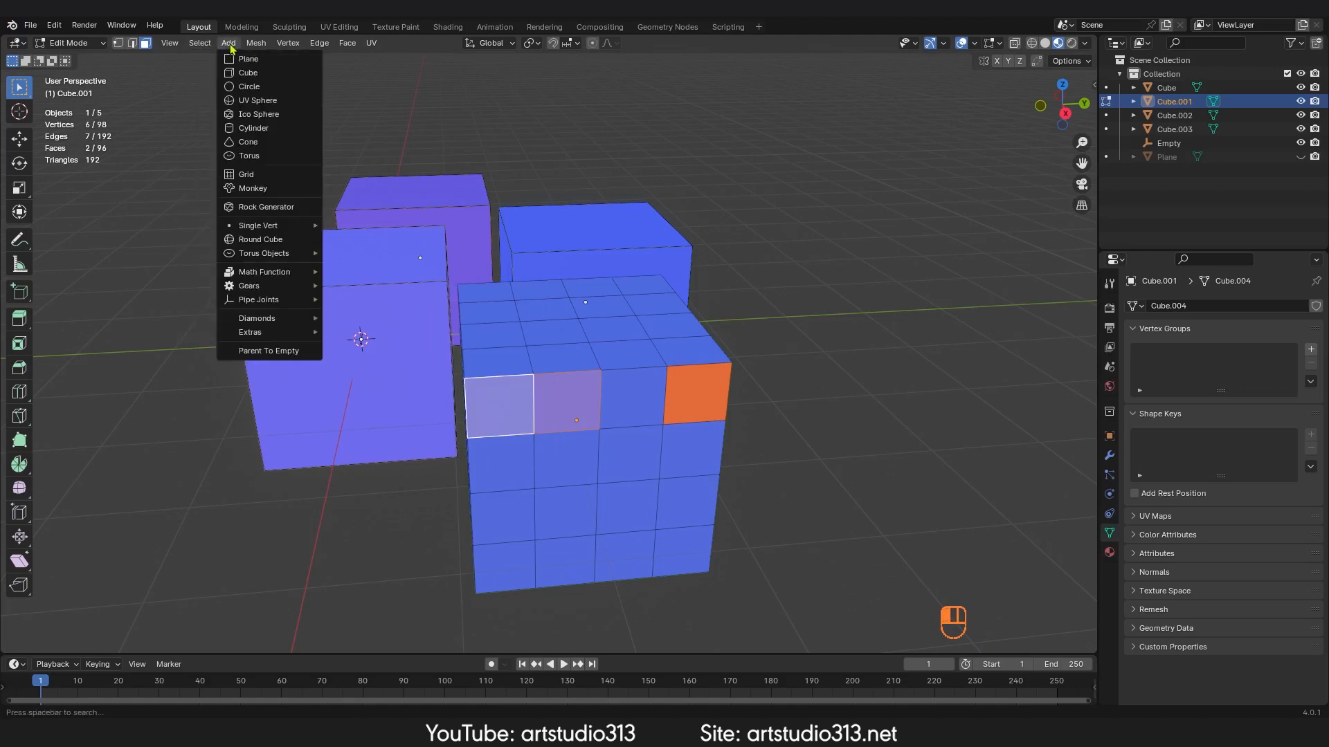
pyautogui.moveTo(283, 47)
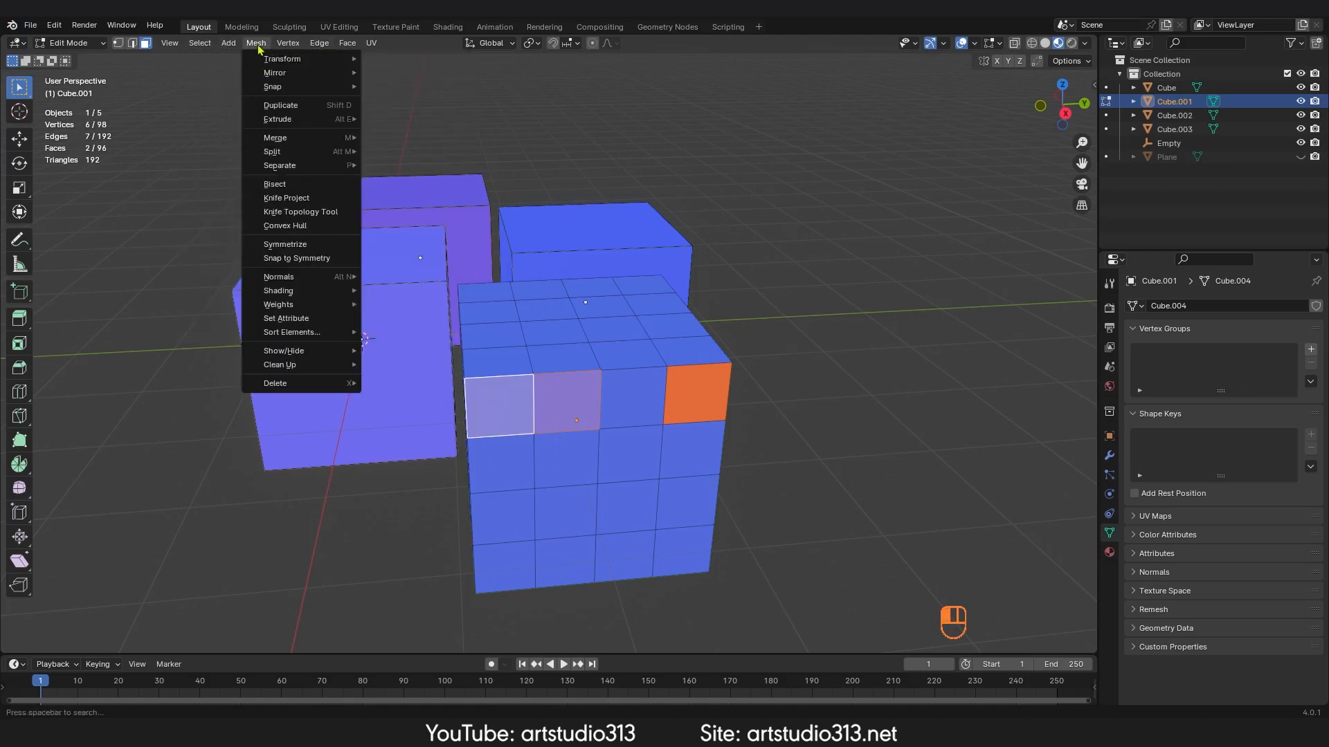
pyautogui.moveTo(283, 278)
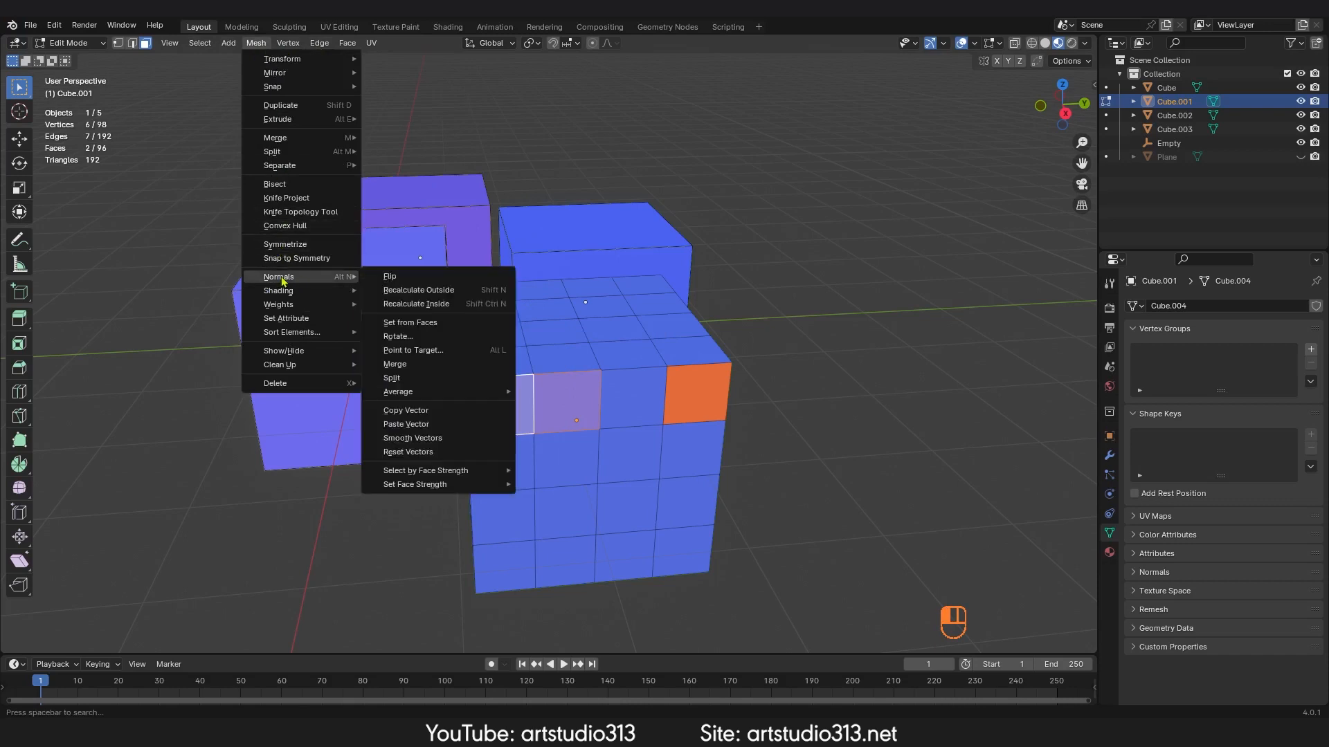
pyautogui.click(415, 276)
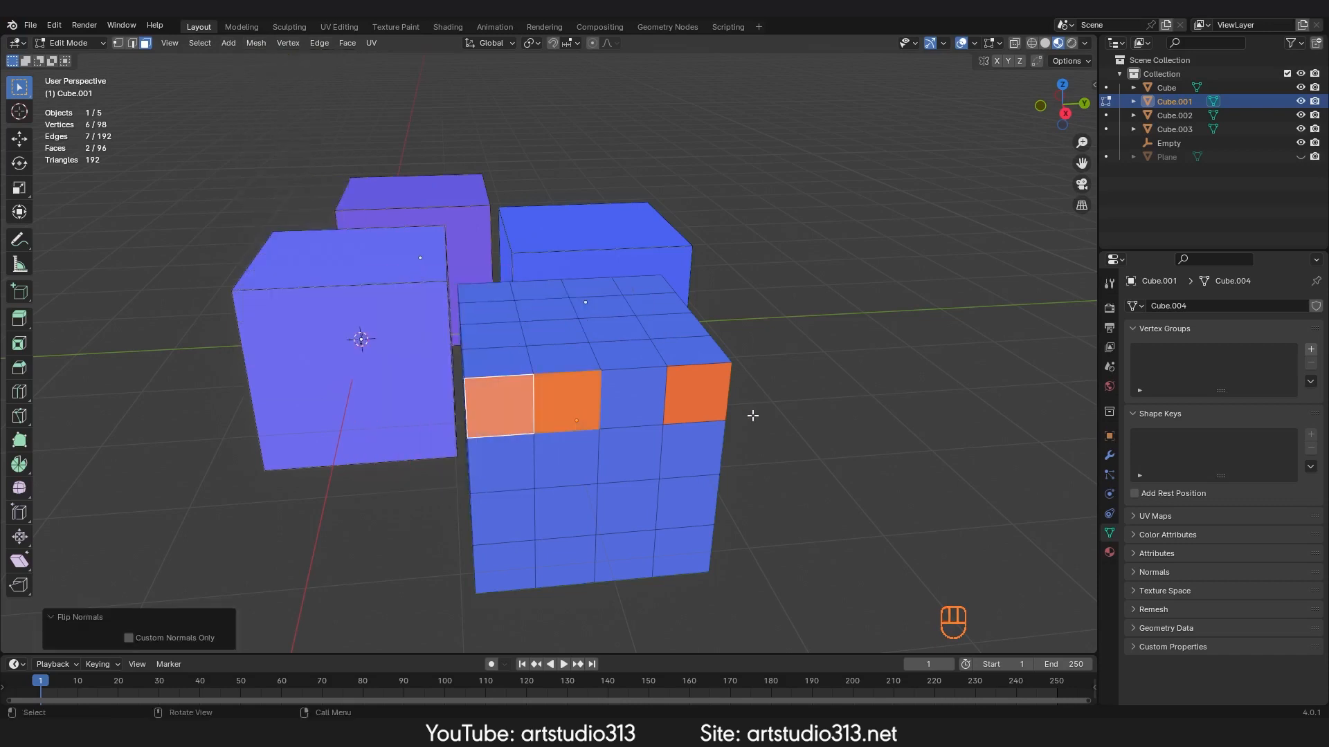
pyautogui.moveTo(416, 284); pyautogui.dragTo(736, 375, button='middle')
pyautogui.press('a')
pyautogui.press('Tab')
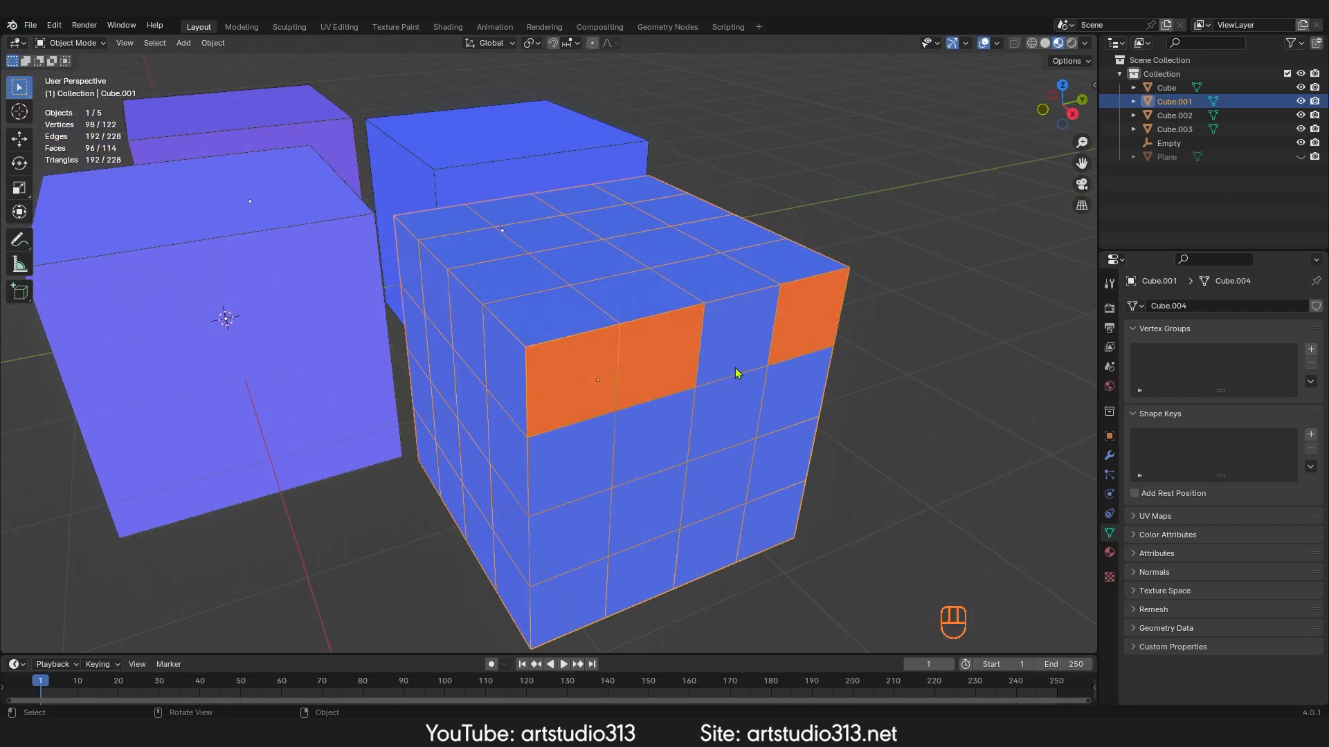
pyautogui.moveTo(673, 353)
pyautogui.keyDown('ctrl'); pyautogui.mouseDown(button='middle')
pyautogui.moveTo(646, 376)
pyautogui.moveTo(655, 344)
pyautogui.moveTo(657, 367)
pyautogui.mouseUp(button='middle'); pyautogui.keyUp('ctrl')
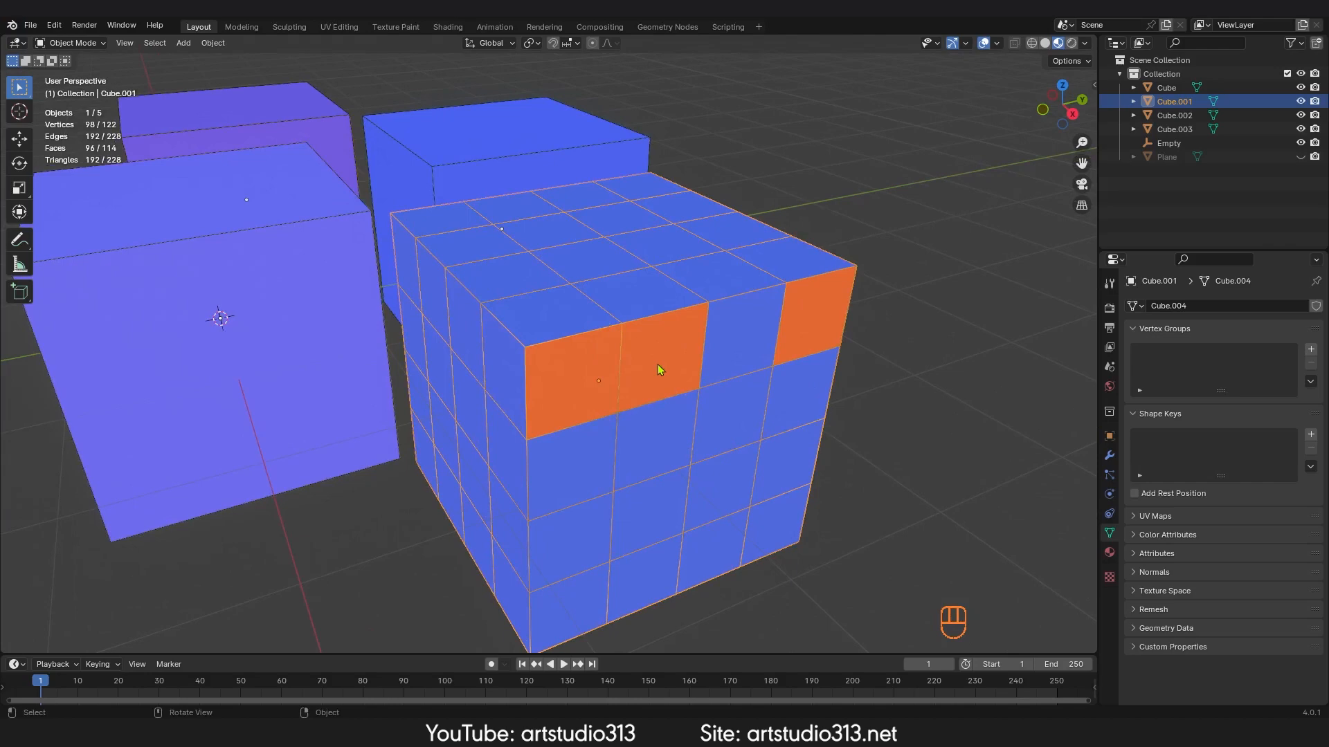
pyautogui.moveTo(658, 369)
pyautogui.mouseDown(button='middle')
pyautogui.moveTo(584, 388)
pyautogui.moveTo(646, 349)
pyautogui.mouseUp(button='middle')
pyautogui.press('Tab')
# Step: Delete the selected faces and undo the deletion
pyautogui.moveTo(668, 345); pyautogui.dragTo(602, 358)
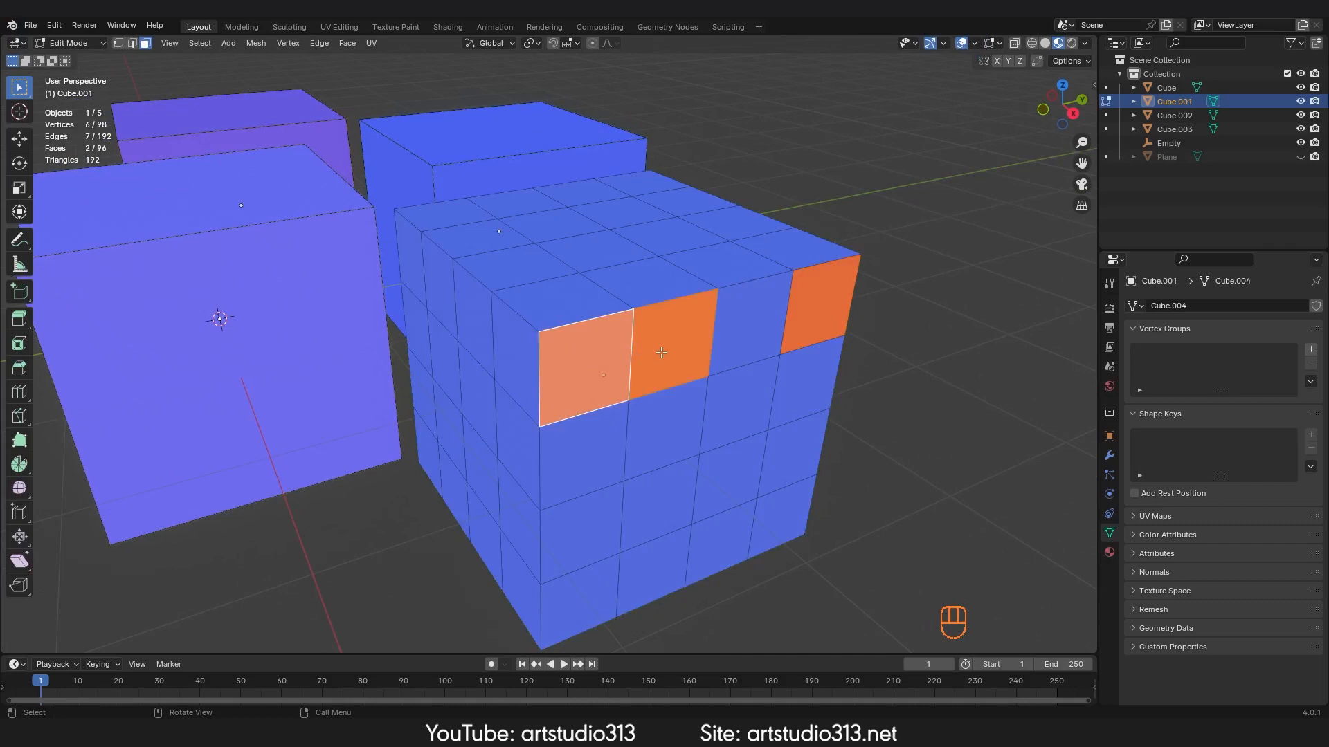
pyautogui.moveTo(661, 353)
pyautogui.mouseDown(button='middle')
pyautogui.moveTo(454, 364)
pyautogui.moveTo(675, 348)
pyautogui.moveTo(679, 360)
pyautogui.moveTo(659, 335)
pyautogui.moveTo(716, 354)
pyautogui.moveTo(667, 359)
pyautogui.moveTo(588, 249)
pyautogui.moveTo(596, 361)
pyautogui.moveTo(628, 382)
pyautogui.moveTo(646, 364)
pyautogui.mouseUp(button='middle')
pyautogui.press('x')
pyautogui.click(631, 376)
pyautogui.press('Tab')
pyautogui.hotkey('ctrl', 'z')
pyautogui.hotkey('ctrl', 'z')
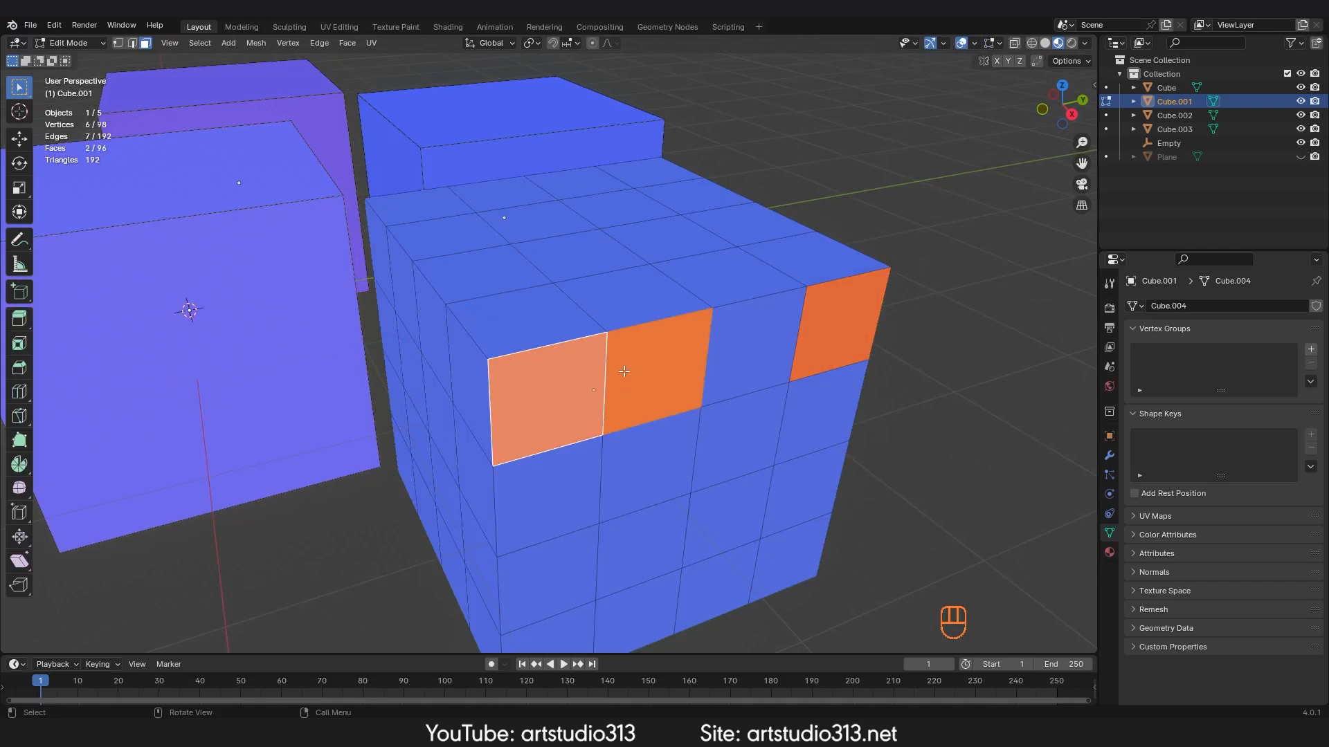
# Step: Select all faces of the subdivided cube and recalculate their normals to point outside
pyautogui.hotkey('alt', 'n')
pyautogui.press('a')
pyautogui.press('alt')
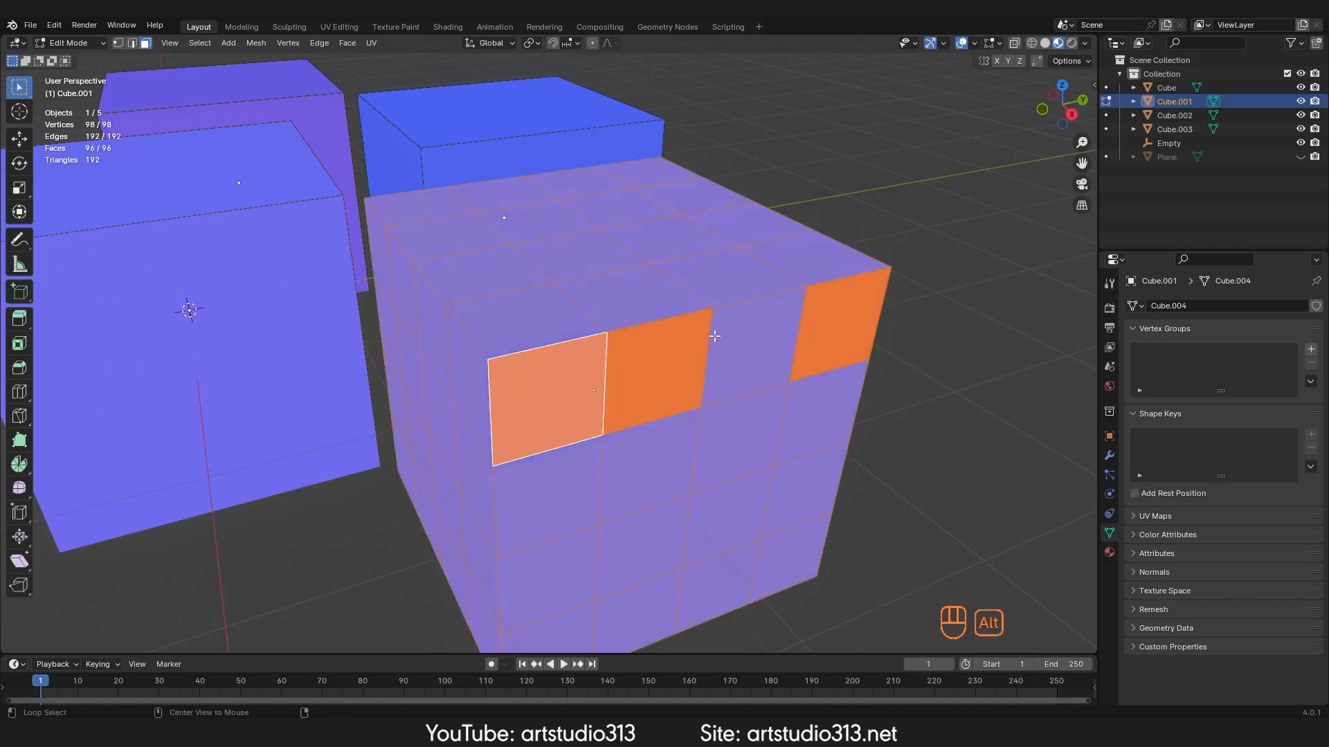
pyautogui.hotkey('alt', 'n')
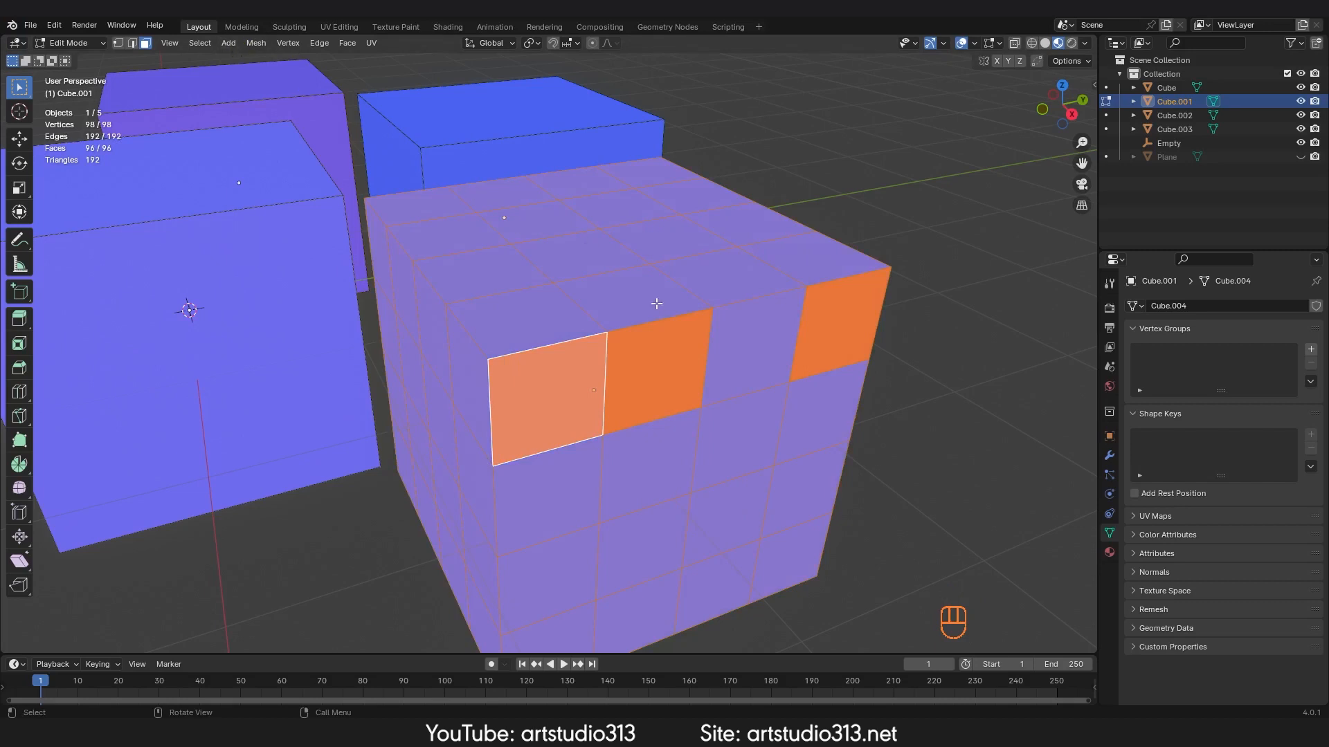
pyautogui.hotkey('alt', 'n')
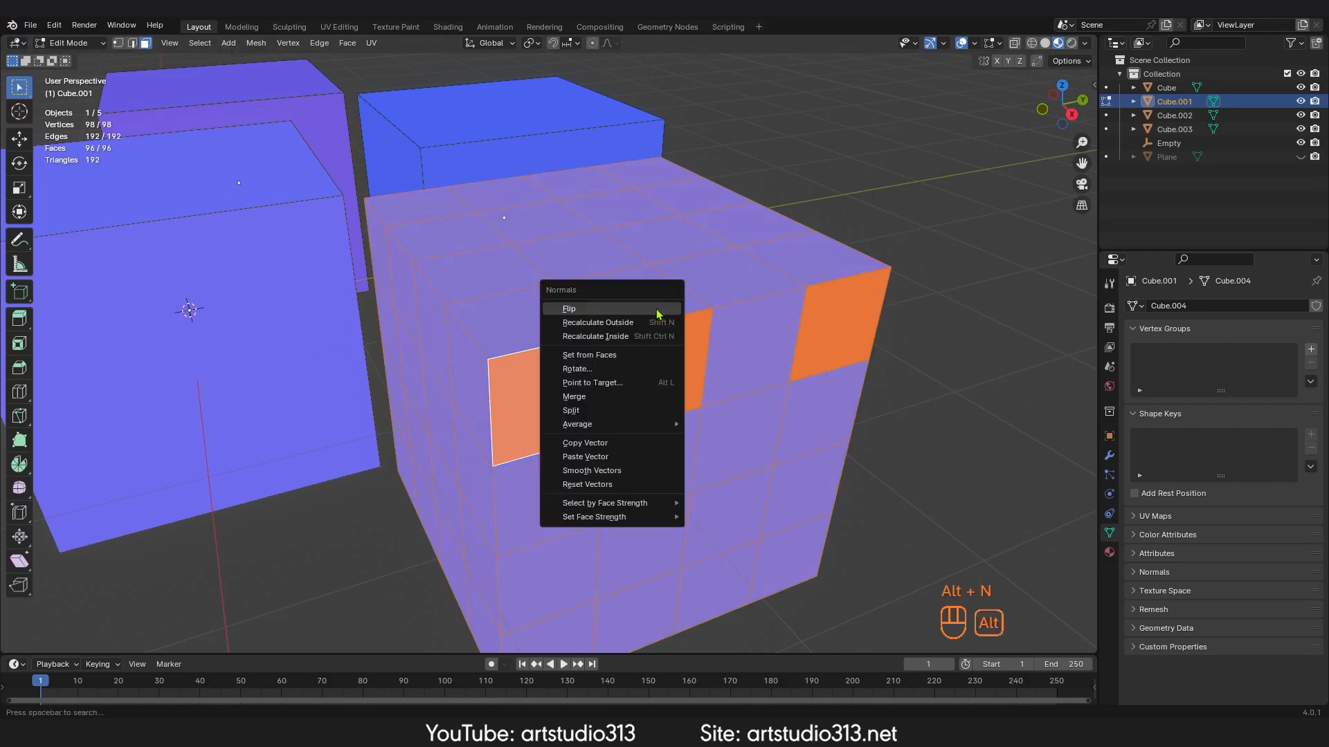
pyautogui.click(575, 323)
pyautogui.scroll(-4, 692, 373)
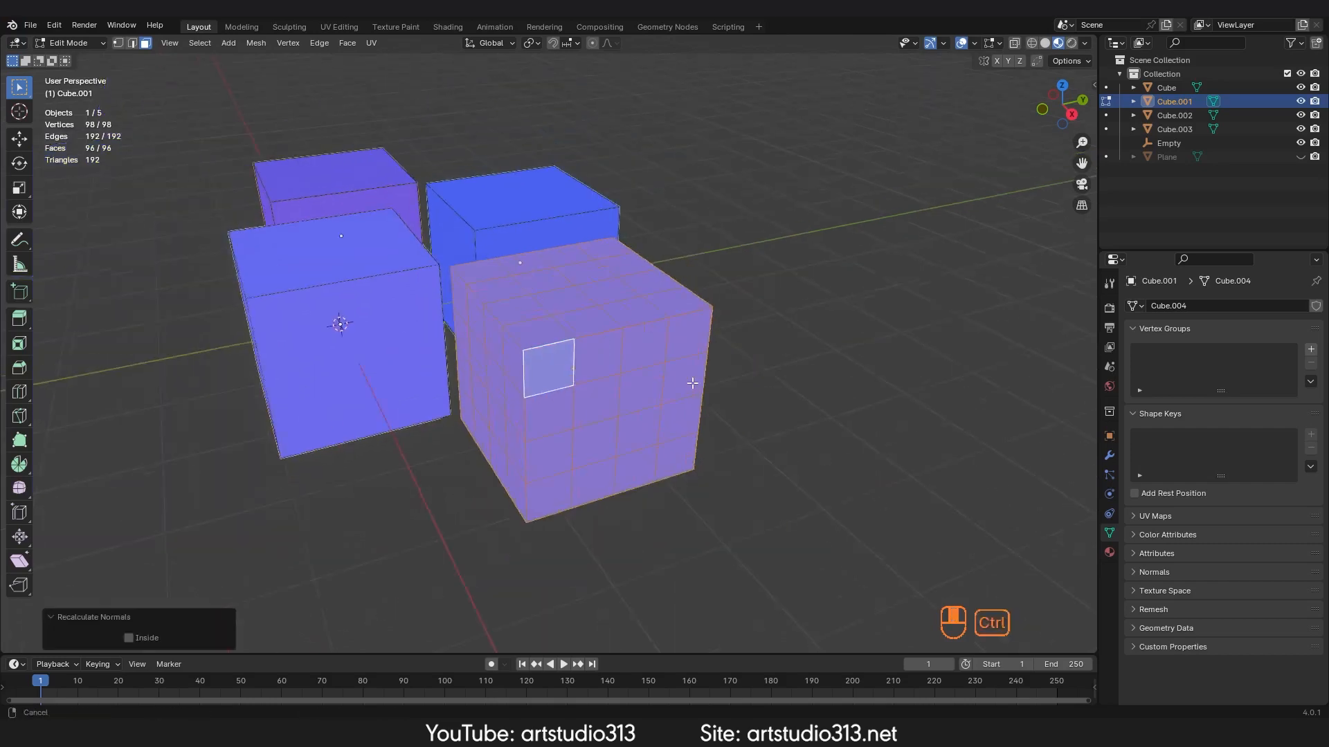
# Step: Return to Object Mode and turn off the Face Orientation viewport overlay
pyautogui.press('Tab')
pyautogui.moveTo(629, 395); pyautogui.dragTo(644, 402, button='middle')
pyautogui.keyDown('ctrl'); pyautogui.moveTo(728, 408); pyautogui.dragTo(659, 404, button='middle'); pyautogui.keyUp('ctrl')
pyautogui.keyDown('shift'); pyautogui.moveTo(657, 404); pyautogui.dragTo(555, 351, button='middle'); pyautogui.keyUp('shift')
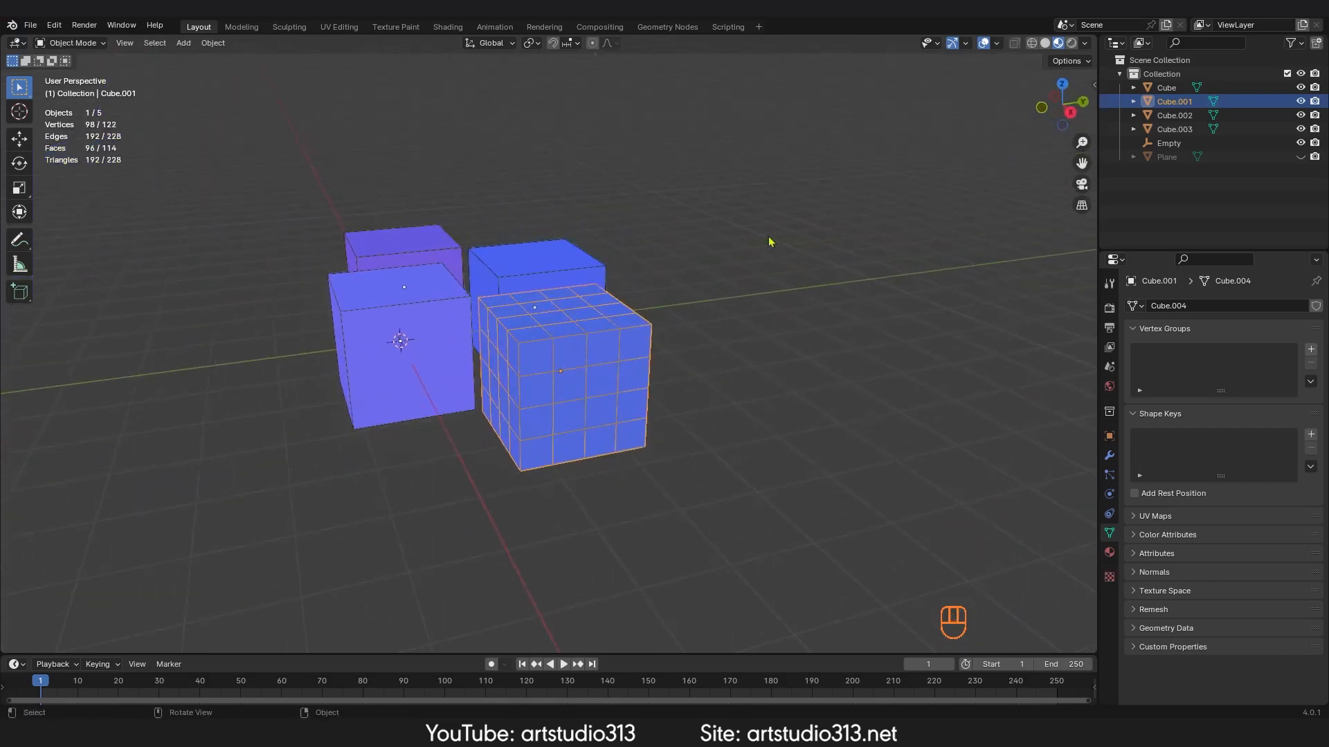
pyautogui.click(996, 44)
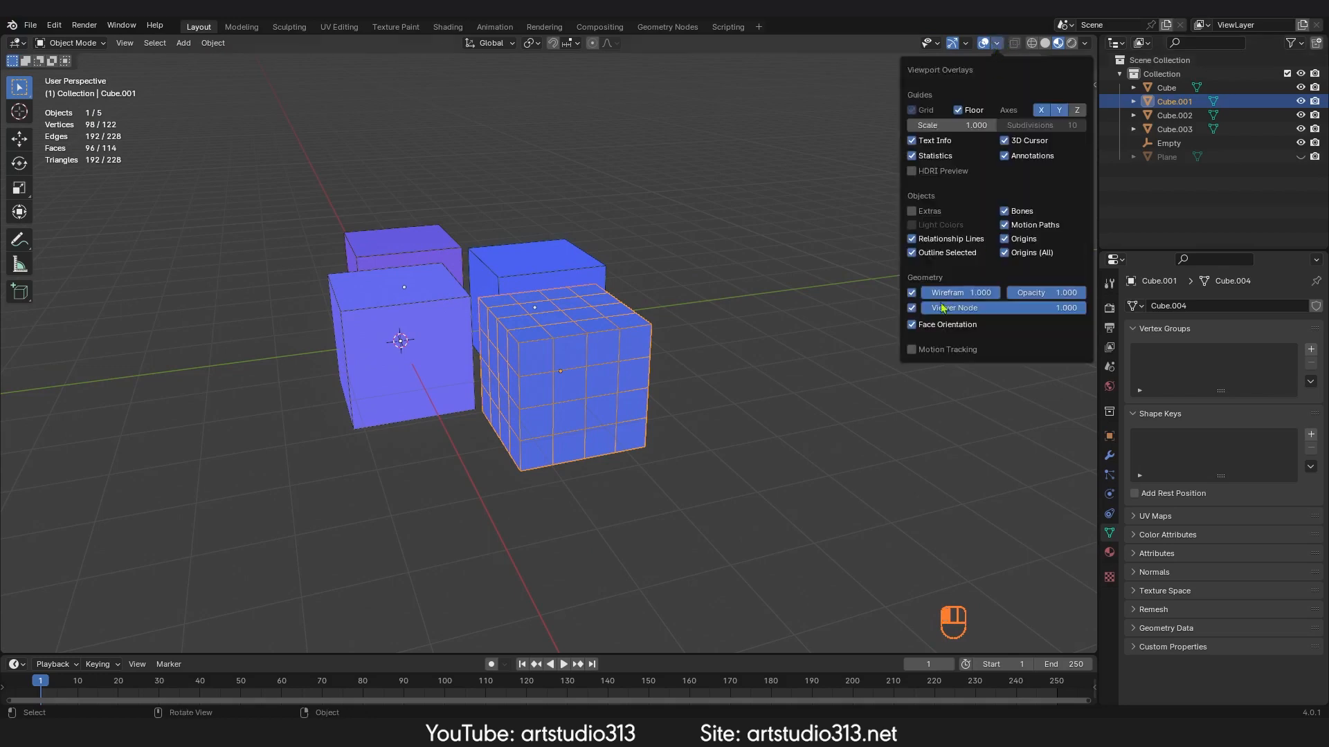
pyautogui.moveTo(643, 319); pyautogui.dragTo(733, 329, button='middle')
pyautogui.keyDown('ctrl'); pyautogui.moveTo(733, 330); pyautogui.dragTo(690, 290, button='middle'); pyautogui.keyUp('ctrl')
pyautogui.click(997, 43)
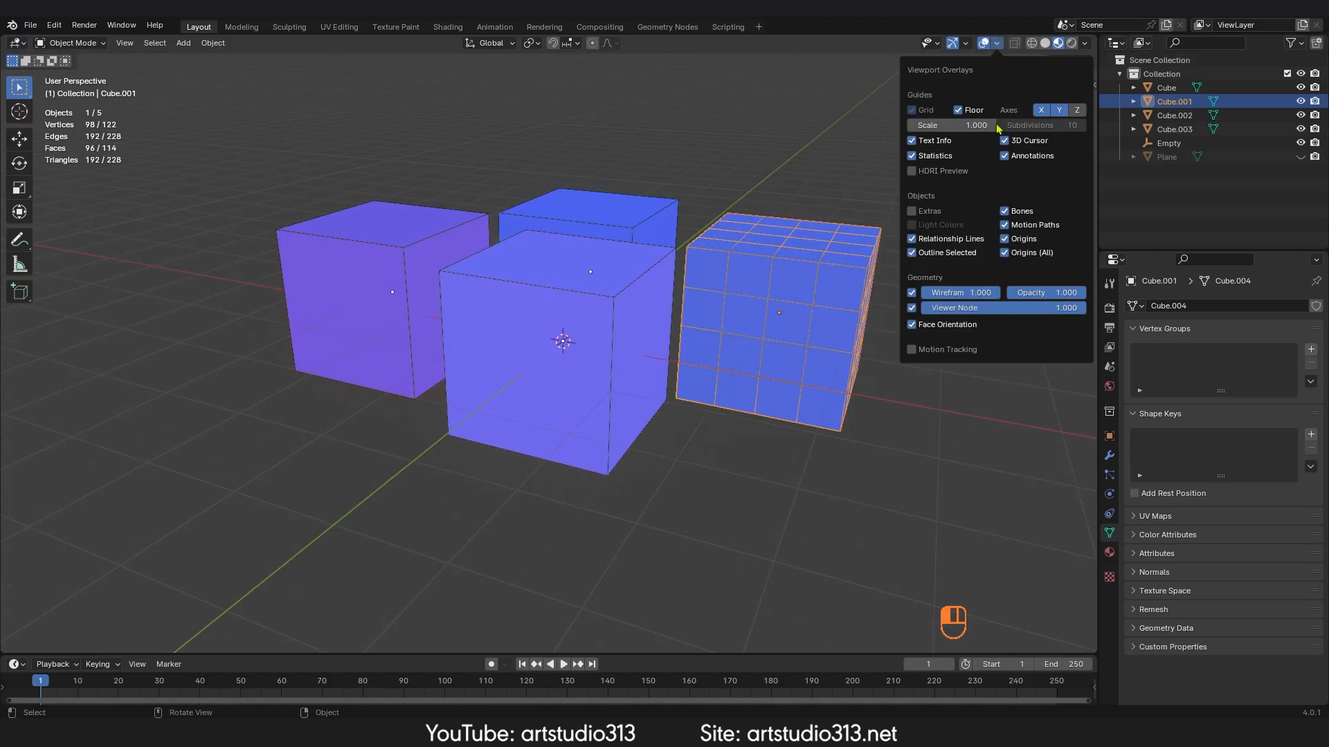
pyautogui.click(912, 324)
# Step: Turn off the Wireframe viewport overlay
pyautogui.moveTo(692, 412); pyautogui.dragTo(902, 102, button='middle')
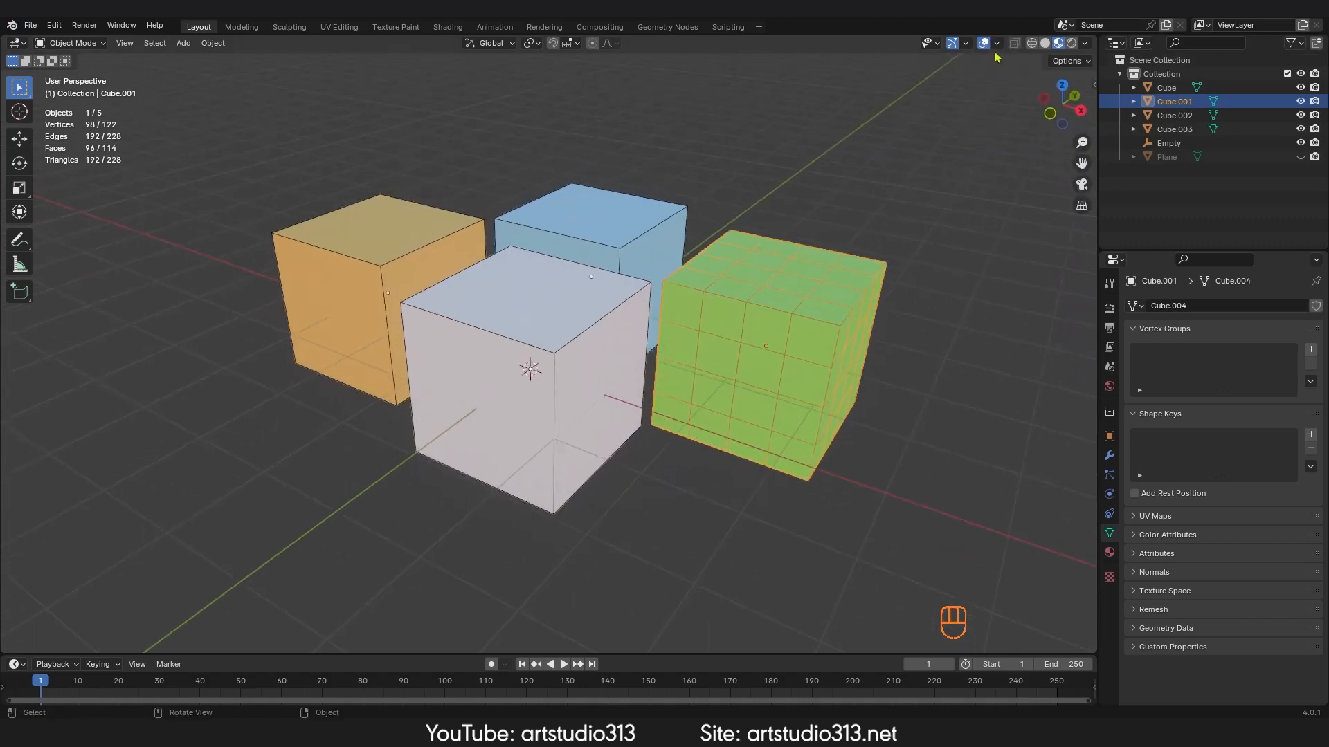
pyautogui.click(996, 46)
pyautogui.click(912, 296)
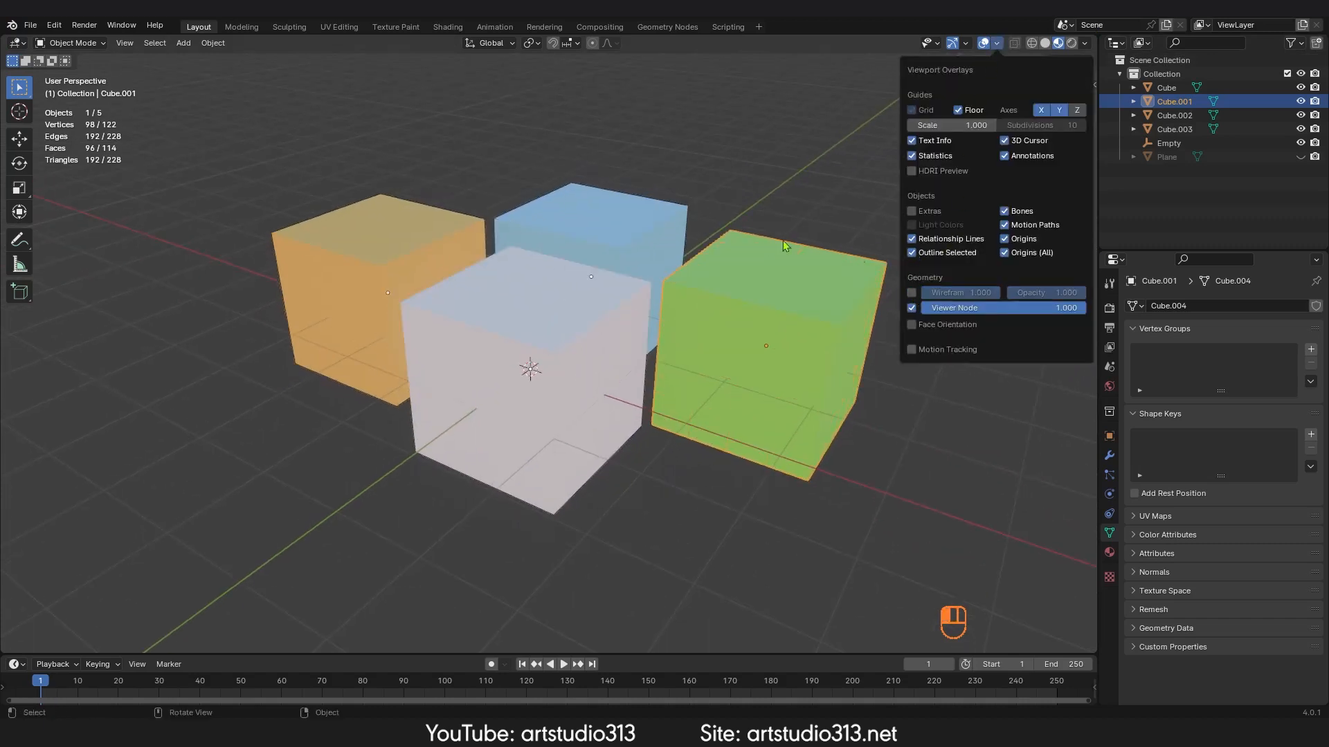
# Step: Open the viewport shading pie menu and return to Solid shading
pyautogui.keyDown('shift'); pyautogui.moveTo(761, 183); pyautogui.dragTo(744, 213, button='middle'); pyautogui.keyUp('shift')
pyautogui.press('z')
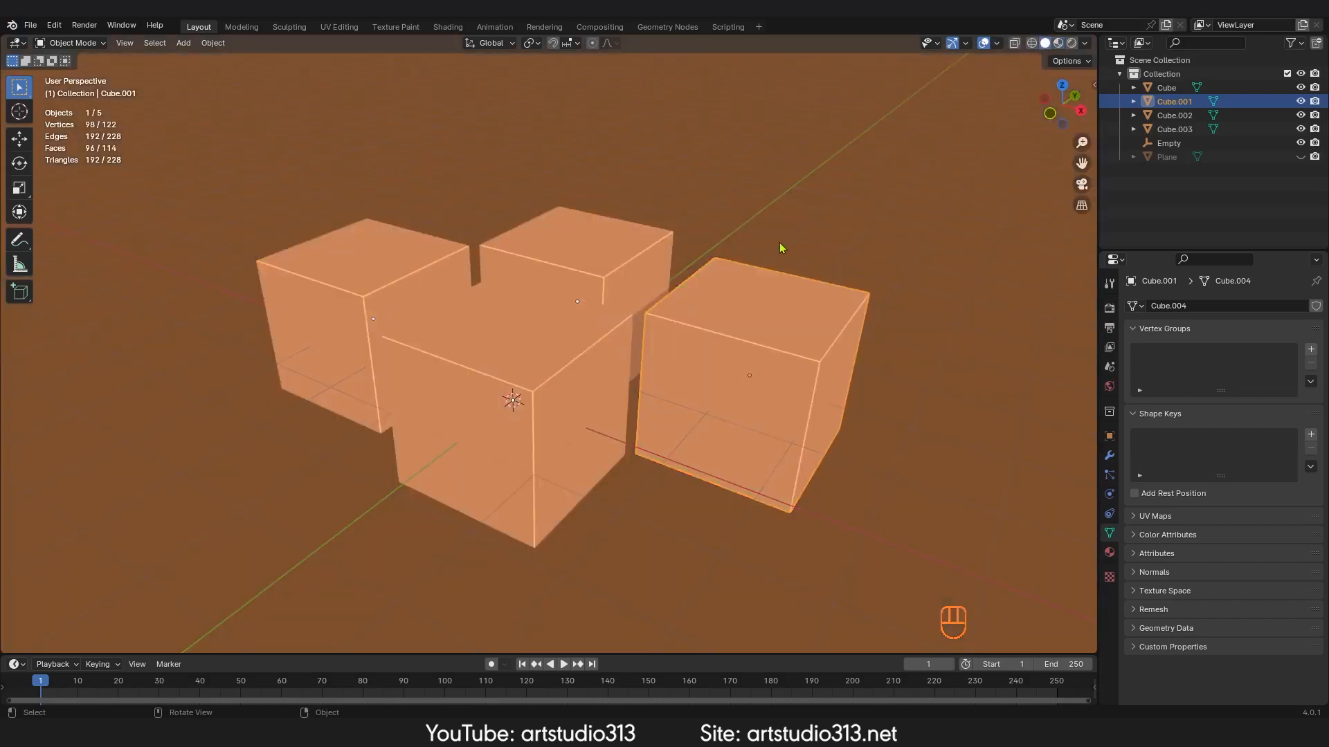
pyautogui.press('z')
pyautogui.press('z')
pyautogui.press('z')
pyautogui.press('z')
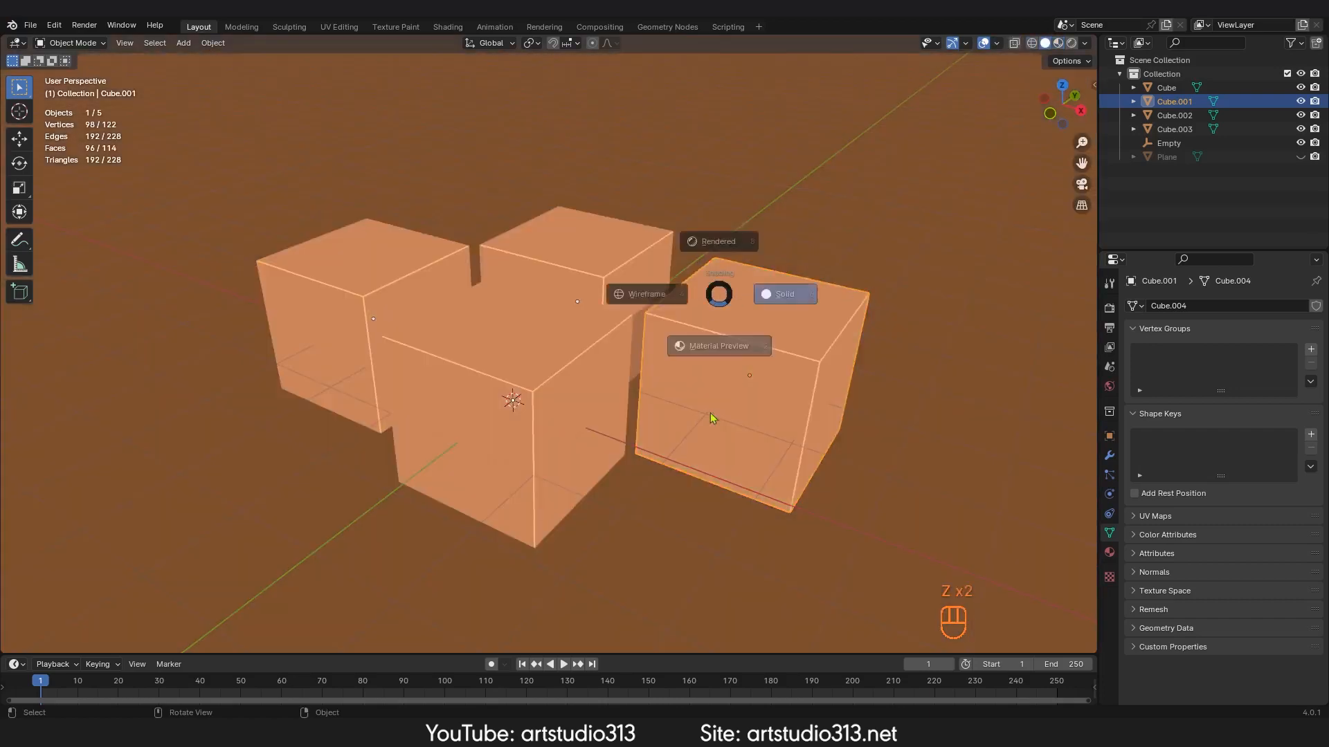
pyautogui.click(713, 418)
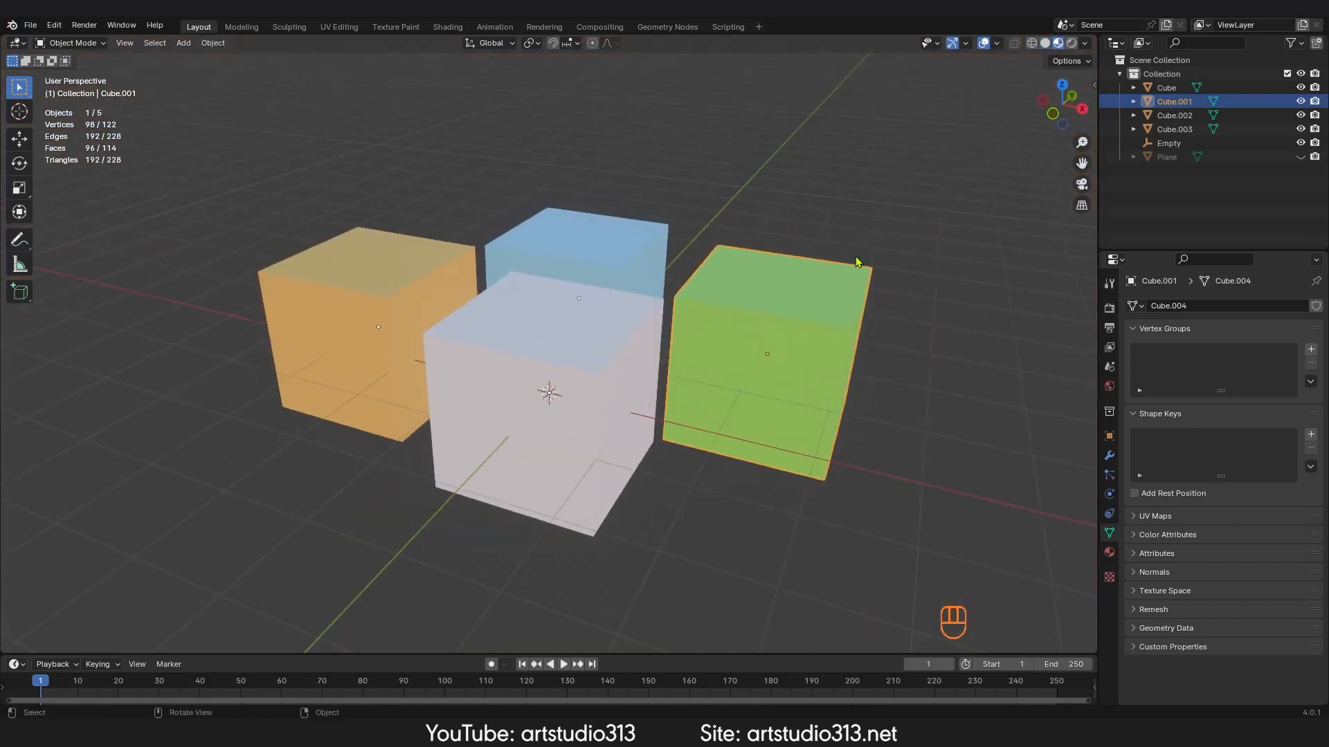